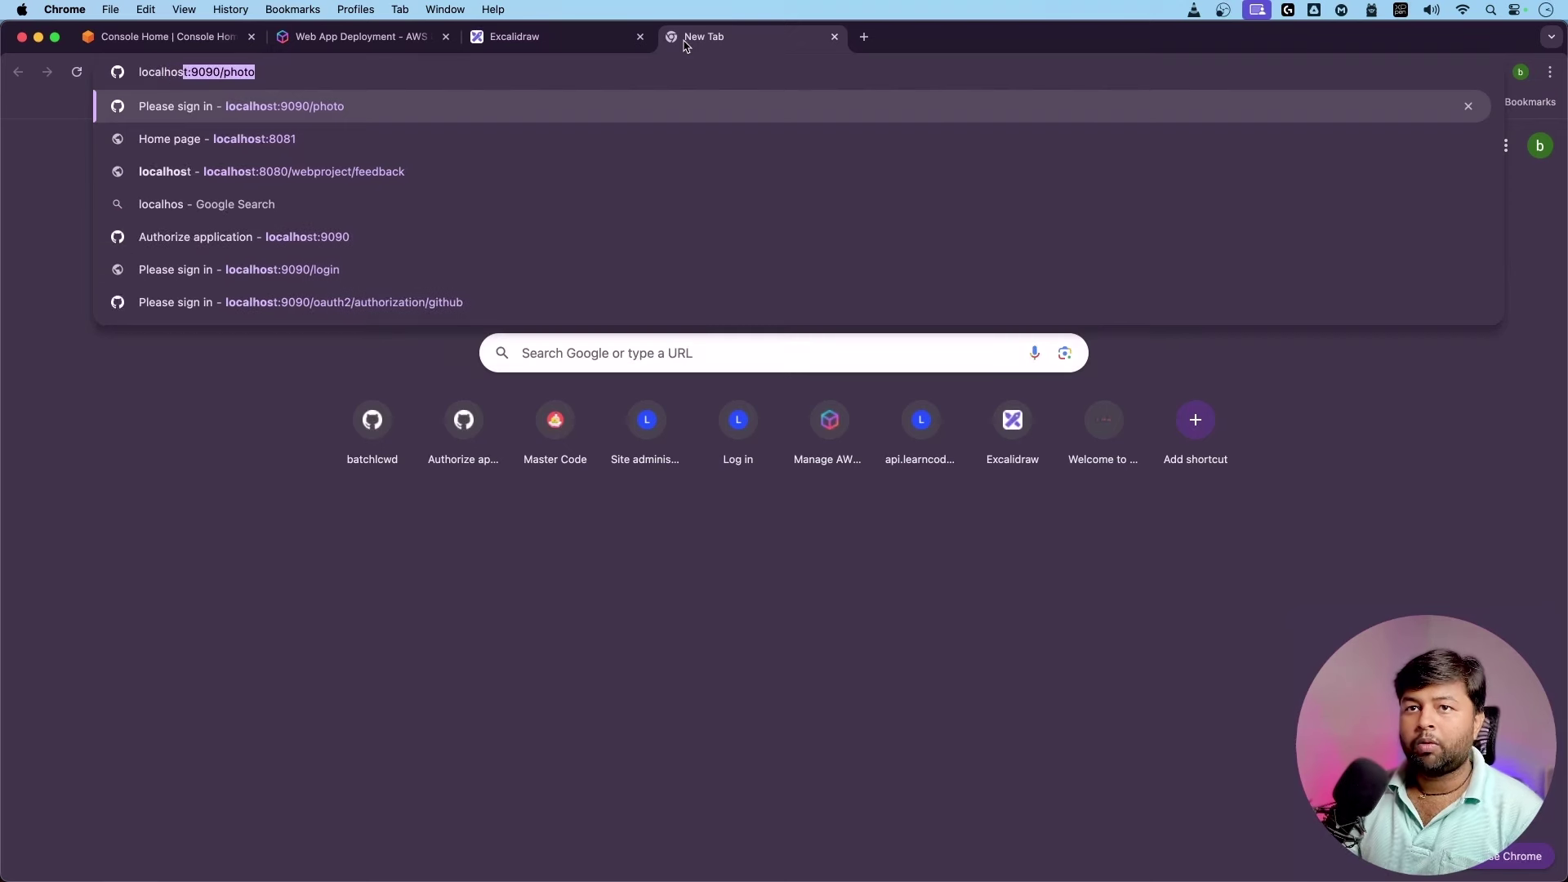
# Load the locally running contact manager at localhost:8081.
pyautogui.press('BackSpace')
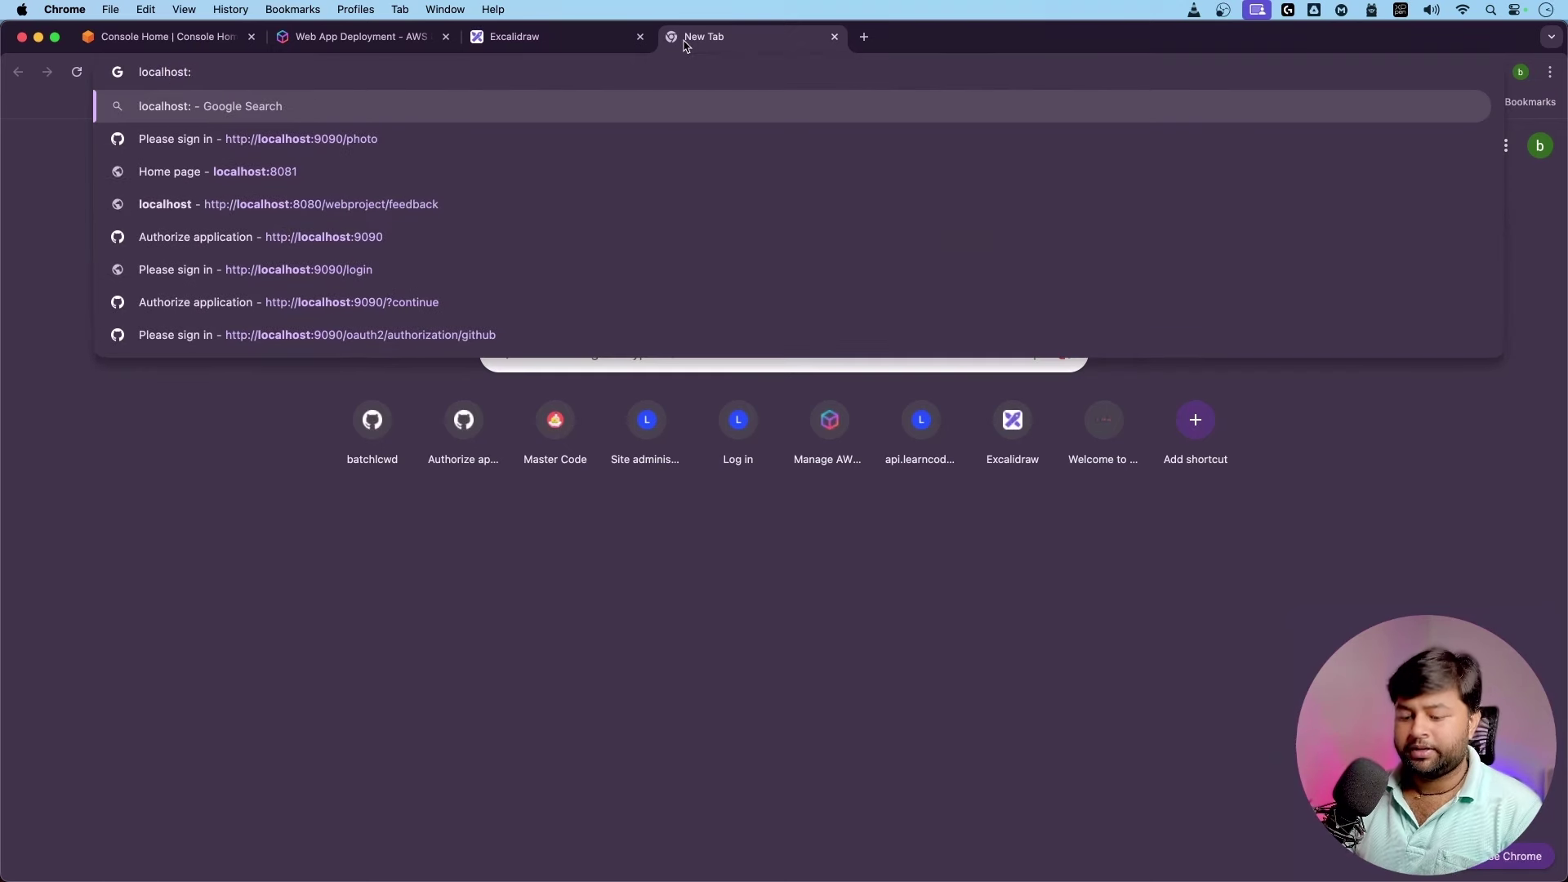
pyautogui.write('8')
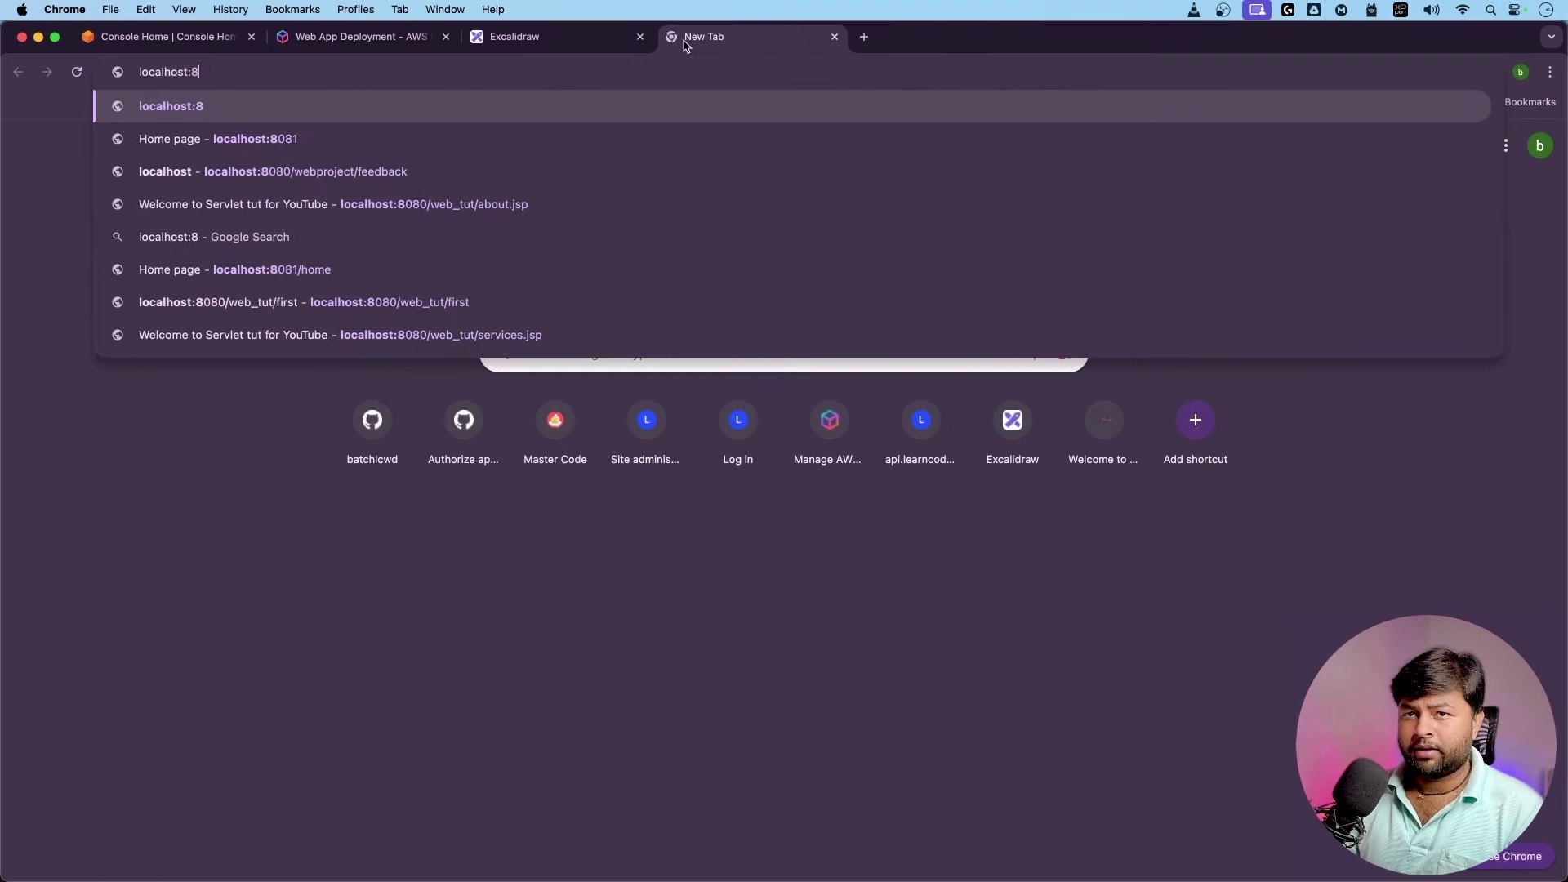
pyautogui.write('0')
pyautogui.press('Return')
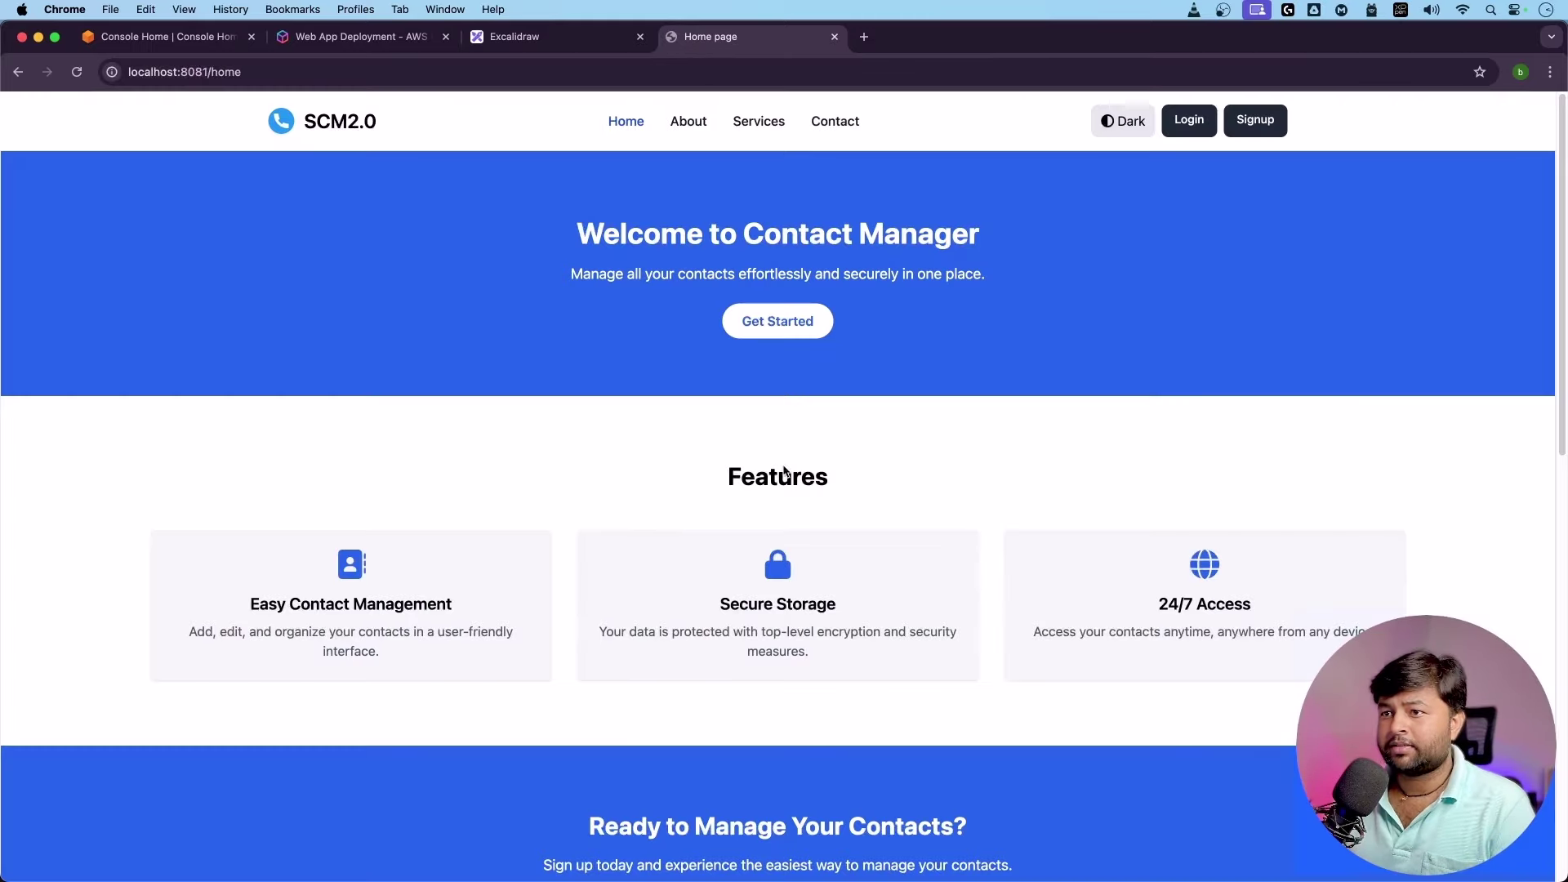
# Look over the contact manager's home page, from the welcome banner and features to the user testimonials.
pyautogui.scroll(-10, 695, 532)
pyautogui.scroll(10, 695, 532)
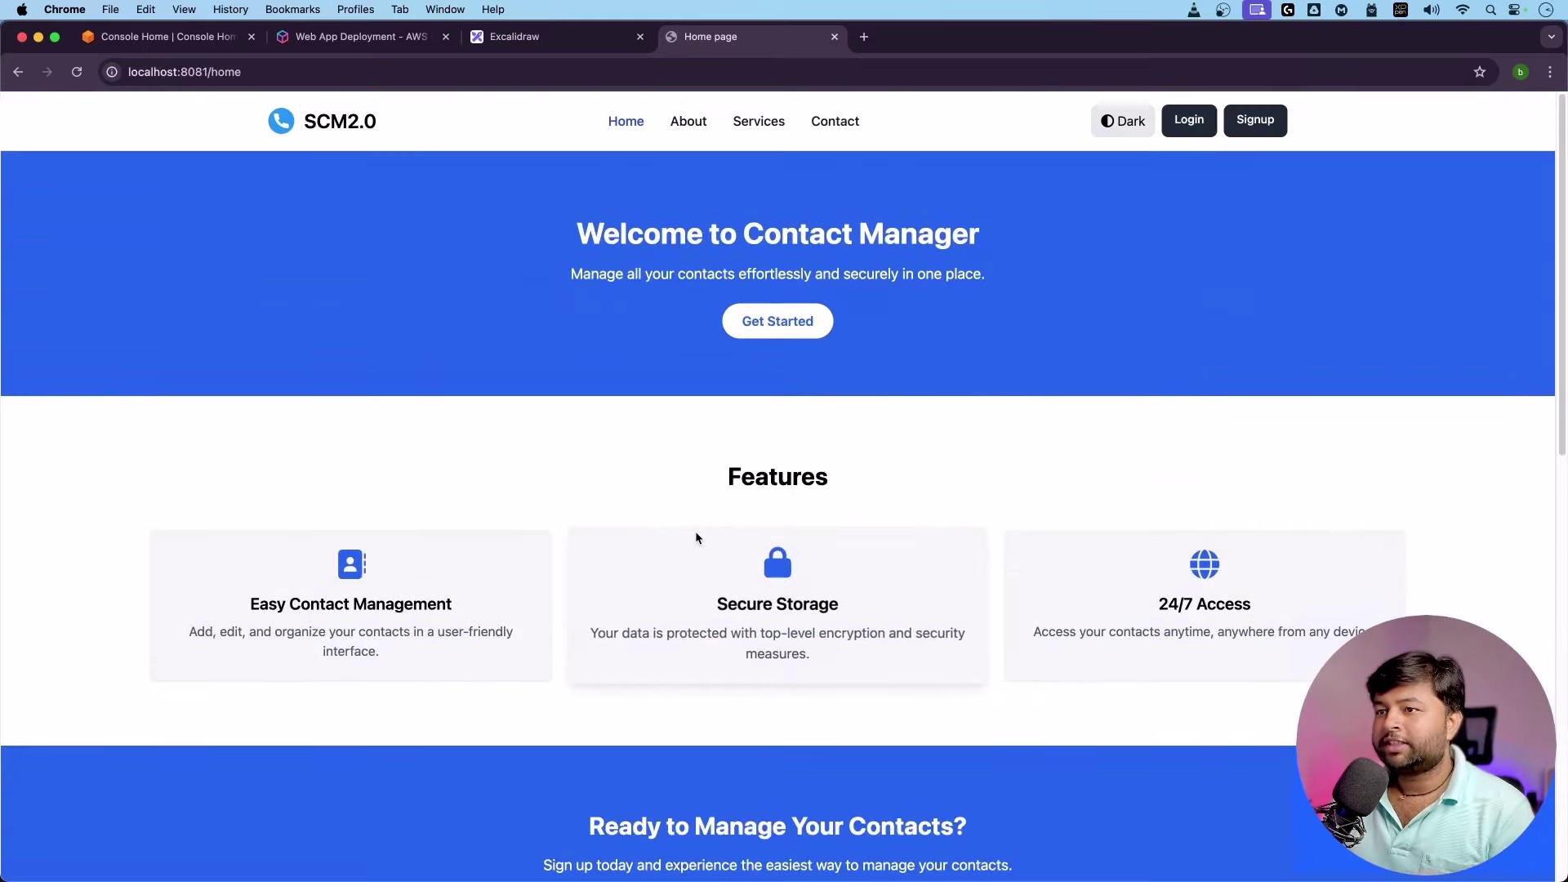
pyautogui.scroll(-10, 680, 404)
pyautogui.scroll(10, 676, 404)
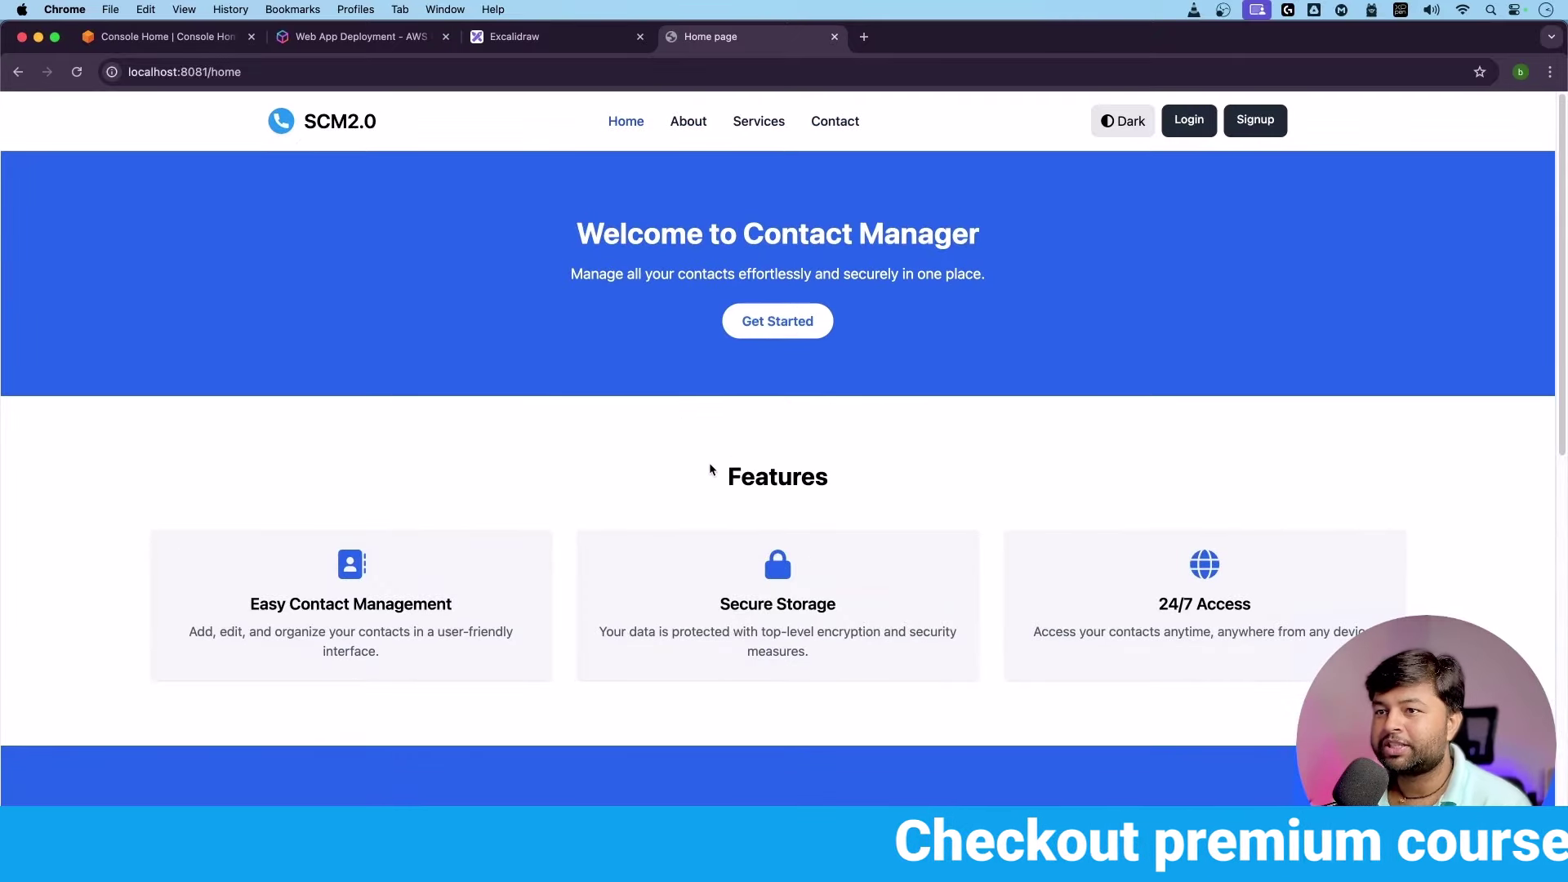
pyautogui.moveTo(577, 238); pyautogui.dragTo(984, 278)
pyautogui.click(694, 335)
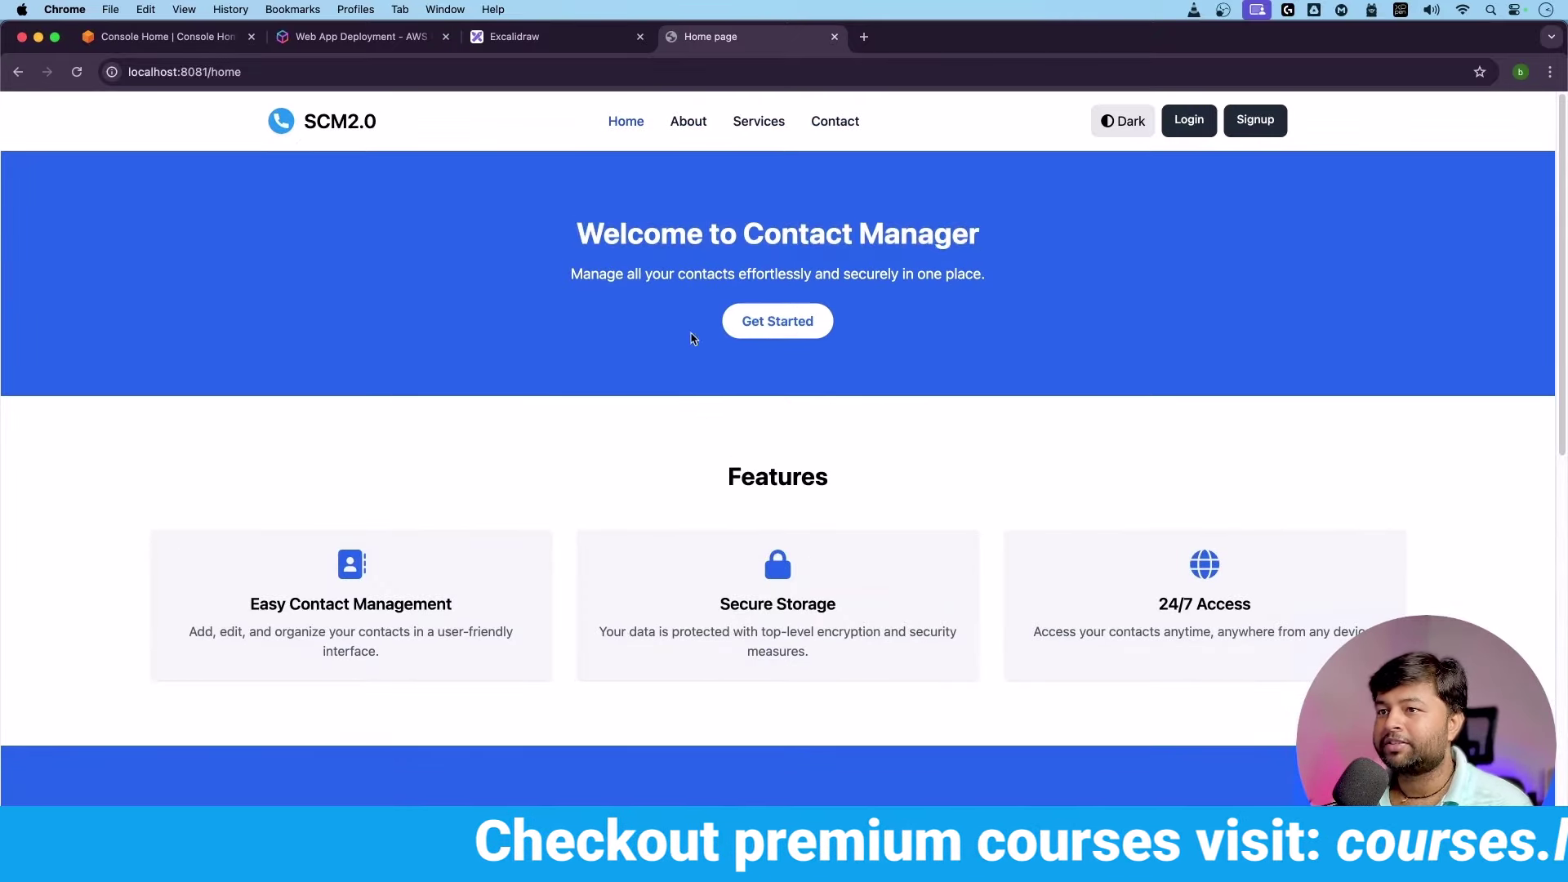
pyautogui.scroll(-10, 738, 380)
pyautogui.scroll(10, 741, 386)
pyautogui.scroll(-2, 740, 392)
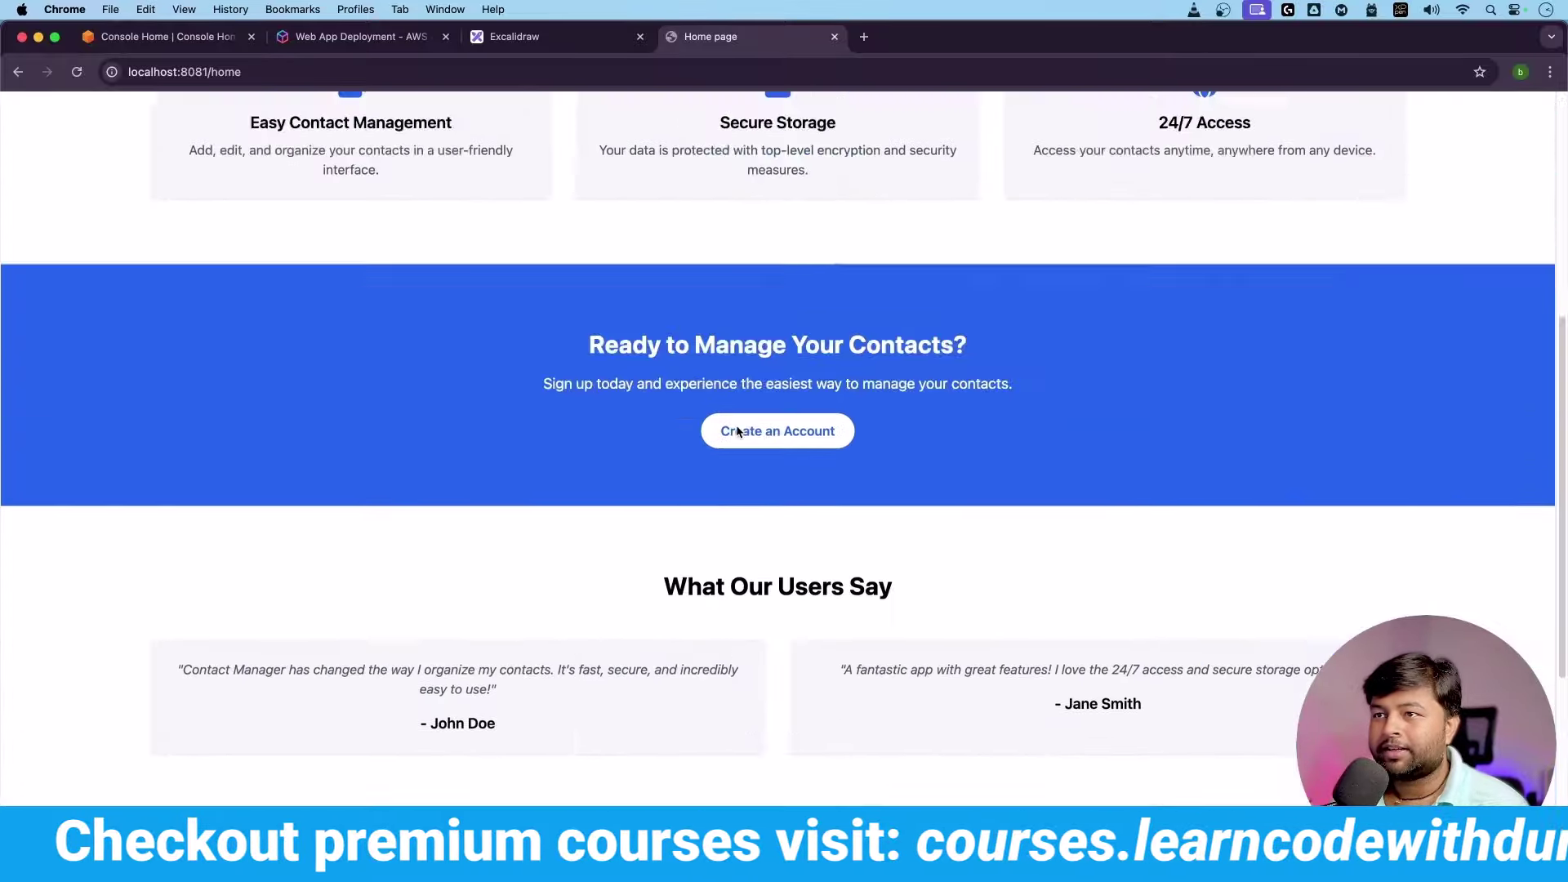
pyautogui.scroll(8, 733, 429)
pyautogui.scroll(-10, 737, 435)
pyautogui.scroll(10, 732, 445)
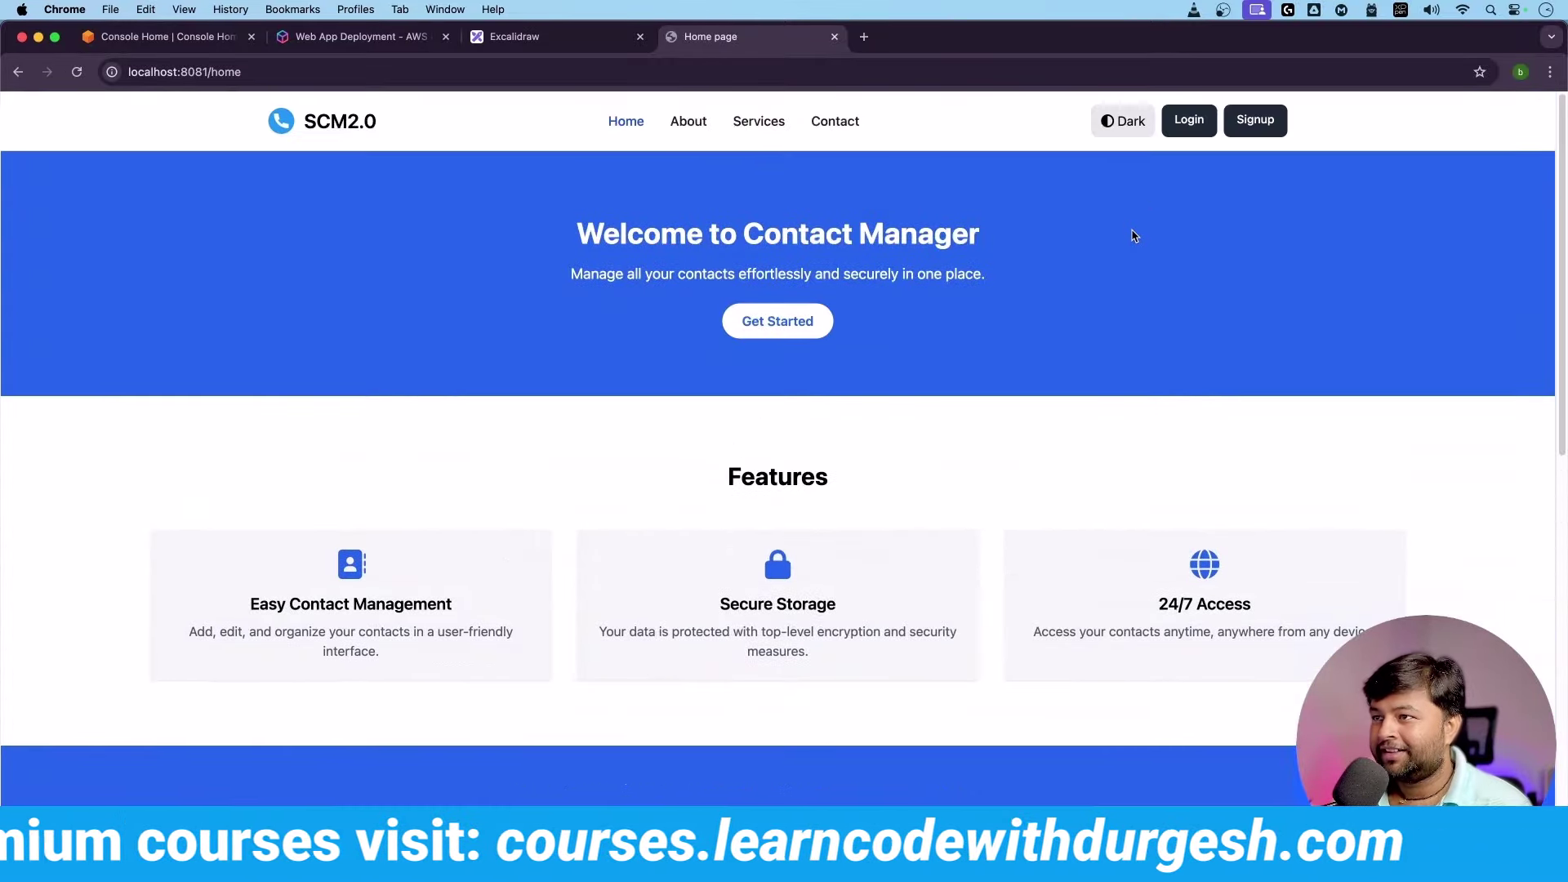
# Open the login page and sign in to the contact manager with GitHub.
pyautogui.click(1189, 120)
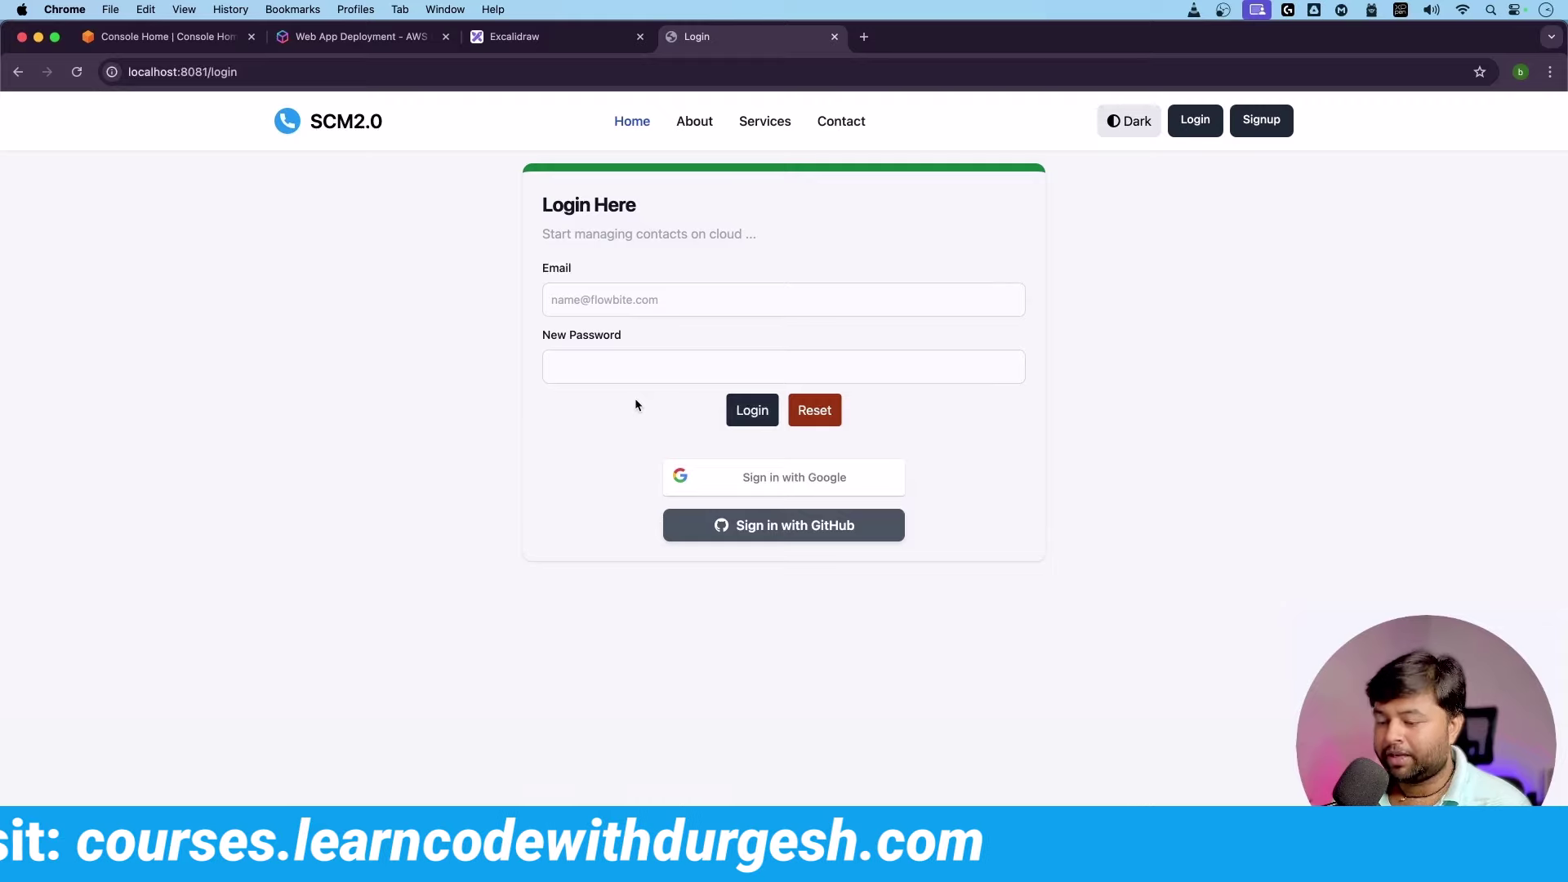
pyautogui.click(621, 299)
pyautogui.click(566, 387)
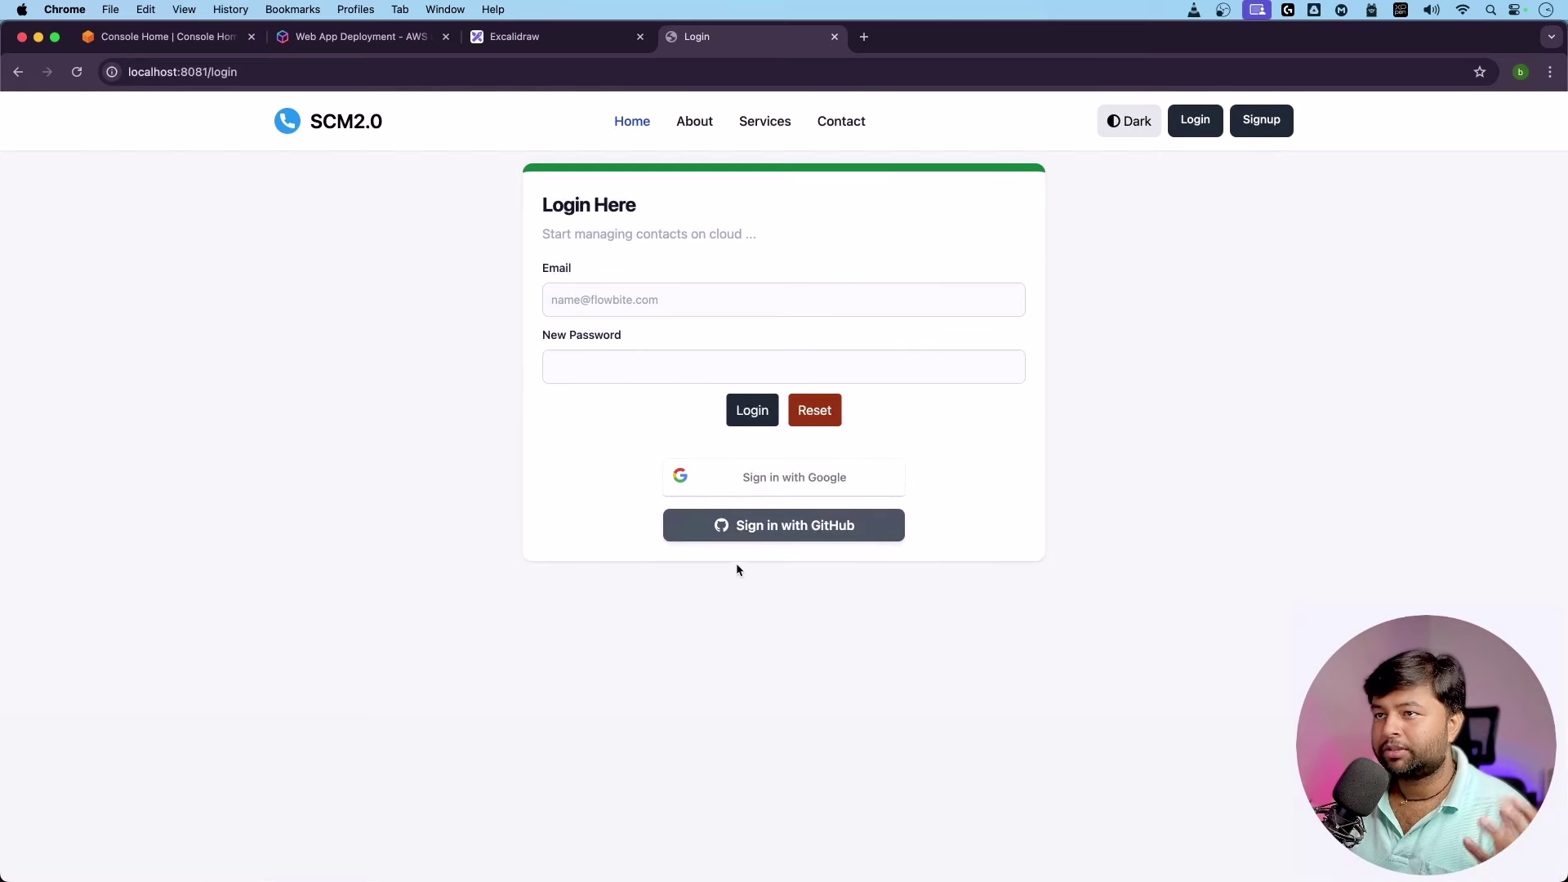
pyautogui.click(761, 537)
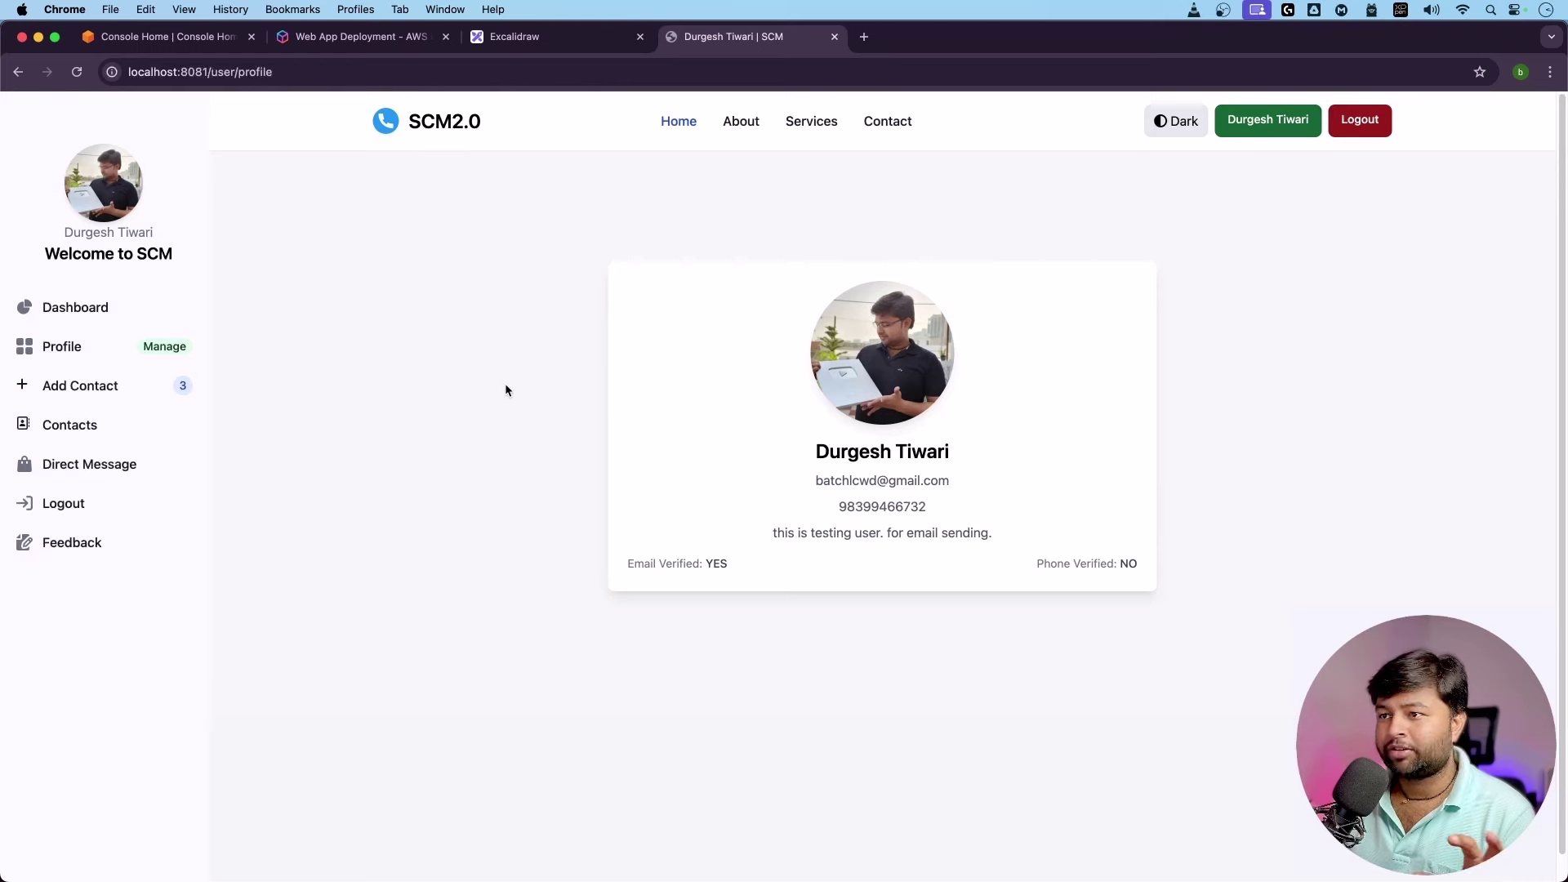
# View the add-contact form and the contact list, including the first contact's details and its update form.
pyautogui.click(85, 384)
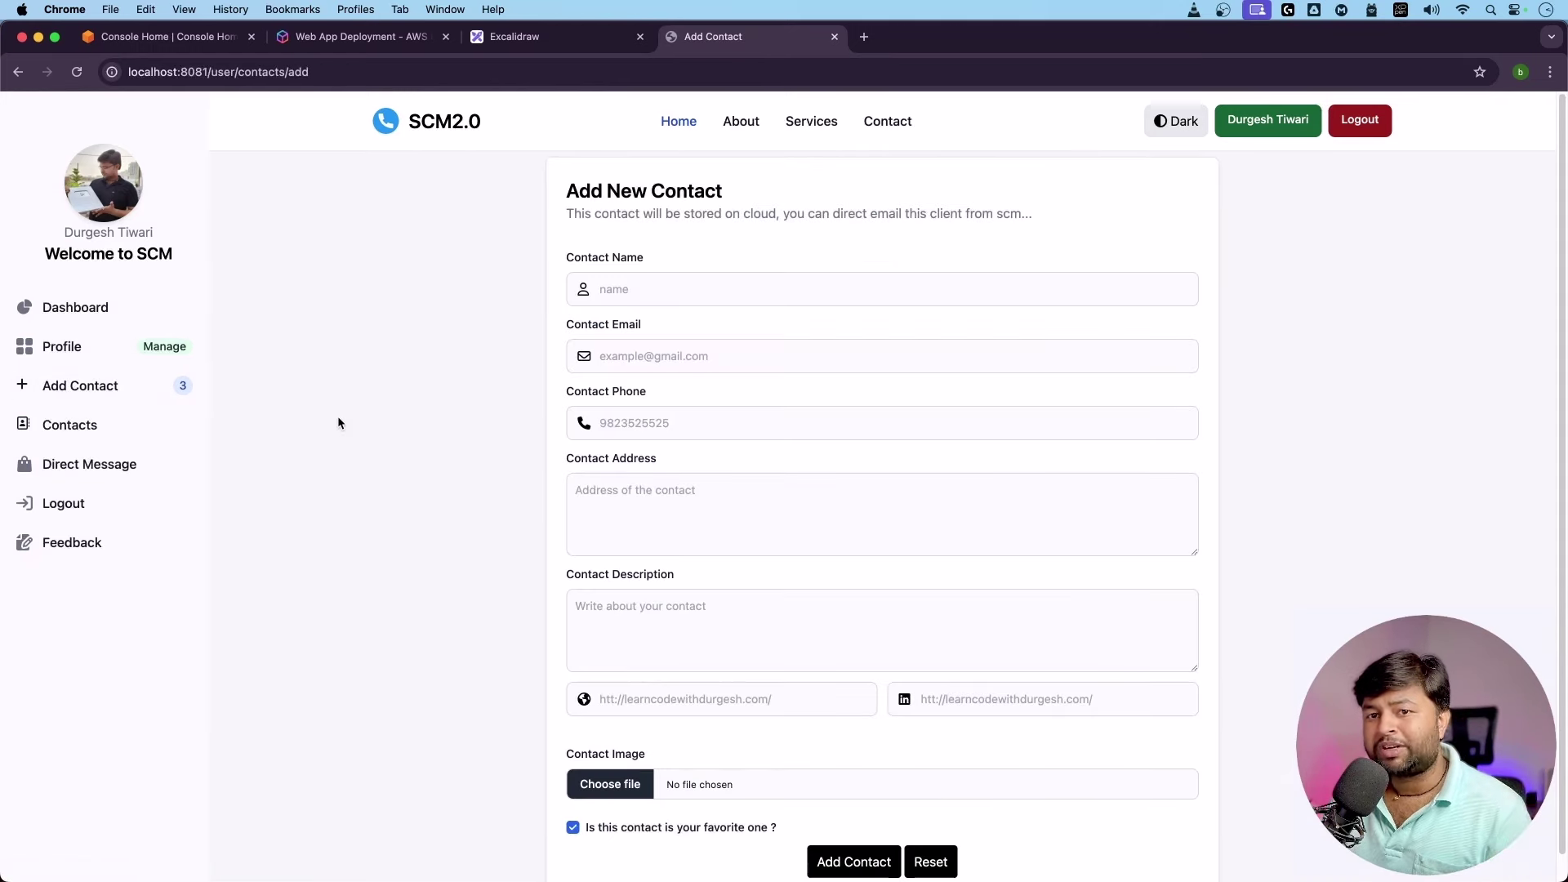
pyautogui.click(53, 428)
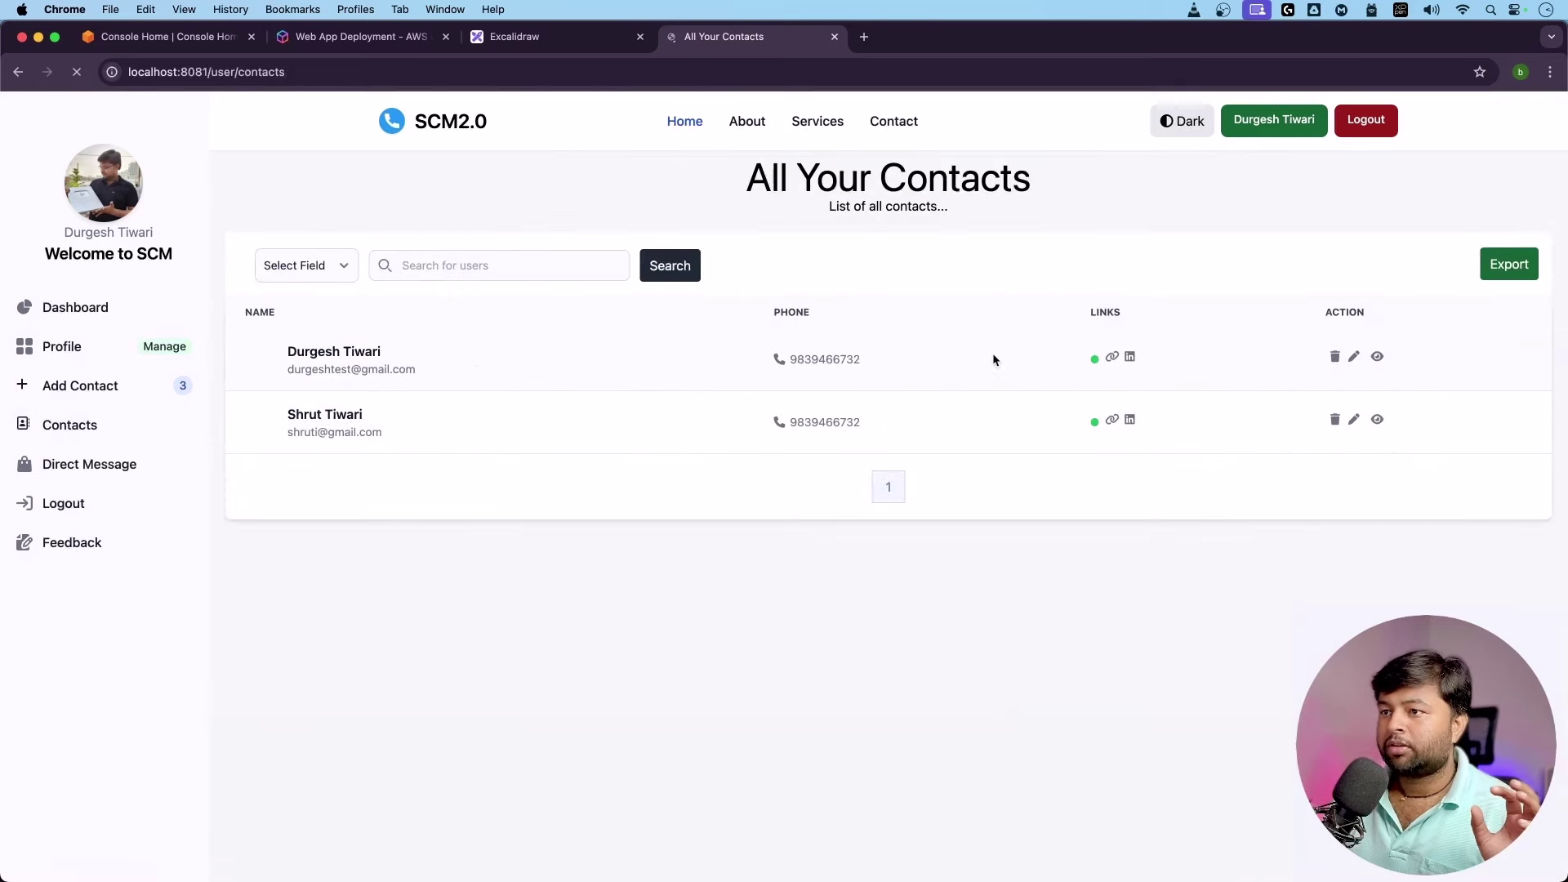
pyautogui.click(1377, 358)
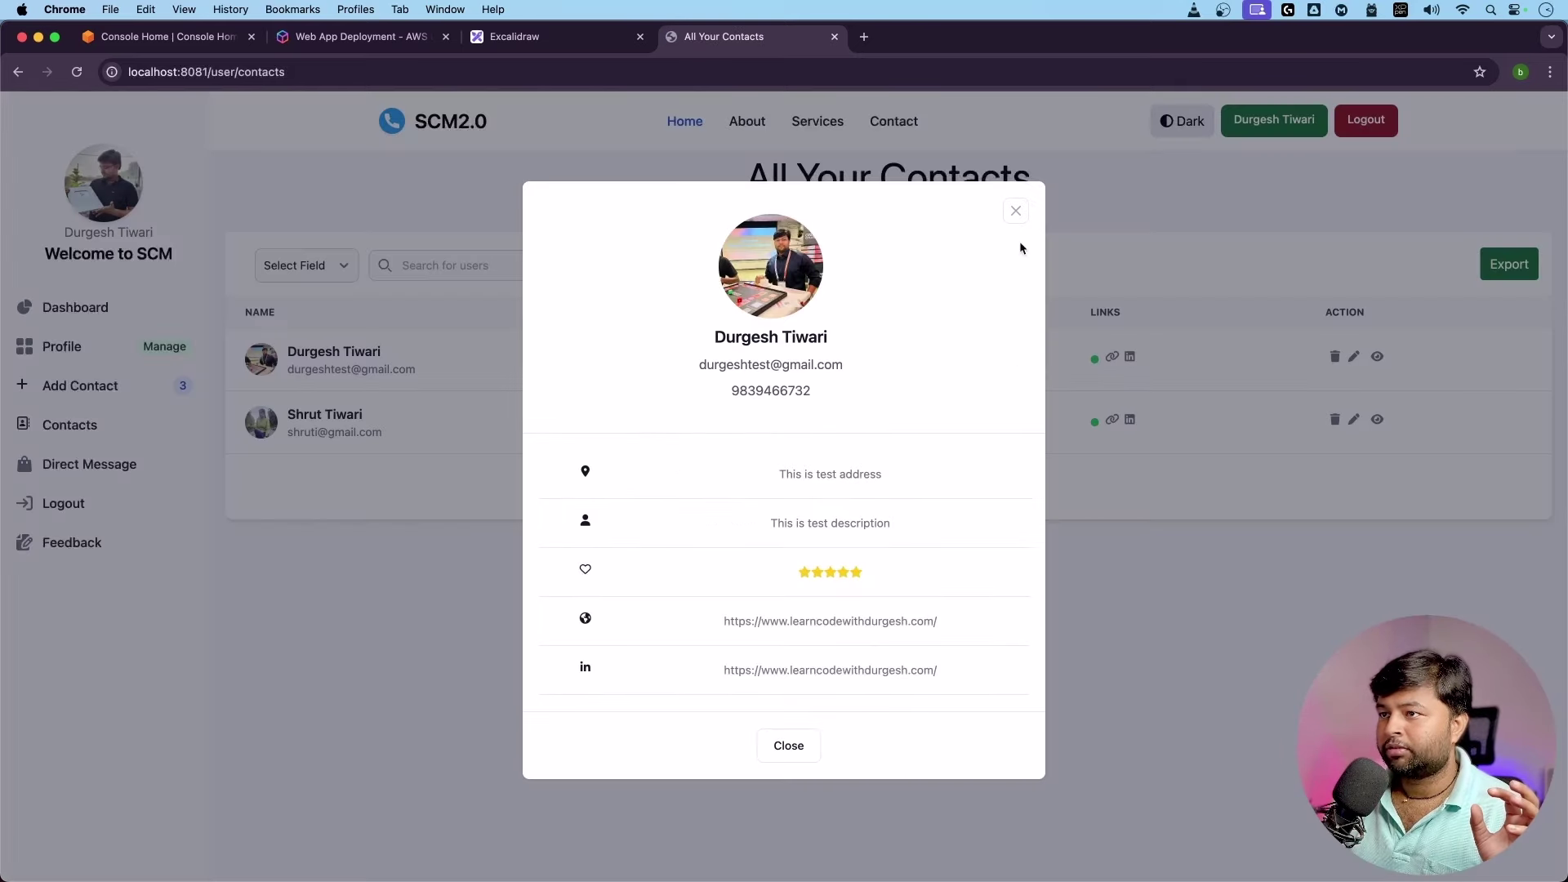
pyautogui.click(1016, 211)
pyautogui.click(1354, 357)
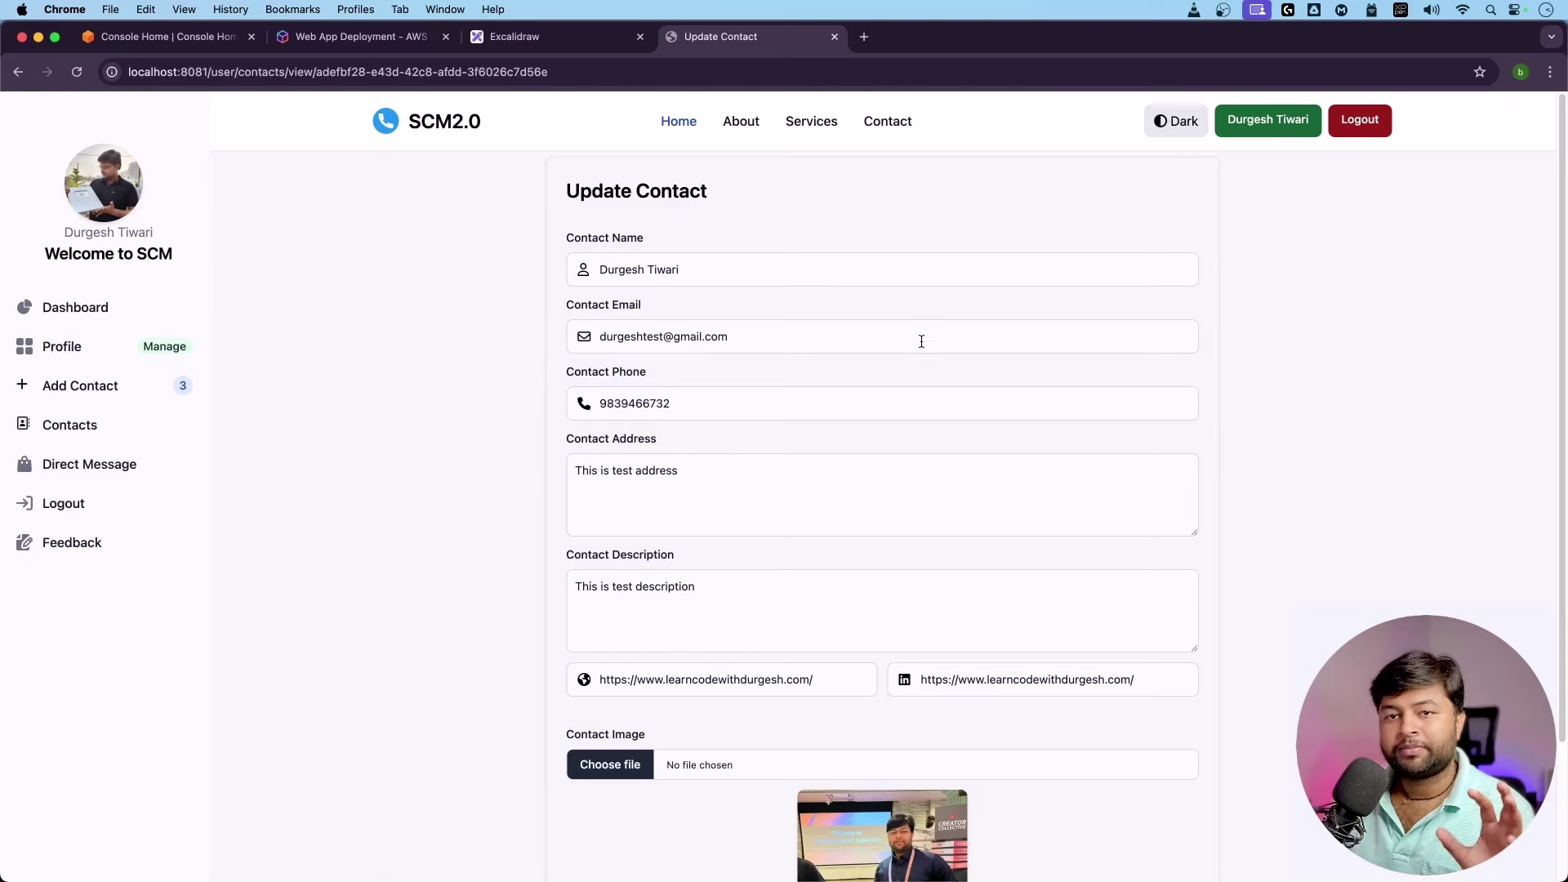
# Go to the dashboard page and log out of the contact manager.
pyautogui.click(24, 307)
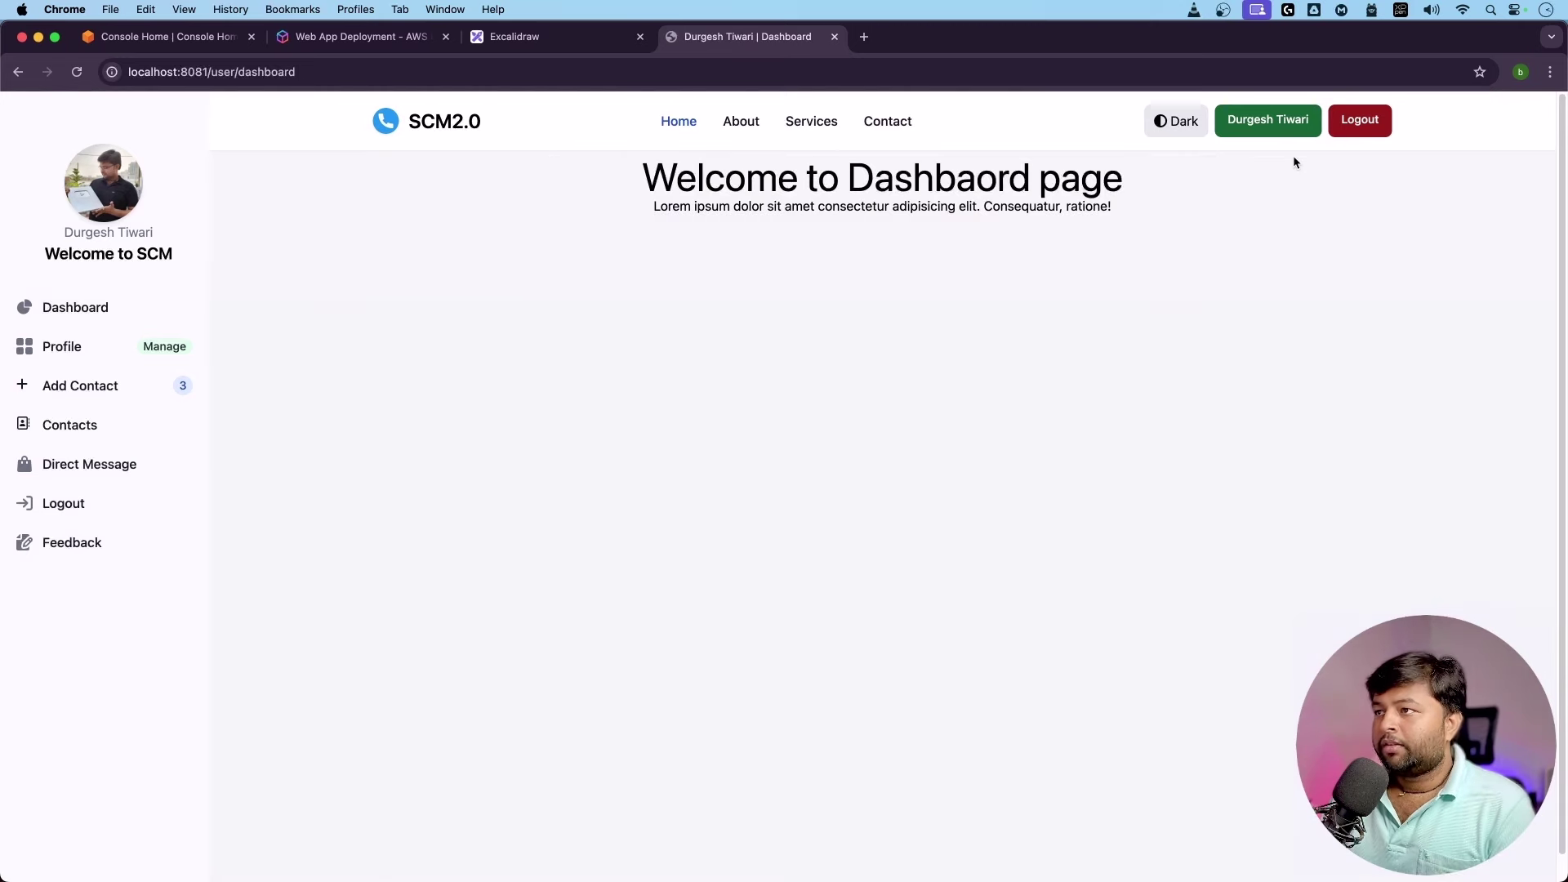
pyautogui.click(1356, 125)
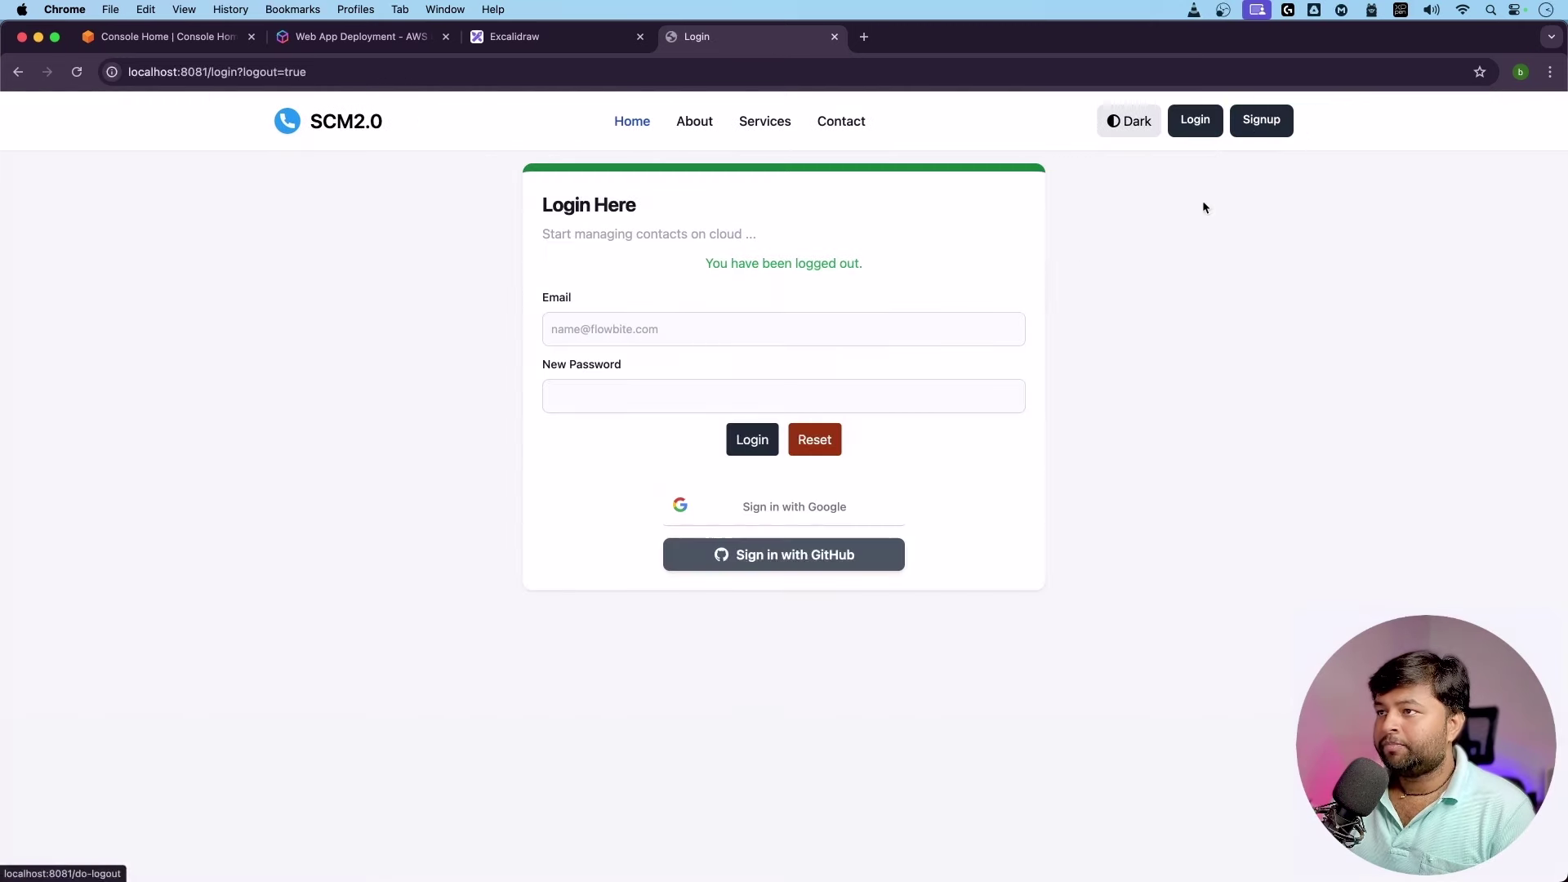
# Switch the contact manager to the dark theme and try to open the sign-up page.
pyautogui.click(1147, 128)
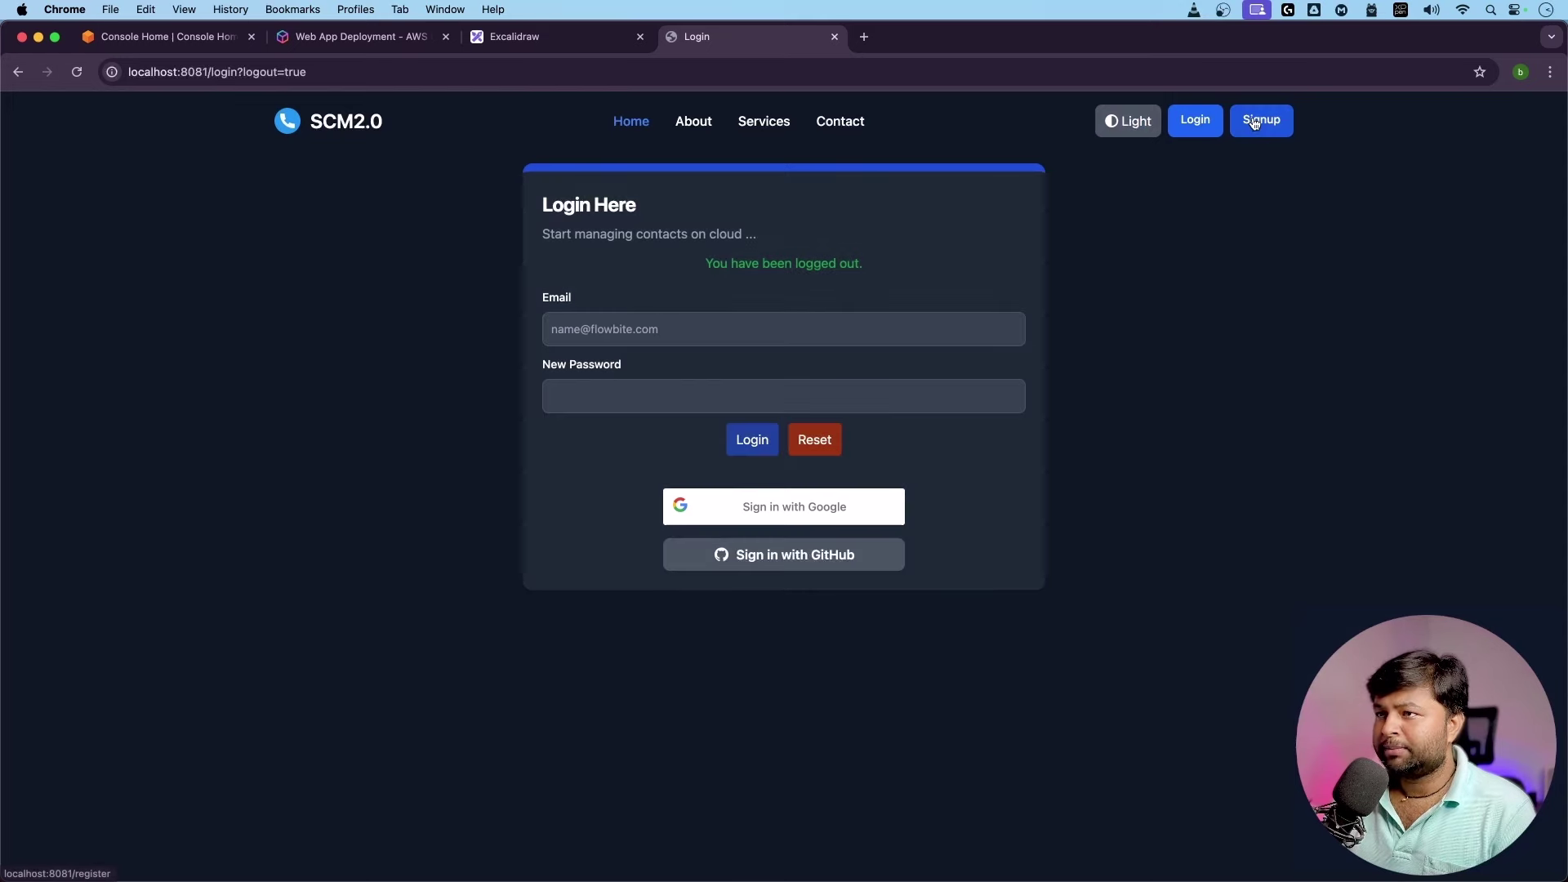
pyautogui.click(1255, 124)
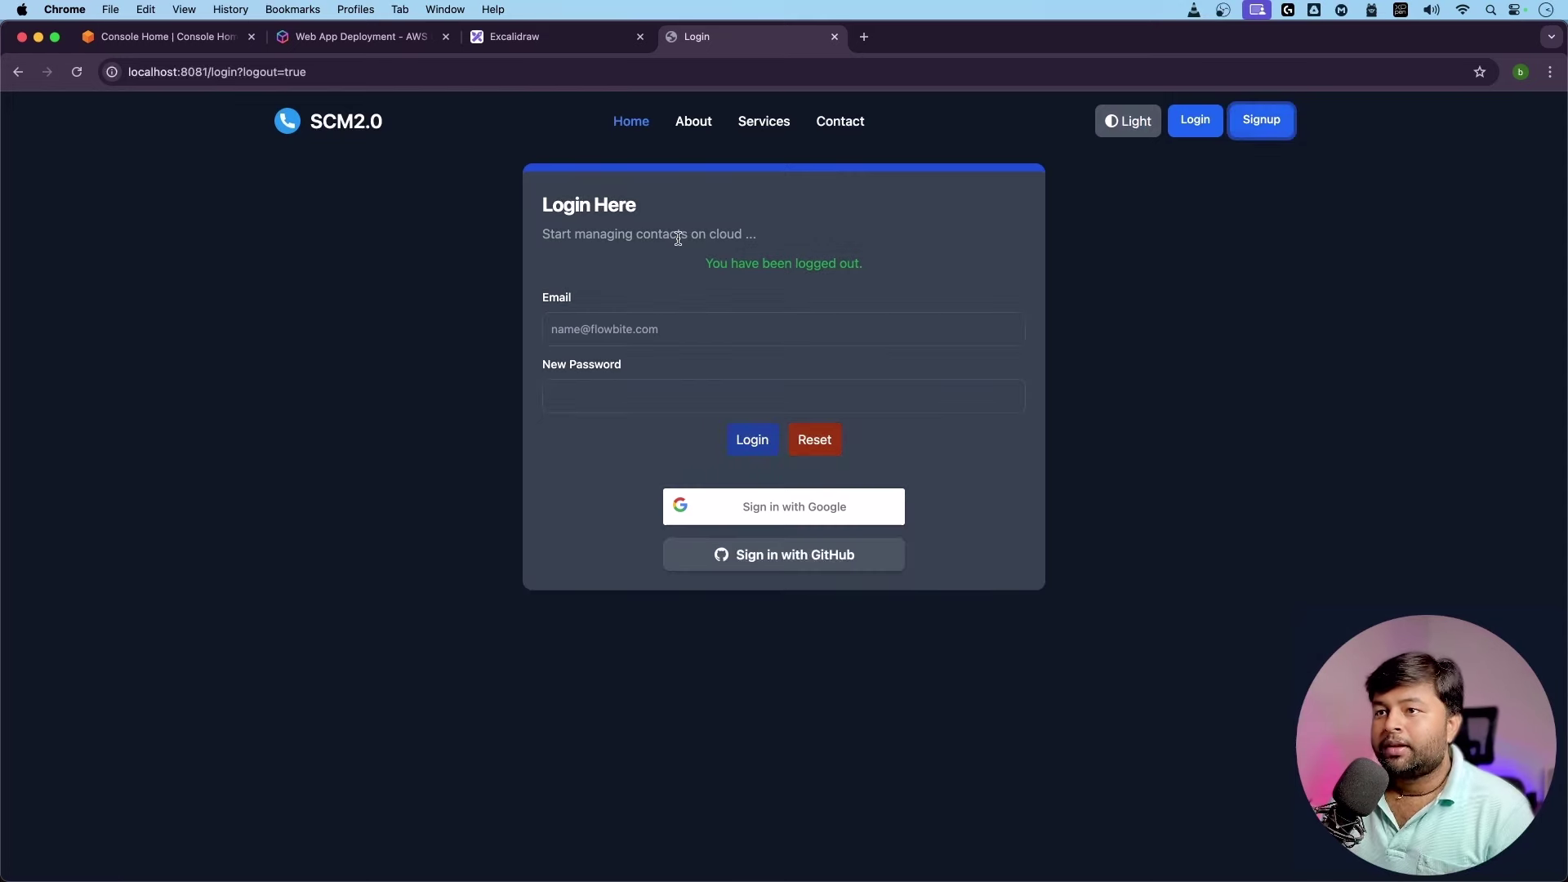
# Switch to IntelliJ IDEA and enlarge the code editor by shrinking the run output area.
pyautogui.press('super+Tab')
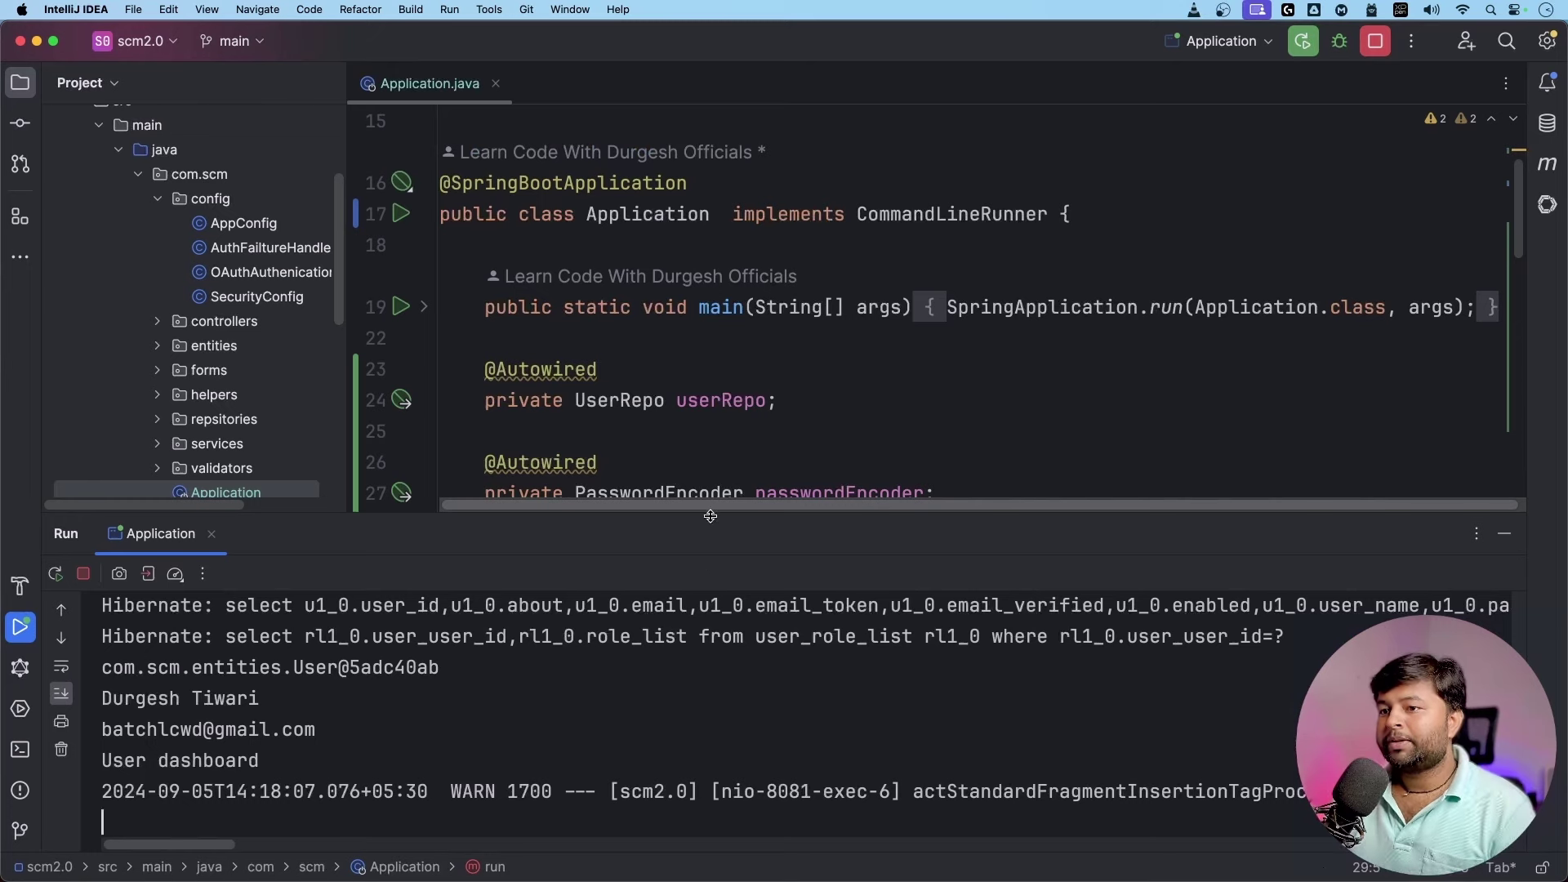
pyautogui.moveTo(708, 523); pyautogui.dragTo(715, 648)
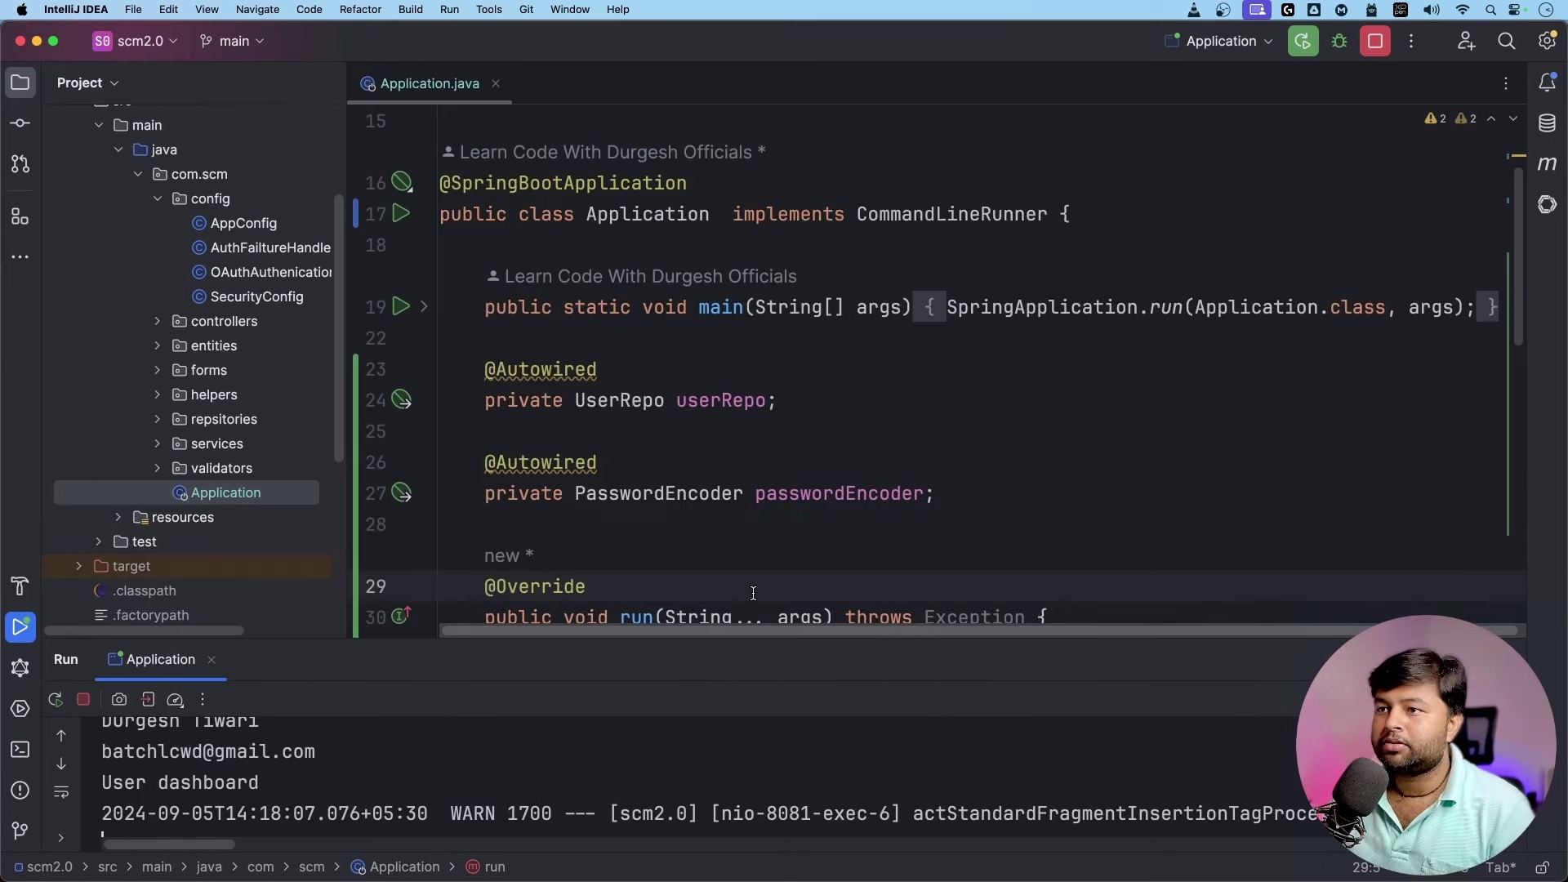
# Return to Chrome, view the AWS Console Home and Elastic Beanstalk pages, and go to the AWS main page.
pyautogui.press('super+Tab')
pyautogui.click(122, 39)
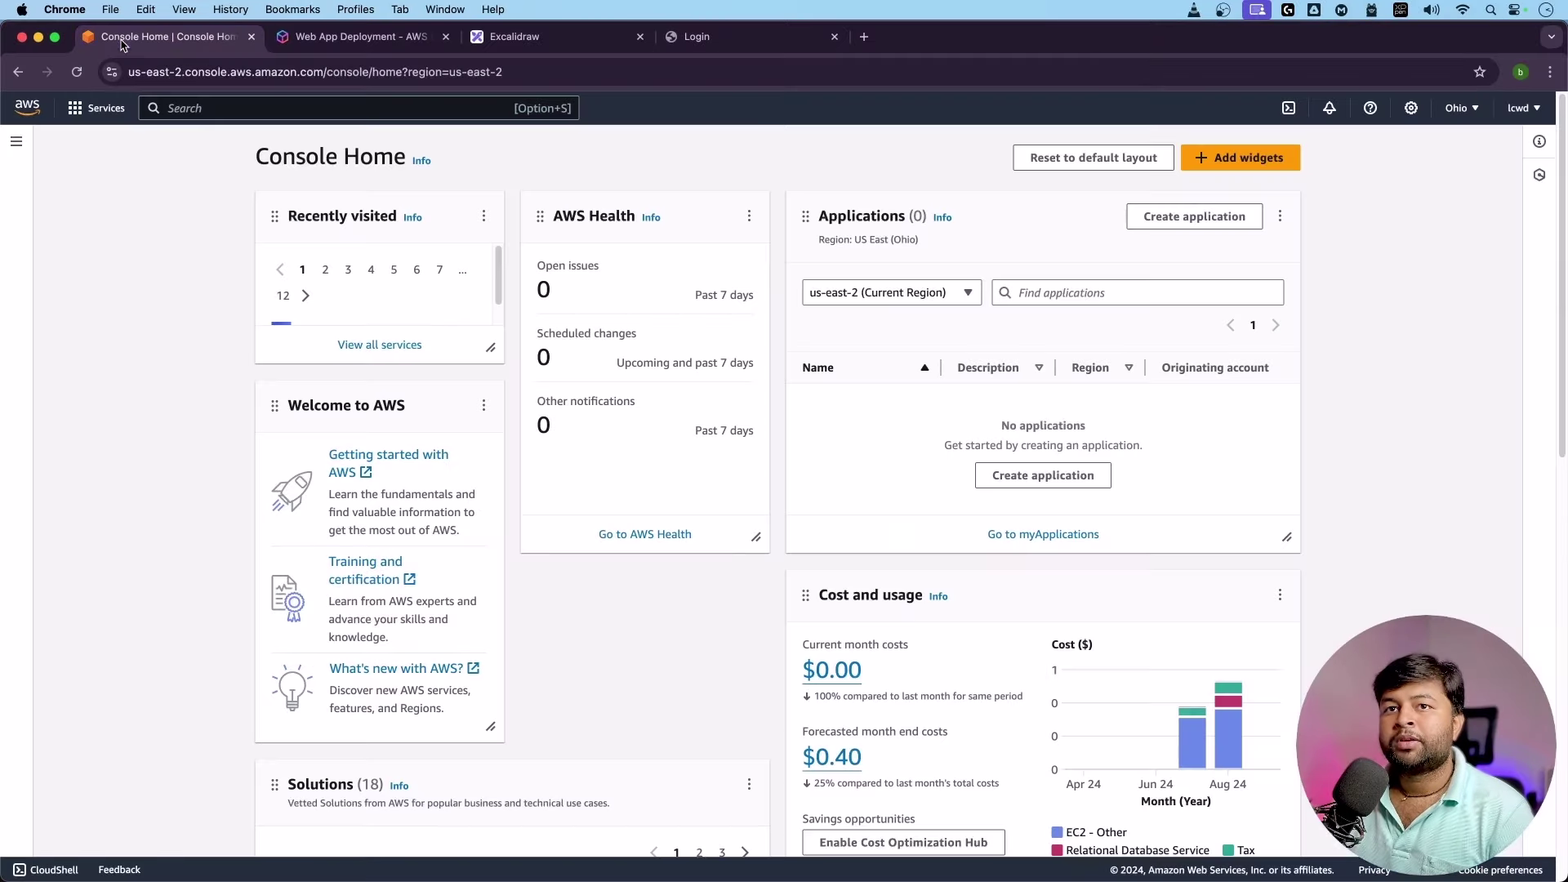
pyautogui.click(361, 36)
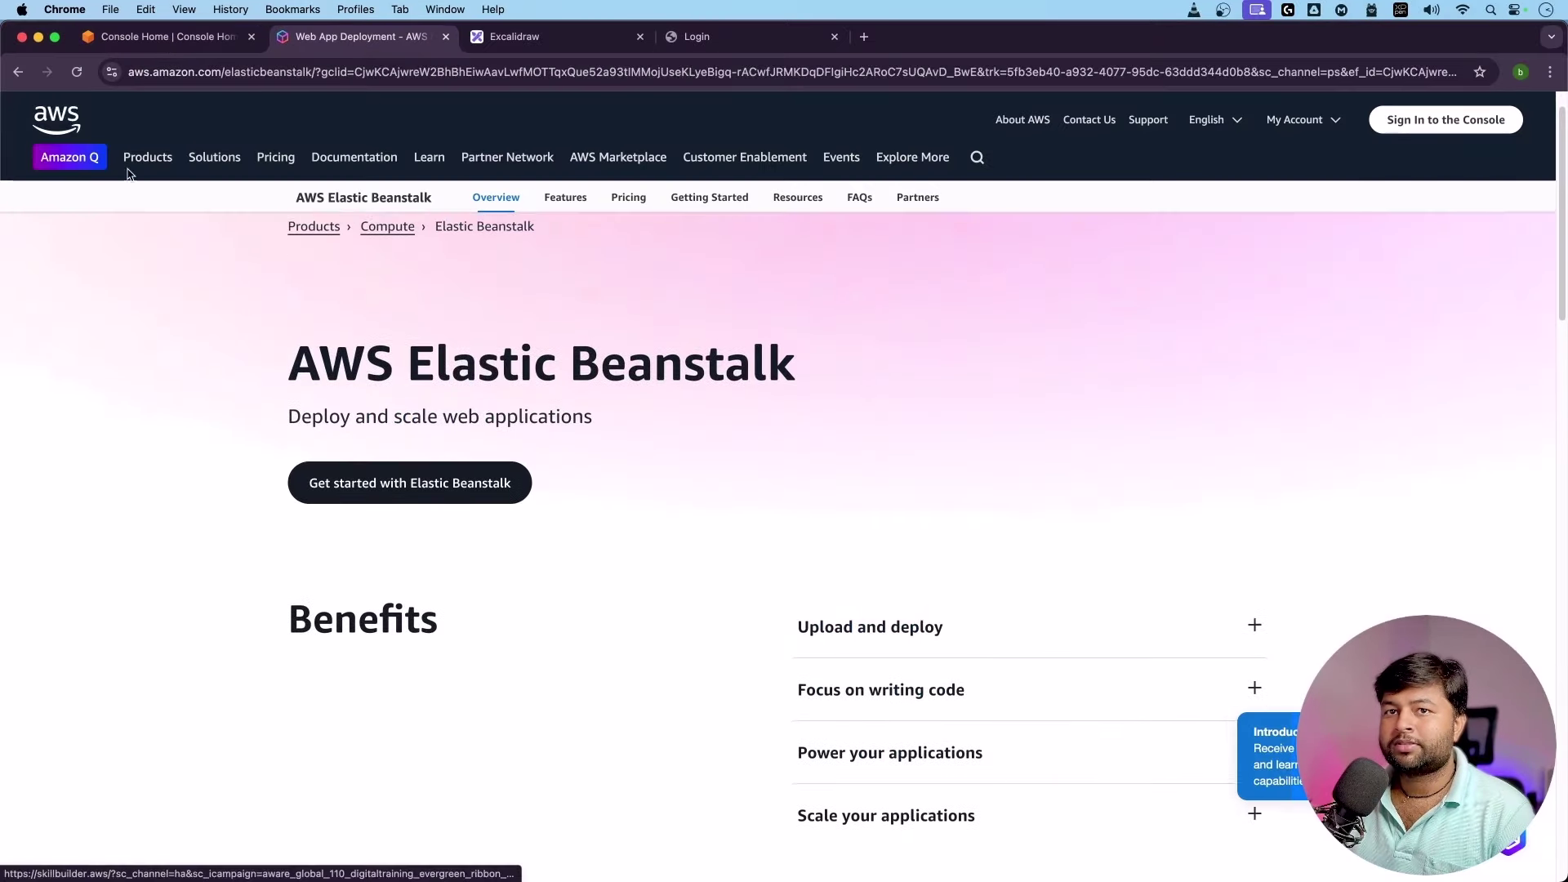
pyautogui.click(57, 119)
# Search the web for aws in a new tab and open the sponsored Amazon Web Services sign-up result.
pyautogui.click(864, 37)
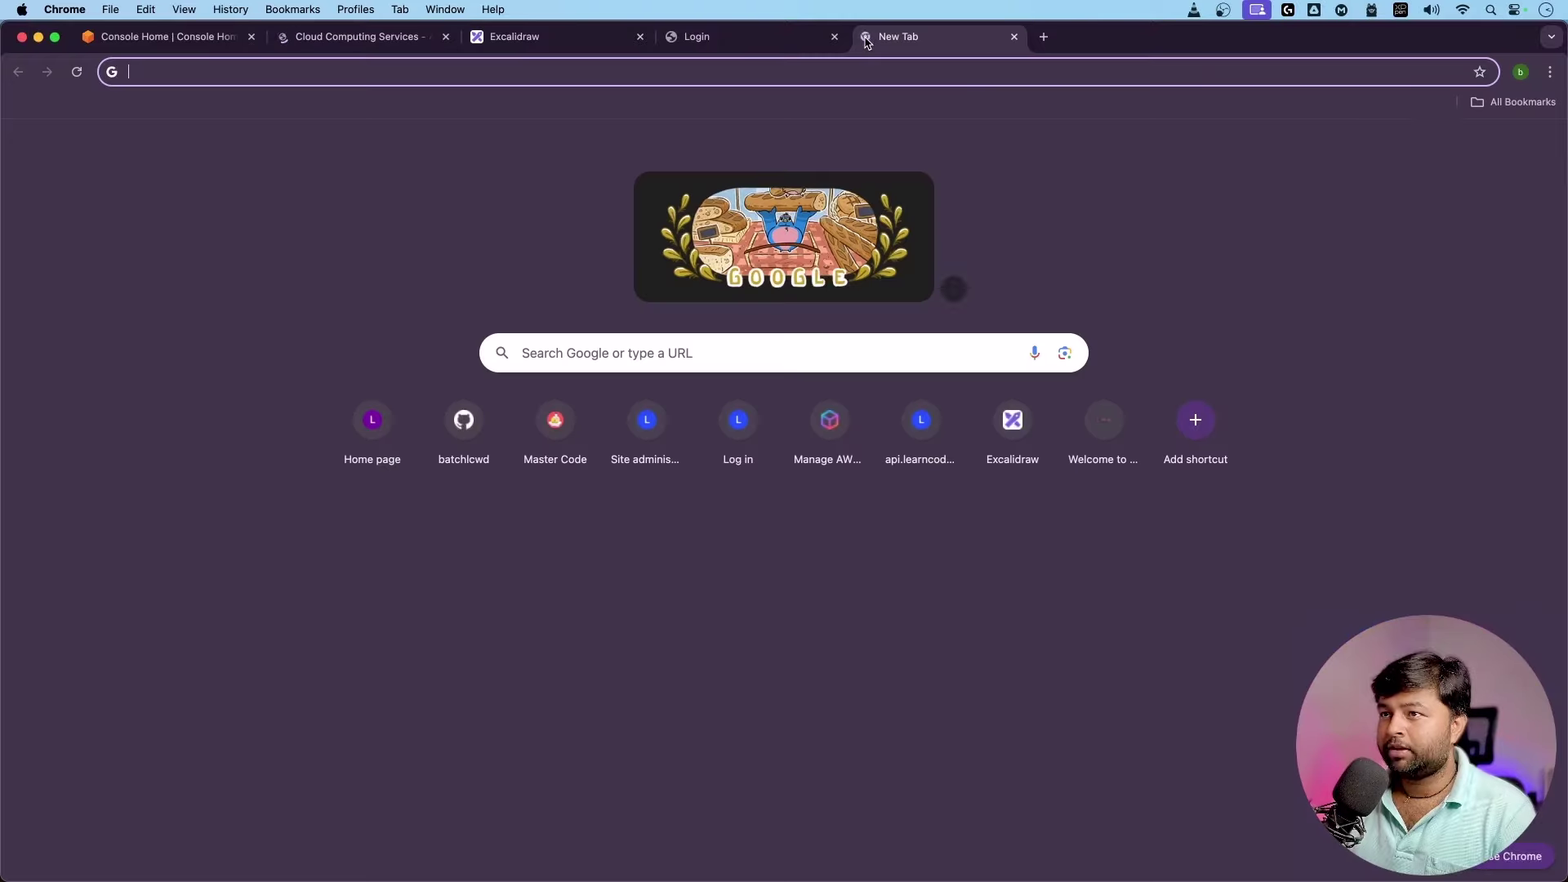
pyautogui.write('aws')
pyautogui.press('Return')
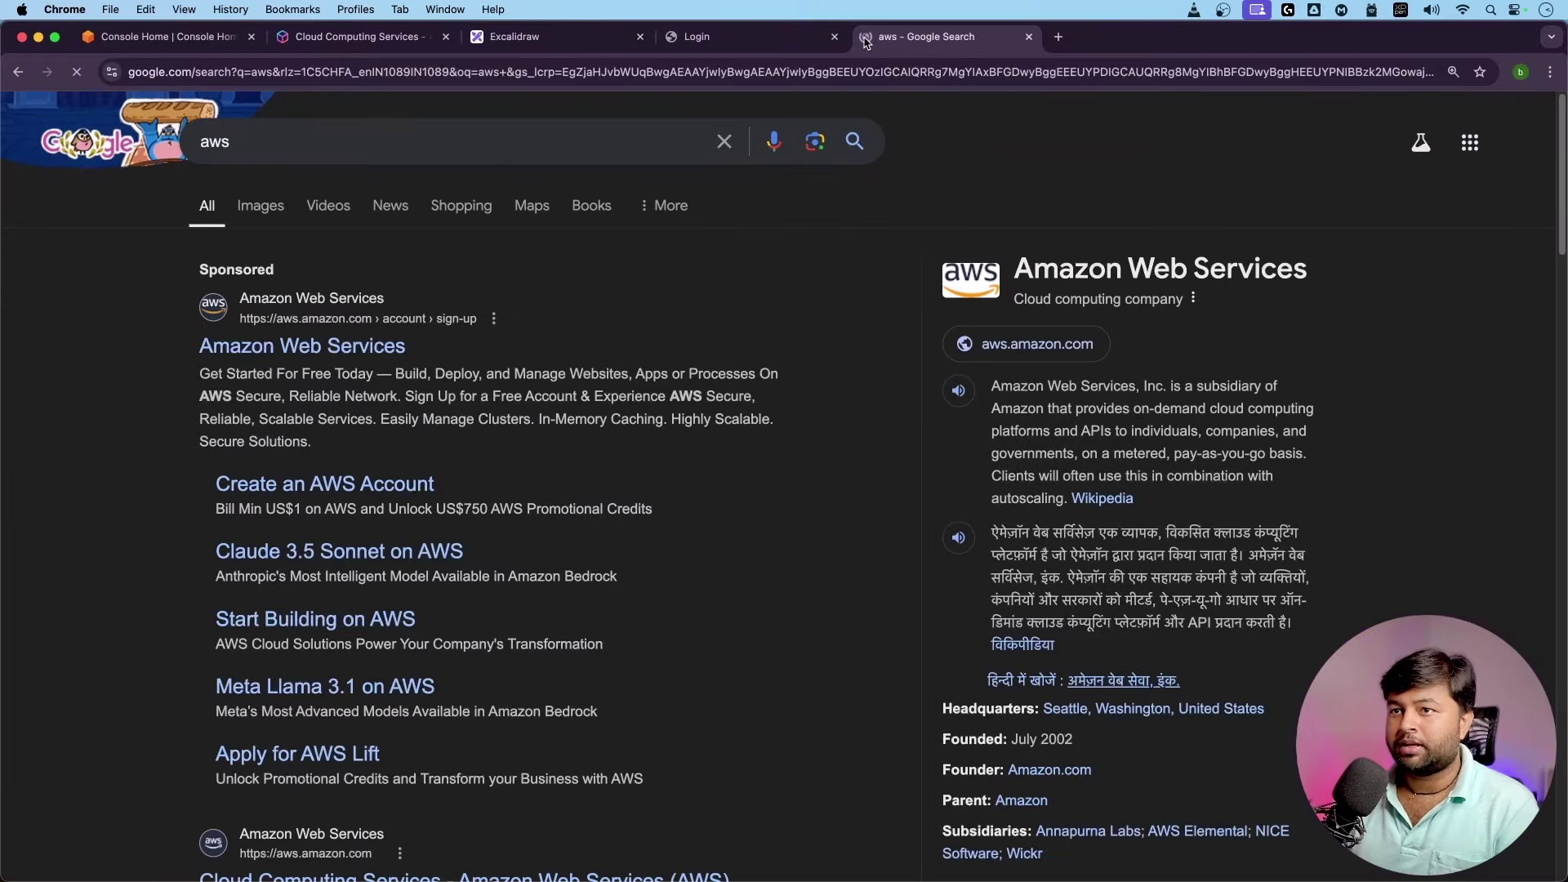
pyautogui.click(331, 317)
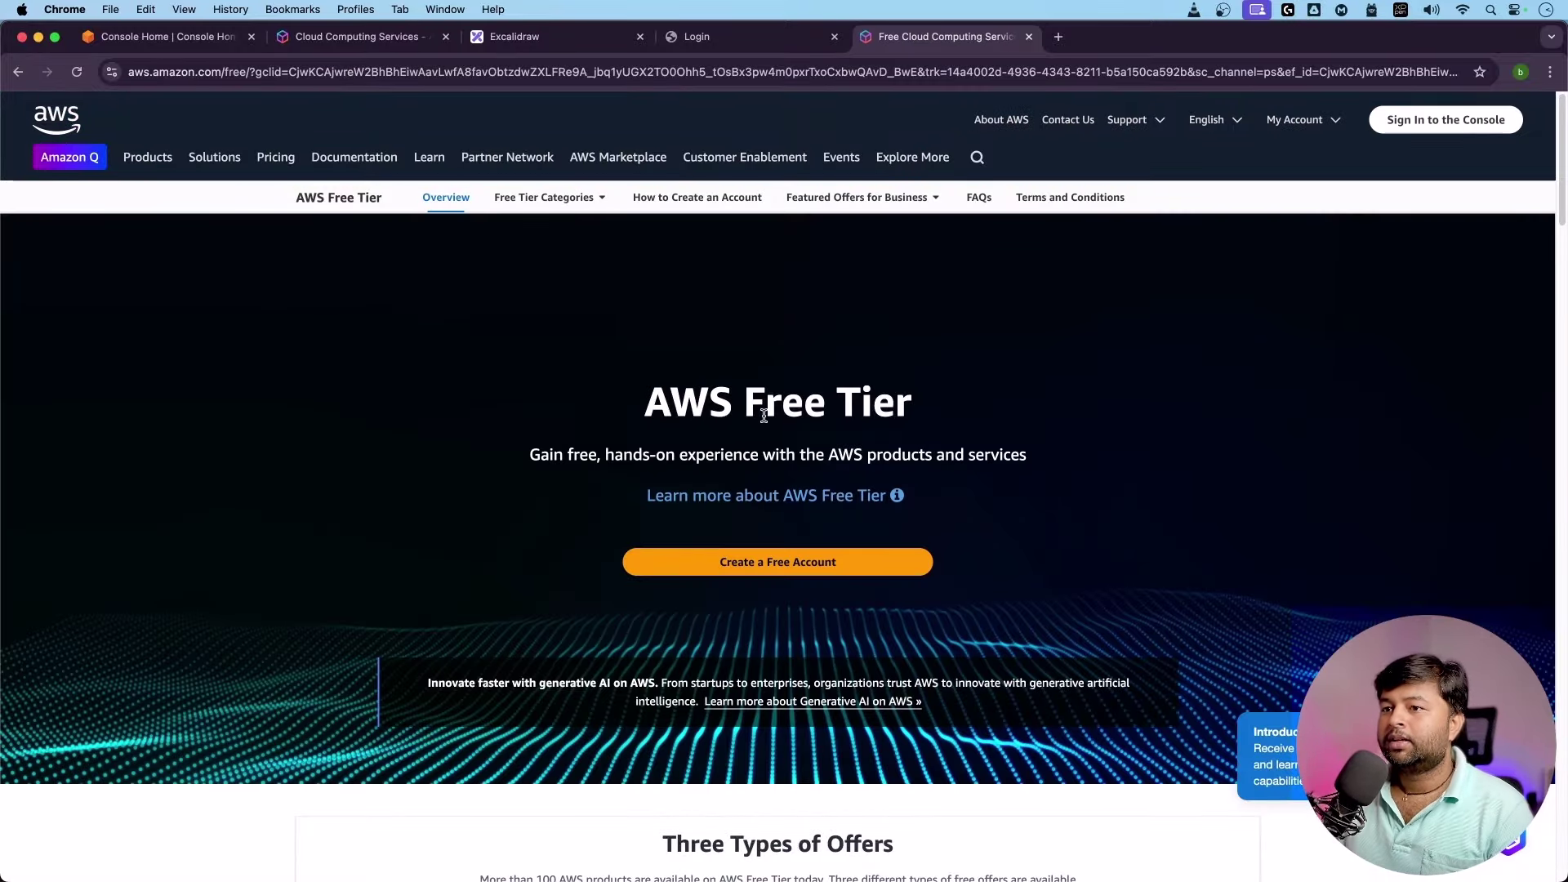
# Examine the AWS Free Tier page and its free offers, including the Amazon EC2 usage limits.
pyautogui.tripleClick(711, 410)
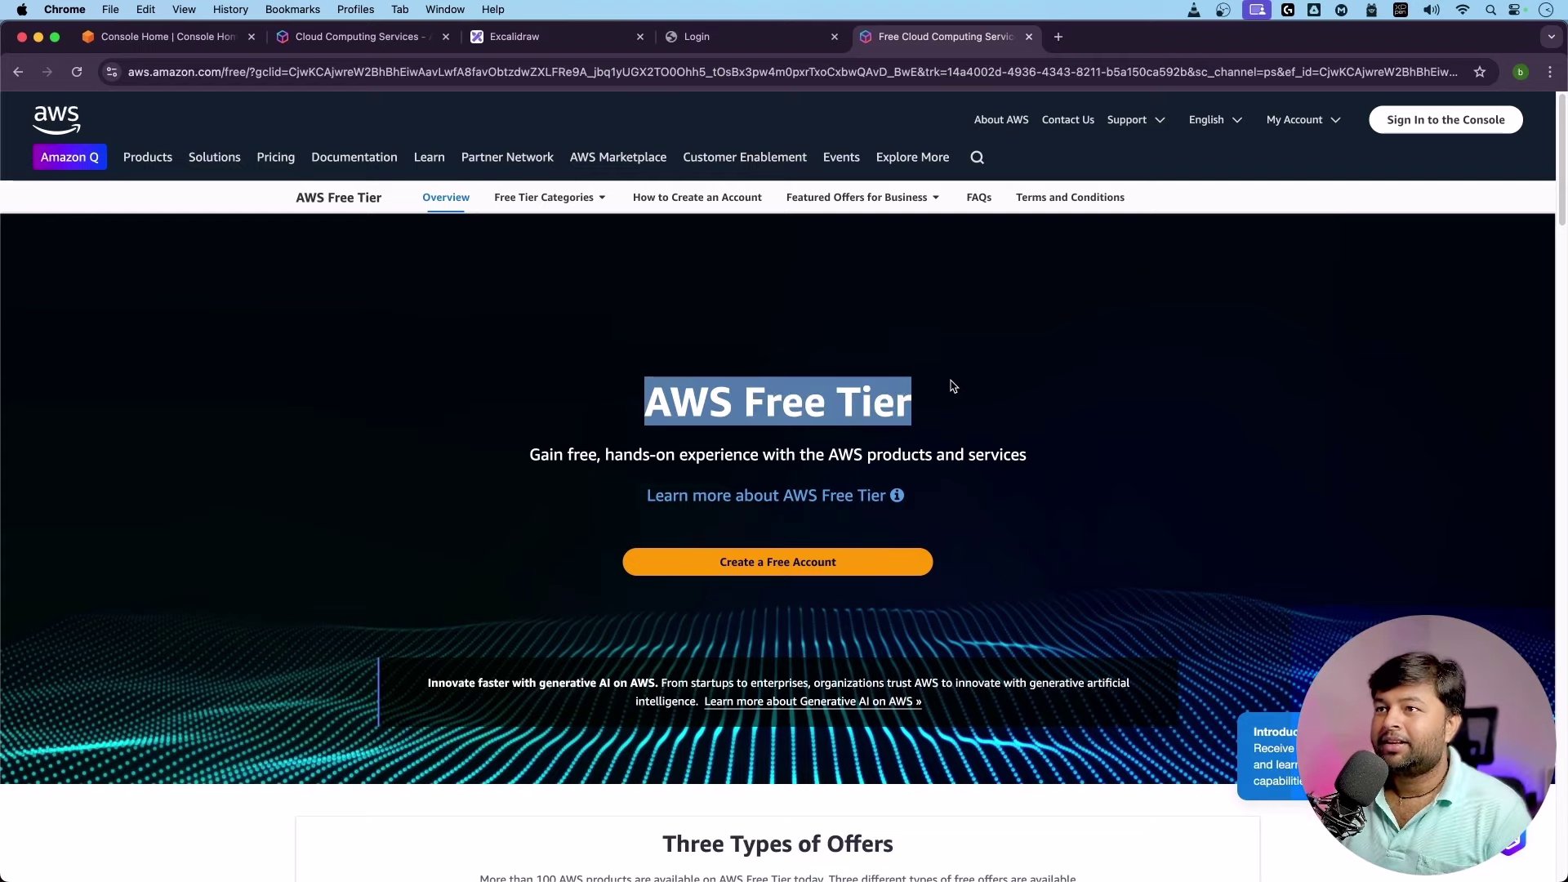
pyautogui.scroll(-15, 773, 448)
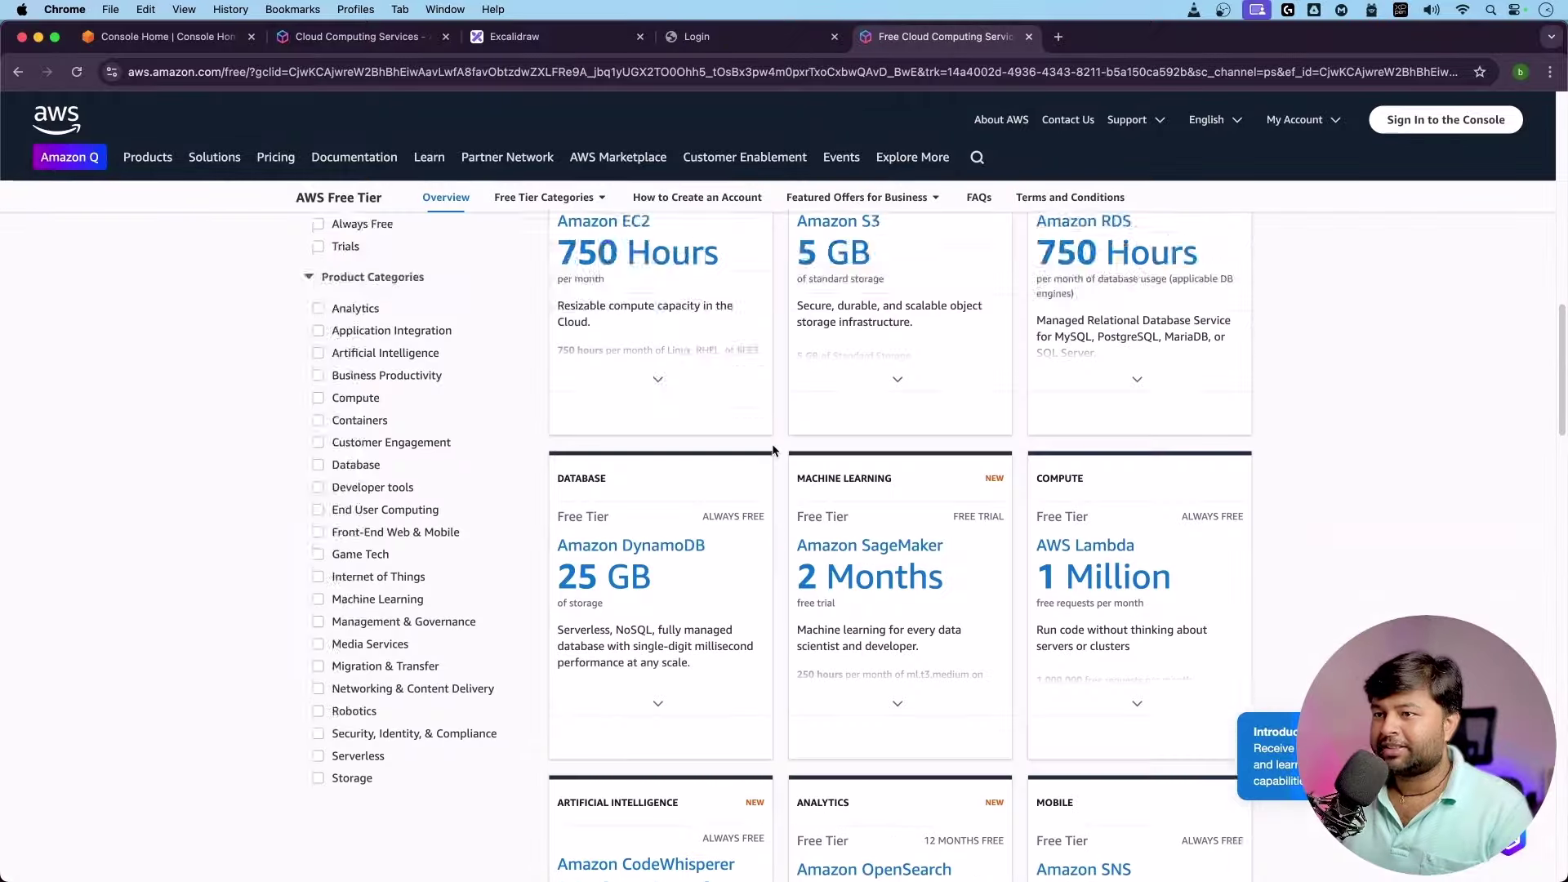
pyautogui.scroll(-2, 773, 447)
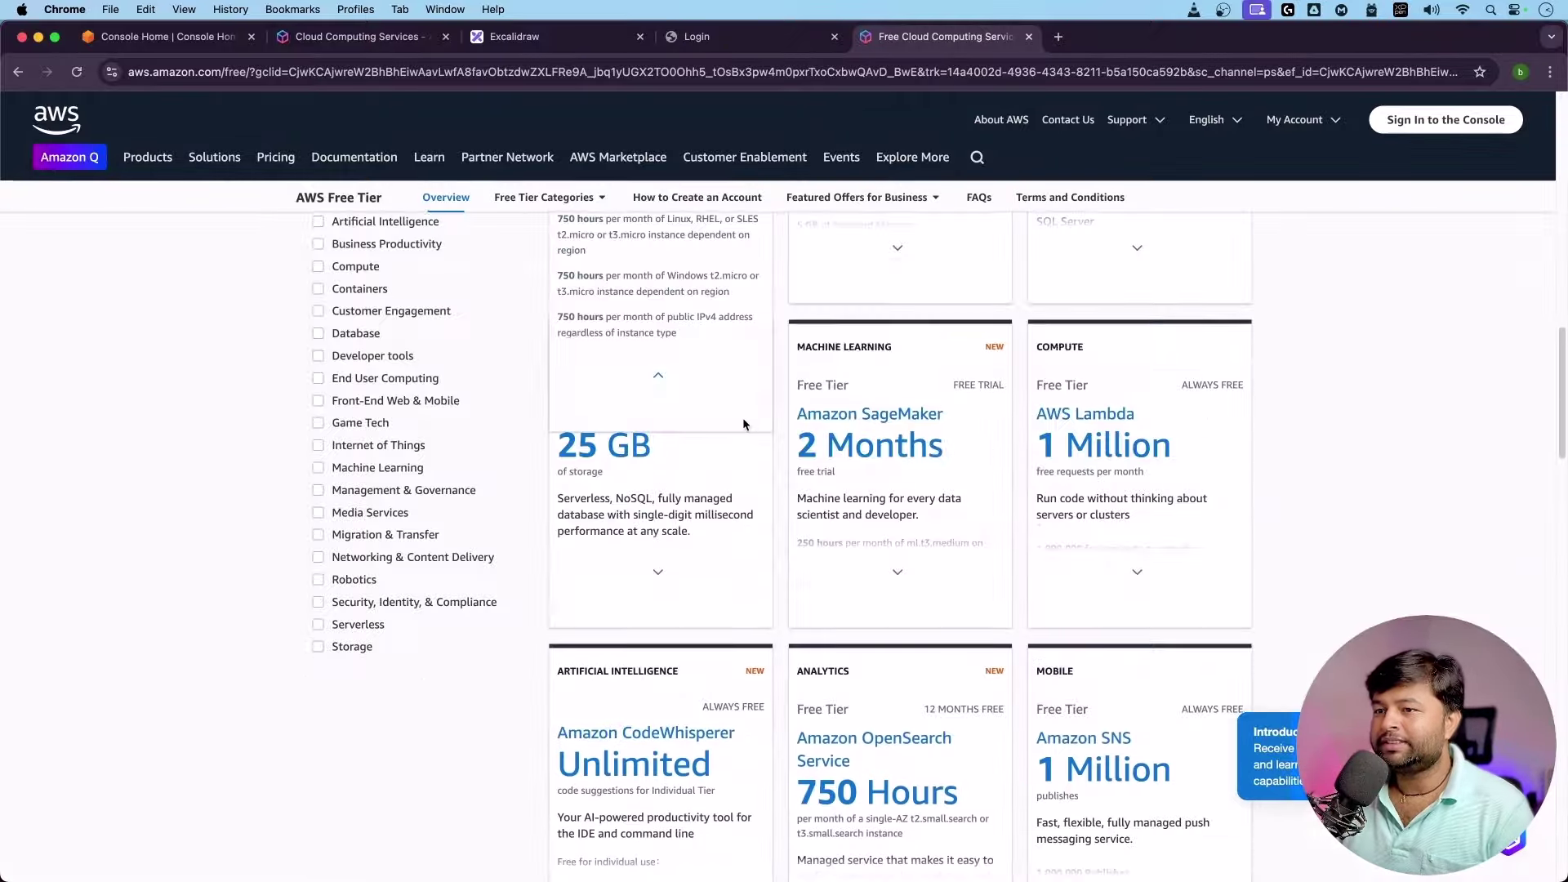
pyautogui.scroll(-20, 743, 420)
pyautogui.scroll(20, 743, 433)
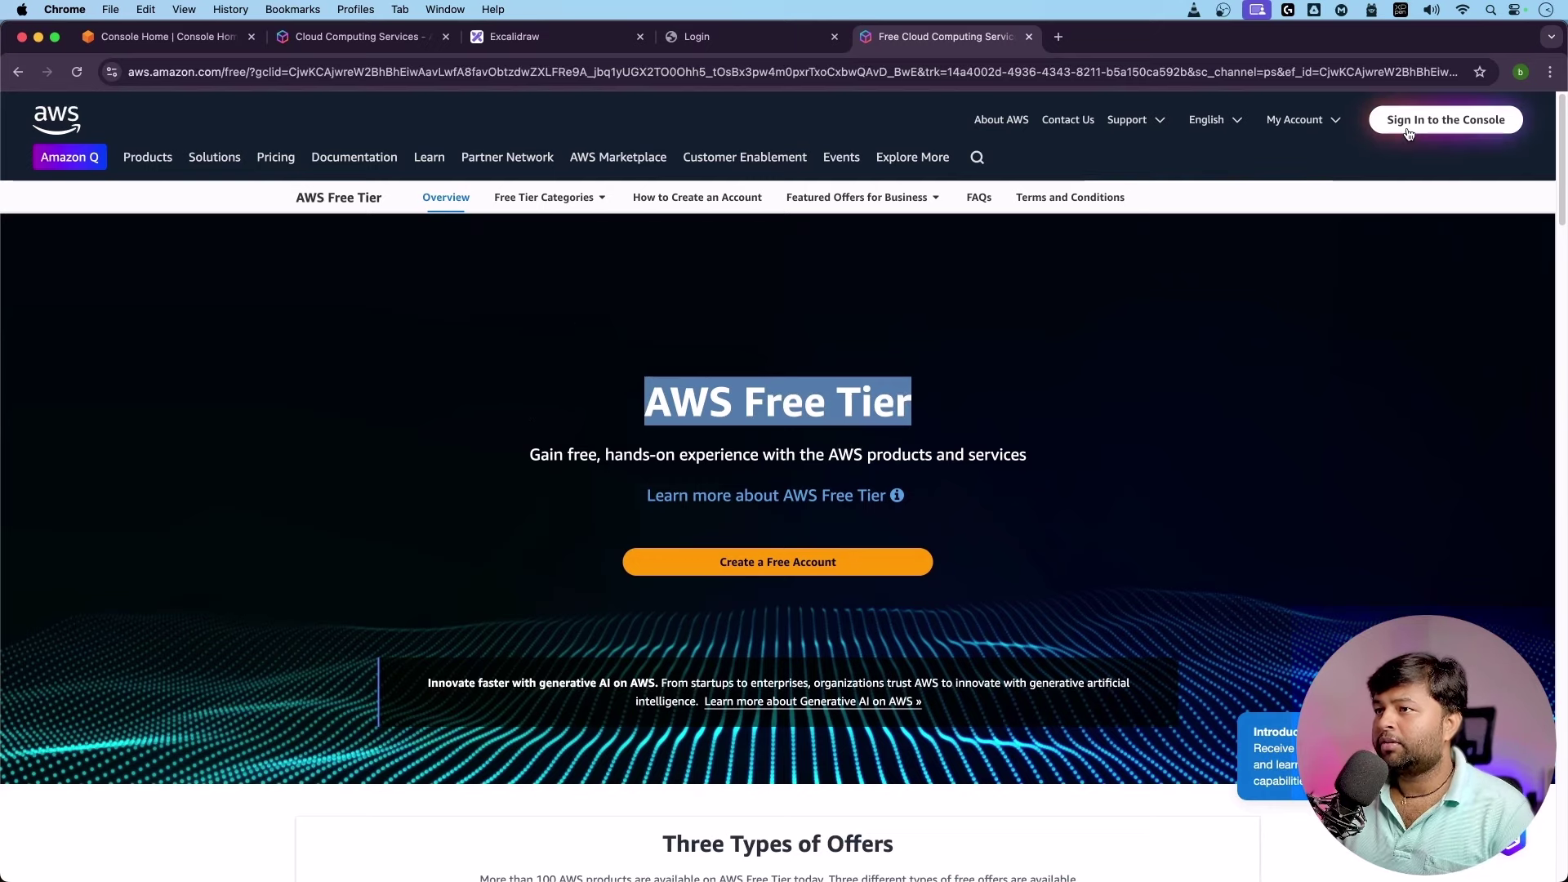
# Sign in to the AWS console from the Free Tier page and look over the Console Home widgets.
pyautogui.click(1453, 119)
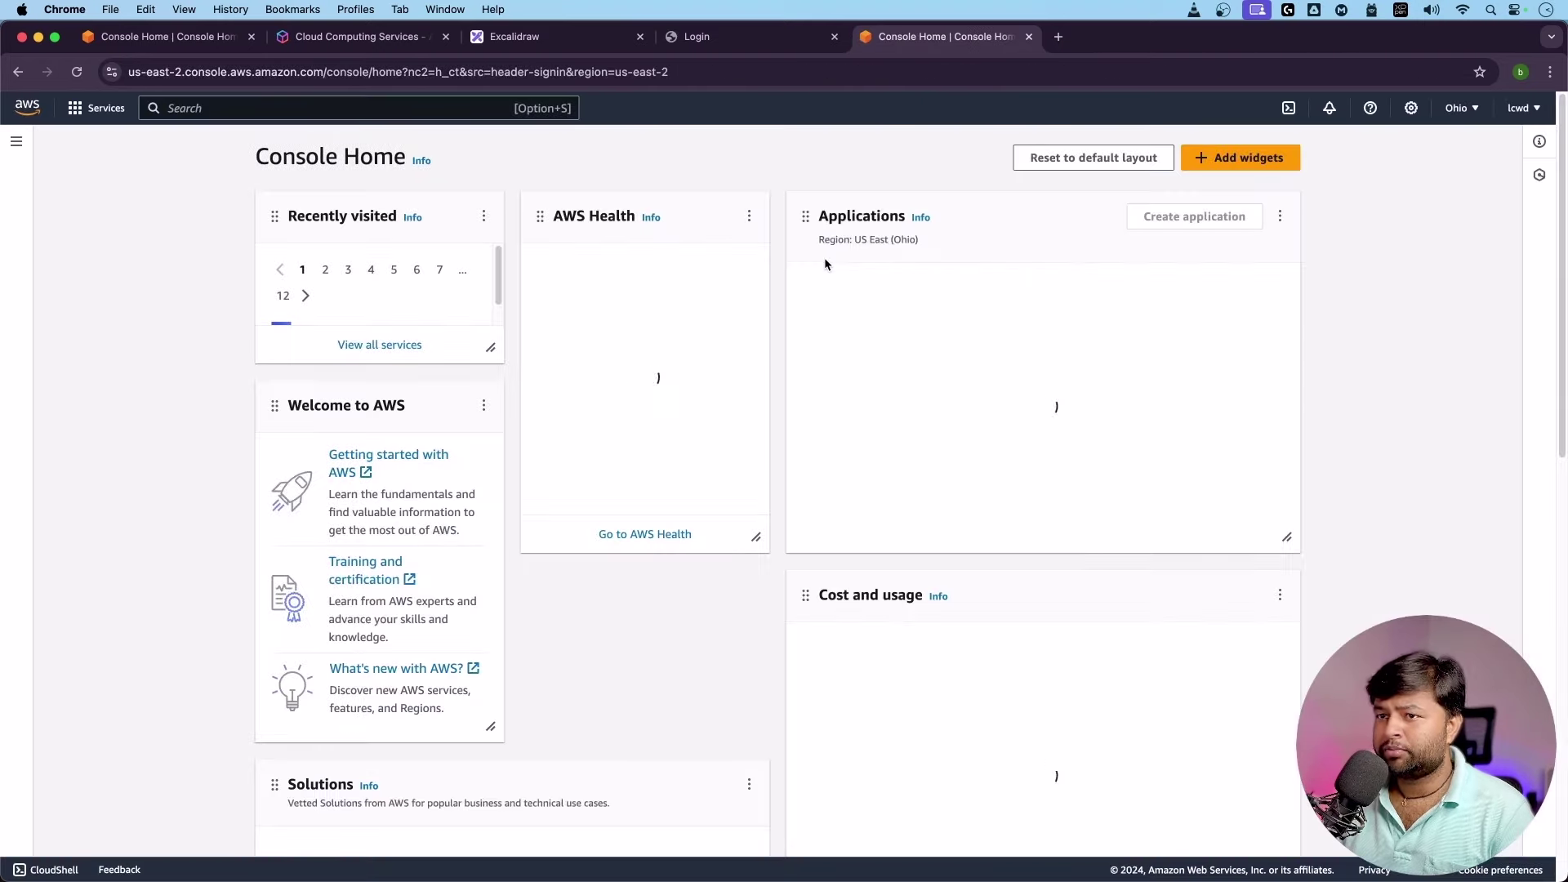
pyautogui.scroll(-5, 825, 266)
pyautogui.scroll(-5, 825, 275)
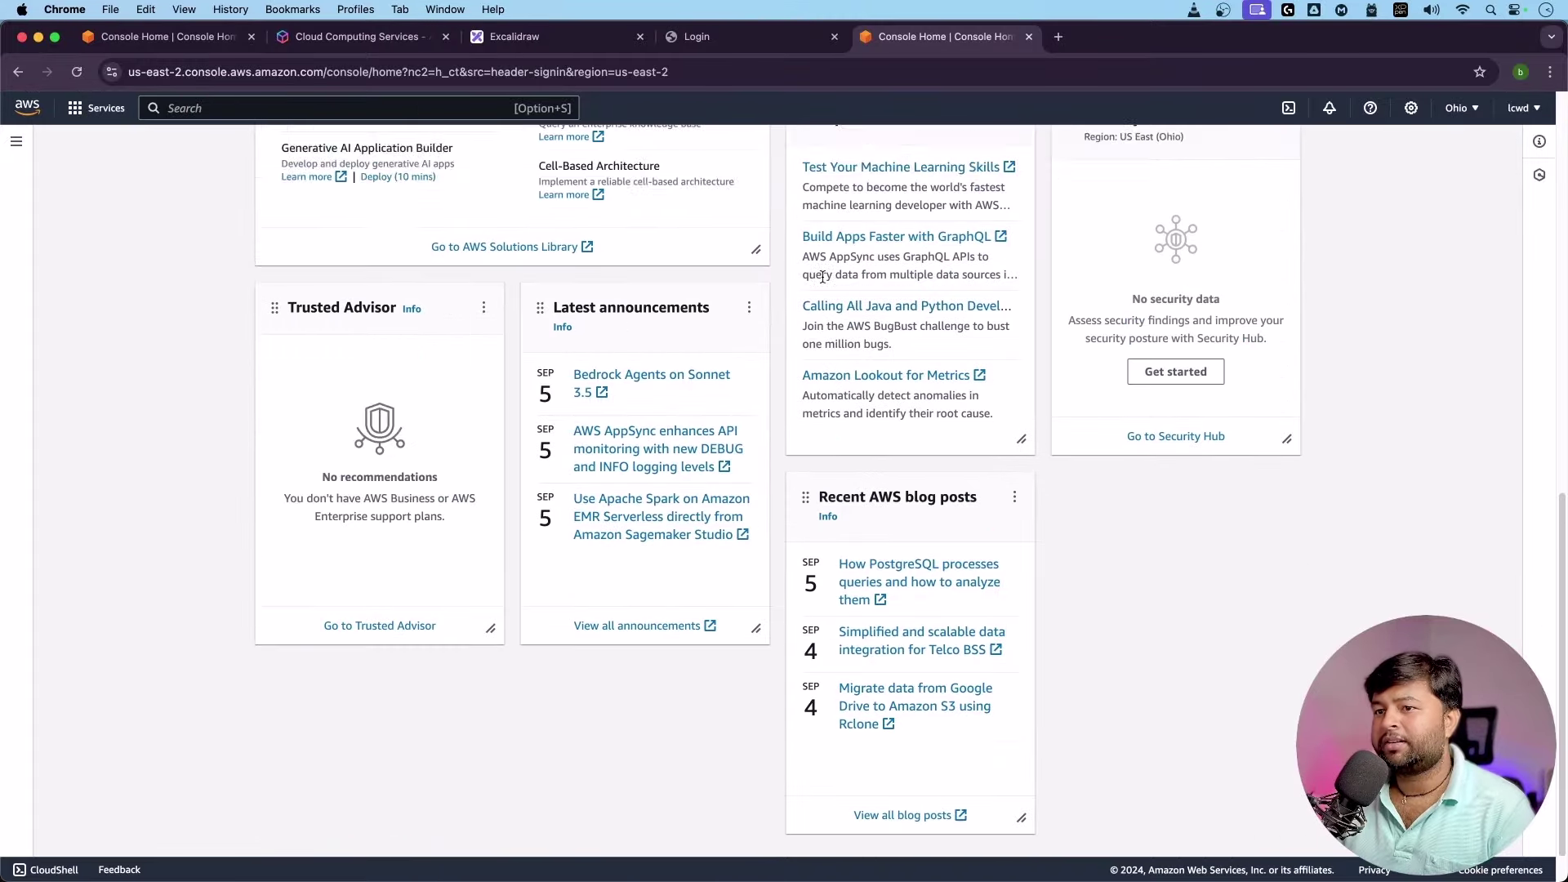
pyautogui.scroll(10, 857, 162)
# Open an incognito window, search for aws console, and bring up the AWS sign-up form.
pyautogui.click(1550, 72)
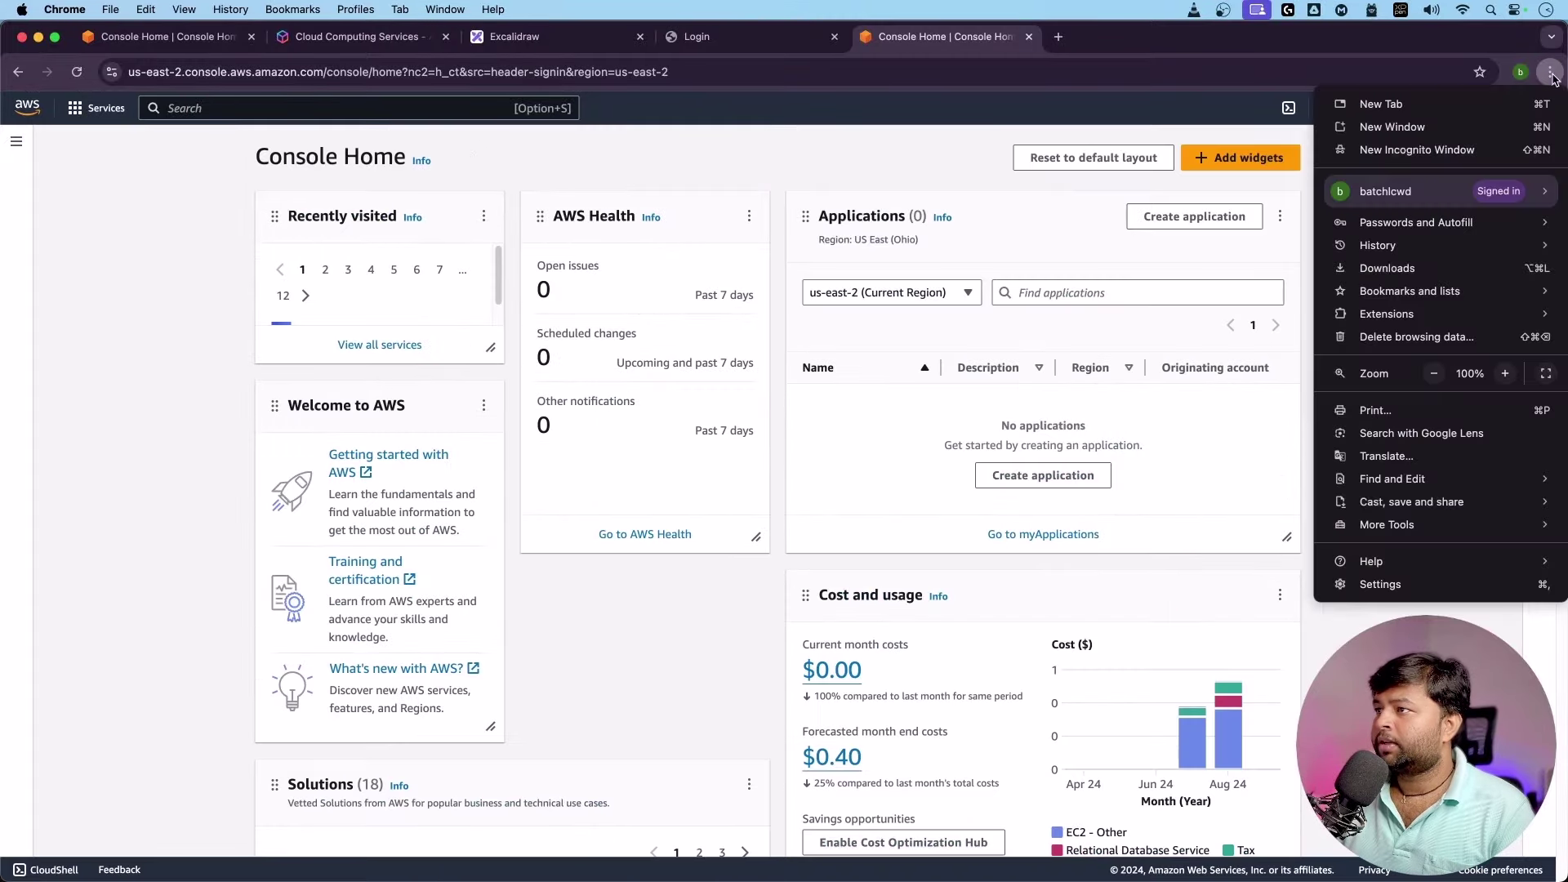
pyautogui.click(1417, 150)
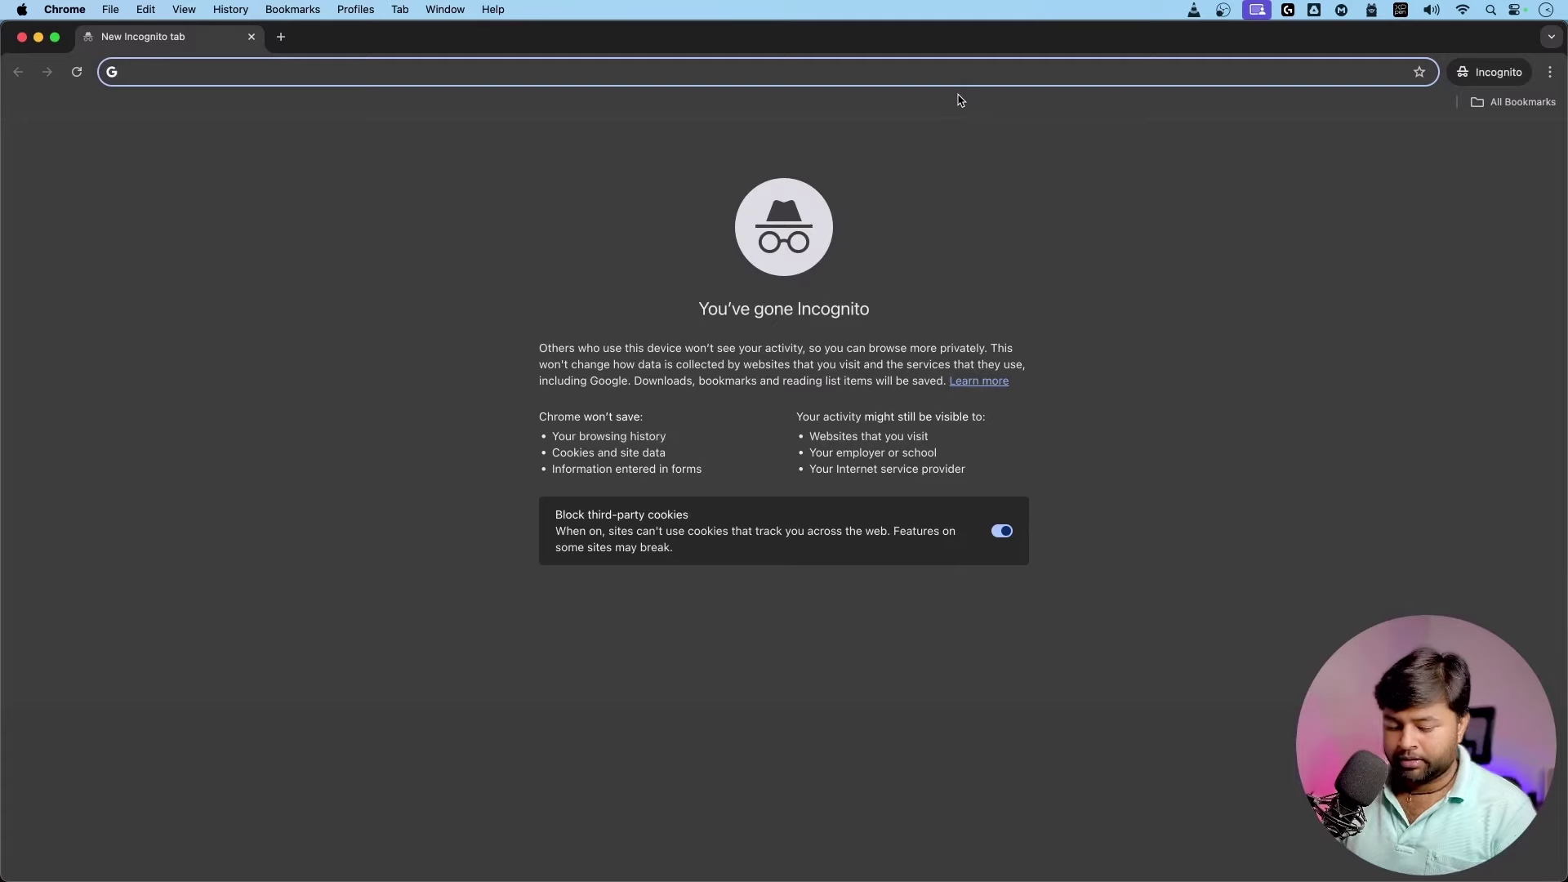
pyautogui.write('aws console')
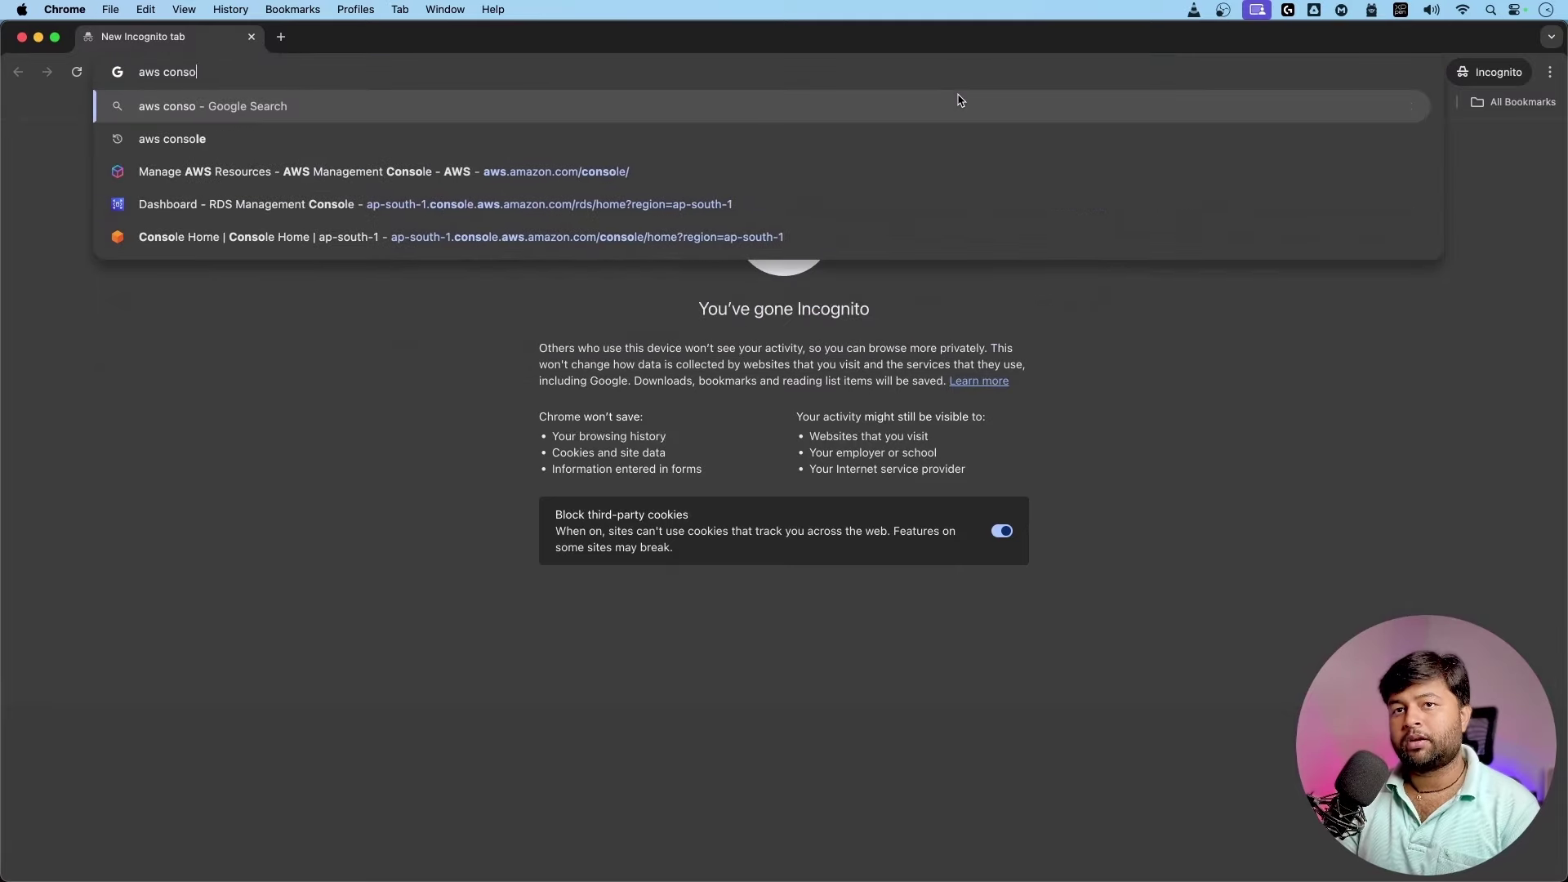
pyautogui.press('Return')
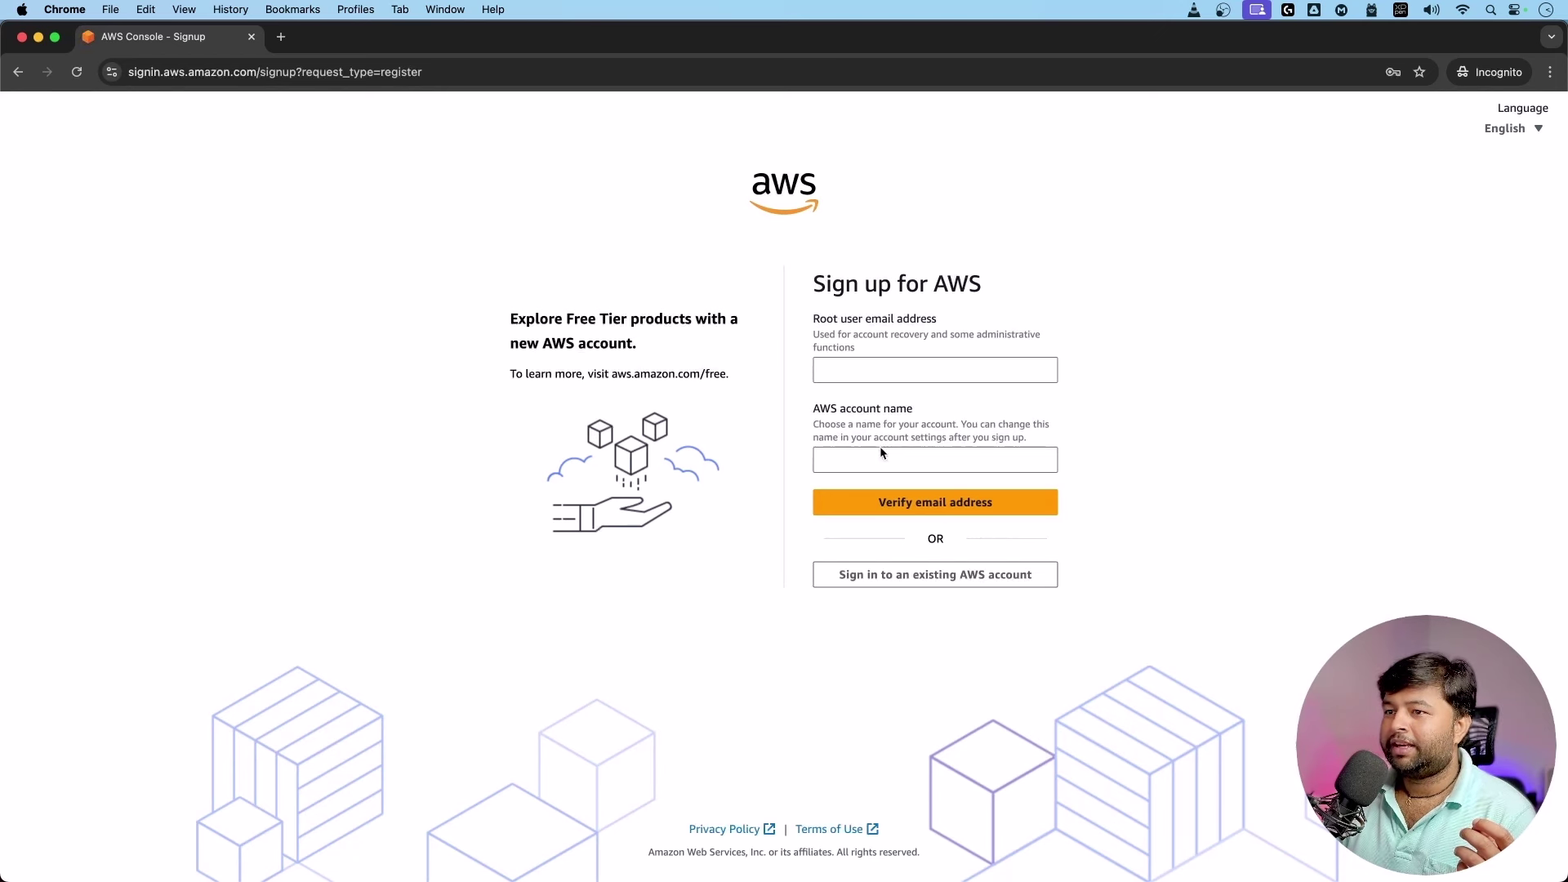
pyautogui.click(880, 450)
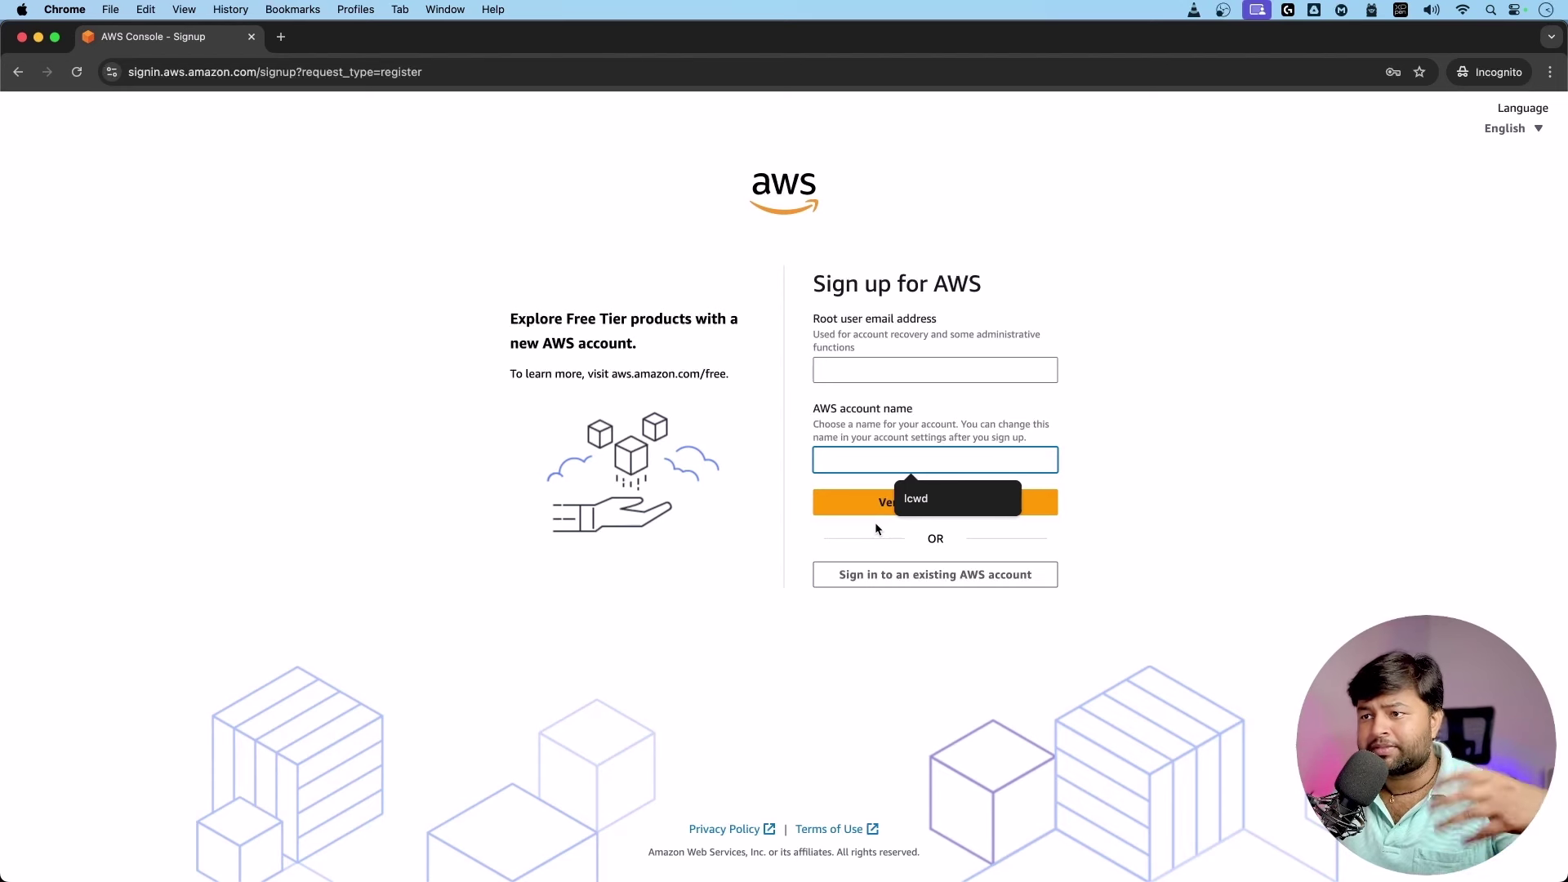
# View the existing-account sign-in page and its root user option, close the incognito window, and reload the Console Home.
pyautogui.click(915, 576)
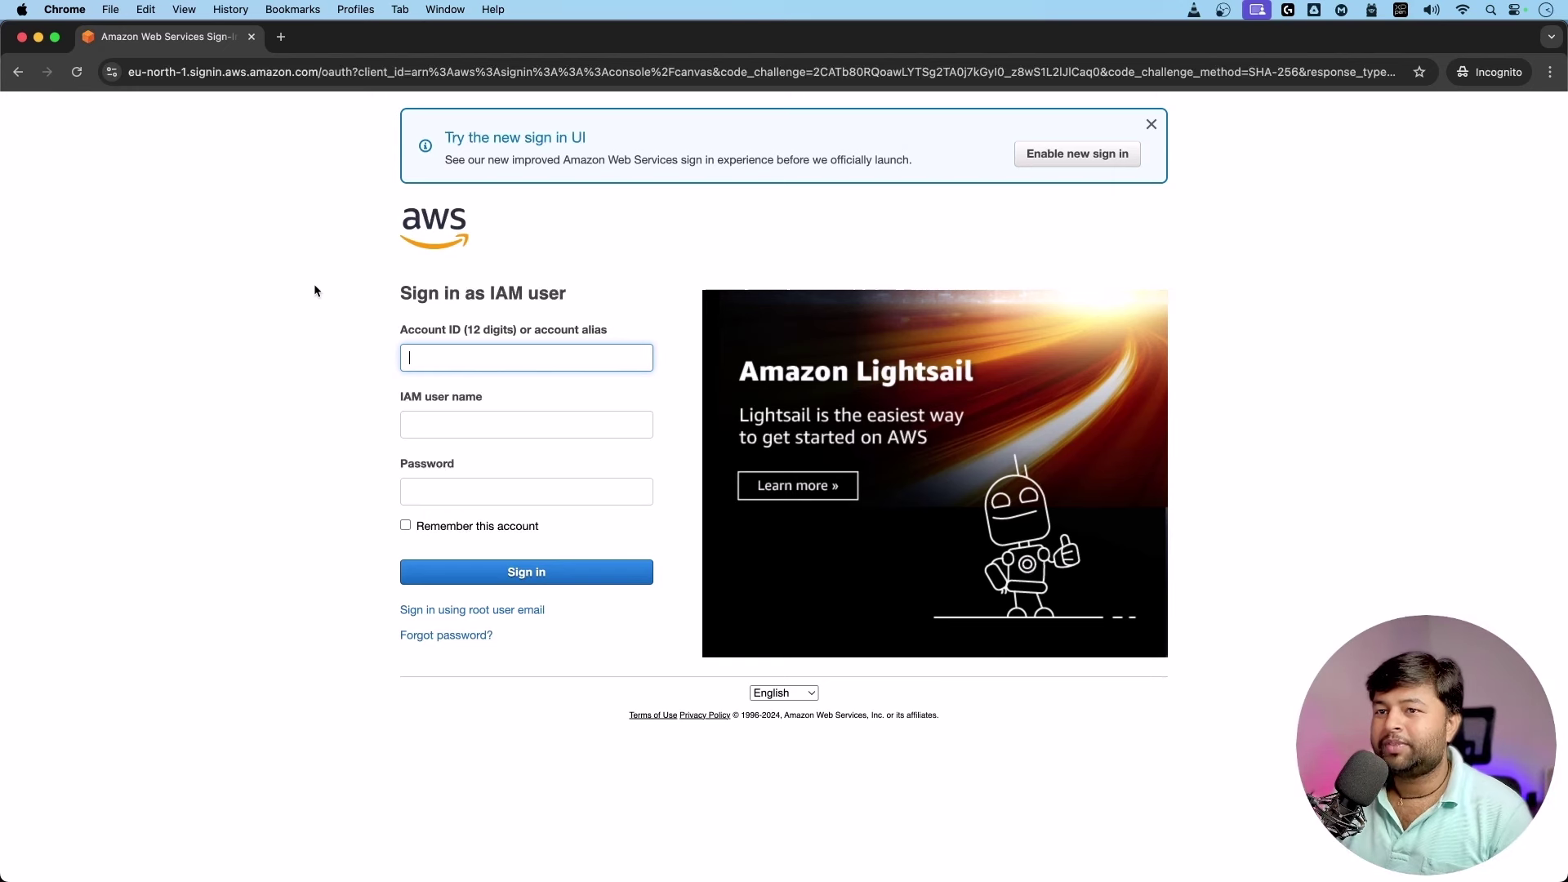
pyautogui.click(482, 610)
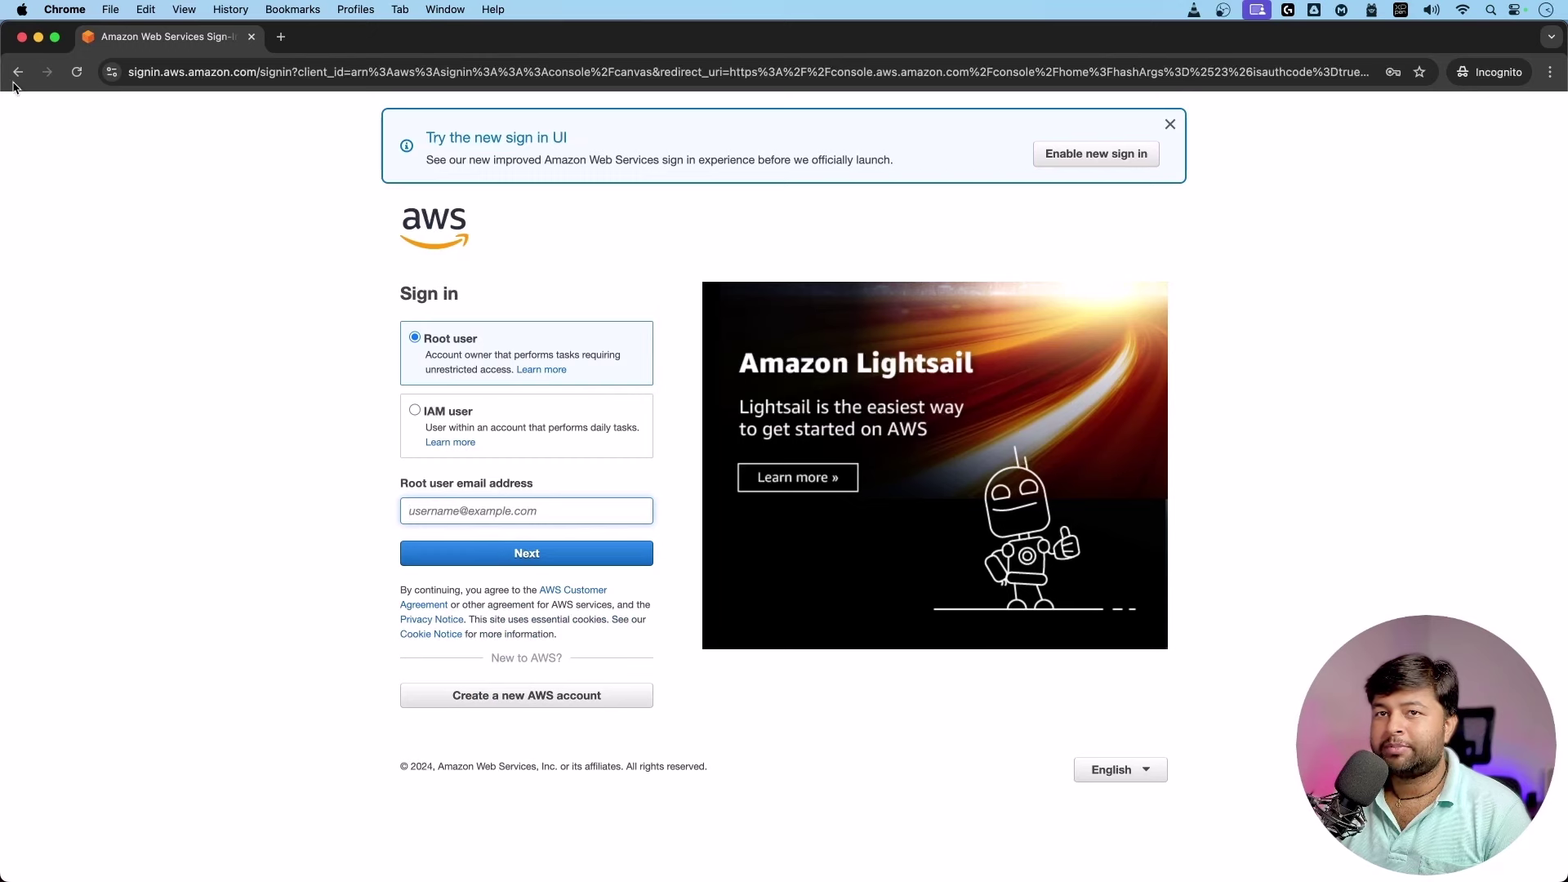
pyautogui.click(22, 37)
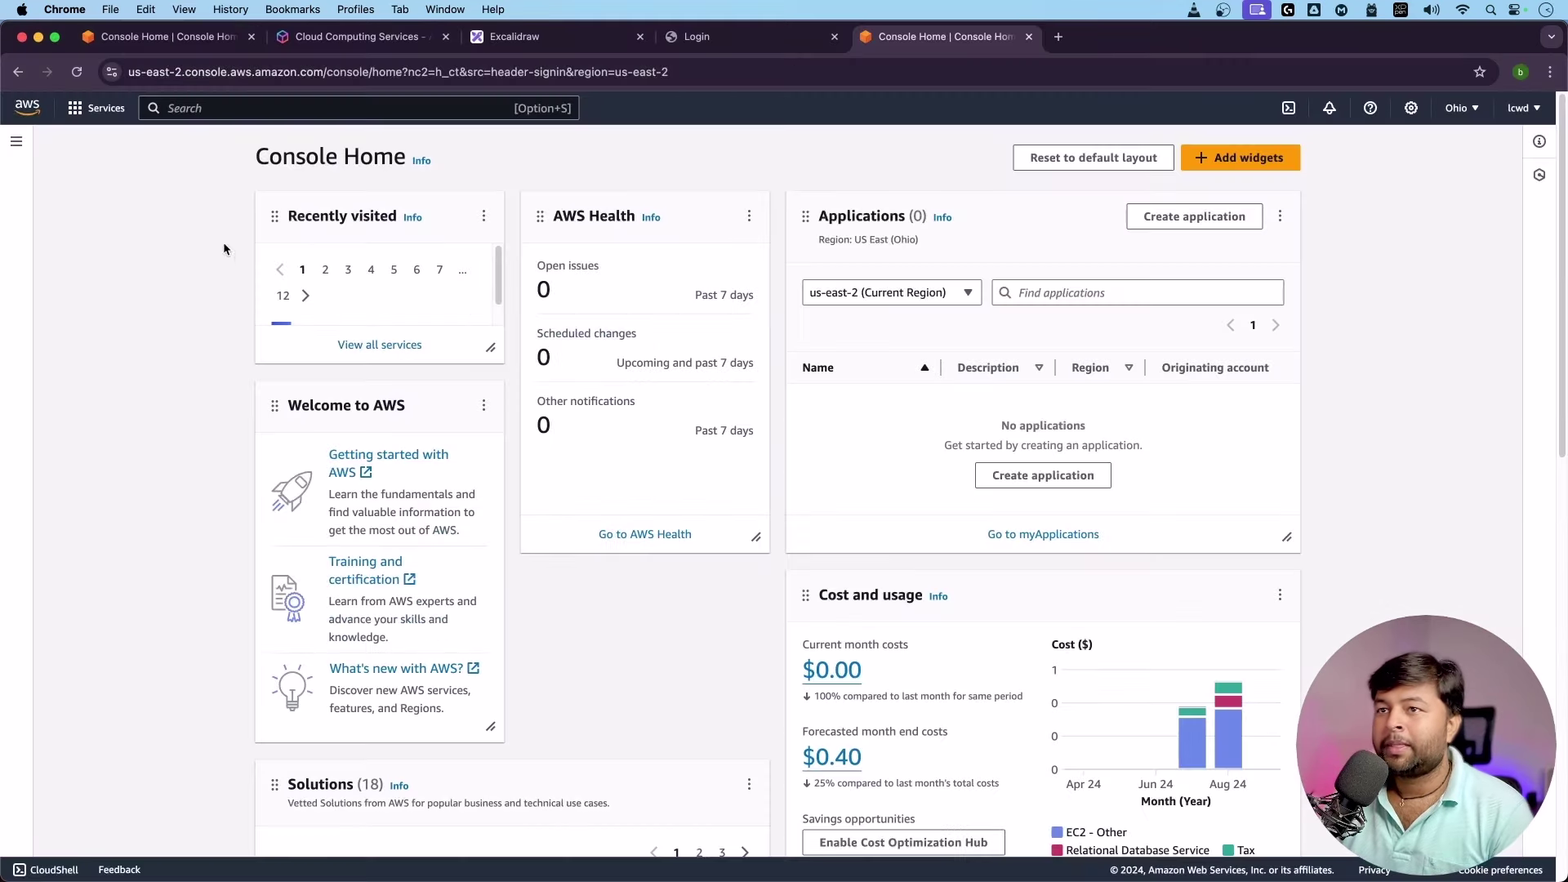
pyautogui.click(77, 72)
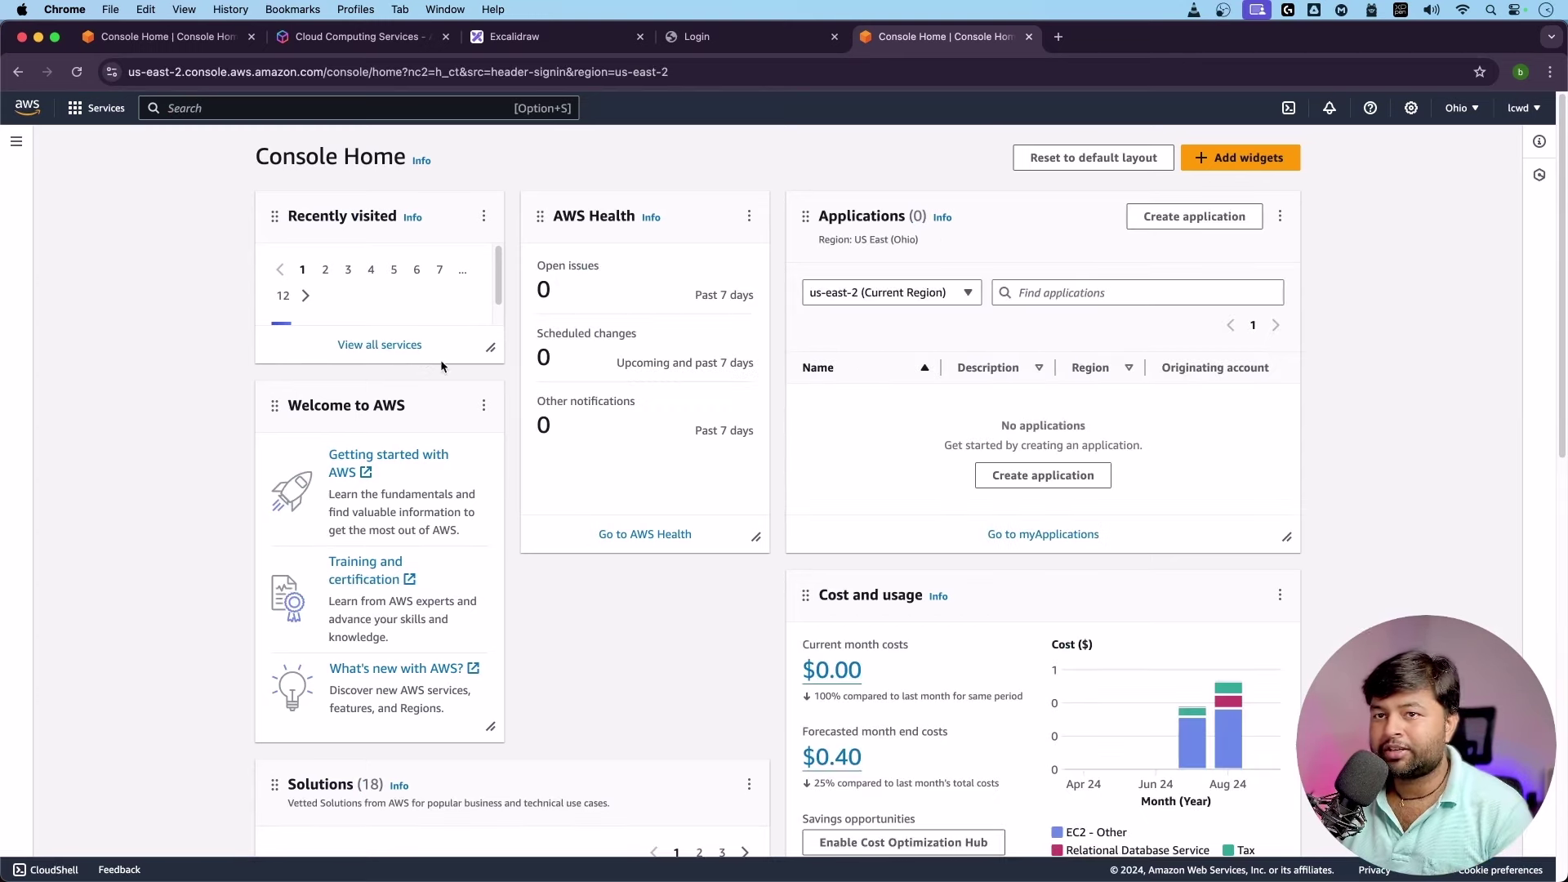
# Browse the AWS service categories, including Application Integration, Blockchain, Business Applications, Compute, Containers and Customer Enablement.
pyautogui.click(102, 111)
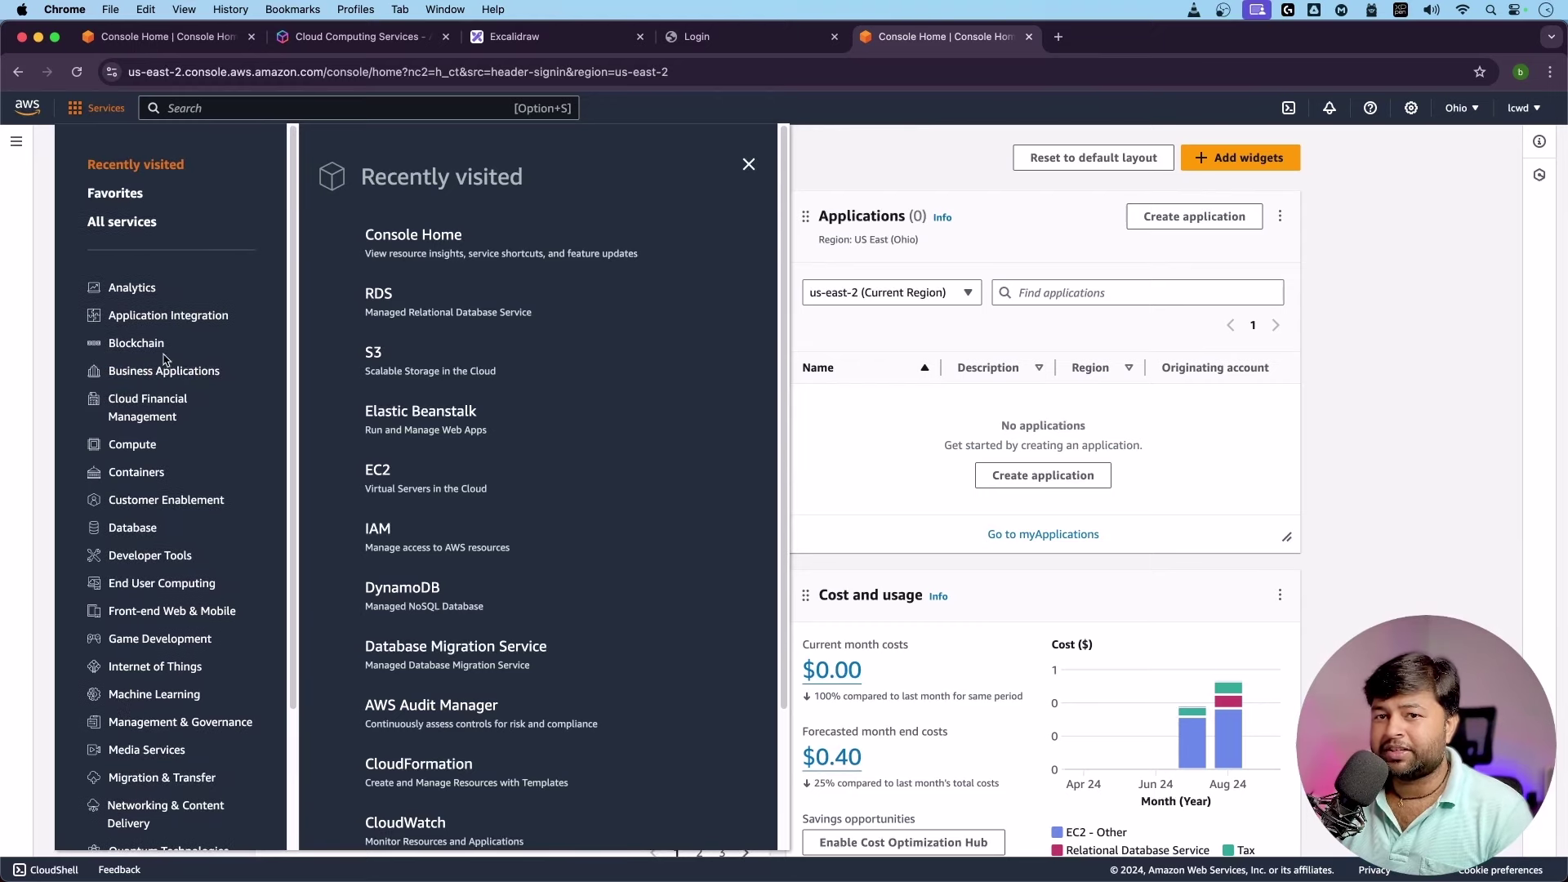
pyautogui.click(168, 320)
pyautogui.click(149, 346)
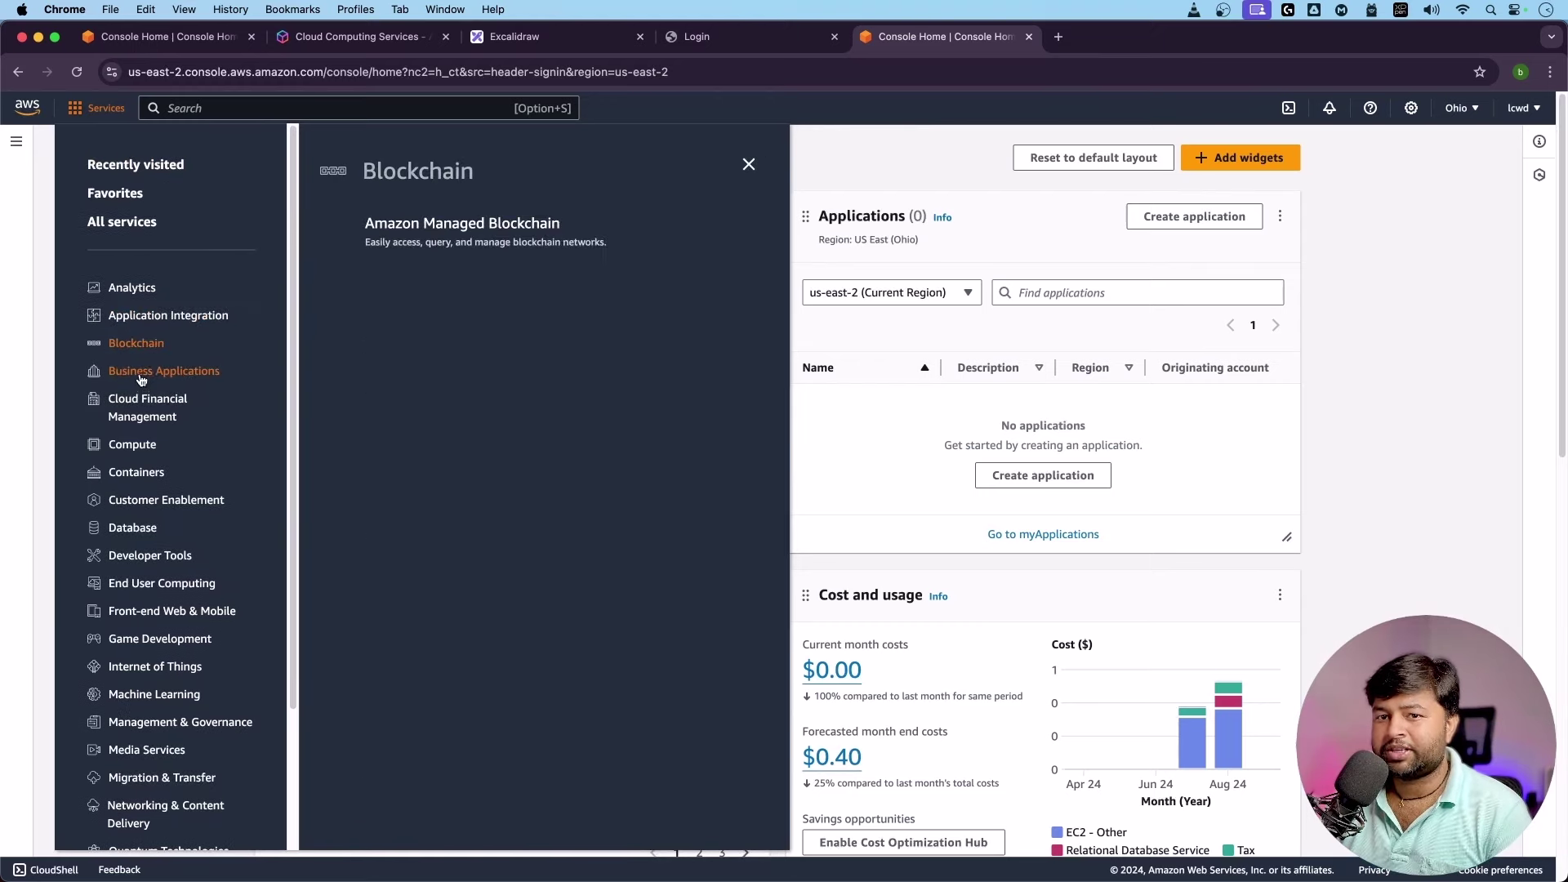
pyautogui.click(145, 374)
pyautogui.click(132, 445)
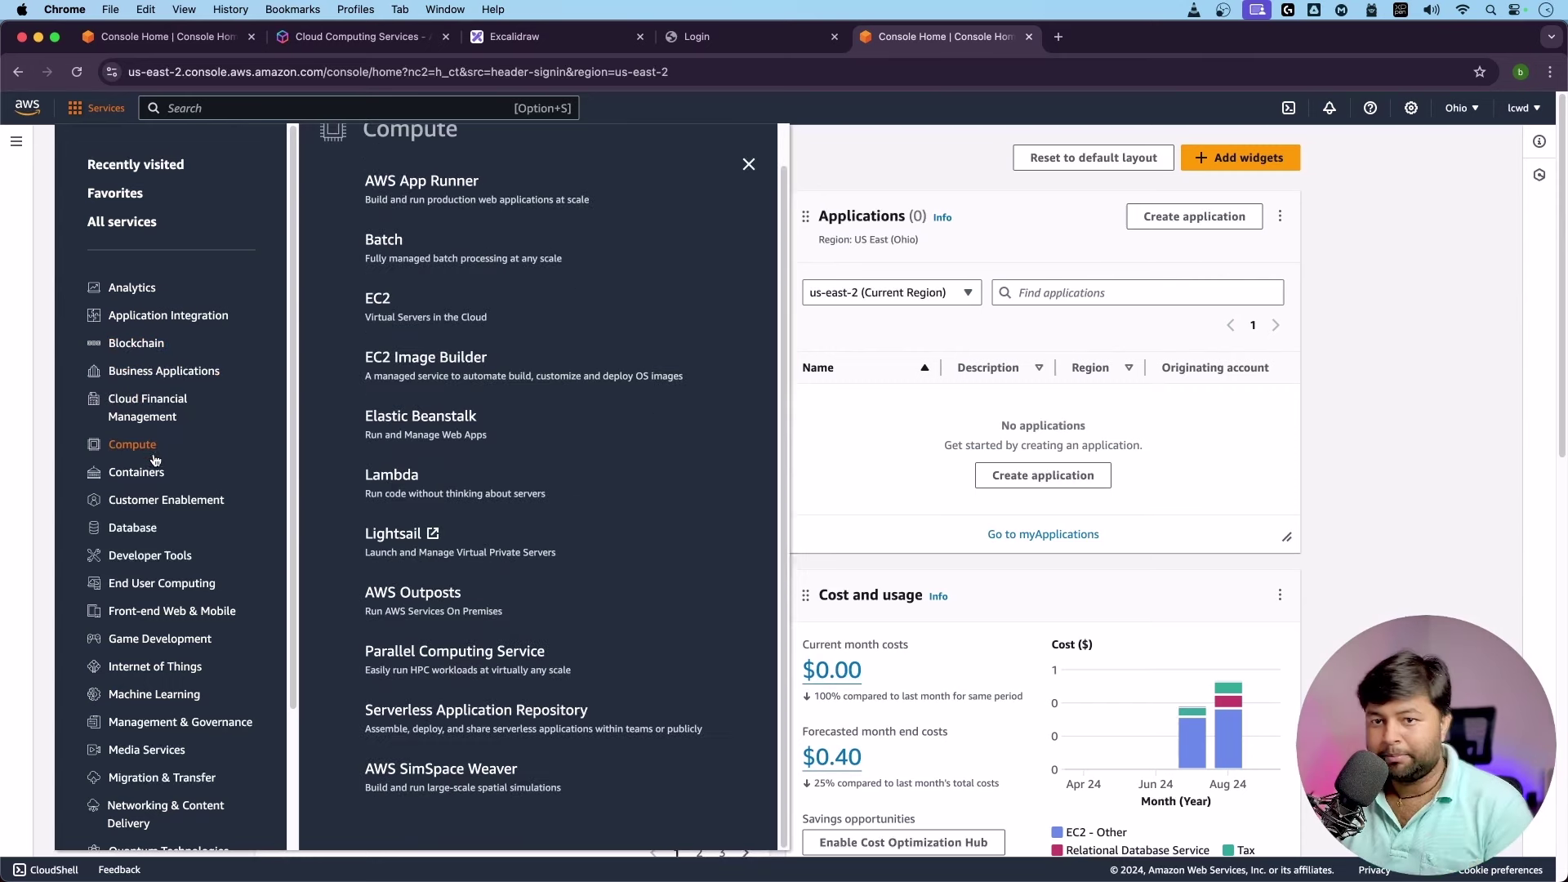
pyautogui.click(167, 477)
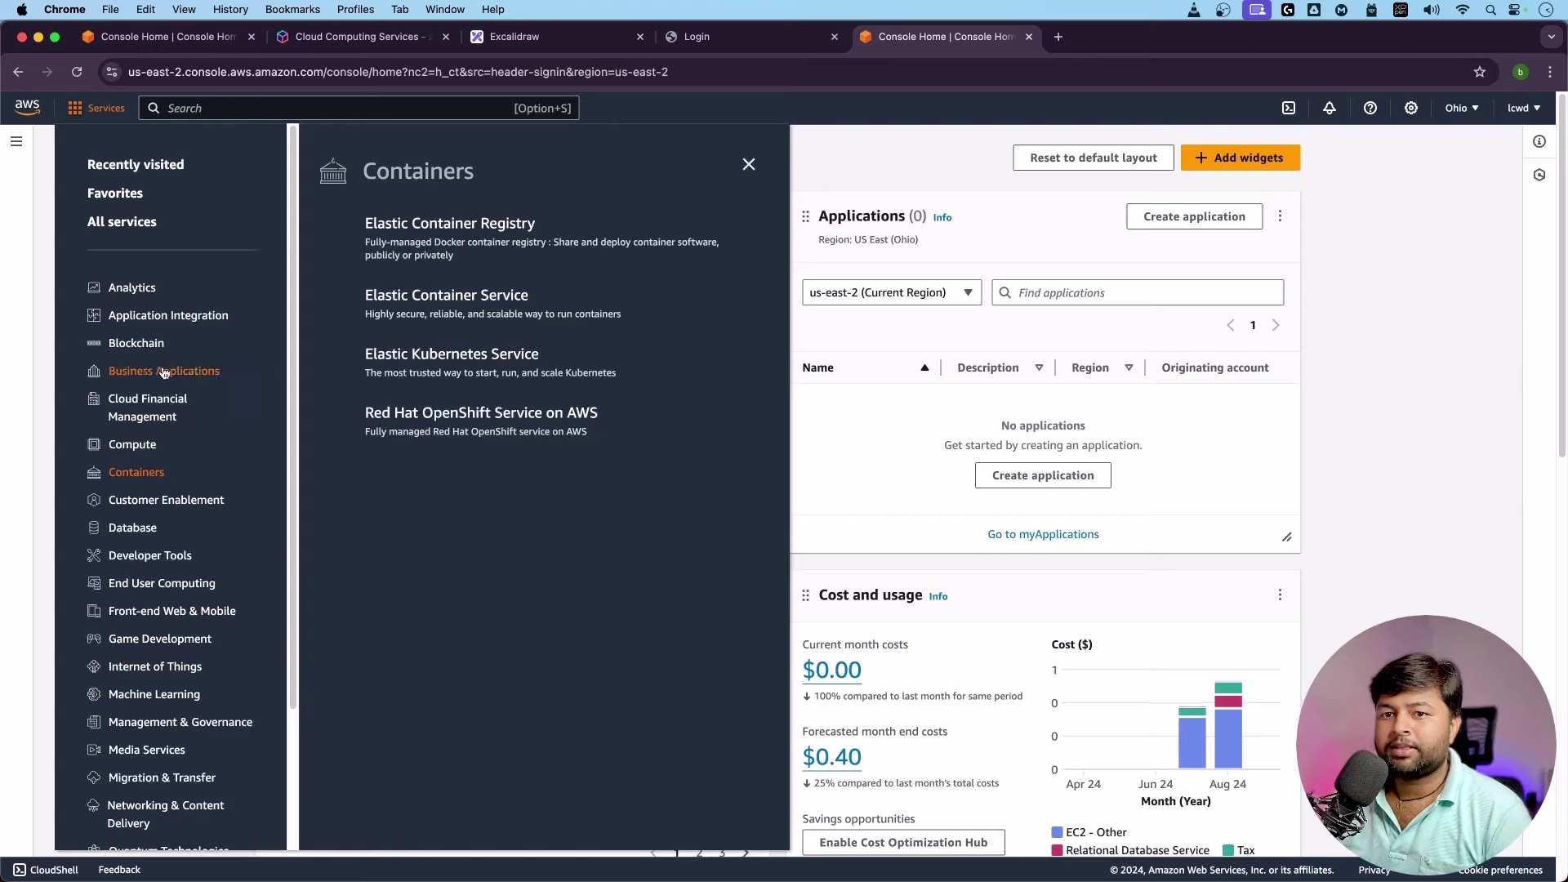
pyautogui.click(163, 499)
# Search the AWS console for ec2 and open the EC2 service dashboard.
pyautogui.click(211, 108)
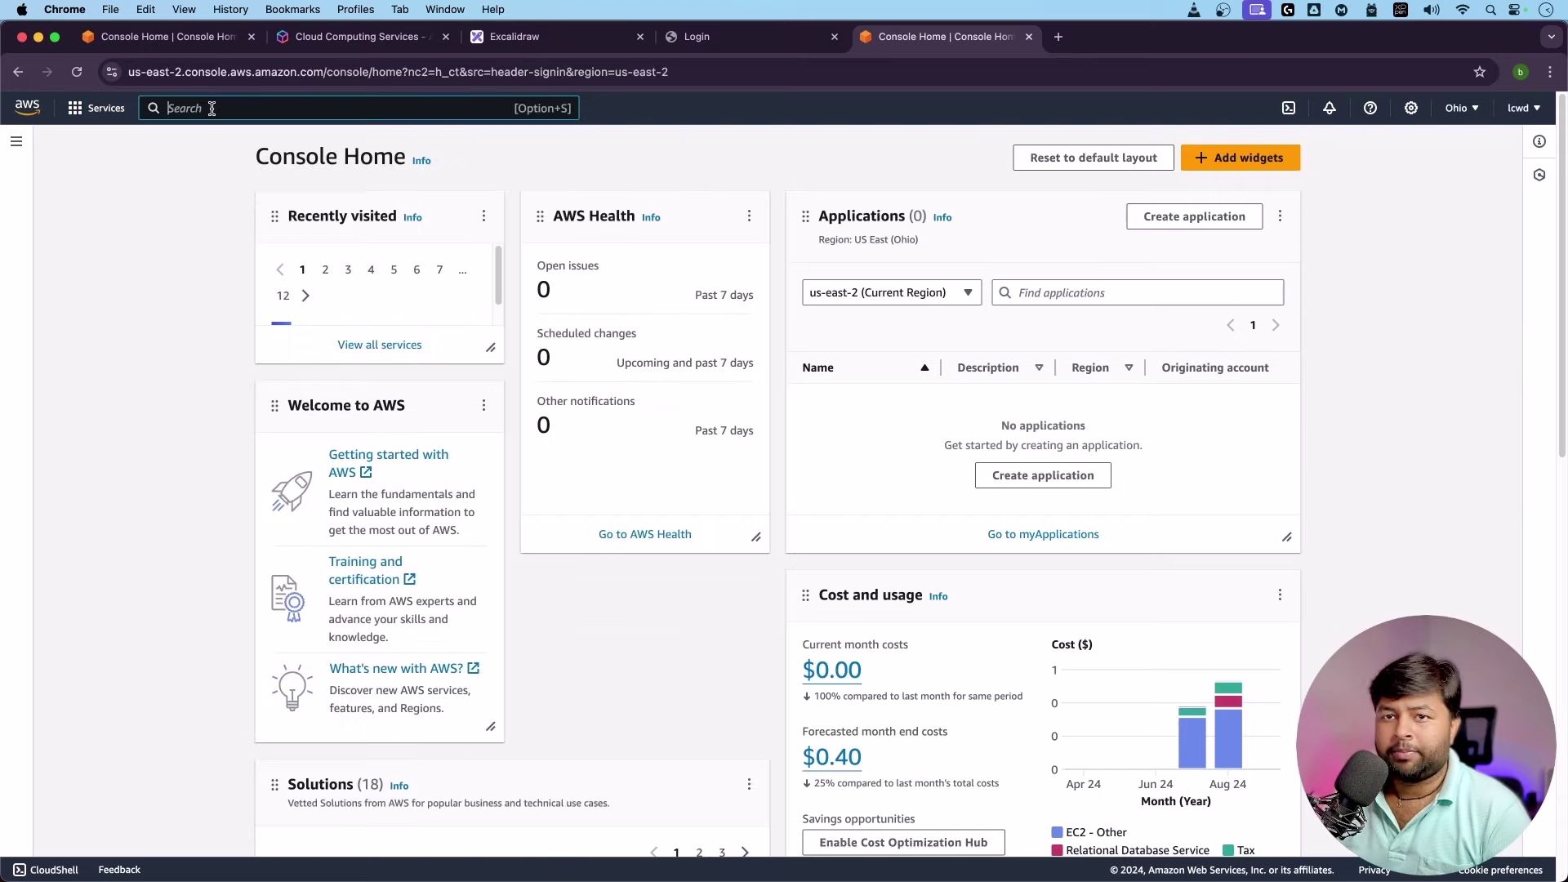
pyautogui.write('ec2')
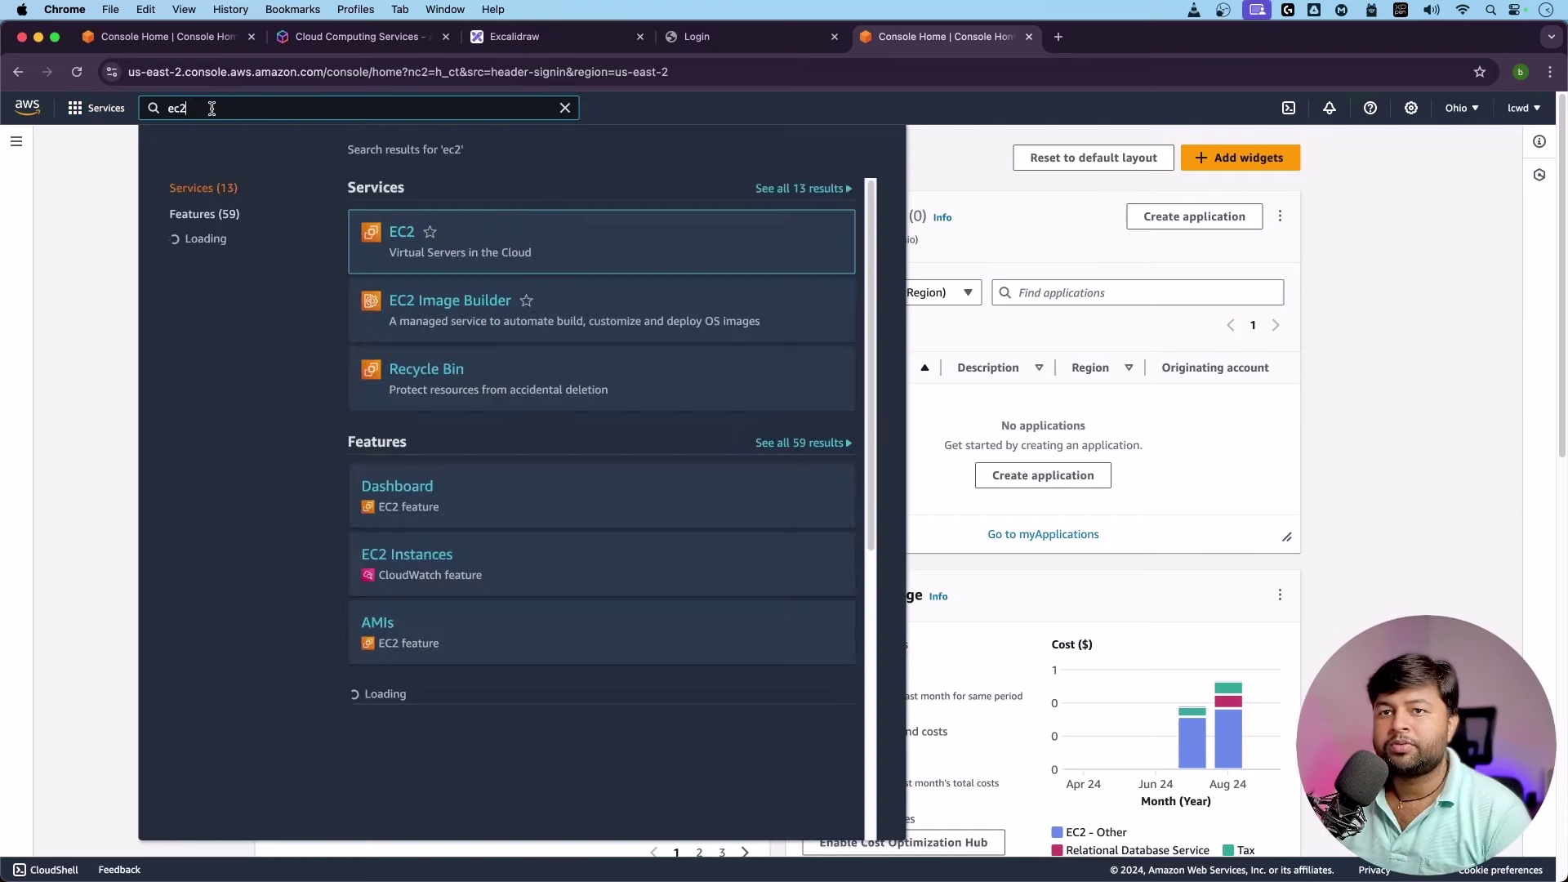
pyautogui.moveTo(391, 253); pyautogui.dragTo(546, 255)
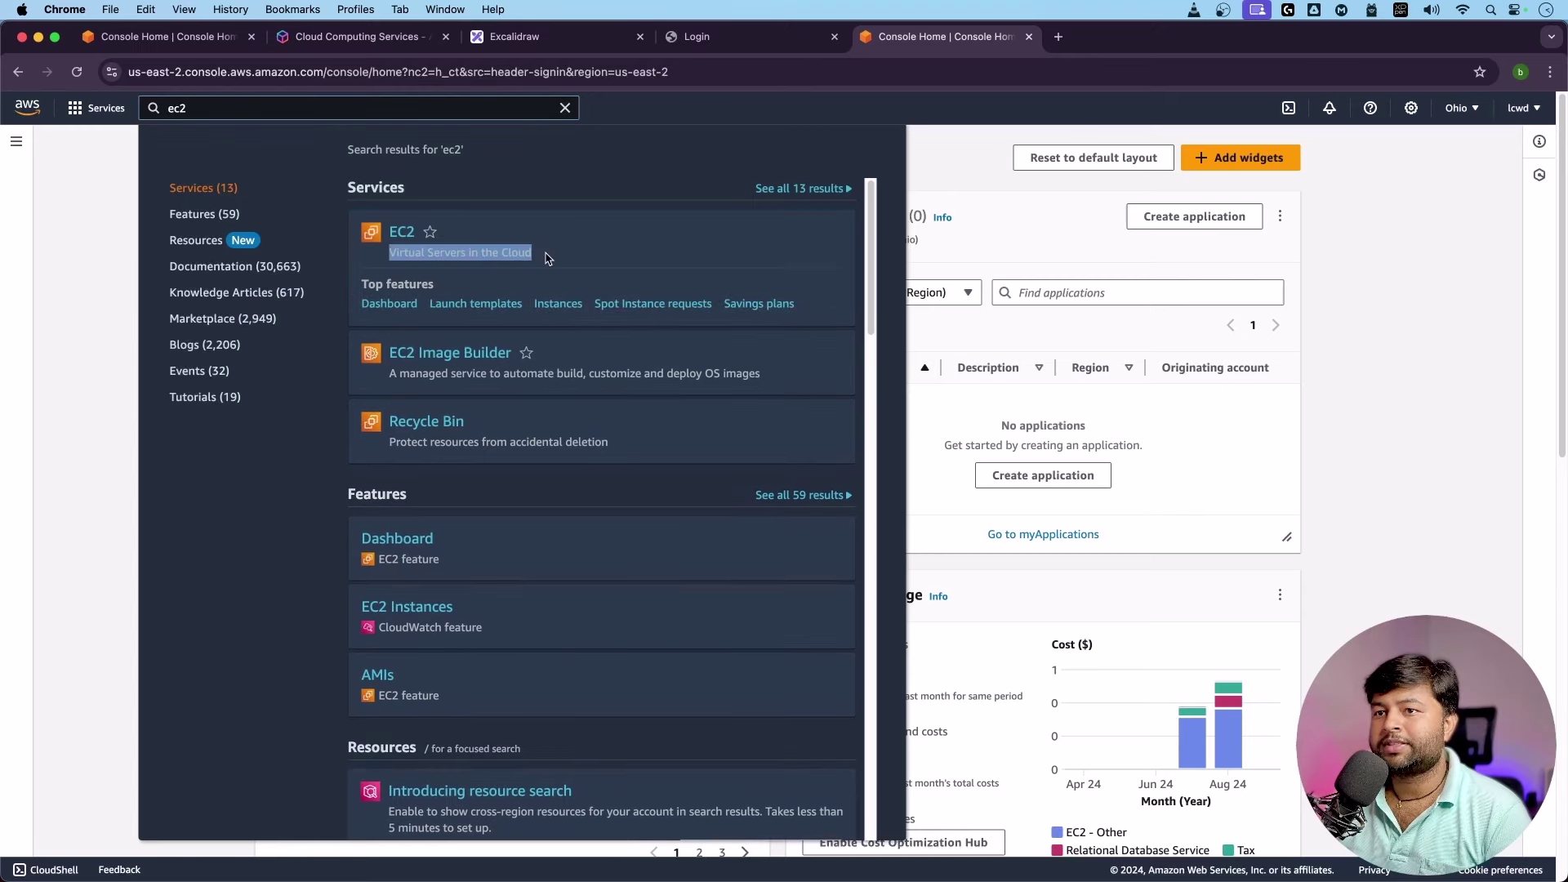
pyautogui.click(408, 233)
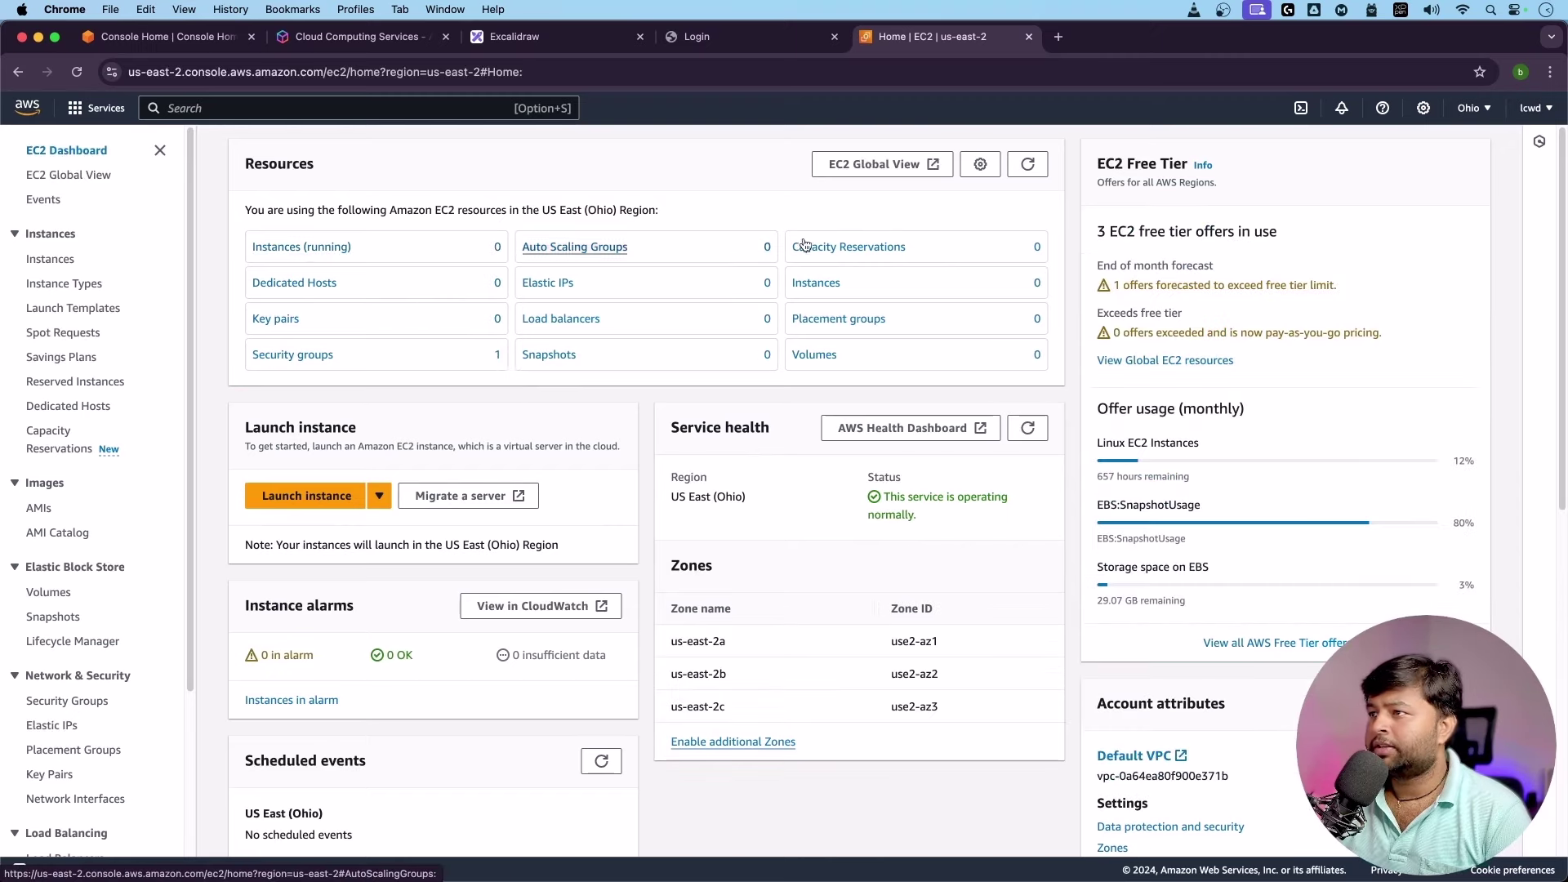
# Switch the region to Asia Pacific (Mumbai), view its EC2 instances list, and return to the dashboard.
pyautogui.click(1470, 108)
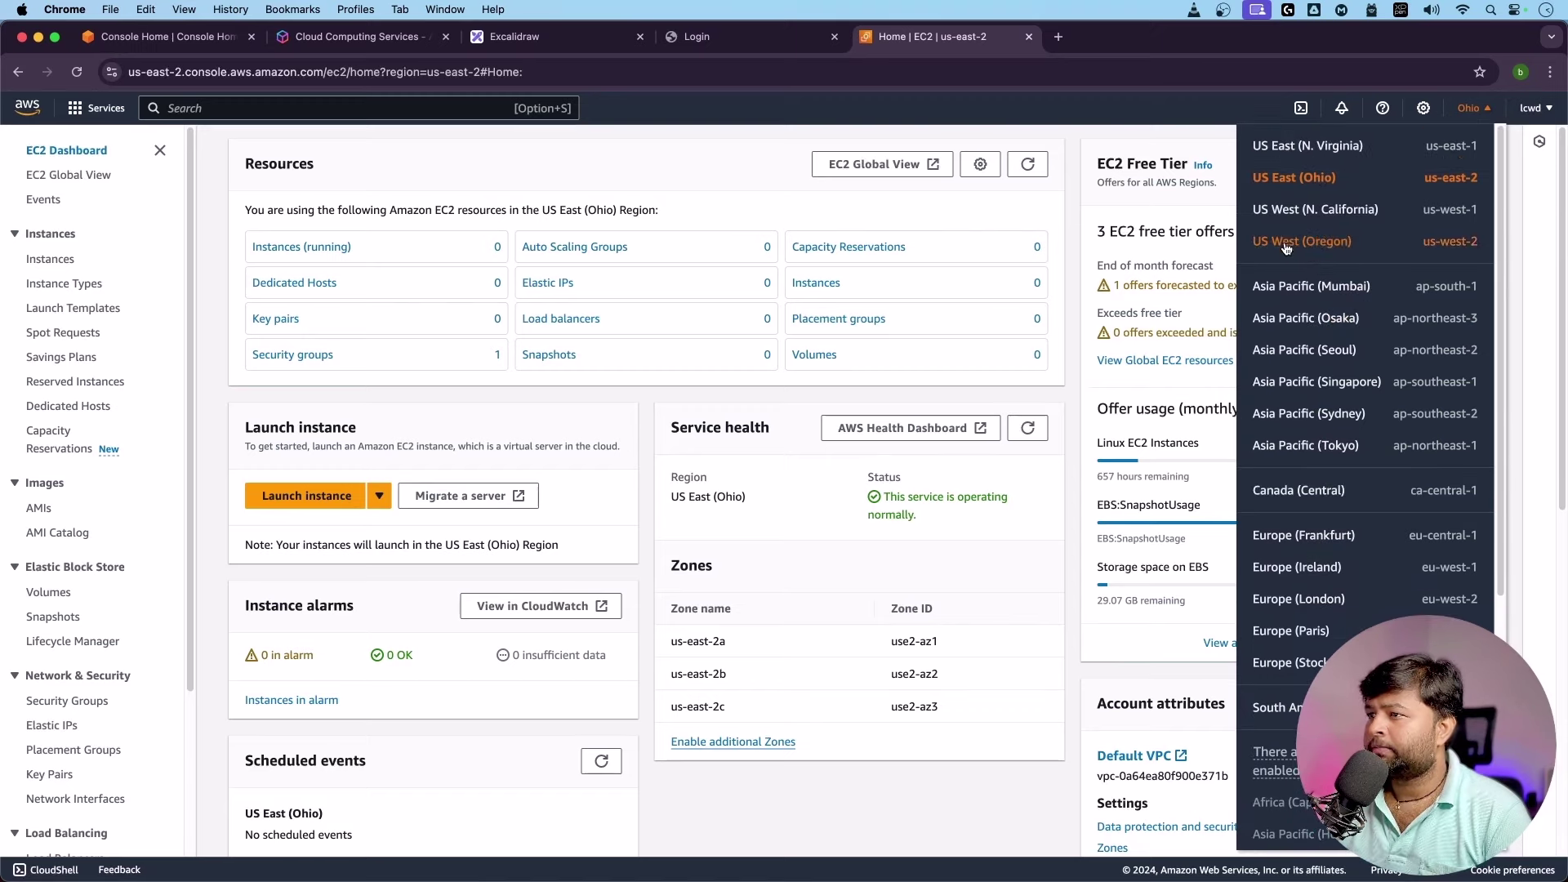
pyautogui.click(1307, 287)
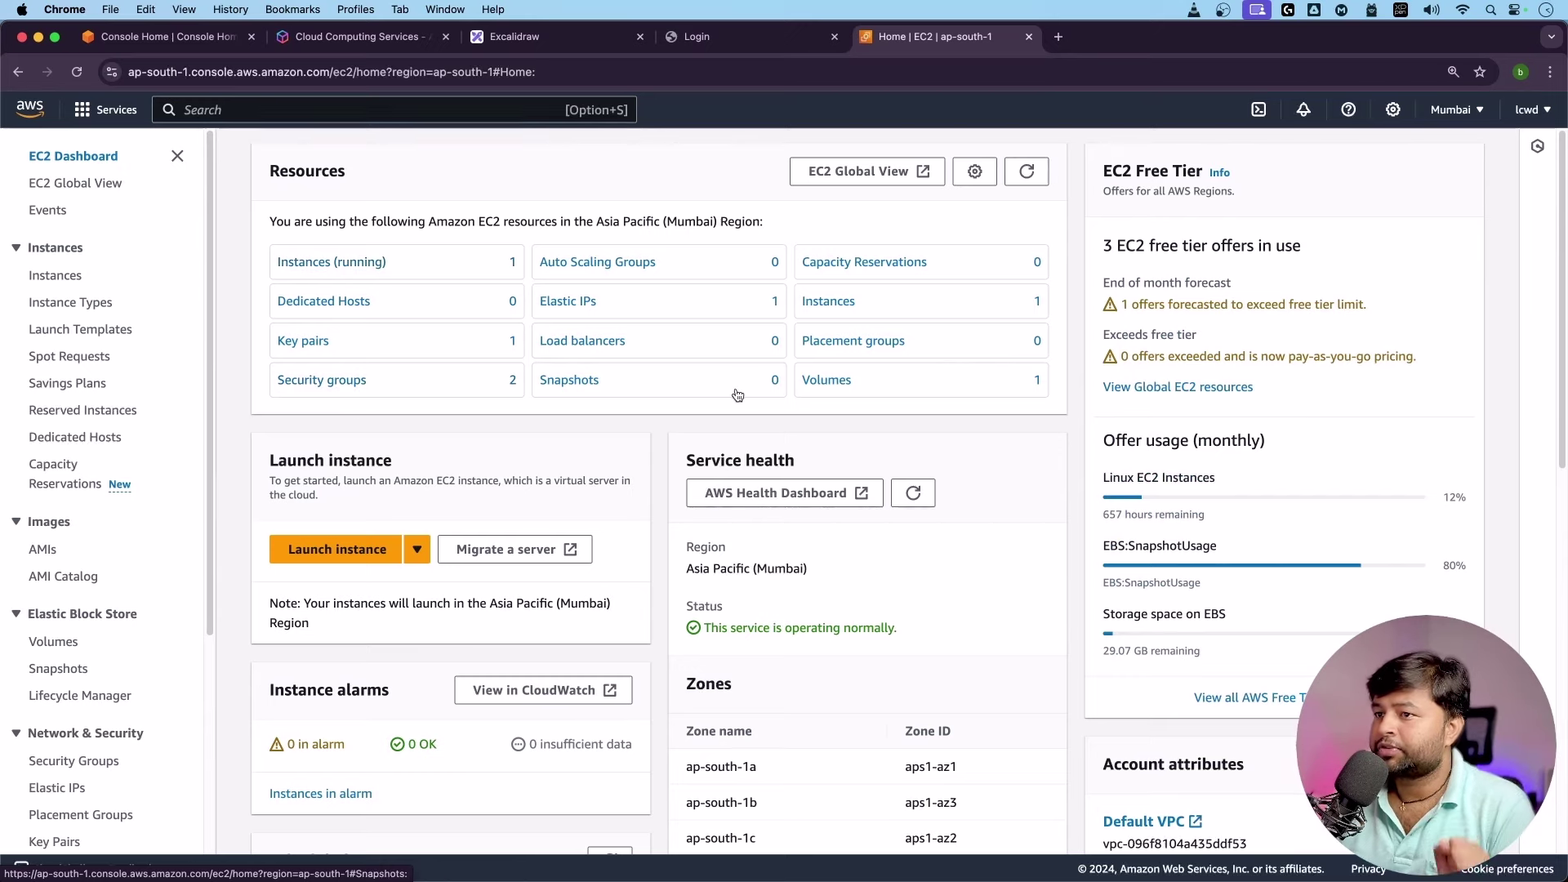
pyautogui.click(831, 309)
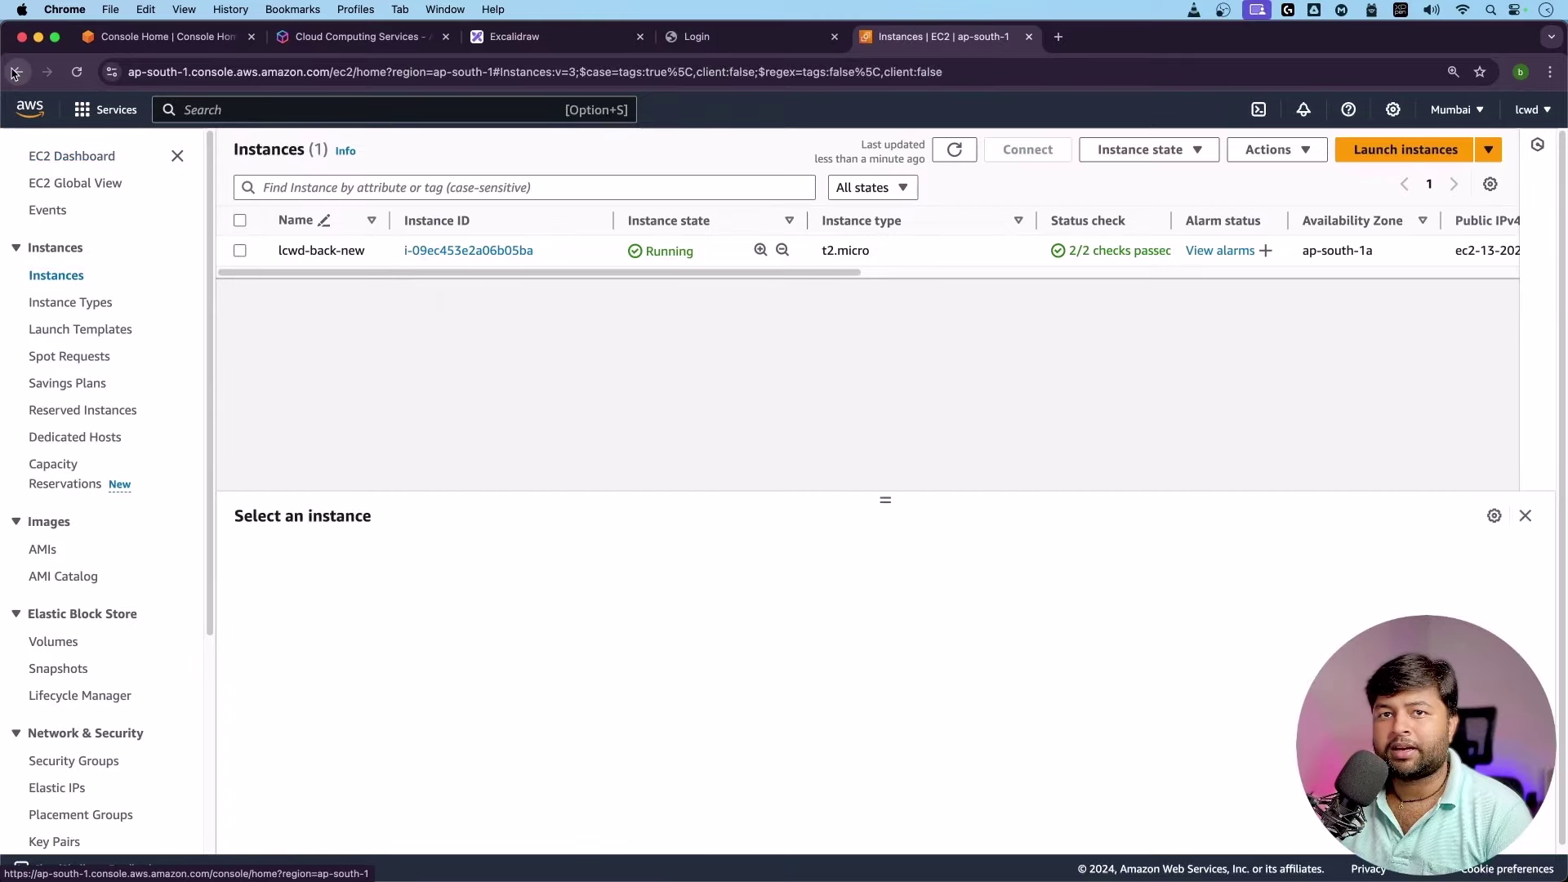
pyautogui.press('super+bracketleft')
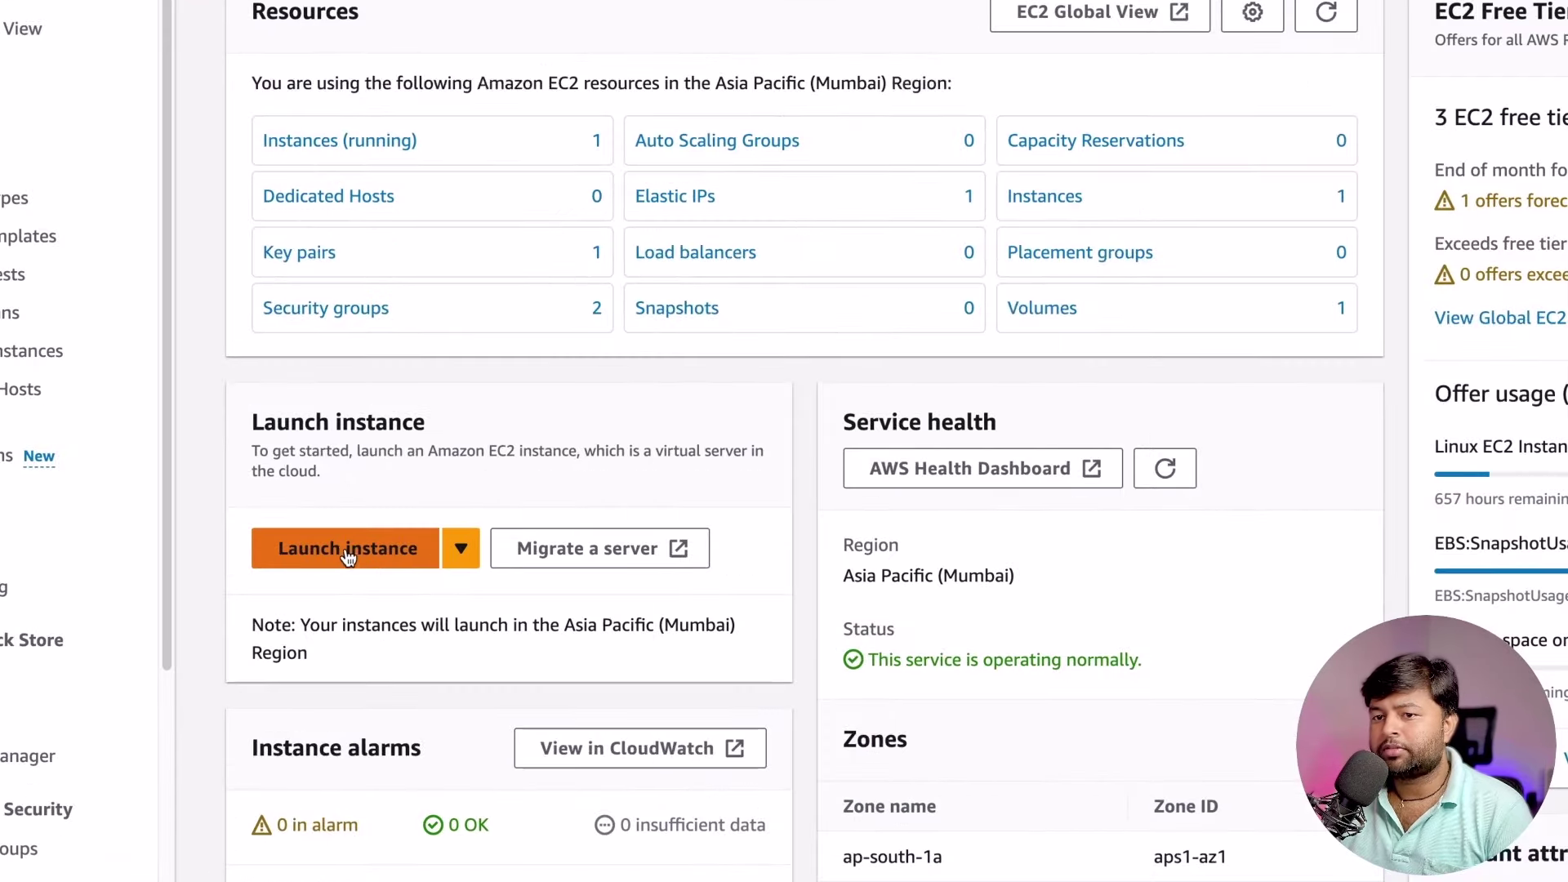
# Start launching an EC2 instance and review the form's name, OS image, instance type and key pair sections.
pyautogui.click(309, 544)
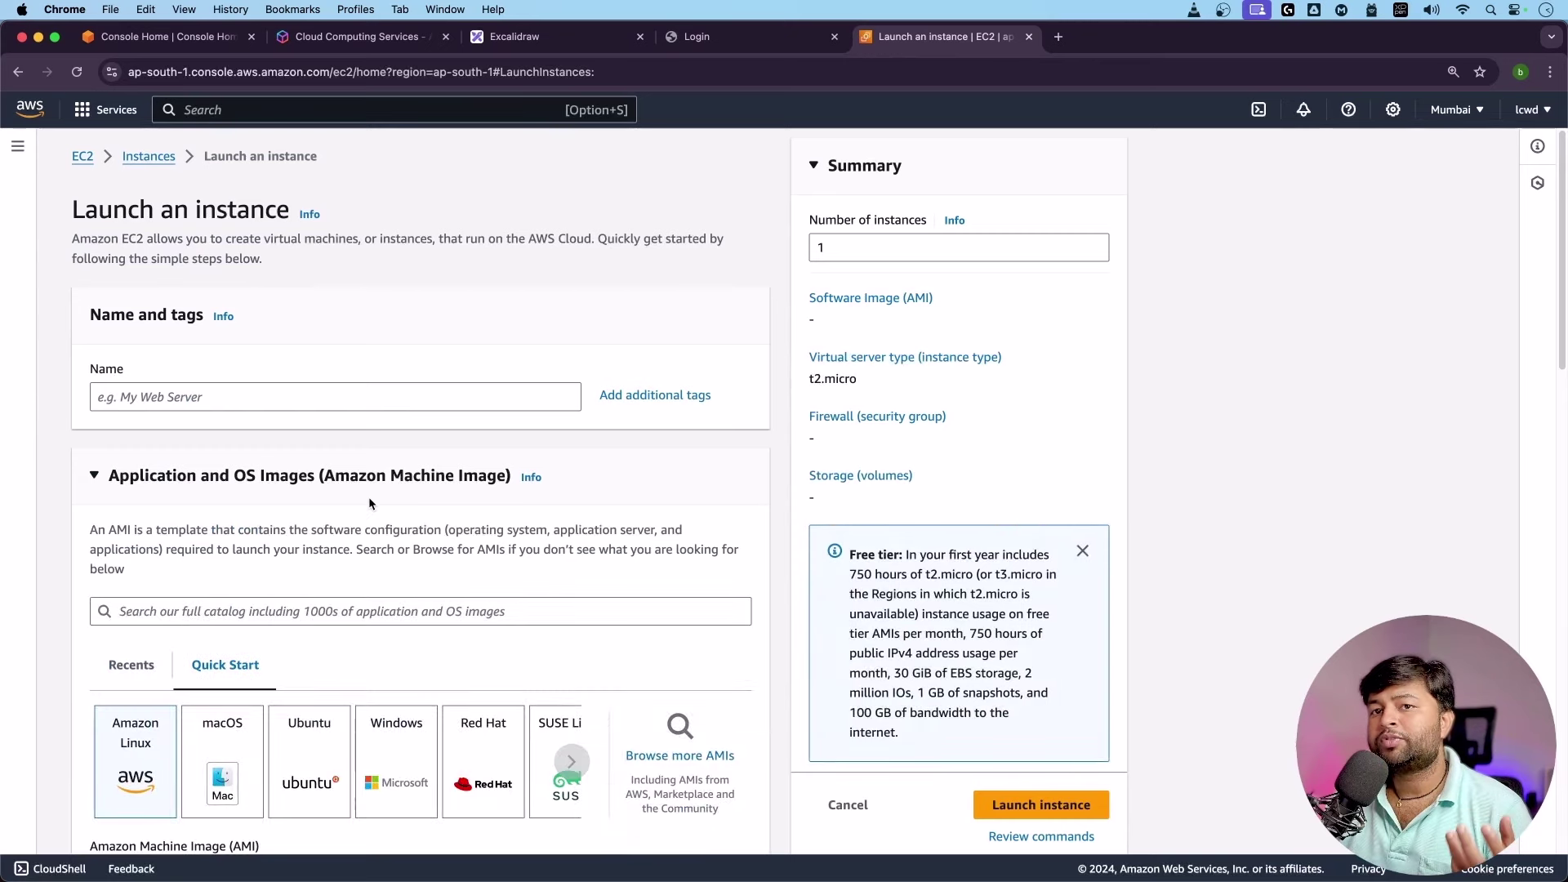
pyautogui.scroll(-4, 302, 449)
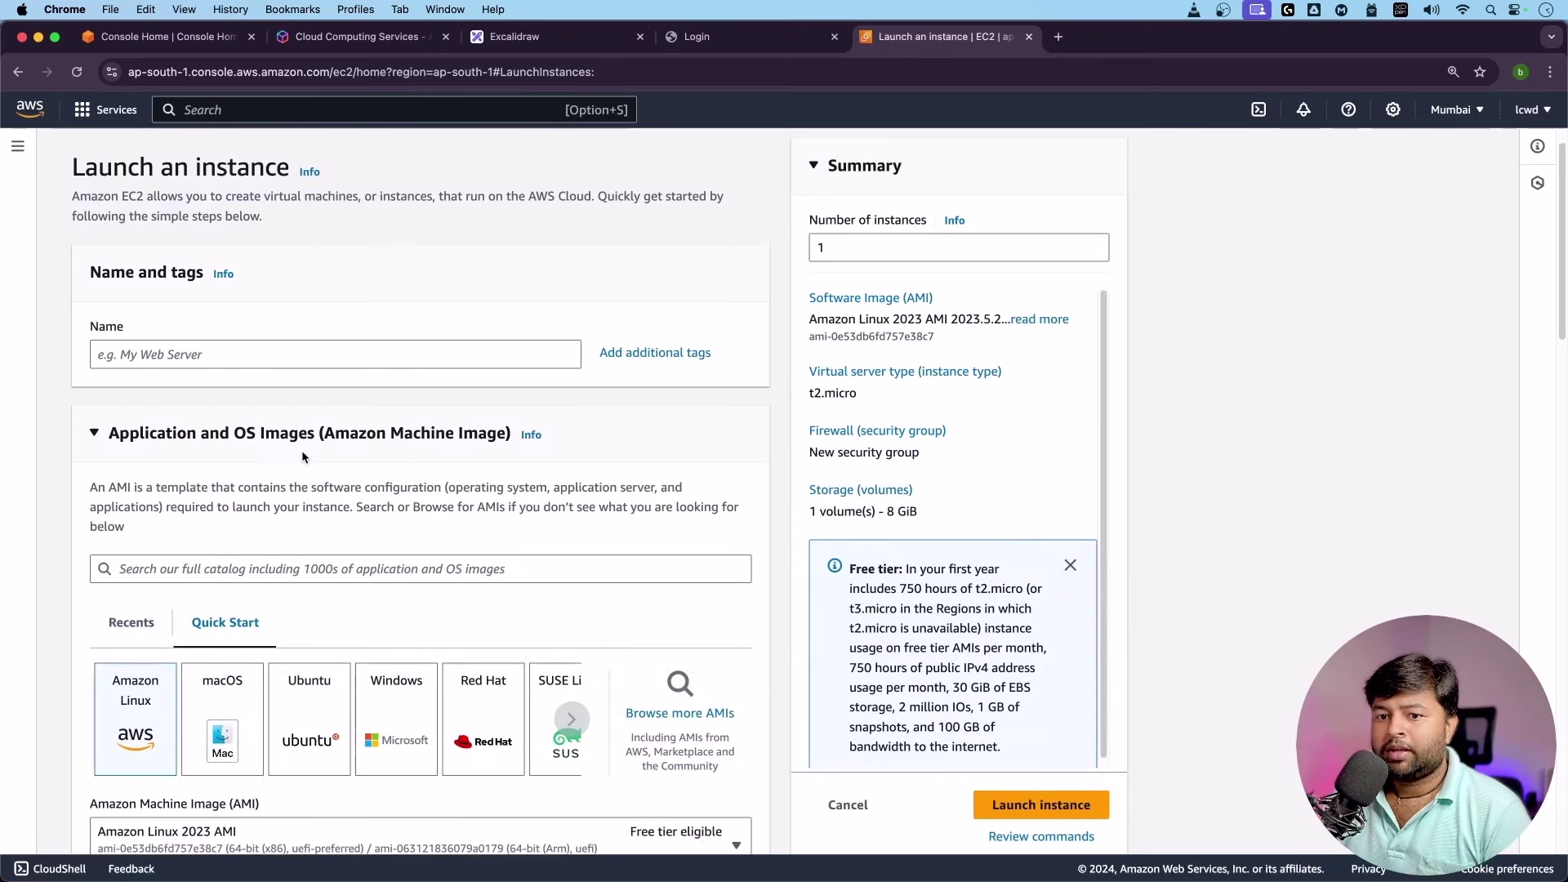
pyautogui.click(122, 240)
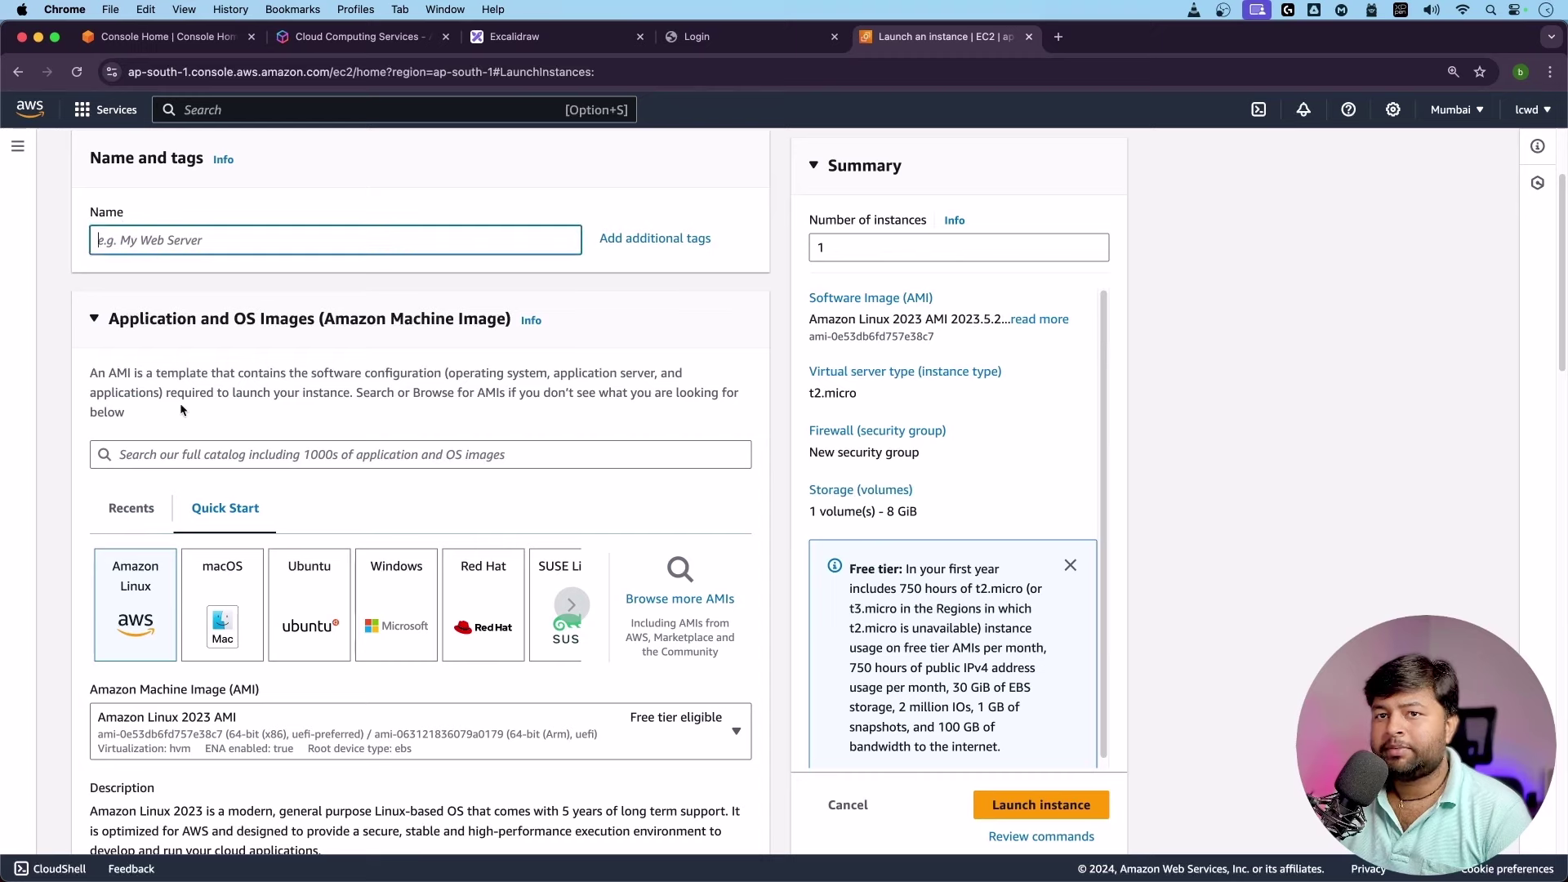
pyautogui.moveTo(123, 322); pyautogui.dragTo(315, 324)
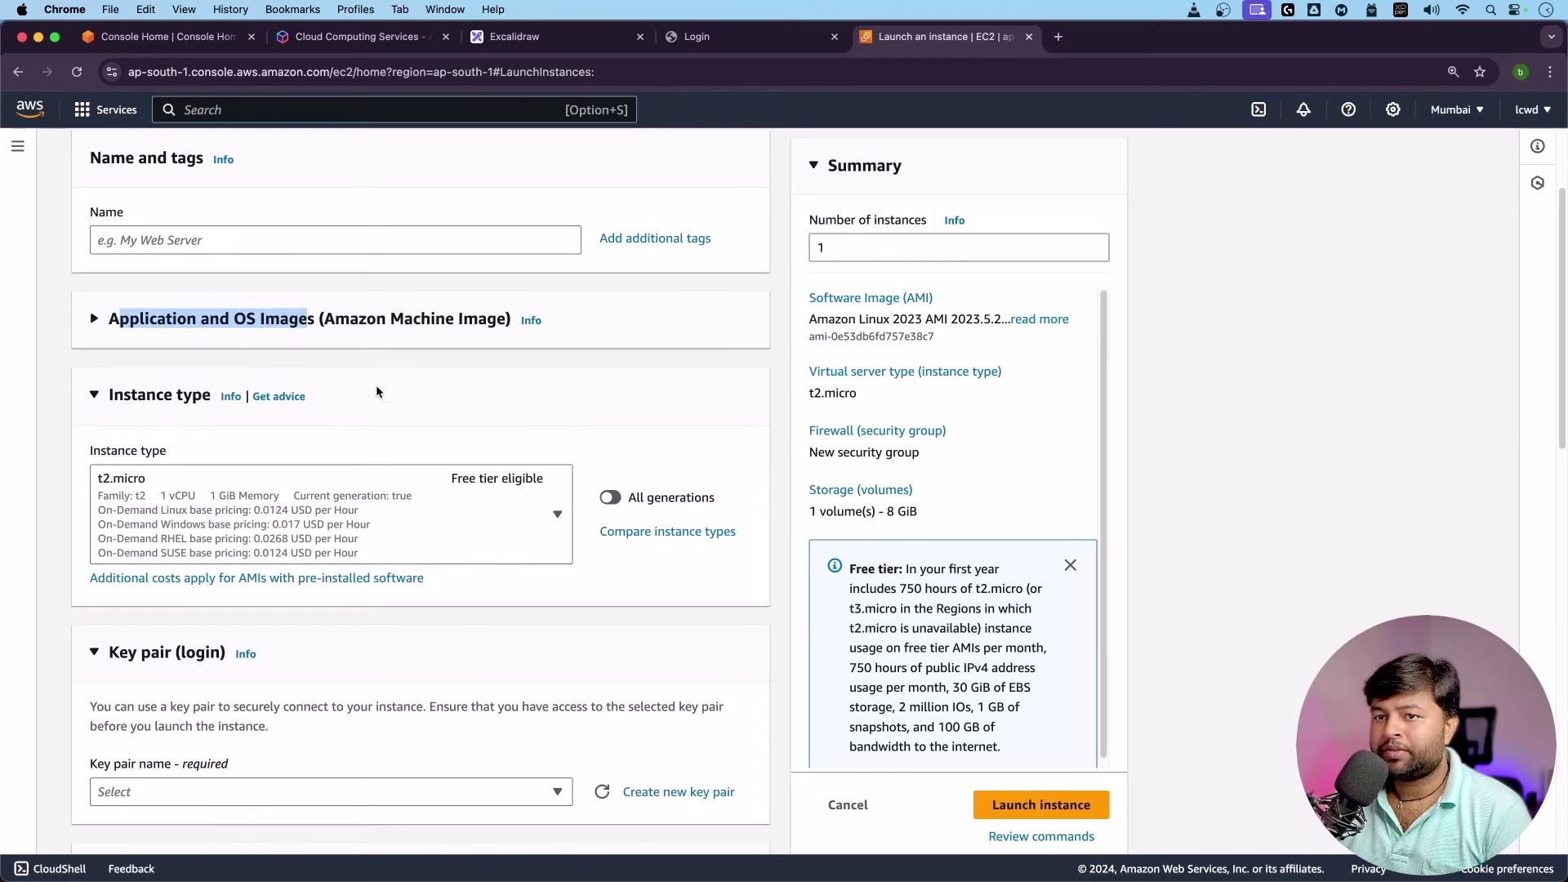
pyautogui.click(131, 400)
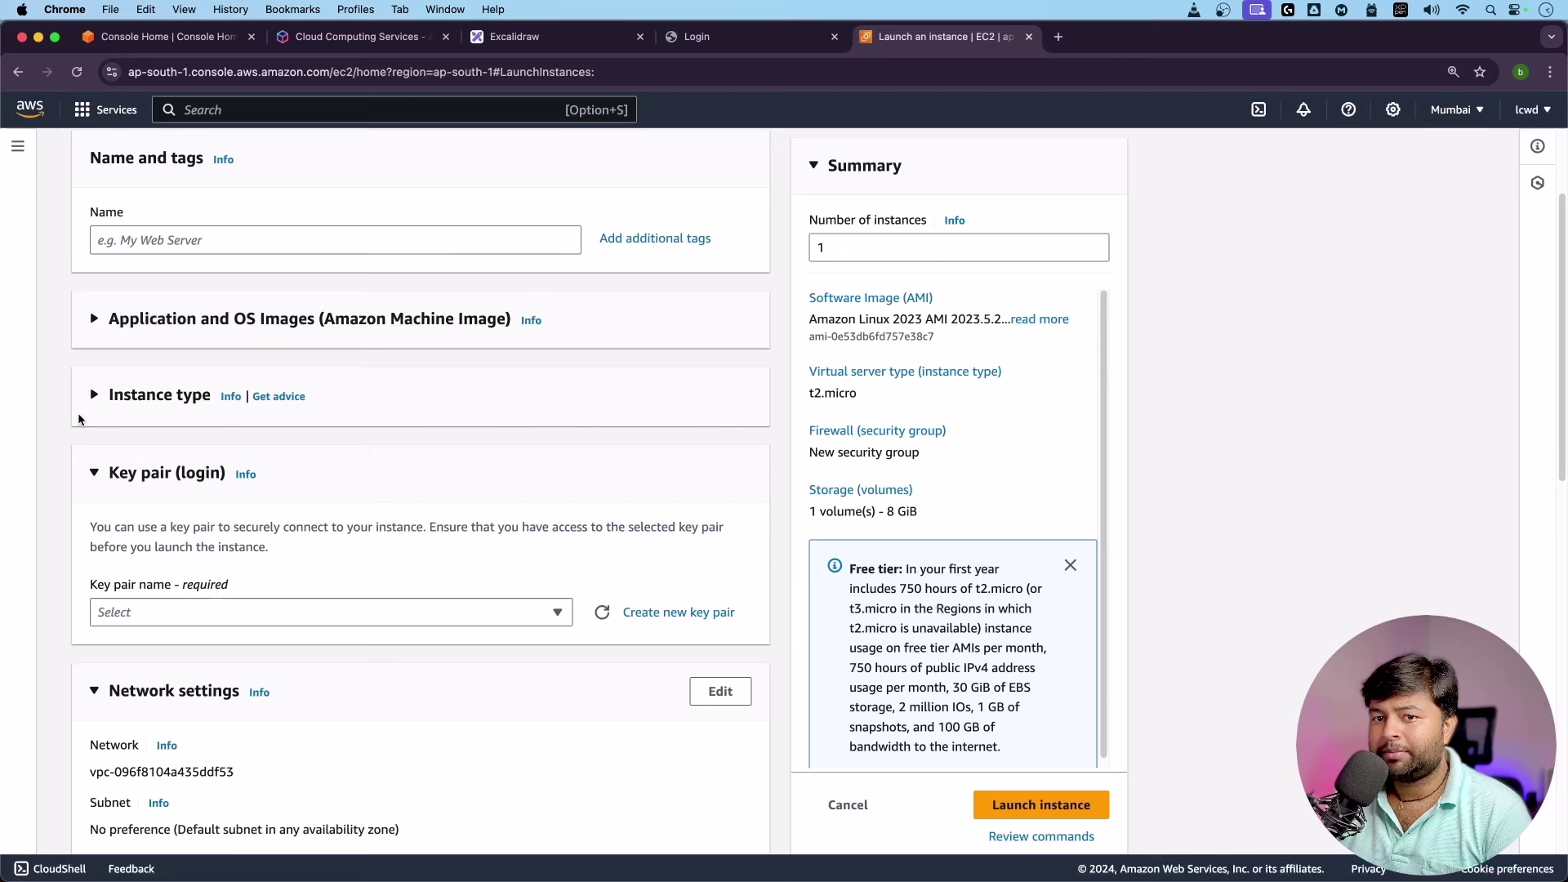
pyautogui.click(121, 404)
pyautogui.scroll(-3, 566, 378)
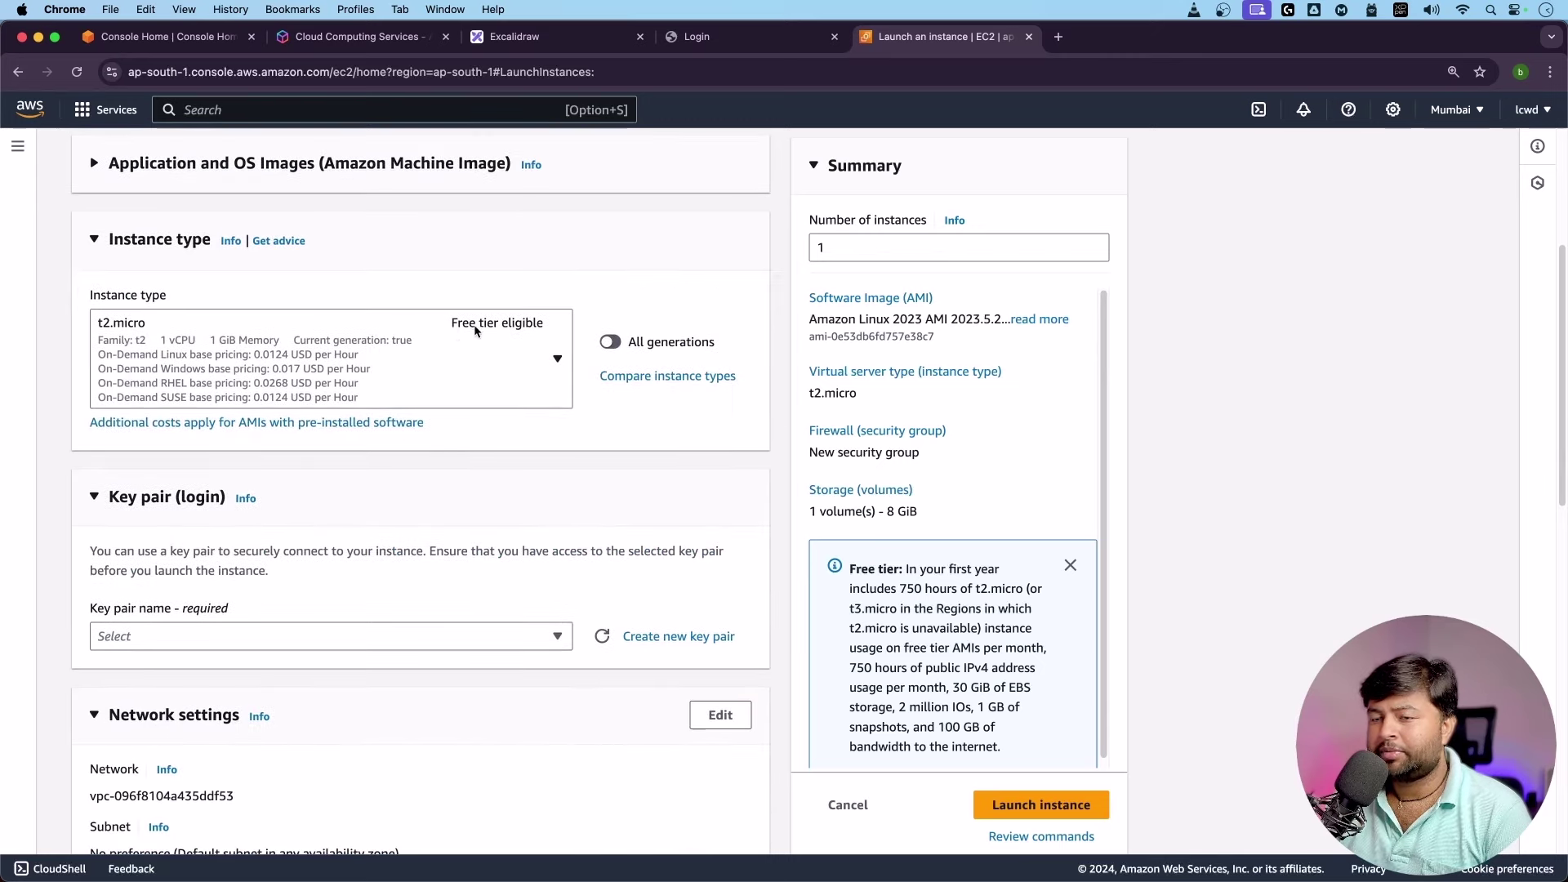
pyautogui.click(505, 325)
pyautogui.click(522, 352)
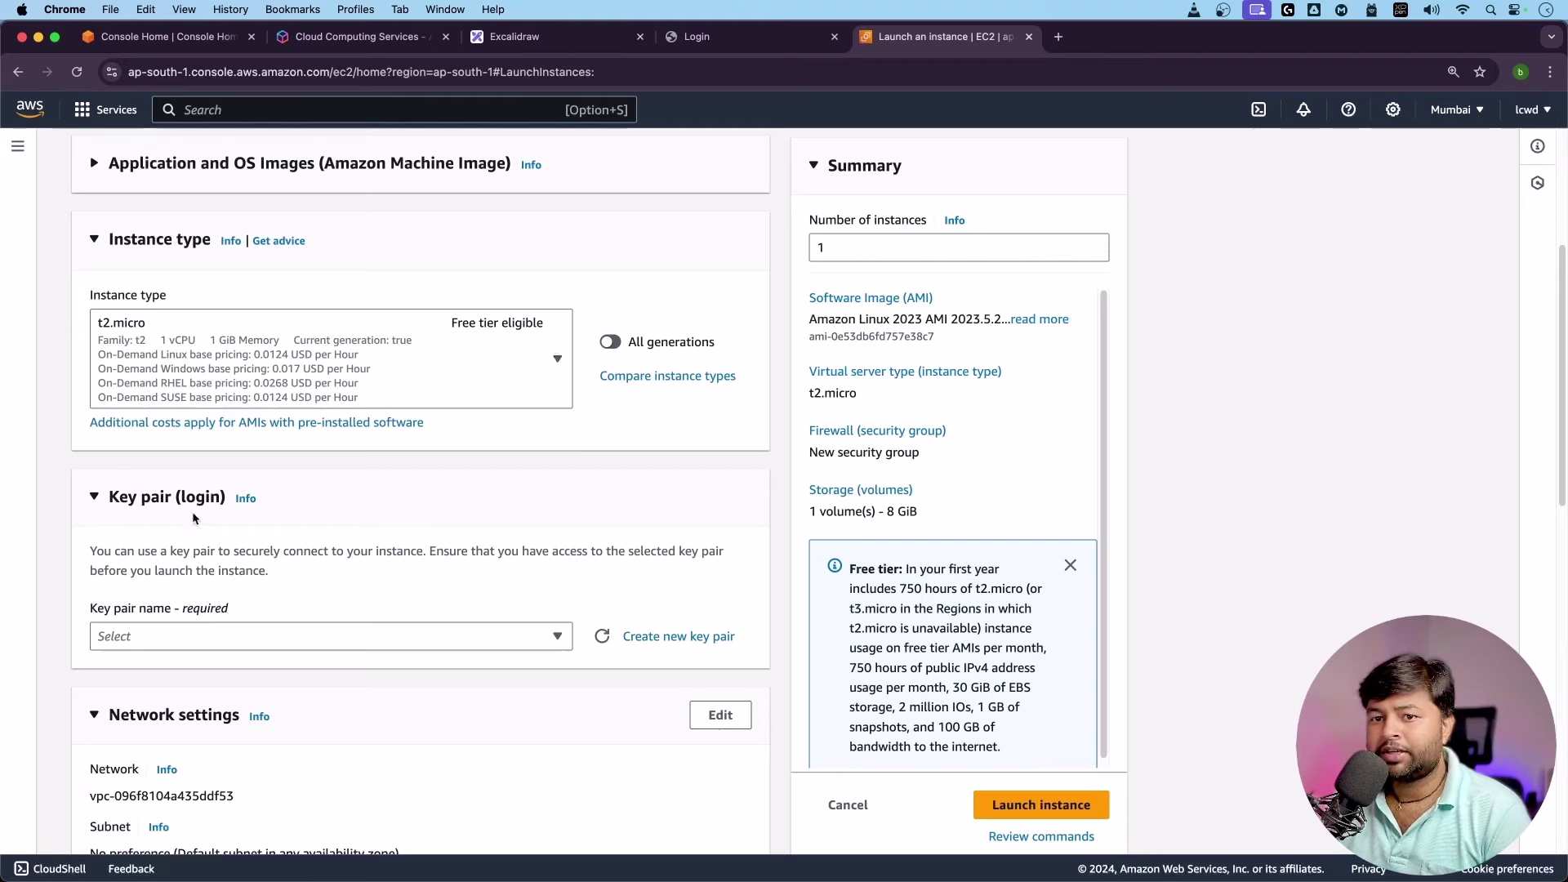
pyautogui.scroll(-3, 186, 505)
pyautogui.scroll(8, 179, 498)
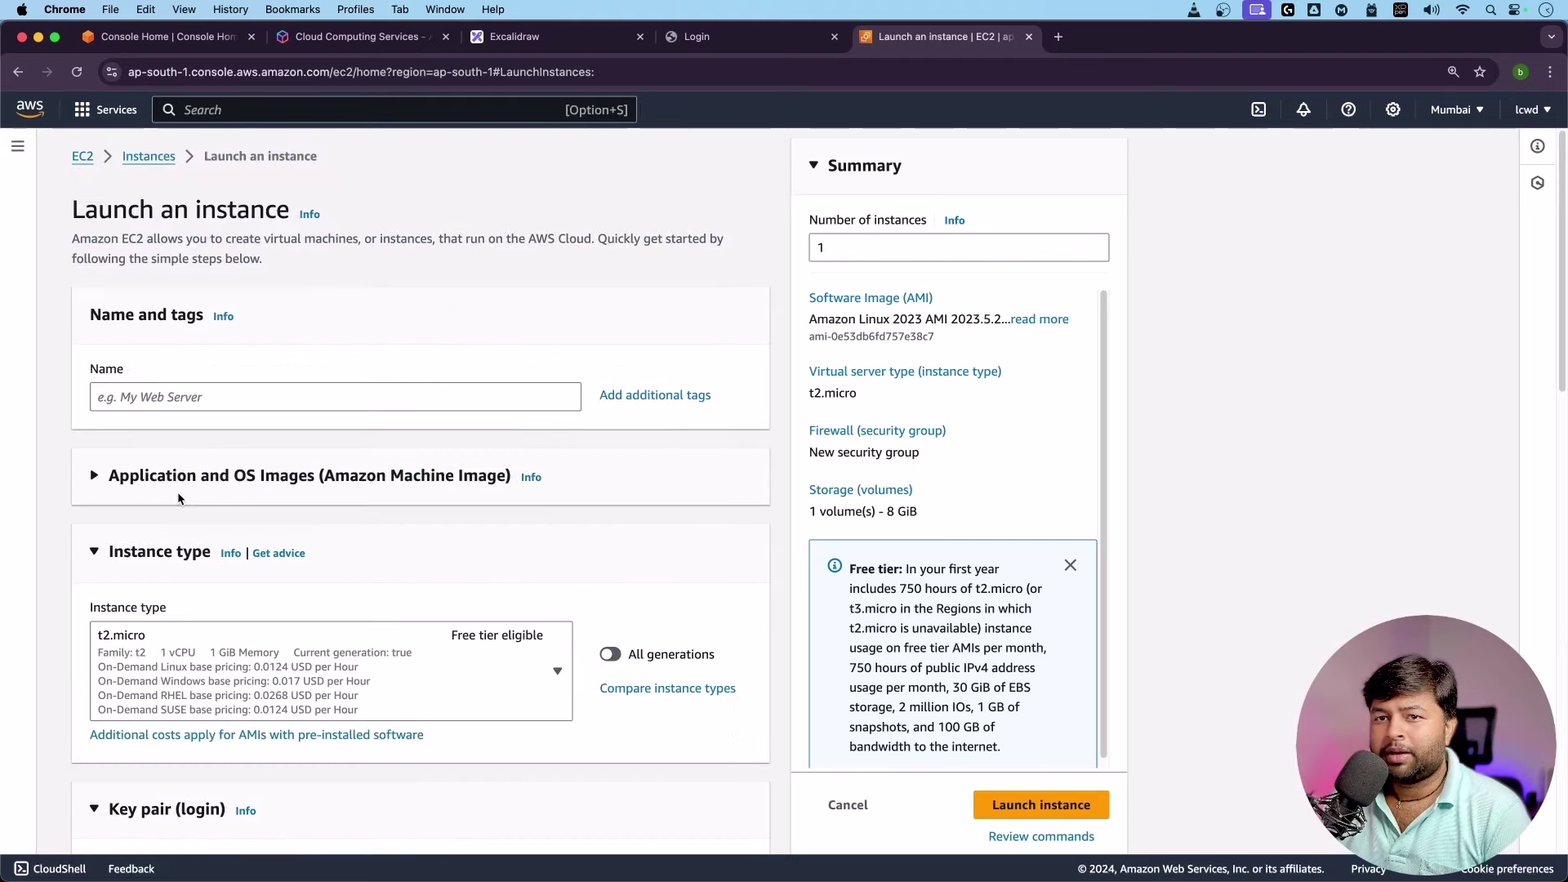
# Select the macOS image and switch to the Windows image for the instance, and look over the rest of the launch form.
pyautogui.click(93, 477)
pyautogui.scroll(-5, 126, 473)
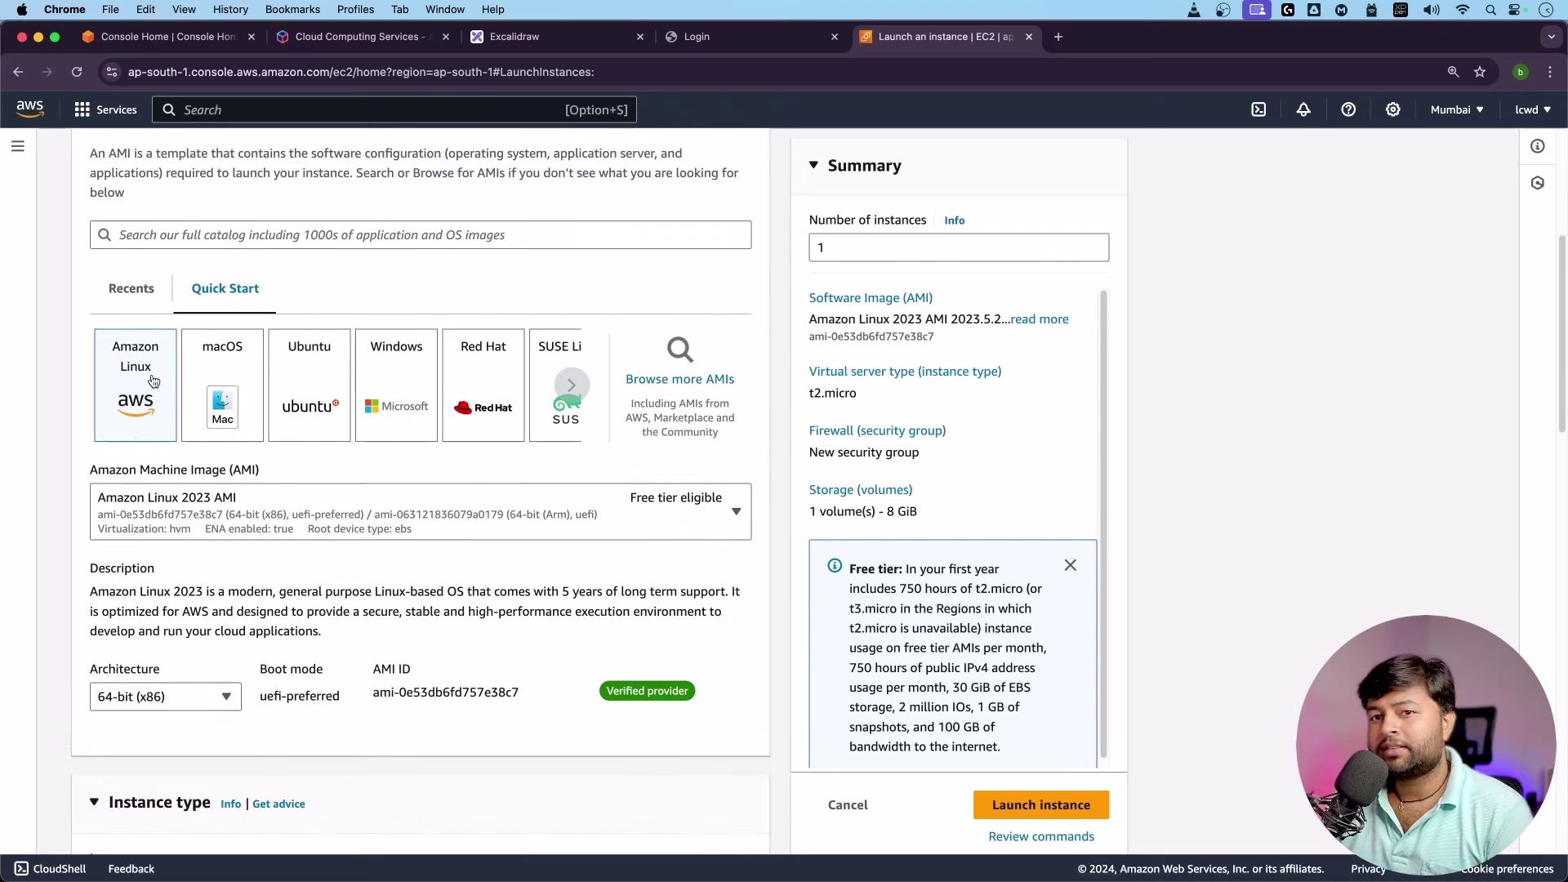
pyautogui.click(212, 389)
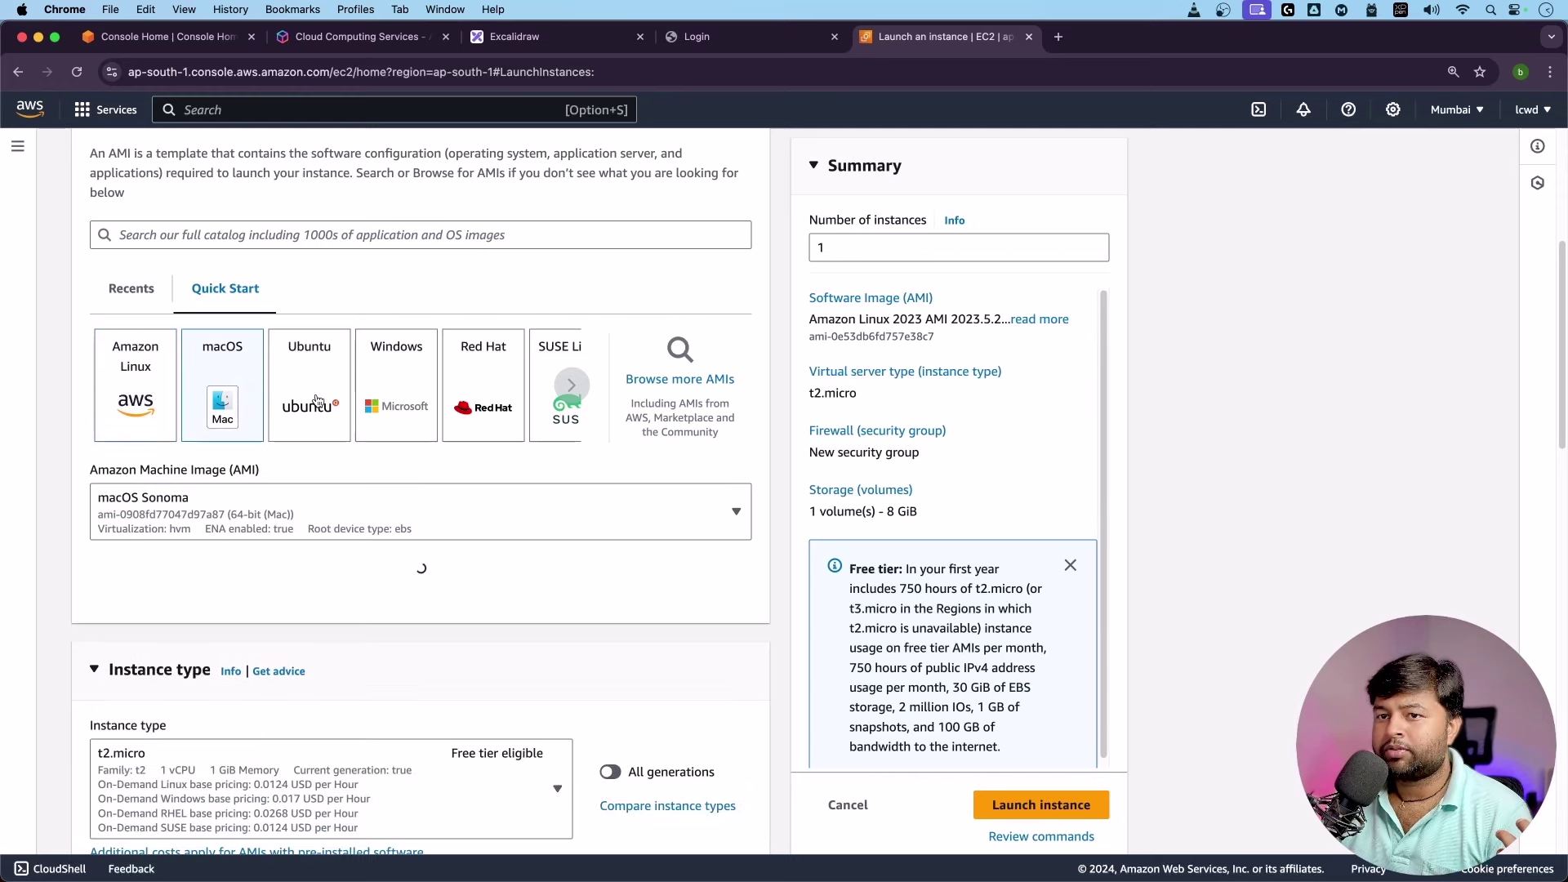
pyautogui.click(404, 405)
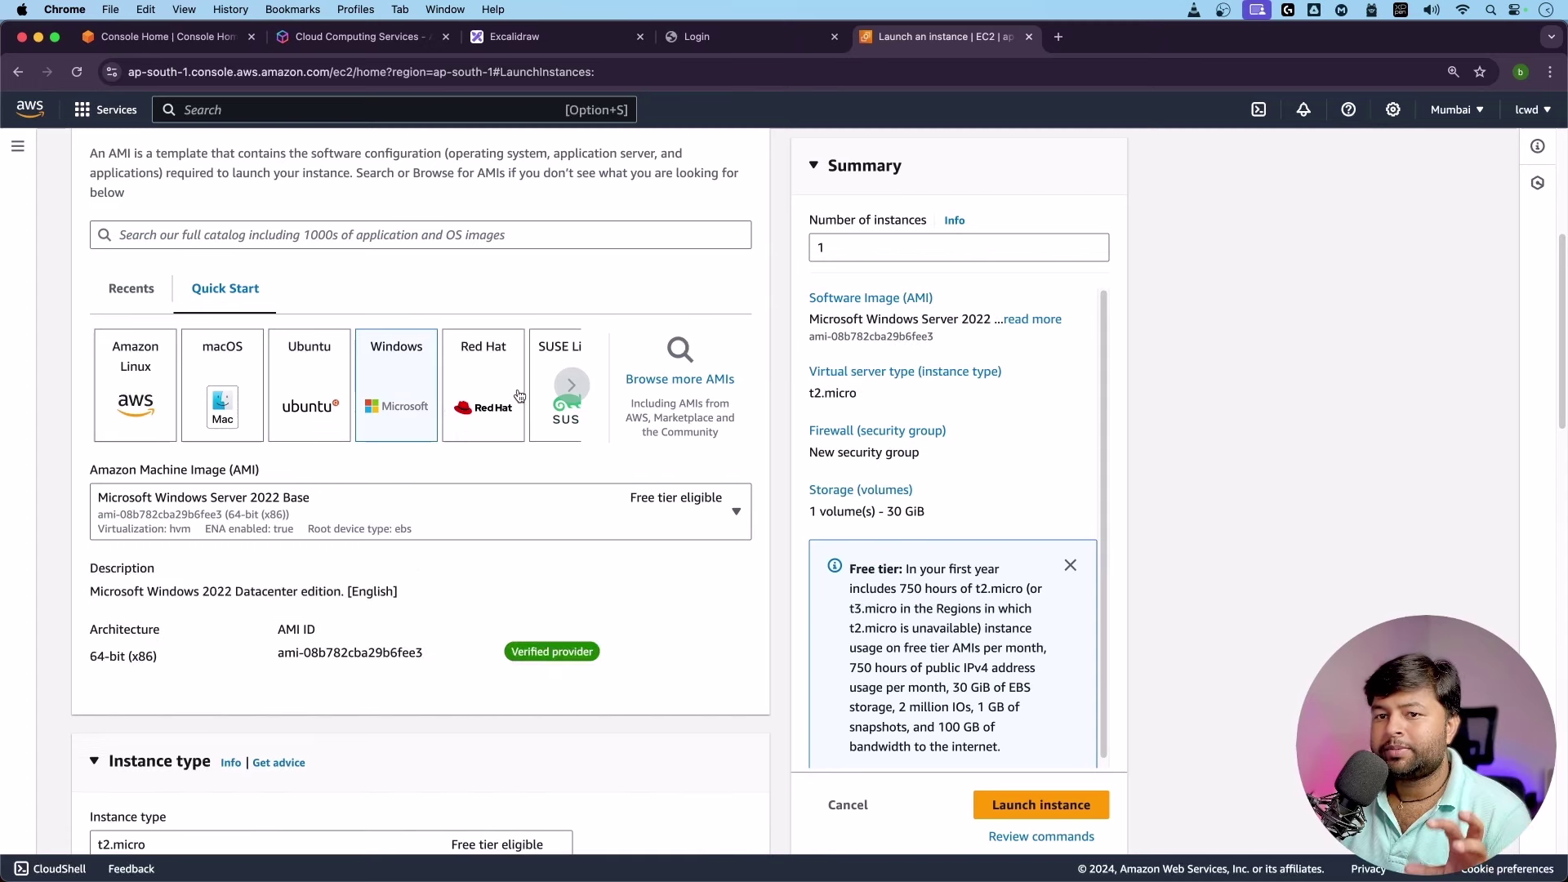
pyautogui.scroll(-1, 345, 445)
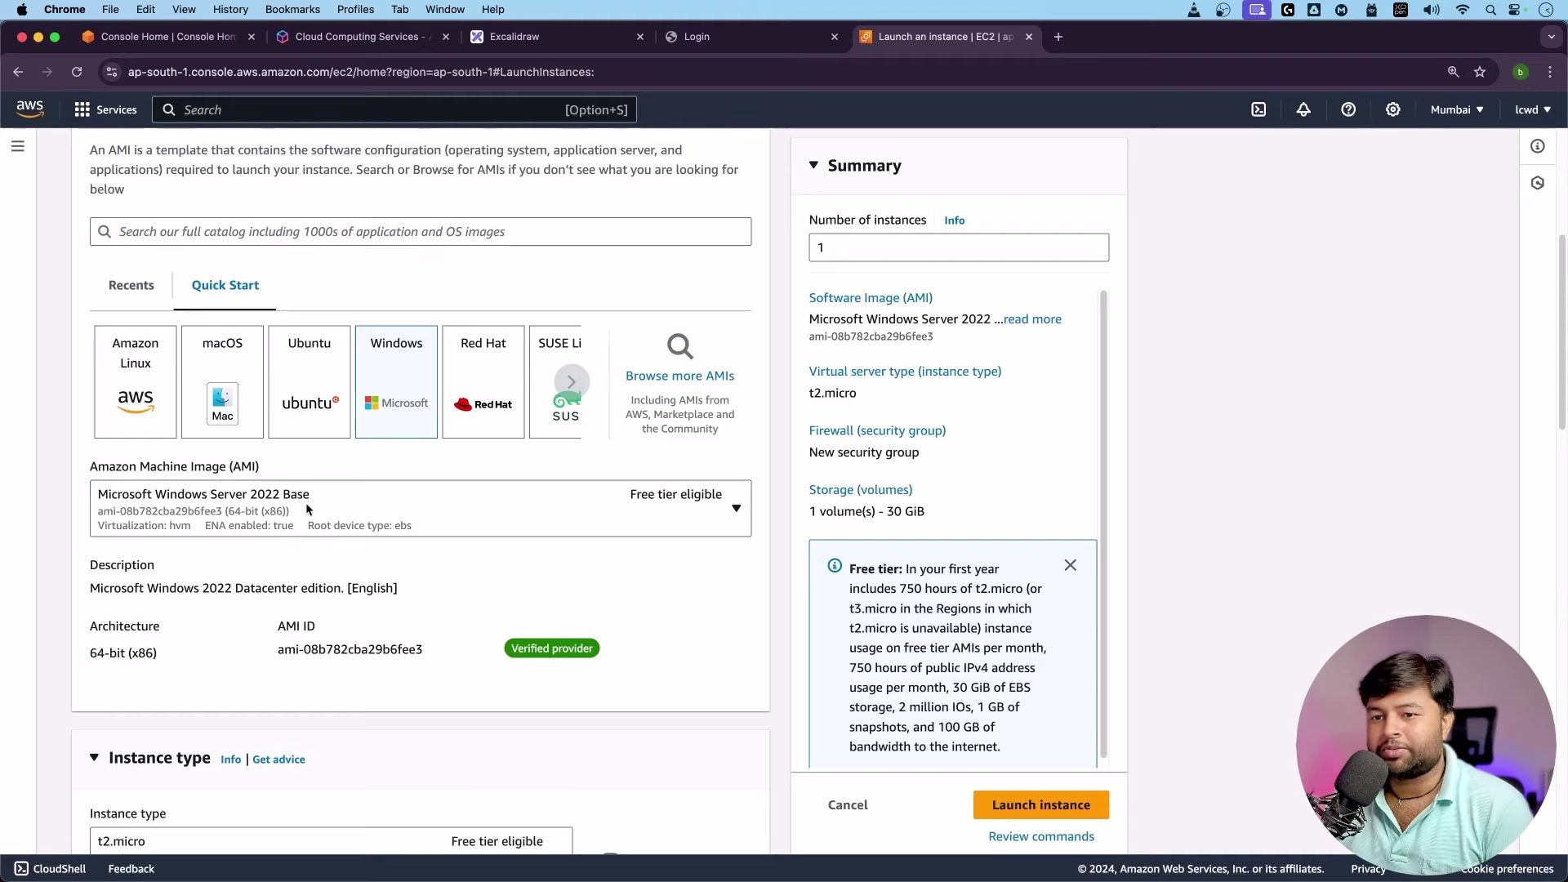
pyautogui.scroll(-9, 304, 502)
pyautogui.scroll(-6, 302, 502)
pyautogui.scroll(20, 293, 511)
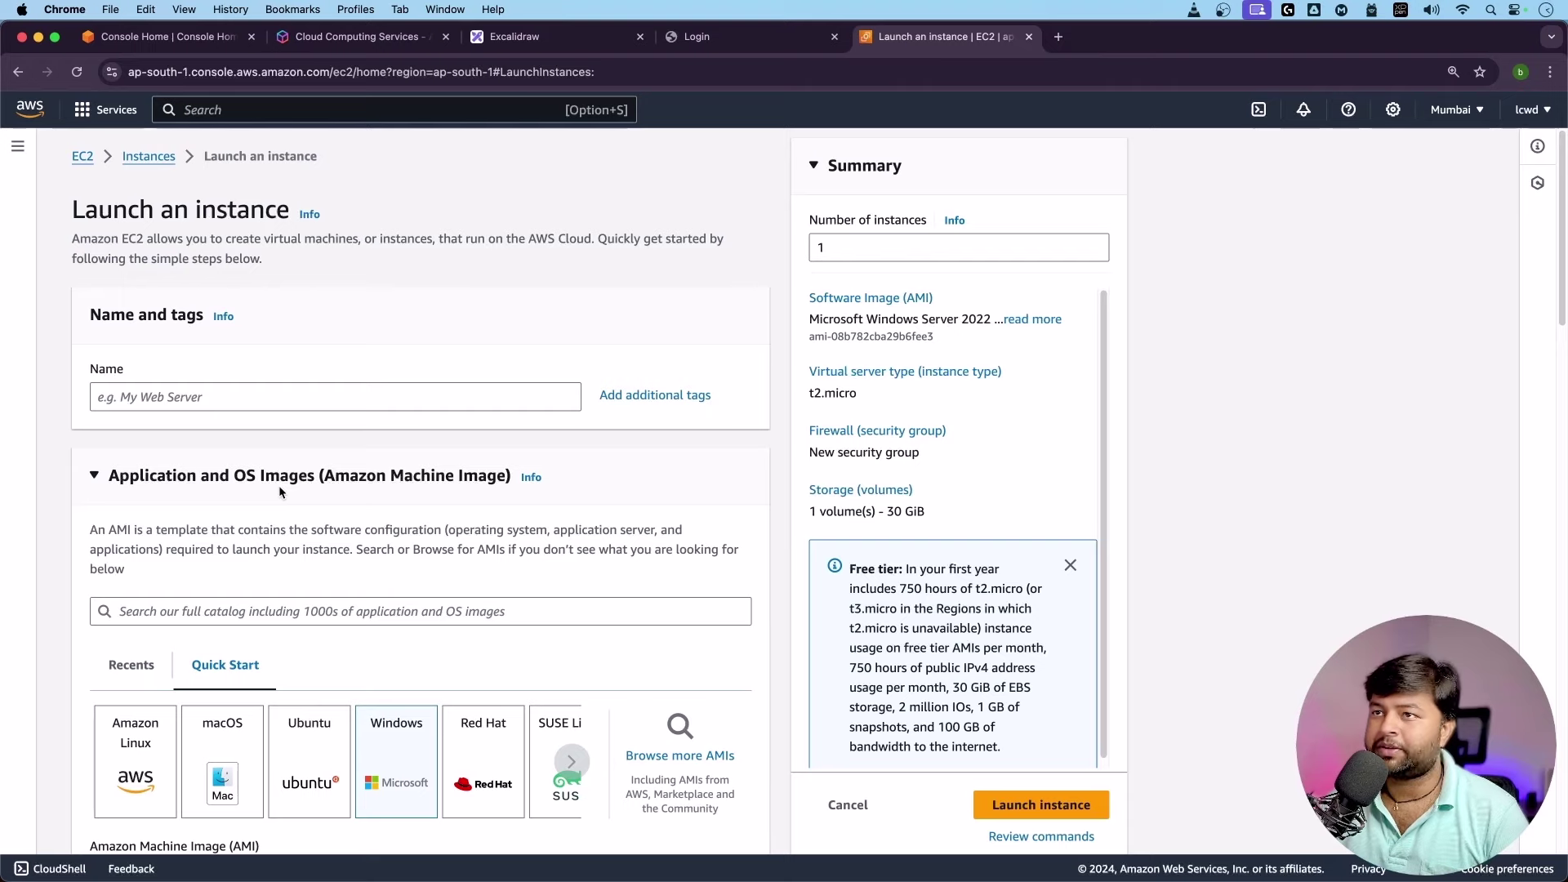
# Switch to the Excalidraw board, draw a rectangle below the "Deploying SCM on aws" title and centre it under the title.
pyautogui.click(520, 37)
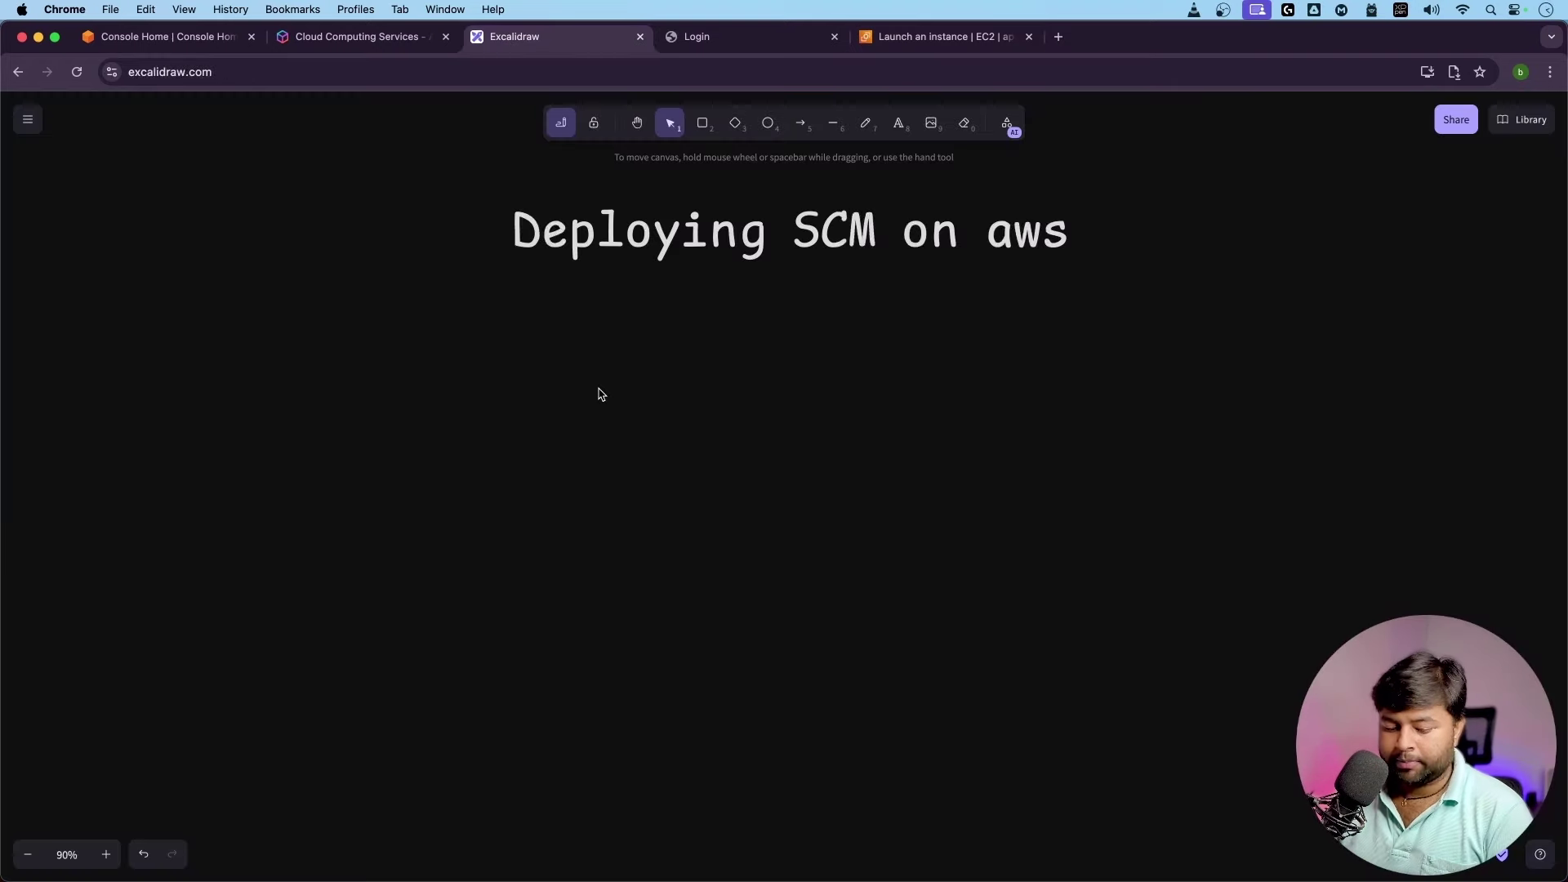
pyautogui.press('r')
pyautogui.moveTo(451, 368); pyautogui.dragTo(776, 602)
pyautogui.moveTo(660, 490); pyautogui.dragTo(798, 490)
# Add the text "ubuntu" with ">> terminal" below it inside the rectangle.
pyautogui.doubleClick(753, 475)
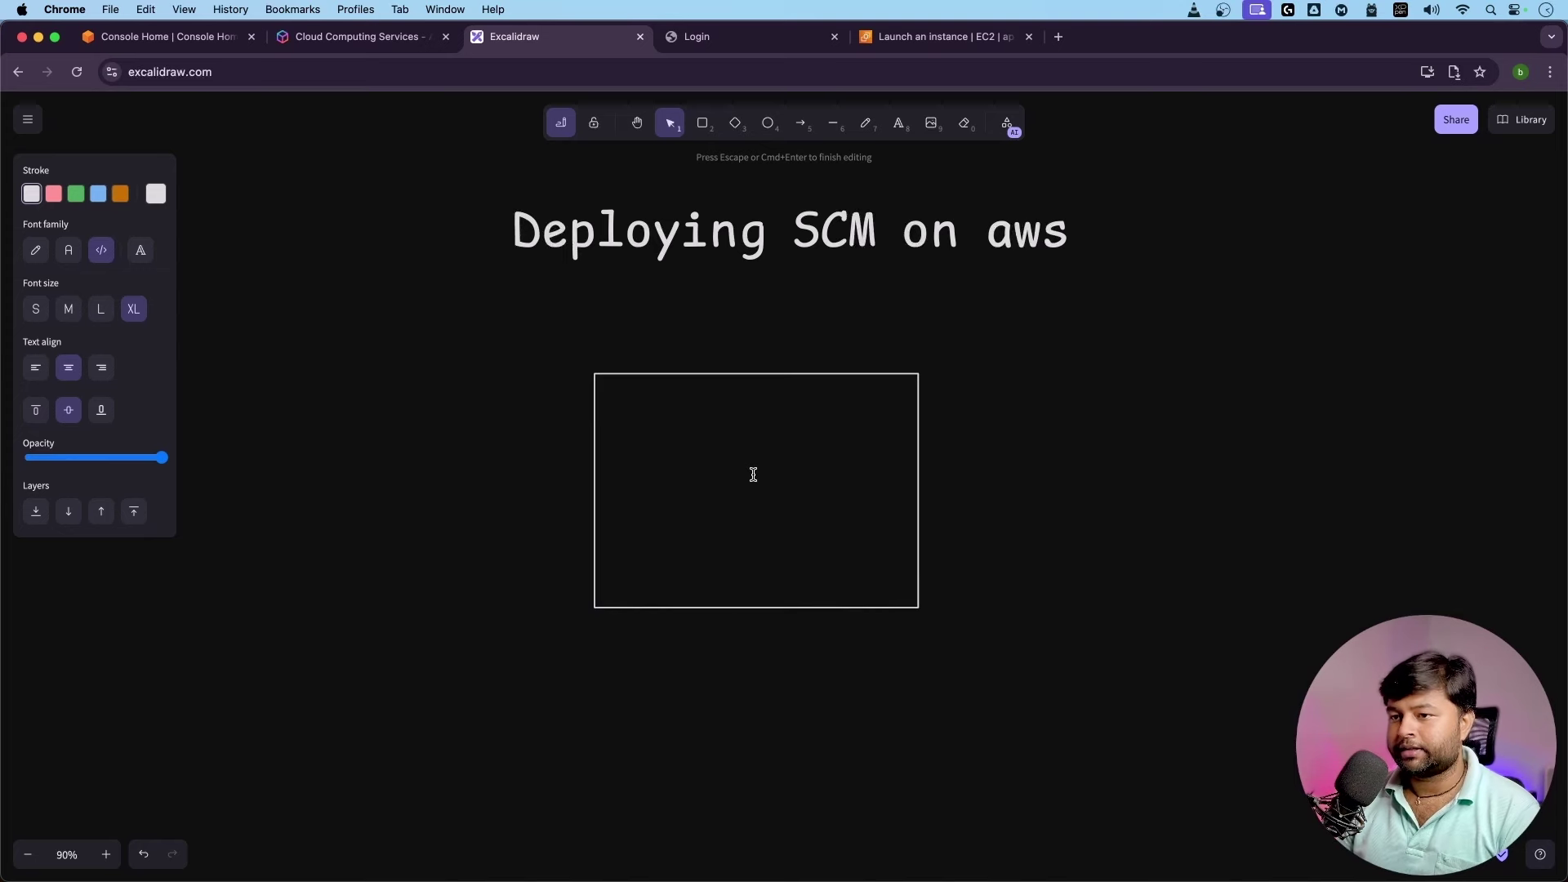
pyautogui.write('ubuntu')
pyautogui.press('Return')
pyautogui.write('>>')
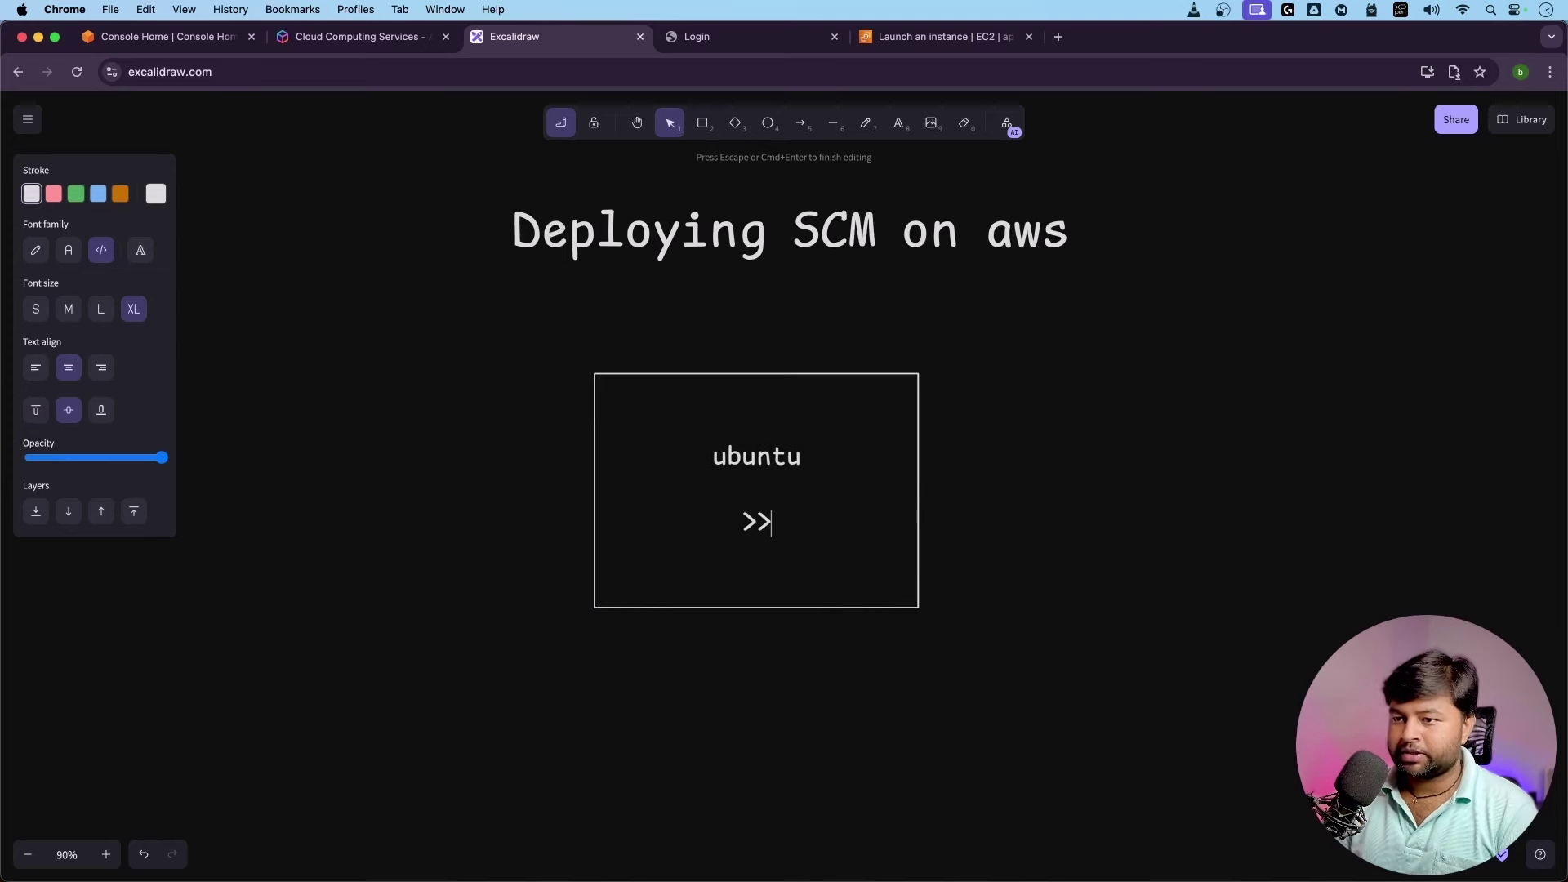
pyautogui.write(' terminal')
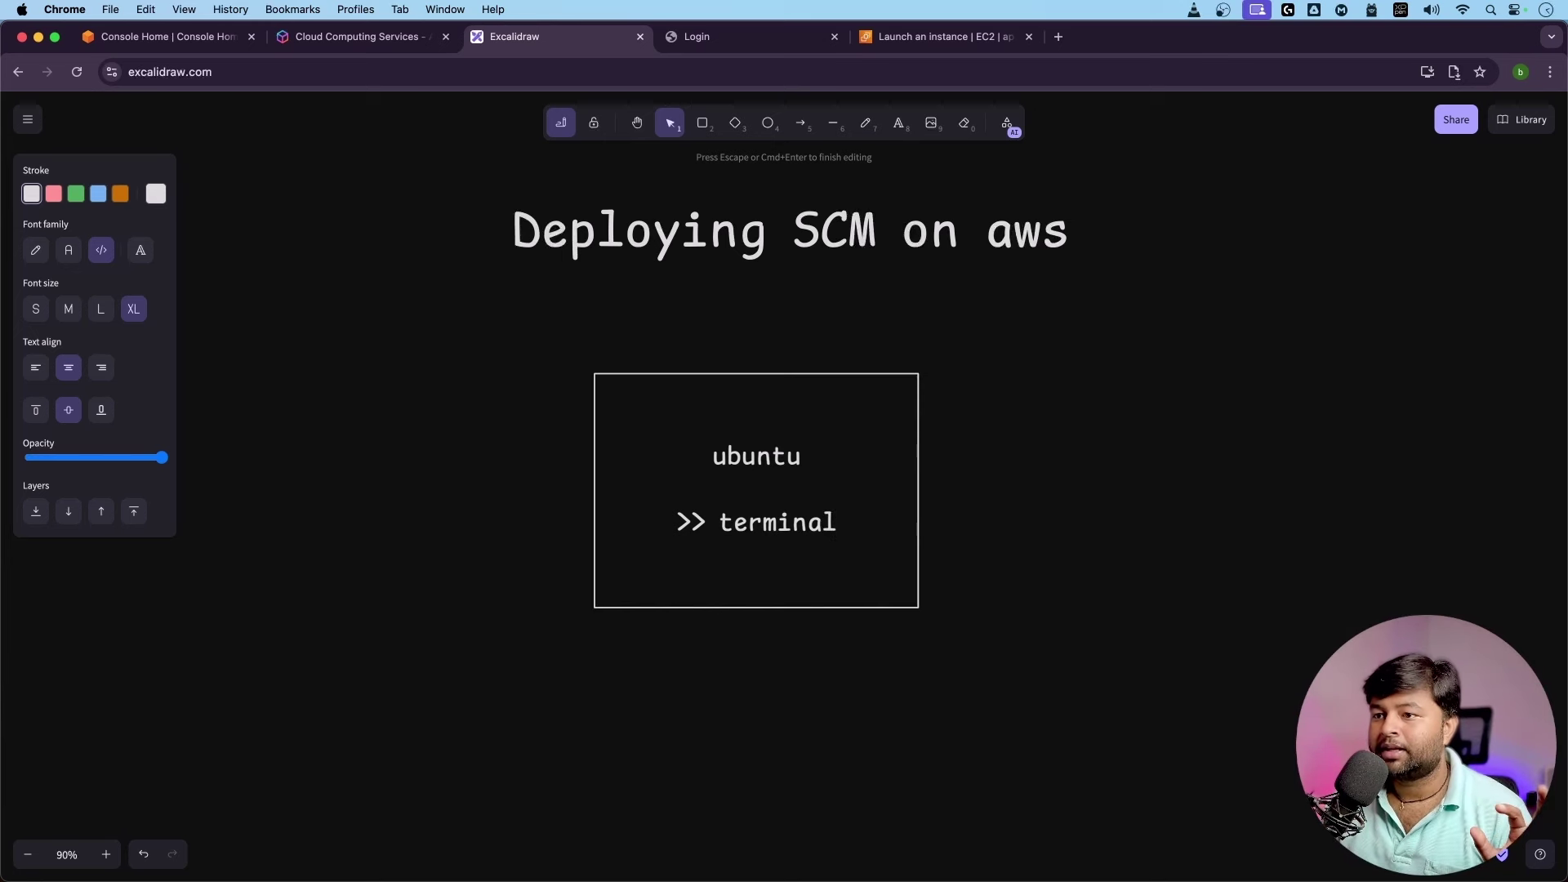
# Add the lines "raw", "tomcat install", "mysql install" and "configure" below the terminal line in the box.
pyautogui.press('Return')
pyautogui.write('raw')
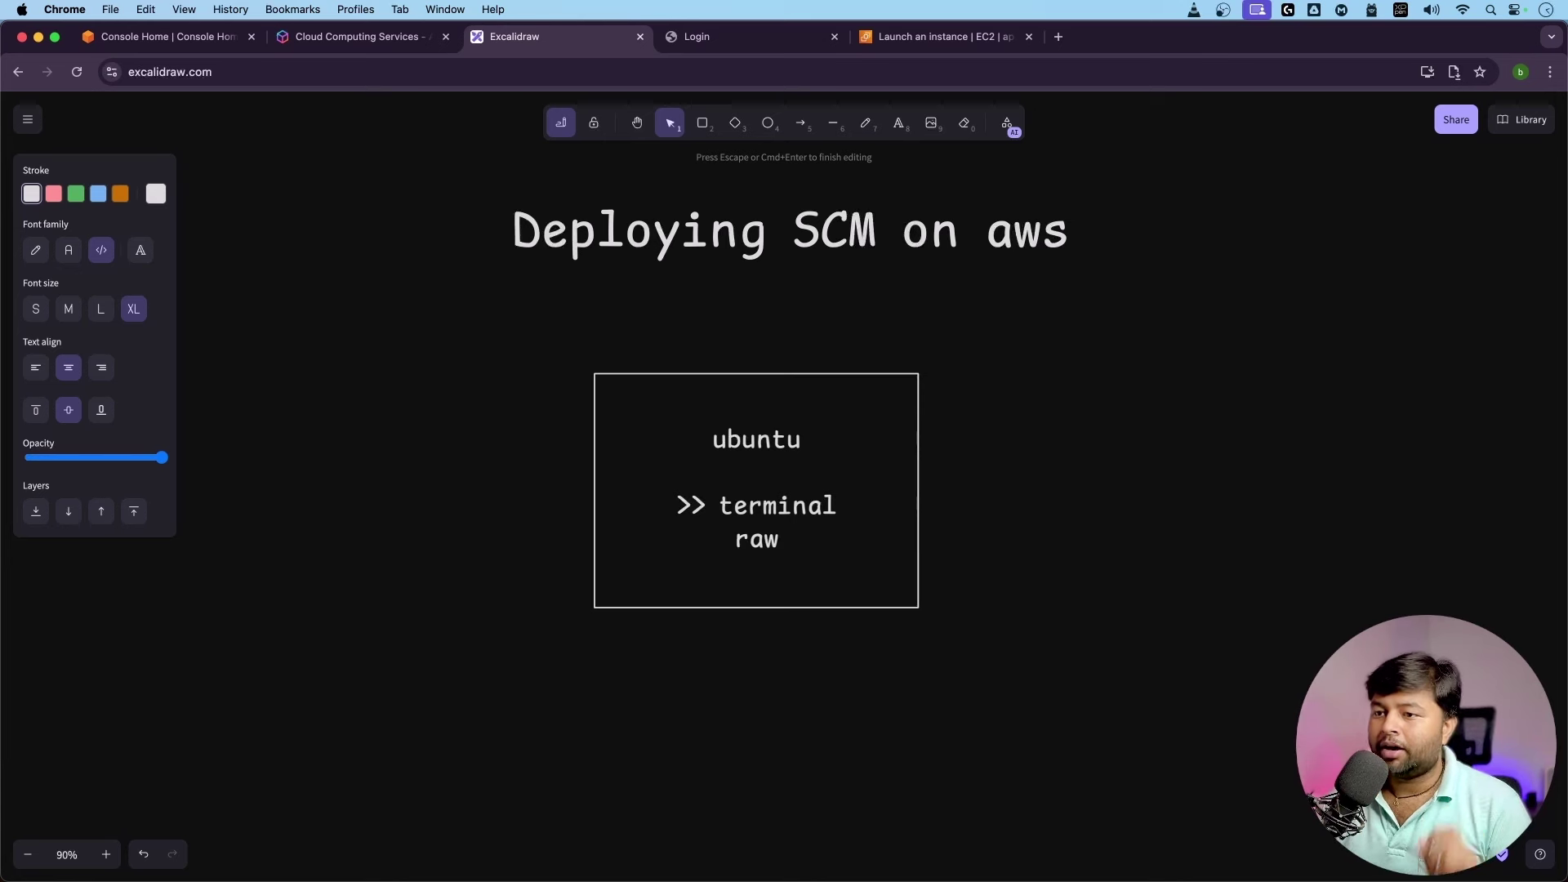
pyautogui.press('Return')
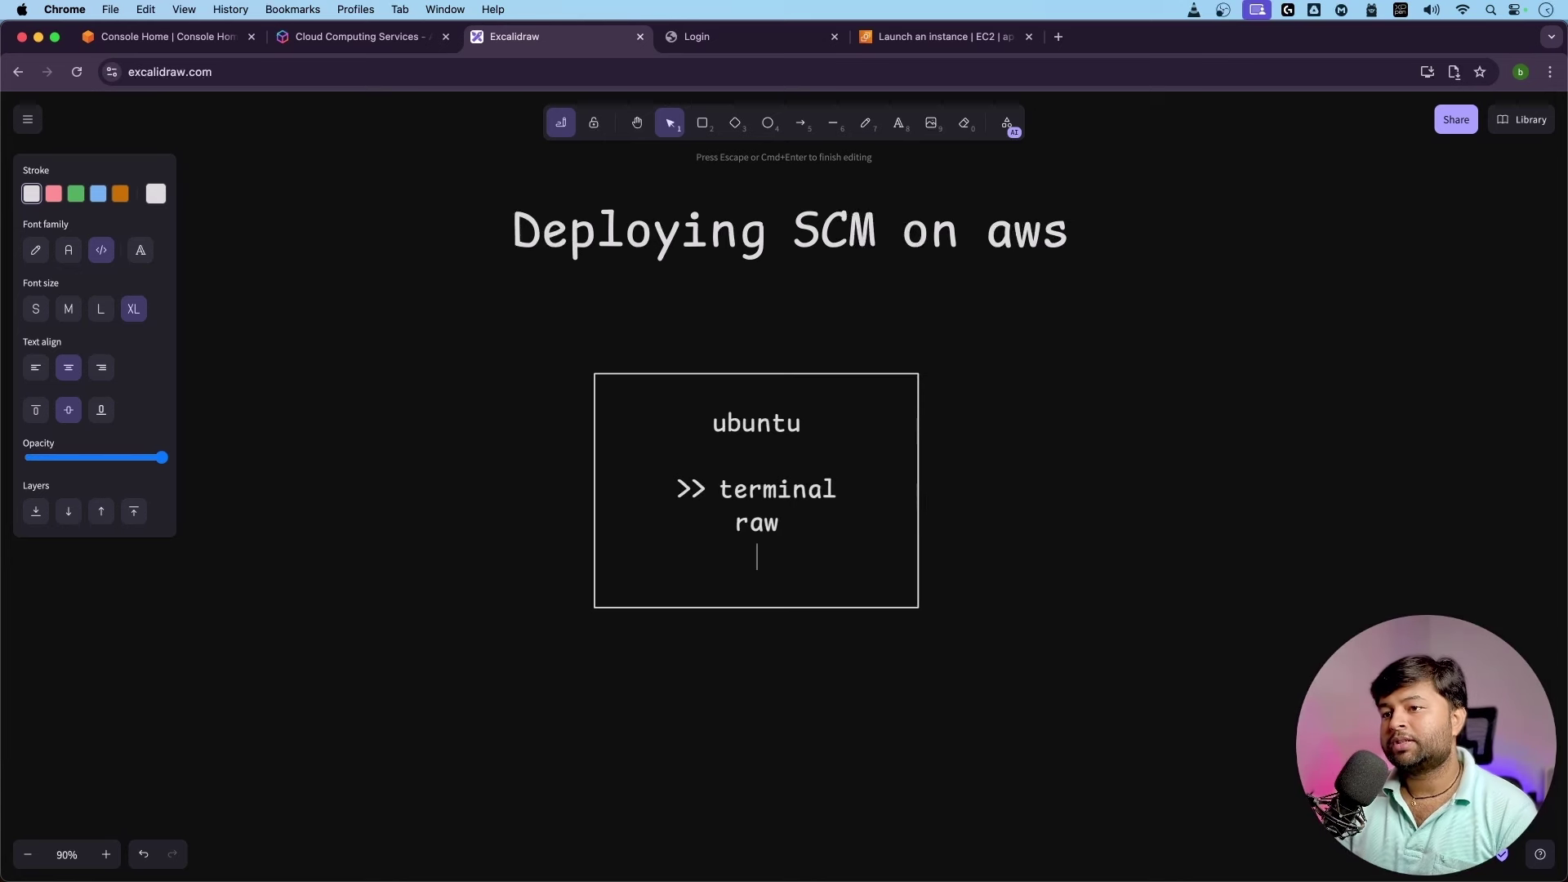
pyautogui.write('tomcat install')
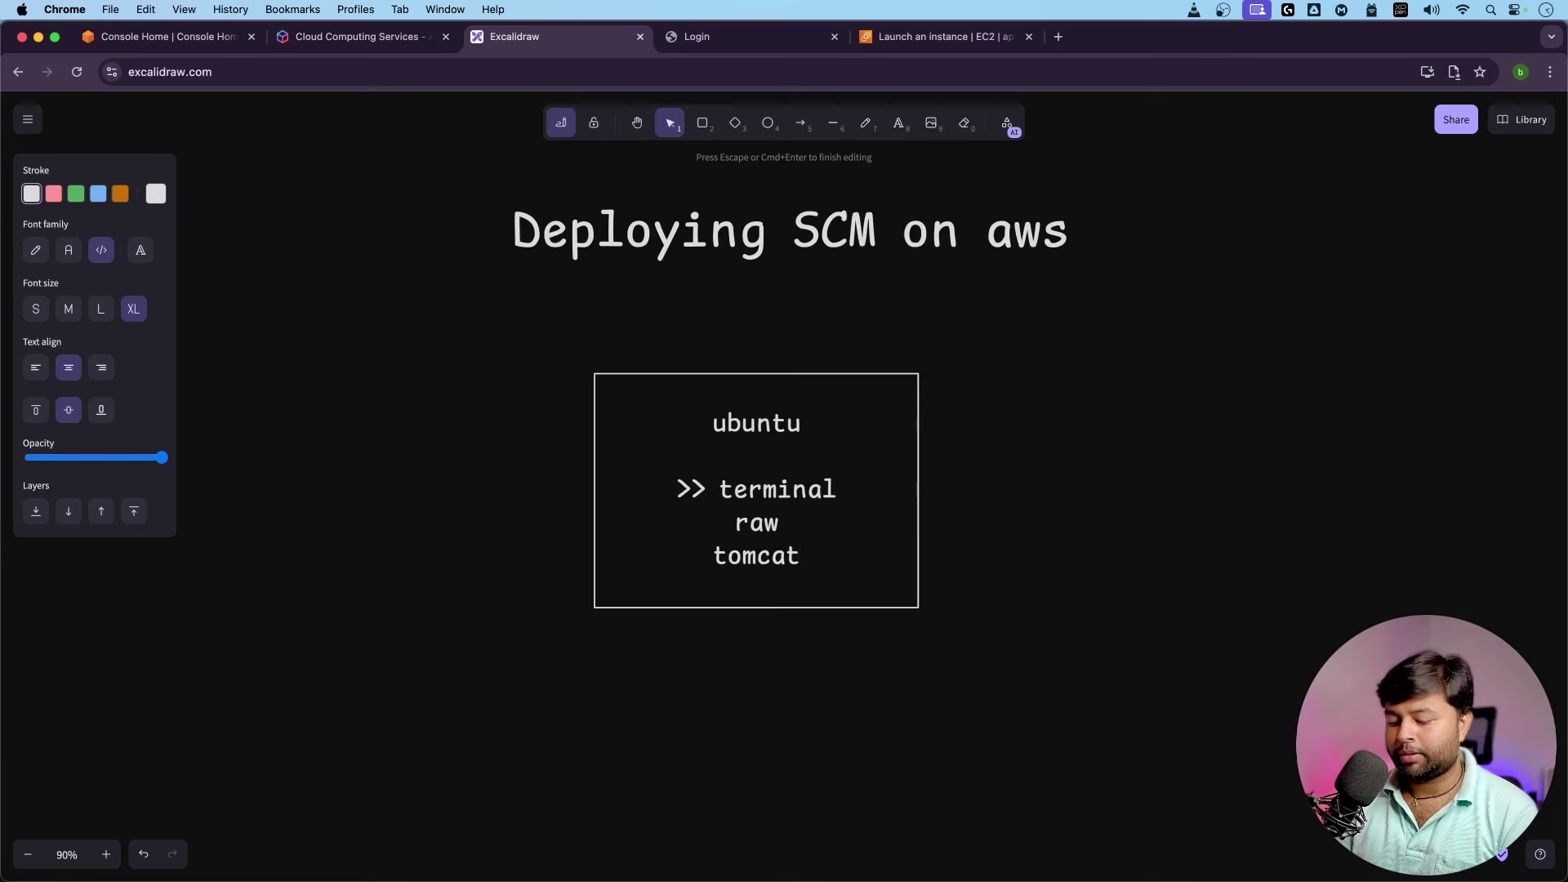
pyautogui.press('Return')
pyautogui.write('mysql install')
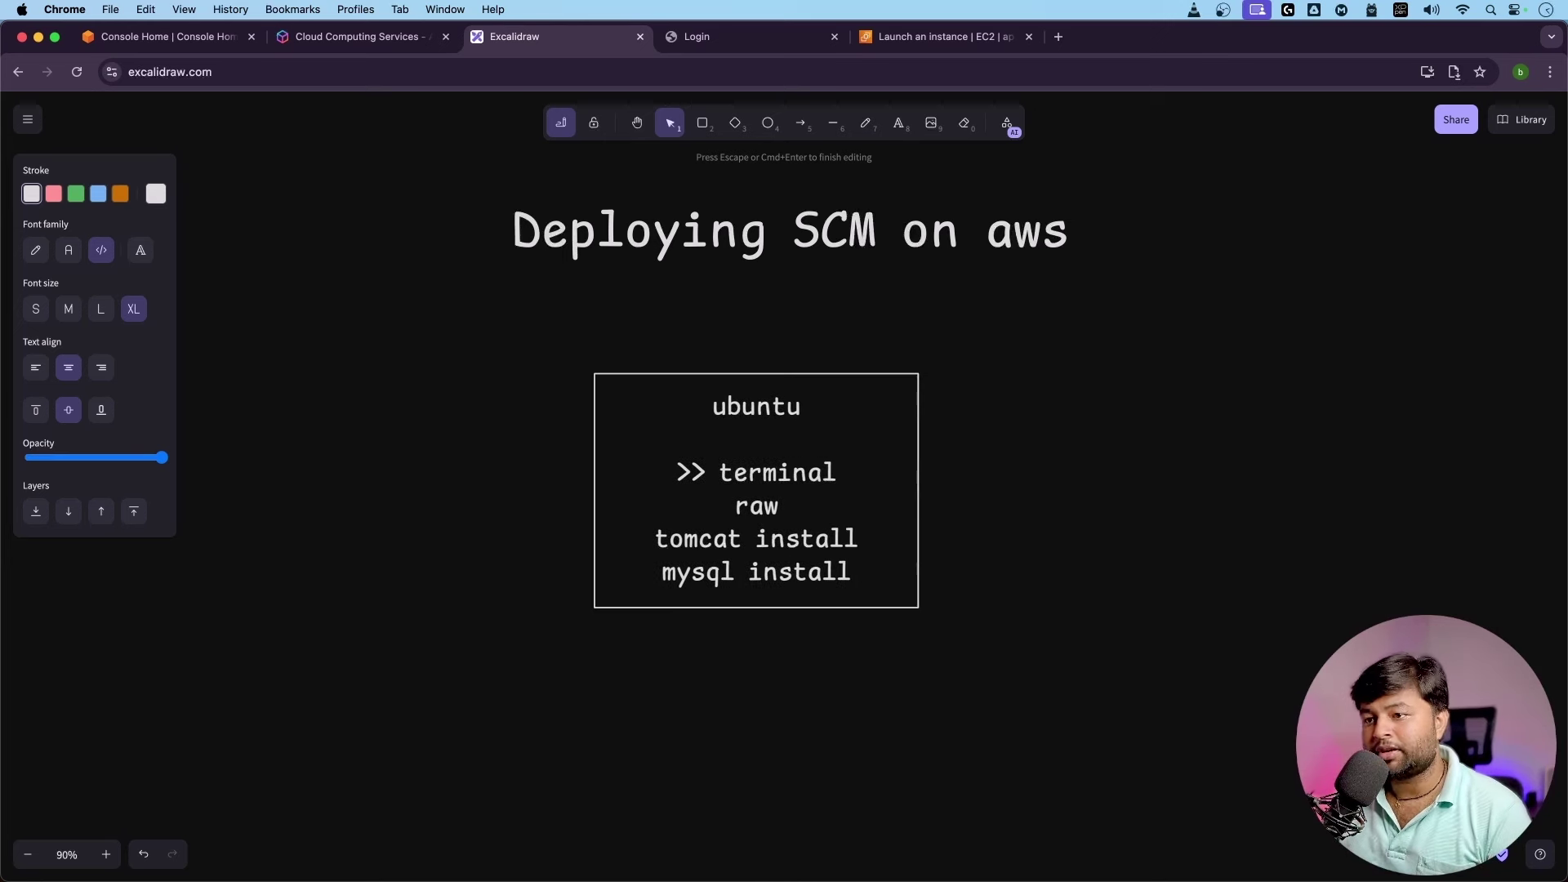
pyautogui.press('Return')
pyautogui.write('configure')
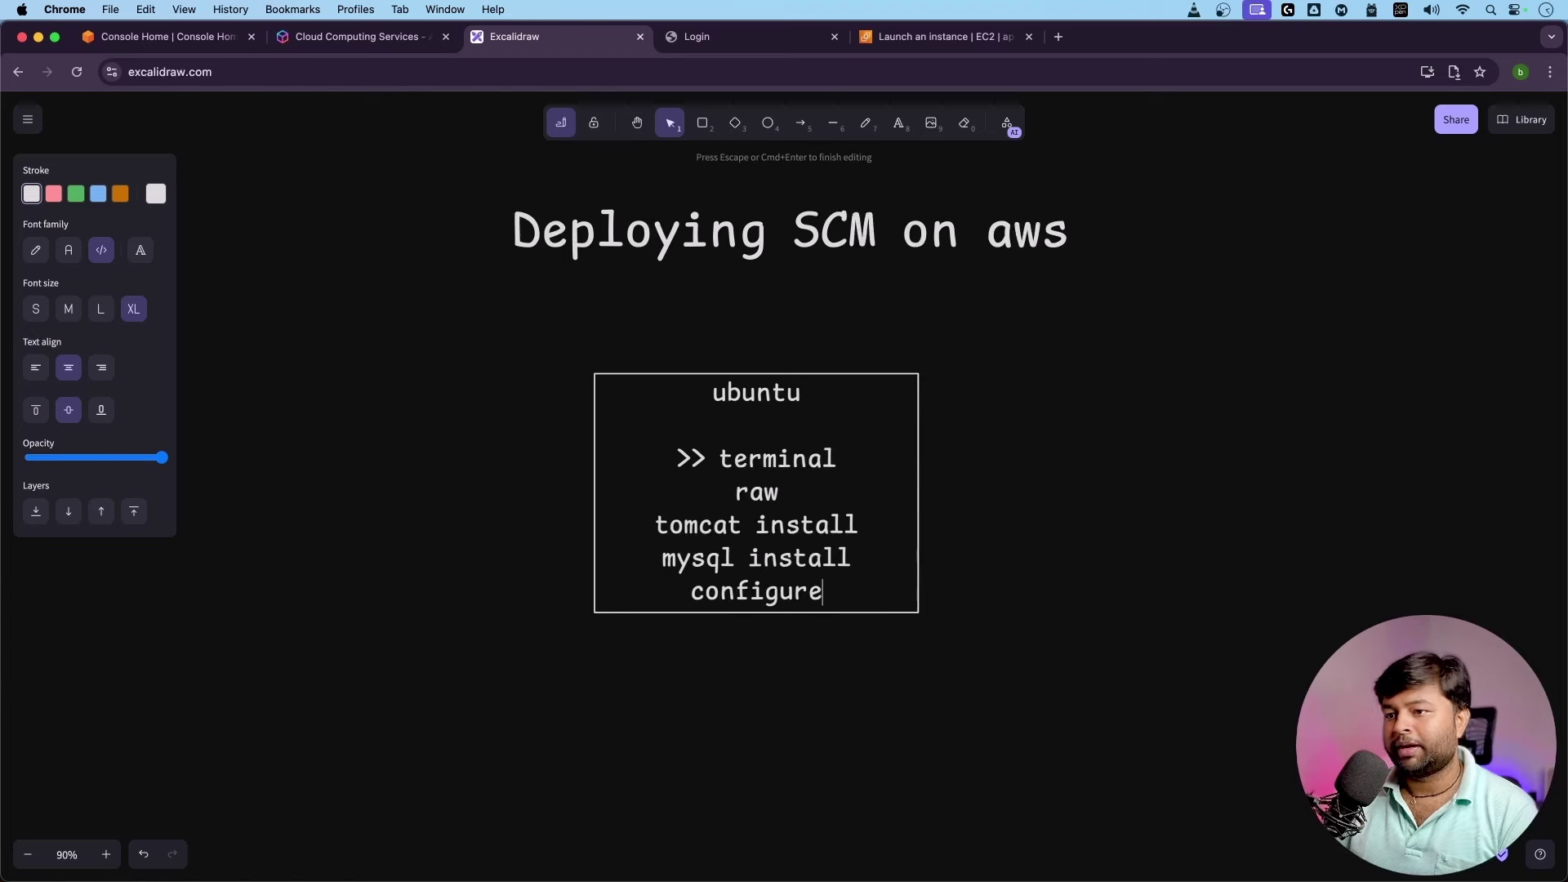
# Enlarge the ubuntu box to leave space around its text and move it back to the centre below the title.
pyautogui.click(637, 547)
pyautogui.click(919, 611)
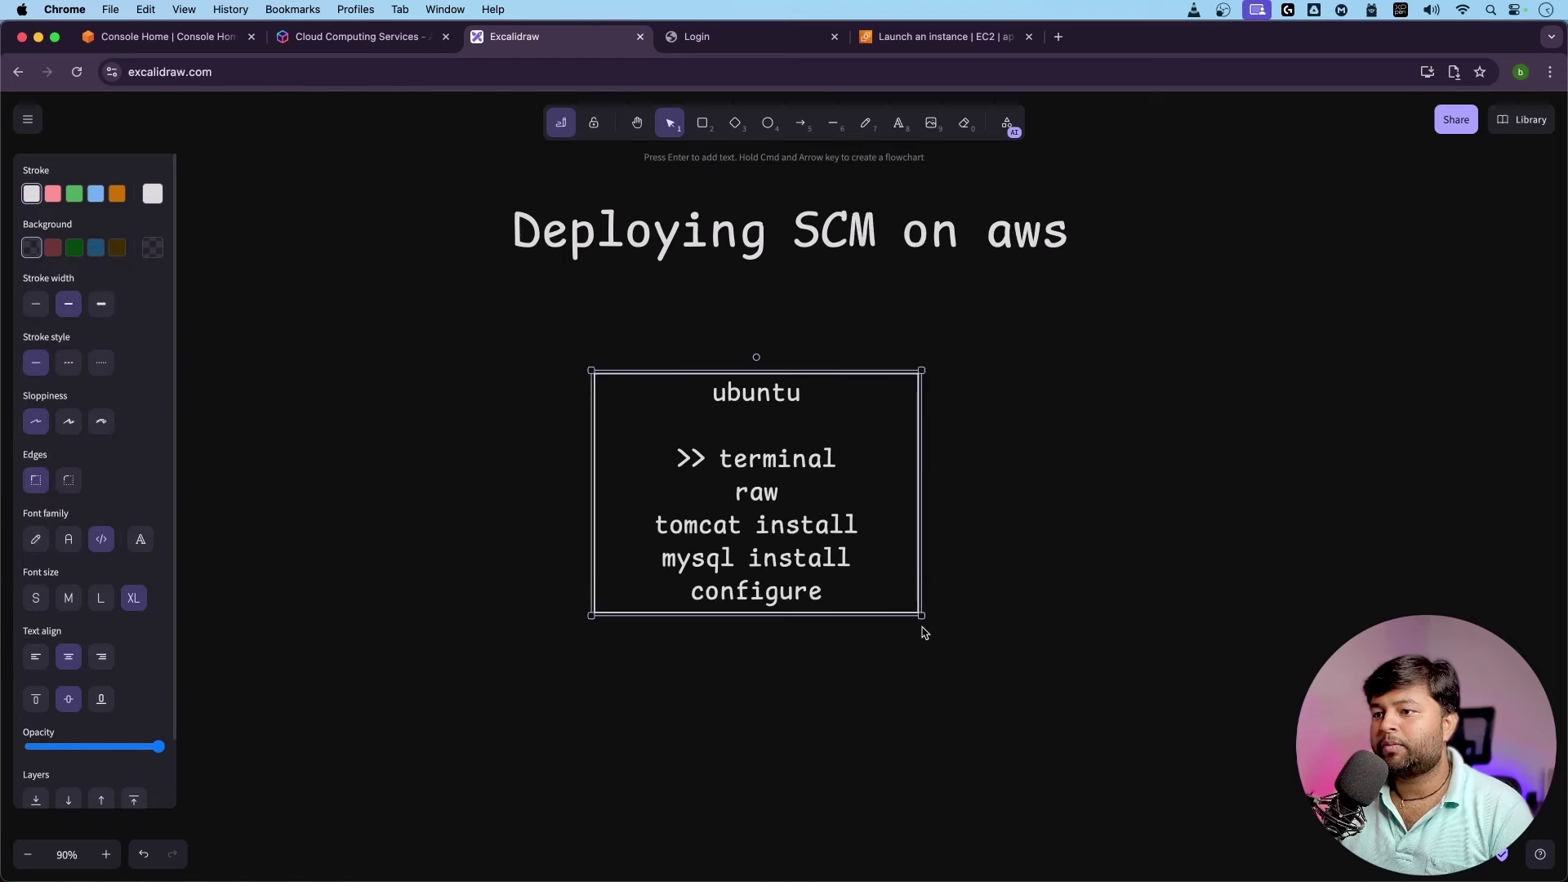
pyautogui.moveTo(921, 615); pyautogui.dragTo(1029, 725)
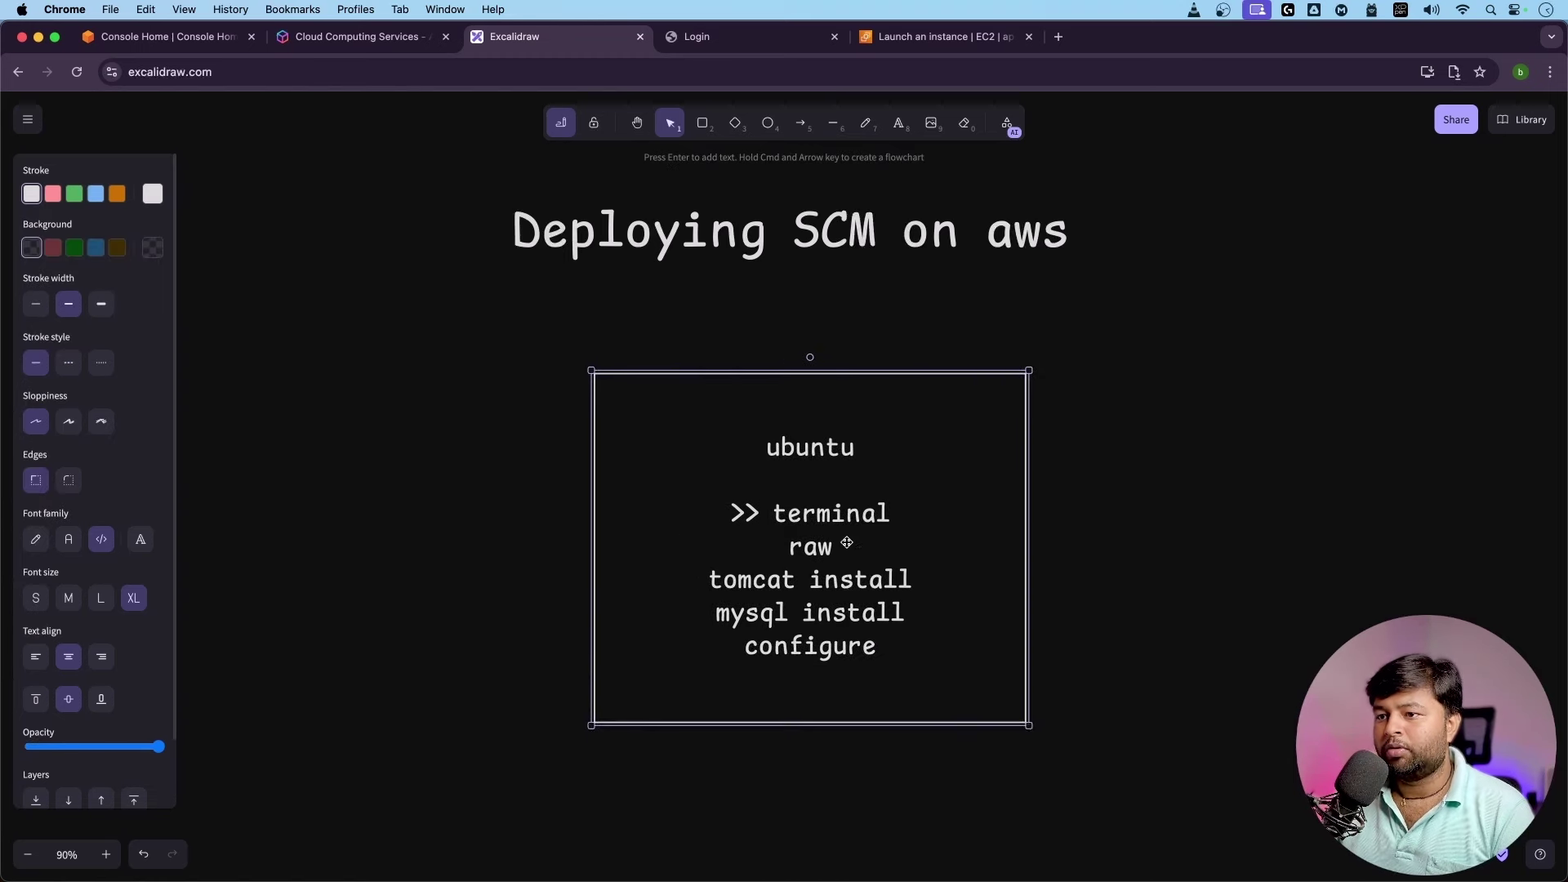
pyautogui.moveTo(847, 542); pyautogui.dragTo(824, 504)
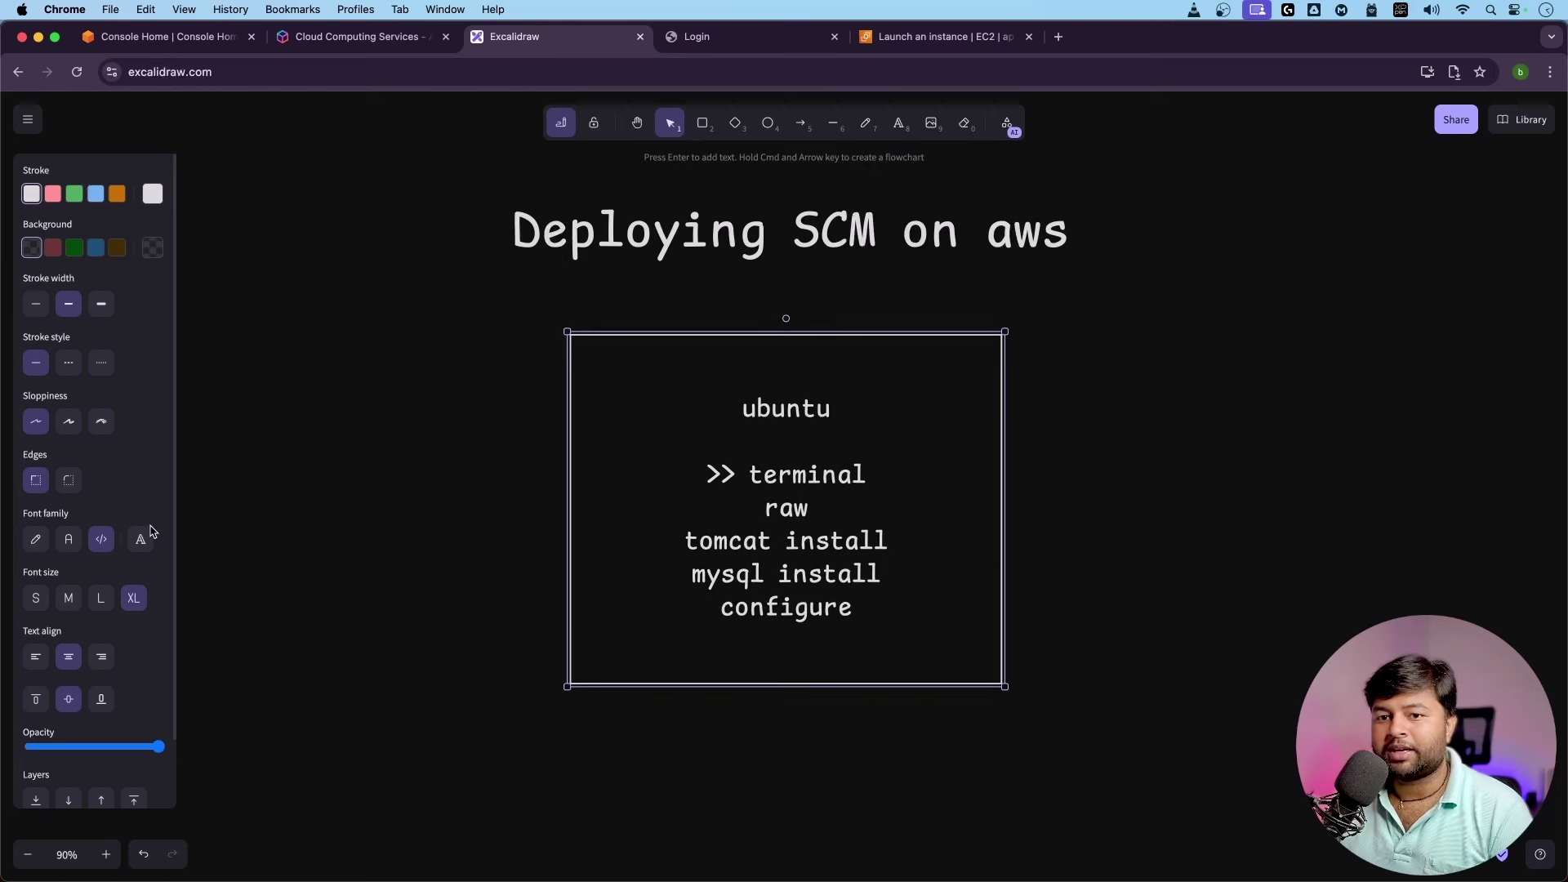
pyautogui.click(368, 404)
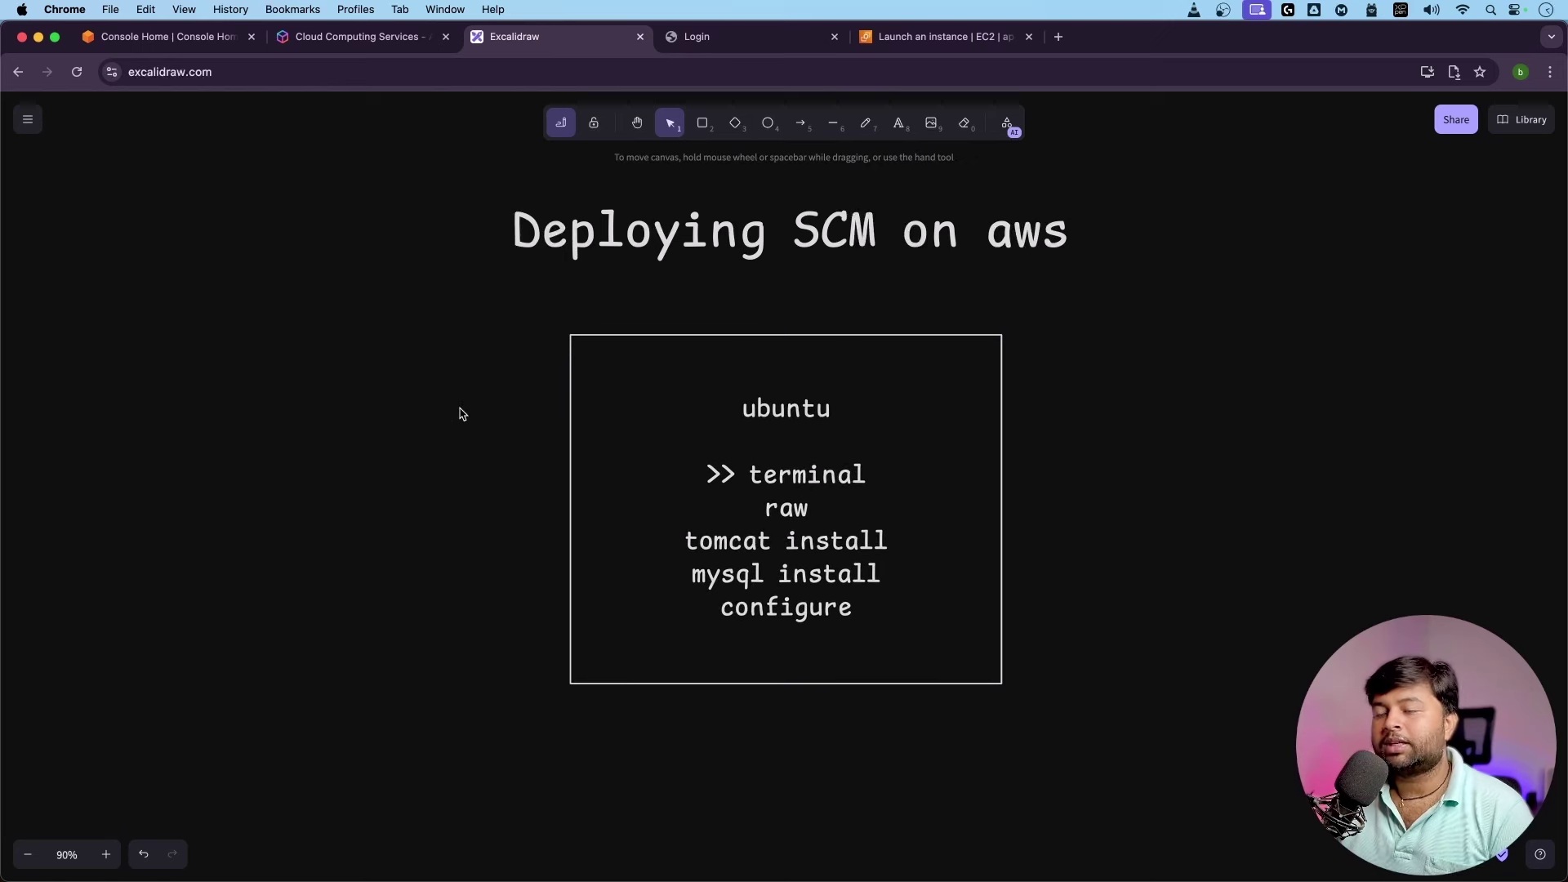
# Try the strongest sloppiness style on the ubuntu box's outline.
pyautogui.click(623, 369)
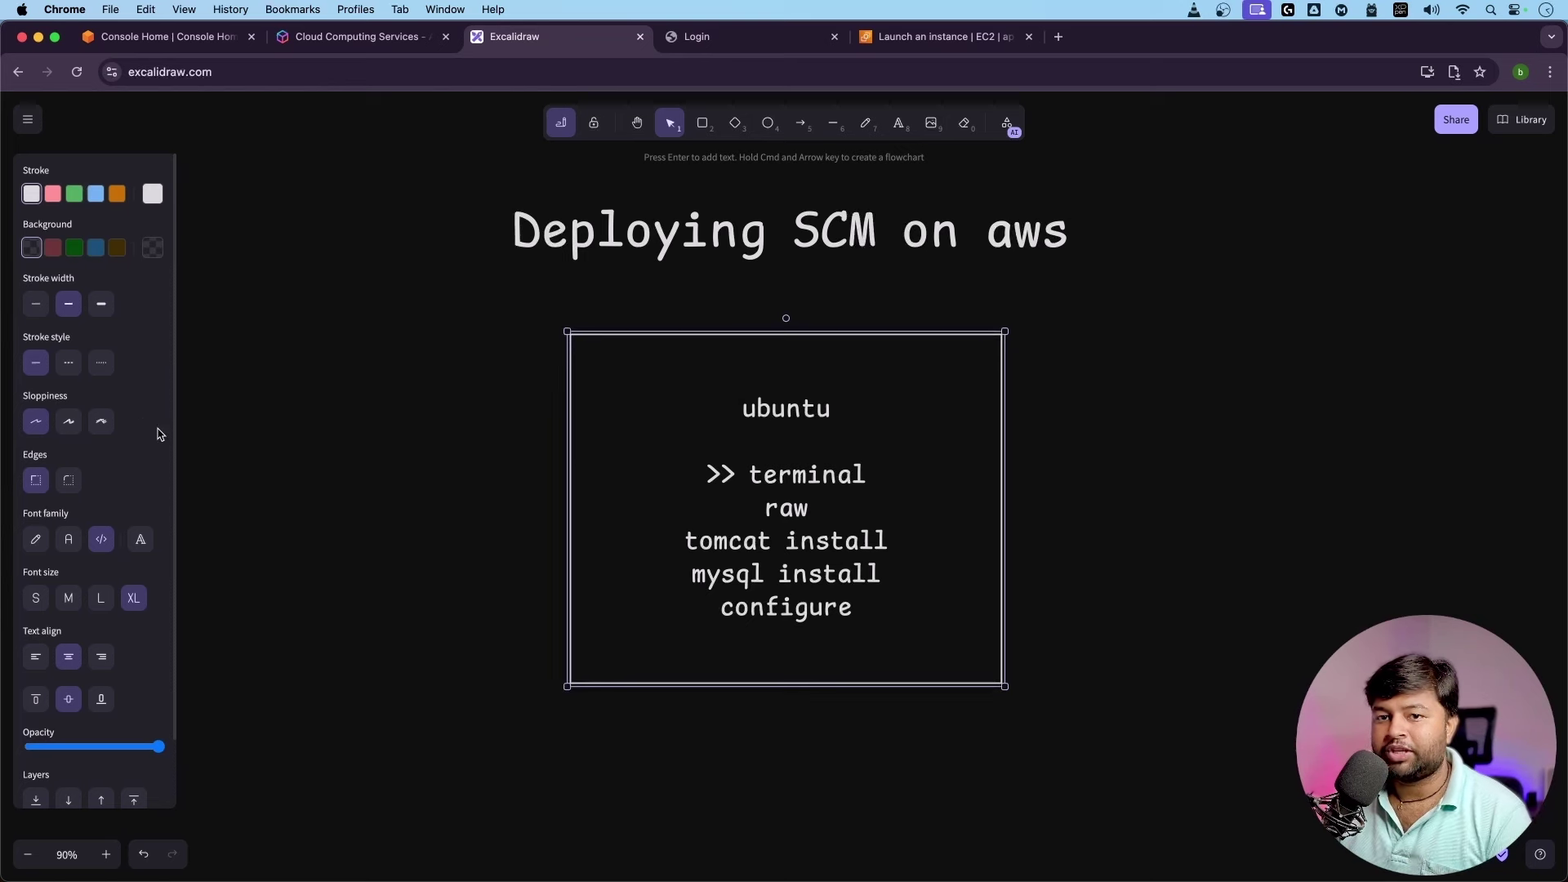
pyautogui.click(104, 422)
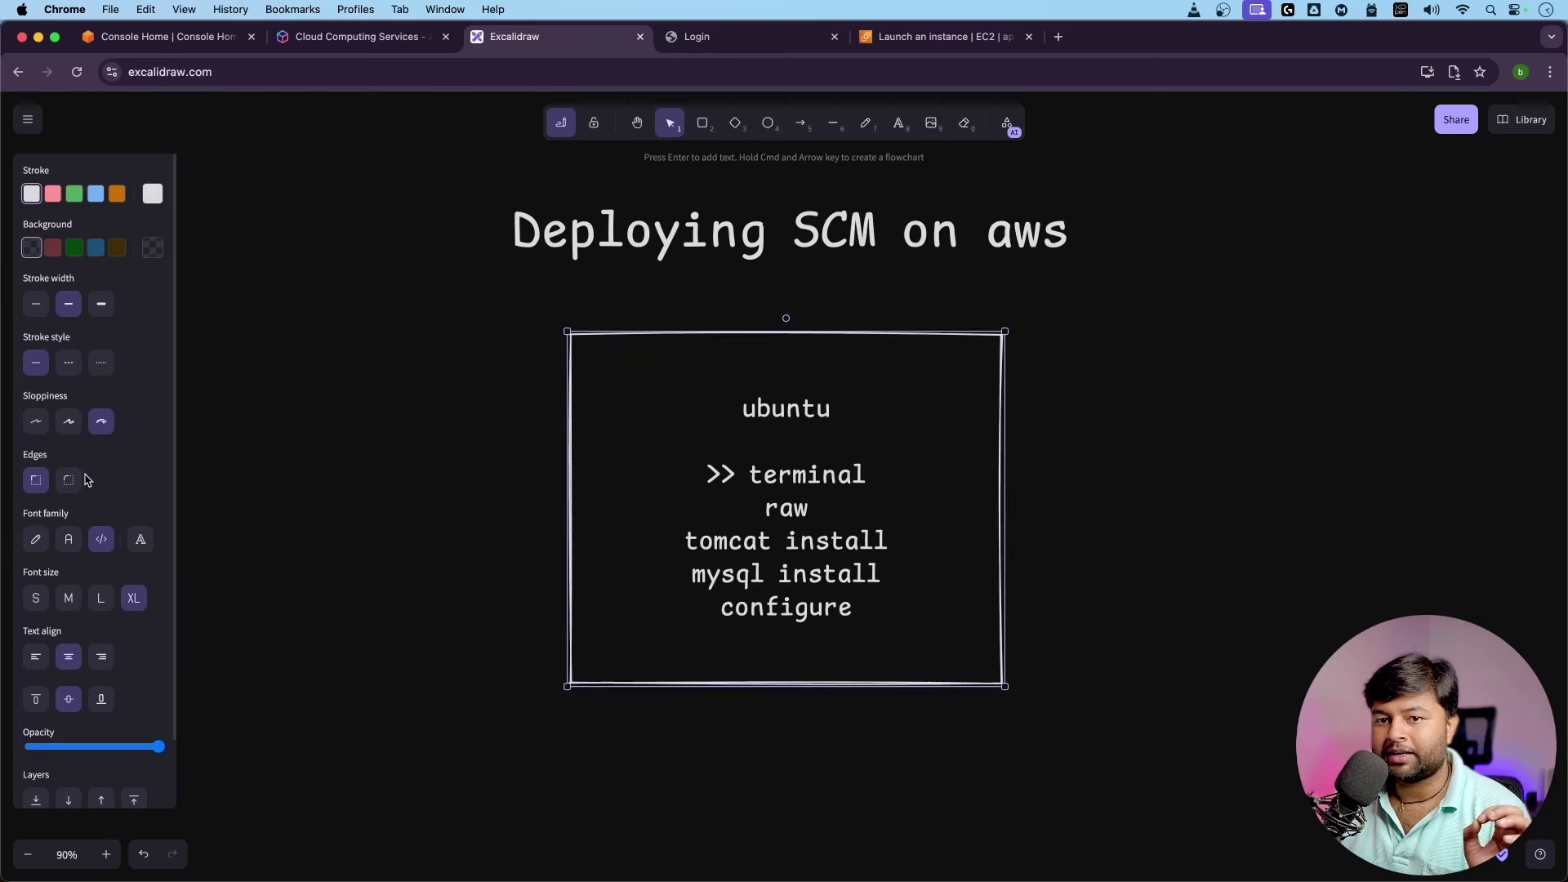
pyautogui.click(473, 441)
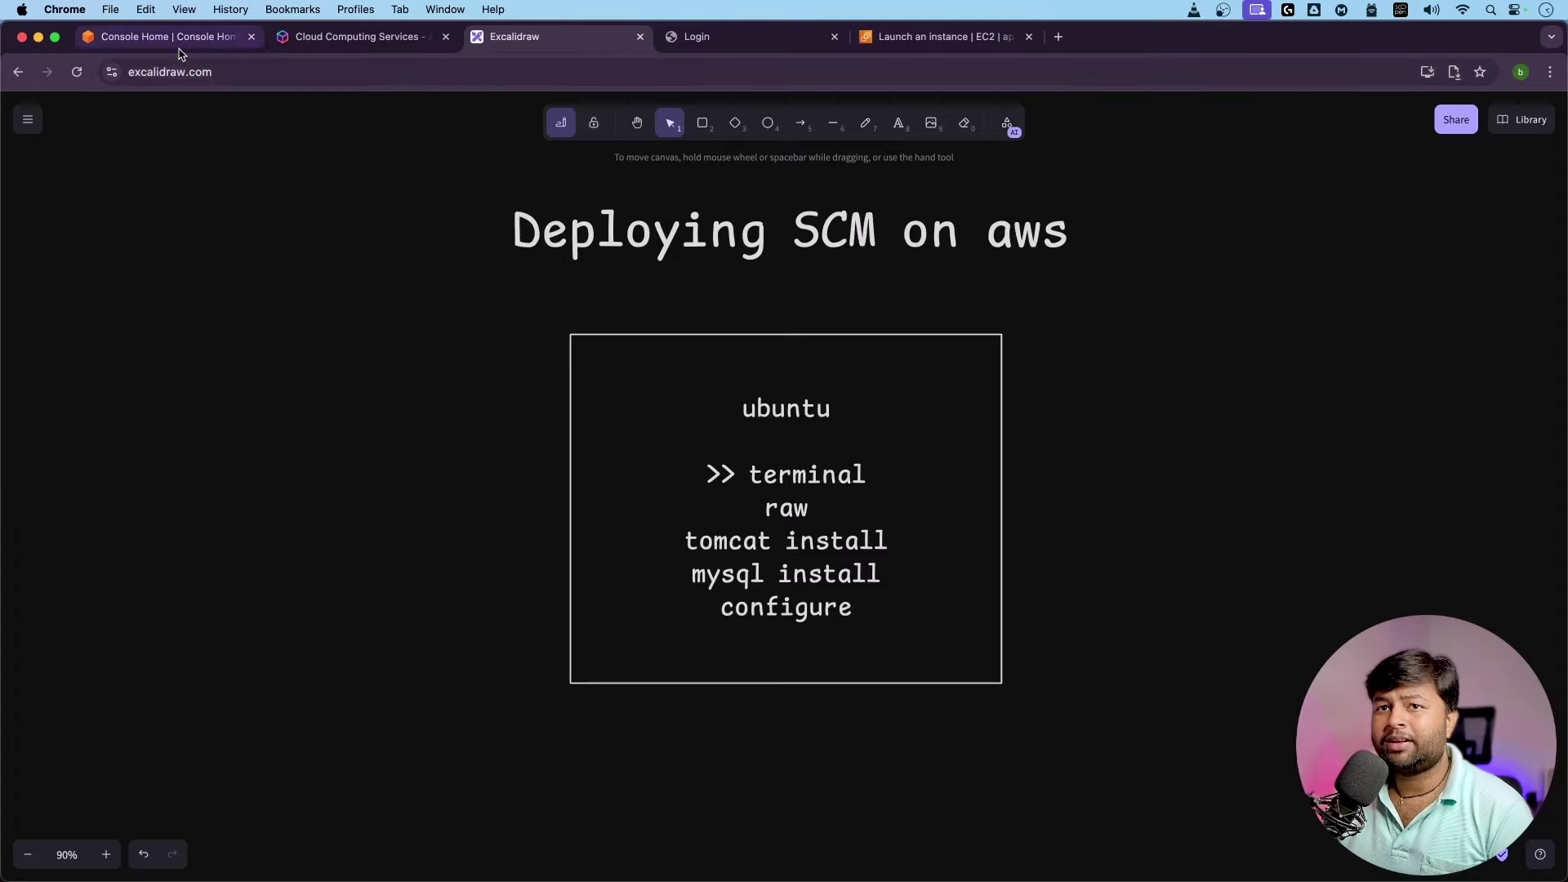
# Search the AWS console for bean stalk, open the Elastic Beanstalk service and close the EC2 launch page.
pyautogui.click(220, 37)
pyautogui.write('bean stalk')
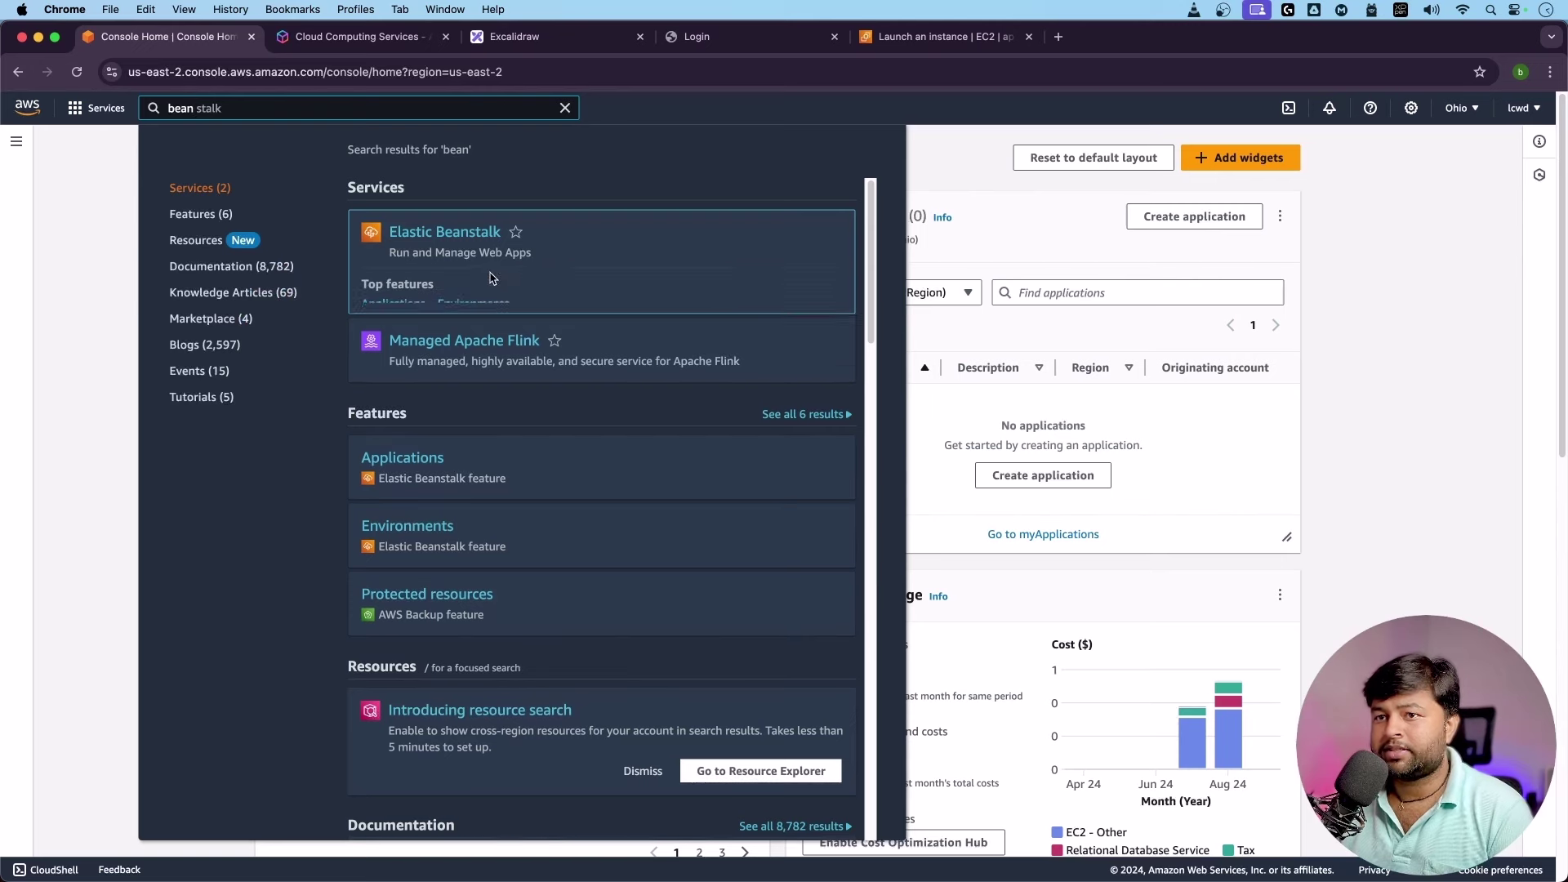
pyautogui.press('Return')
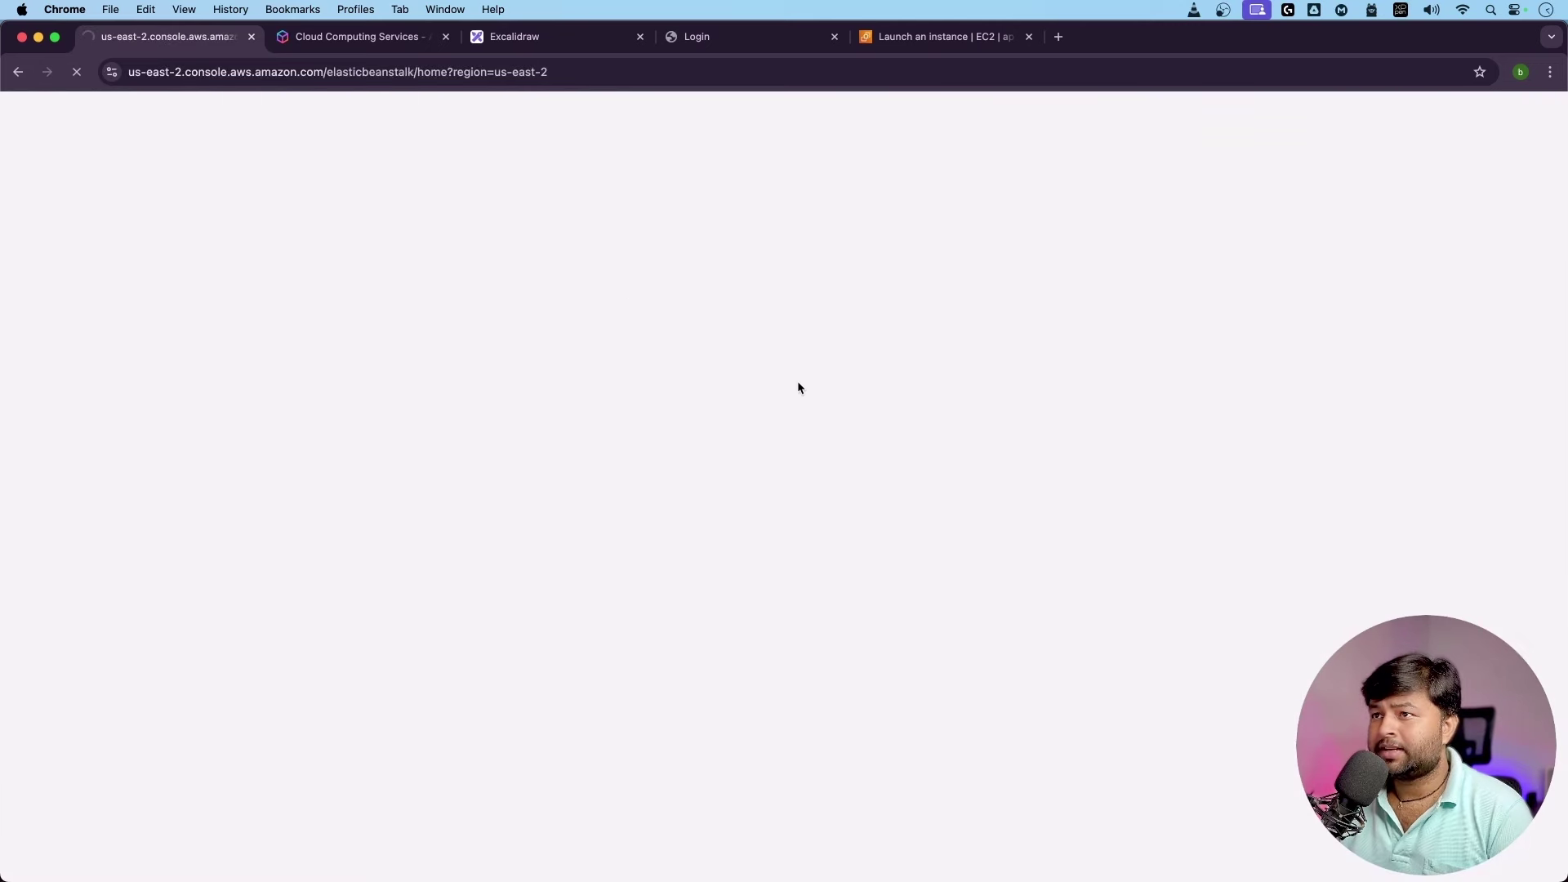
pyautogui.click(1030, 36)
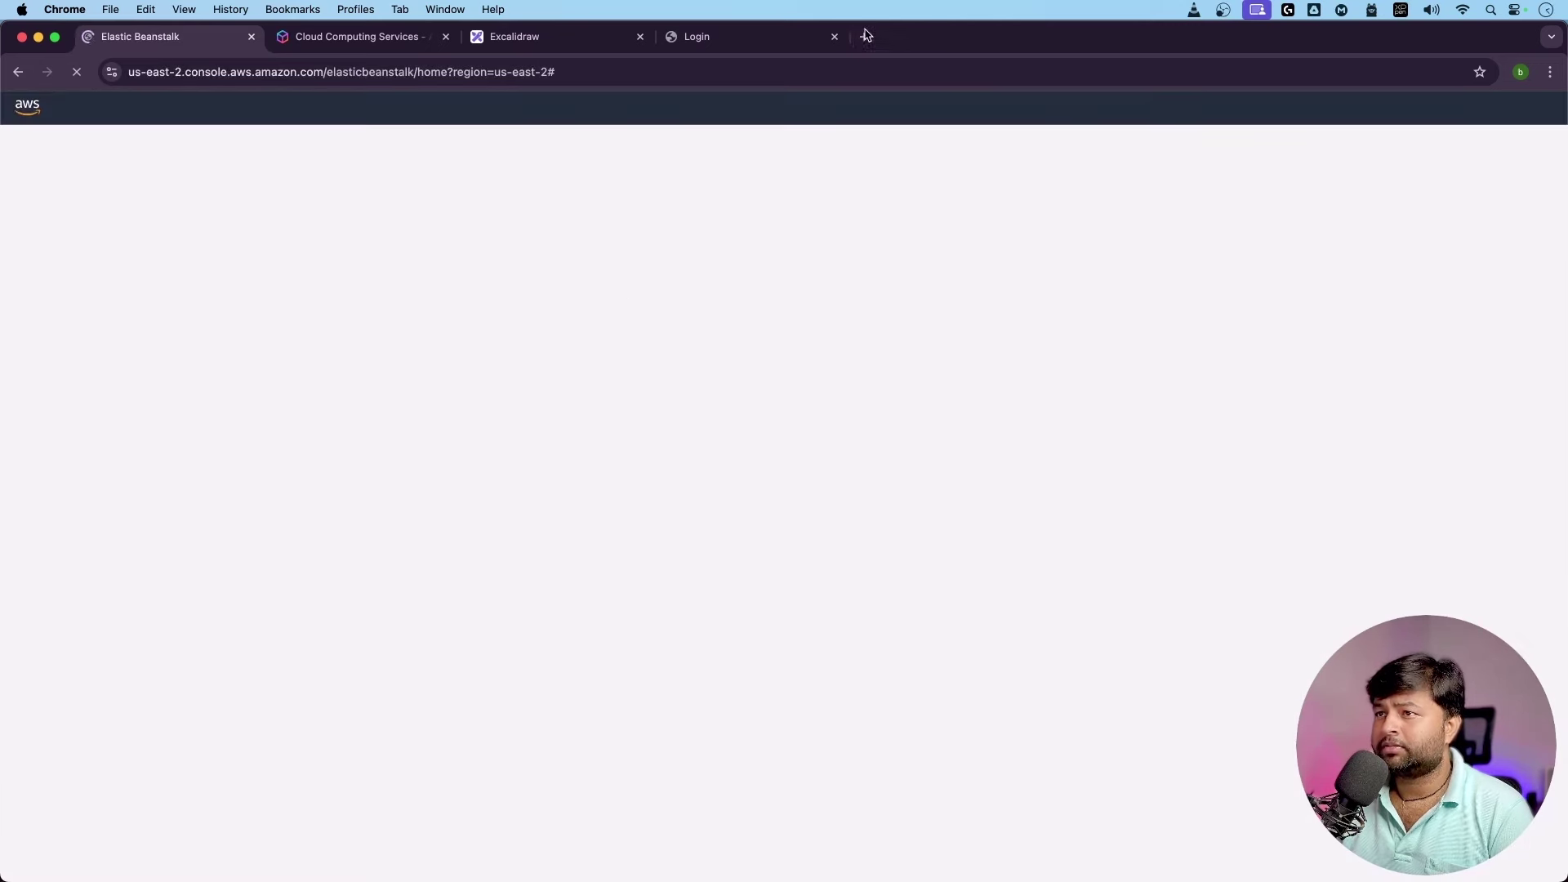
# Search Google in a new tab for "aws elastic beanstalk" and open the AWS Elastic Beanstalk product page.
pyautogui.click(864, 37)
pyautogui.write('aws ela')
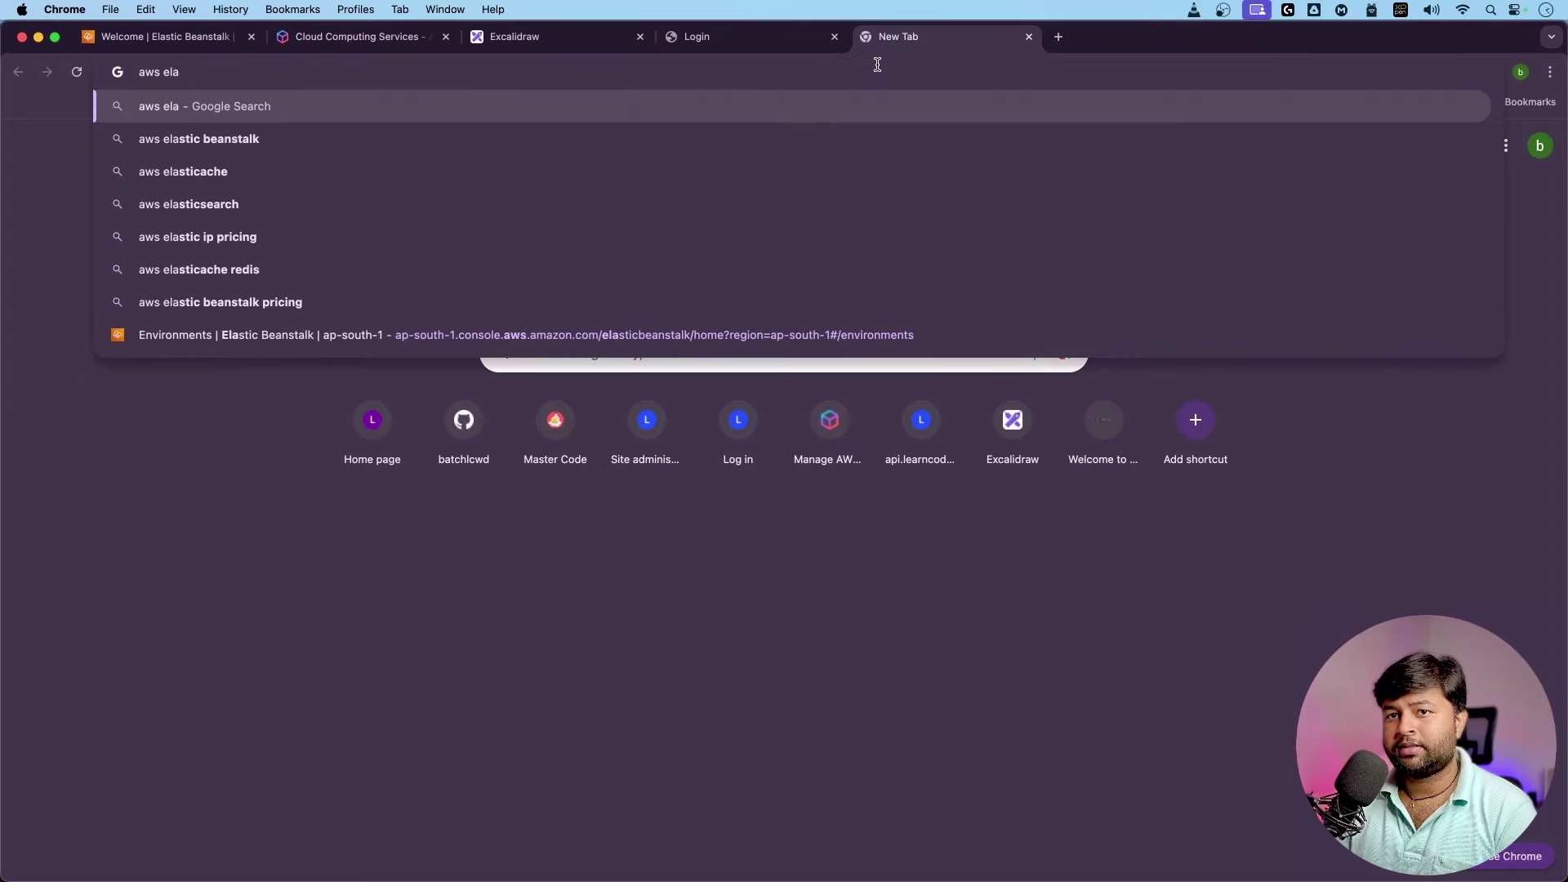
pyautogui.press('Down')
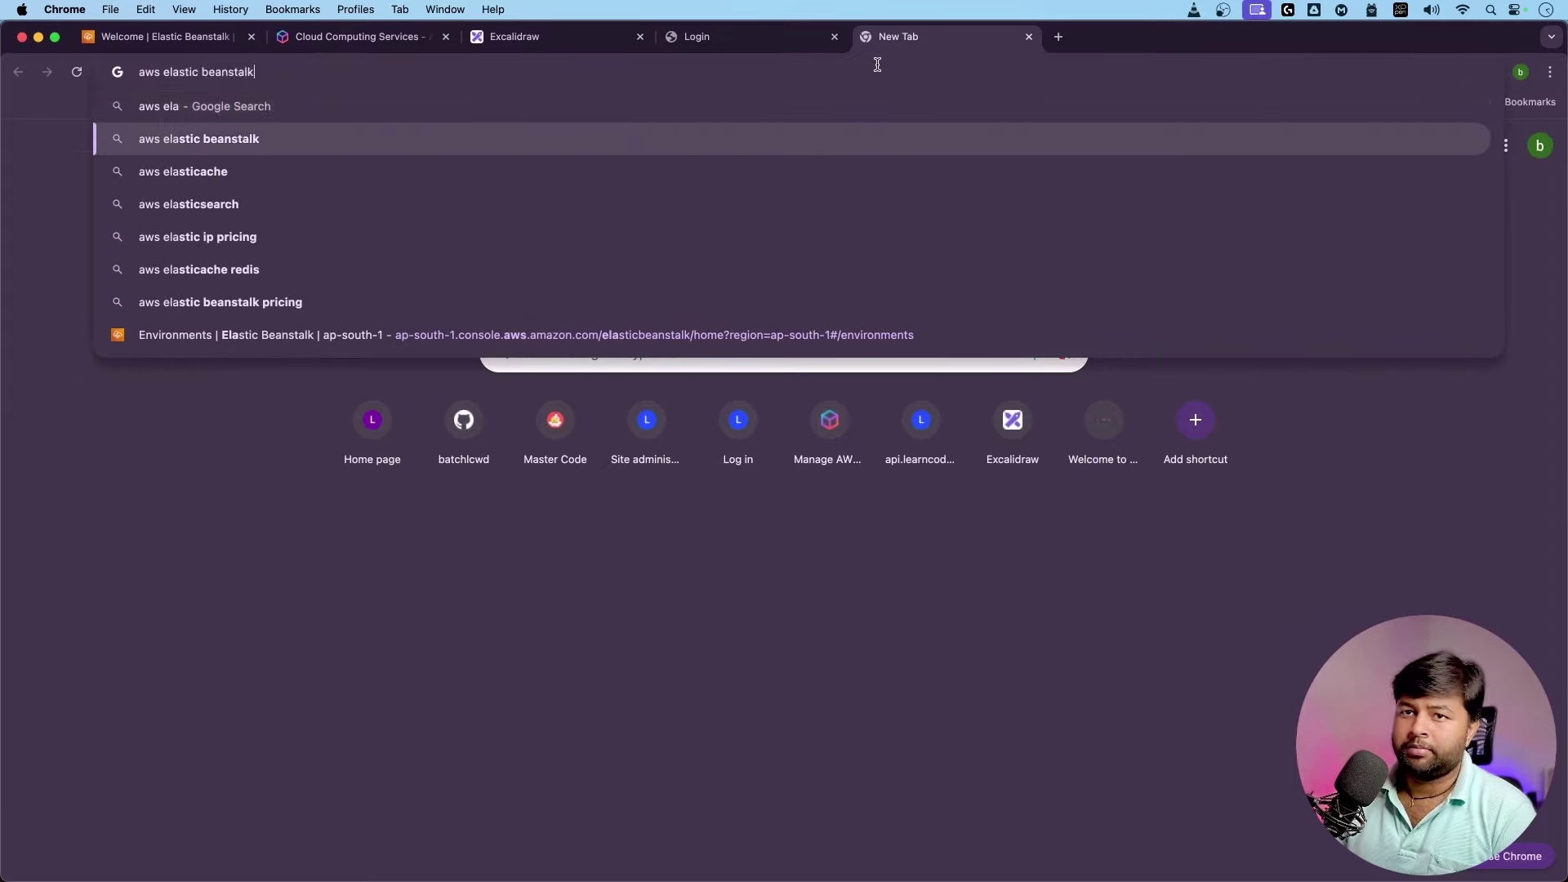
pyautogui.press('Return')
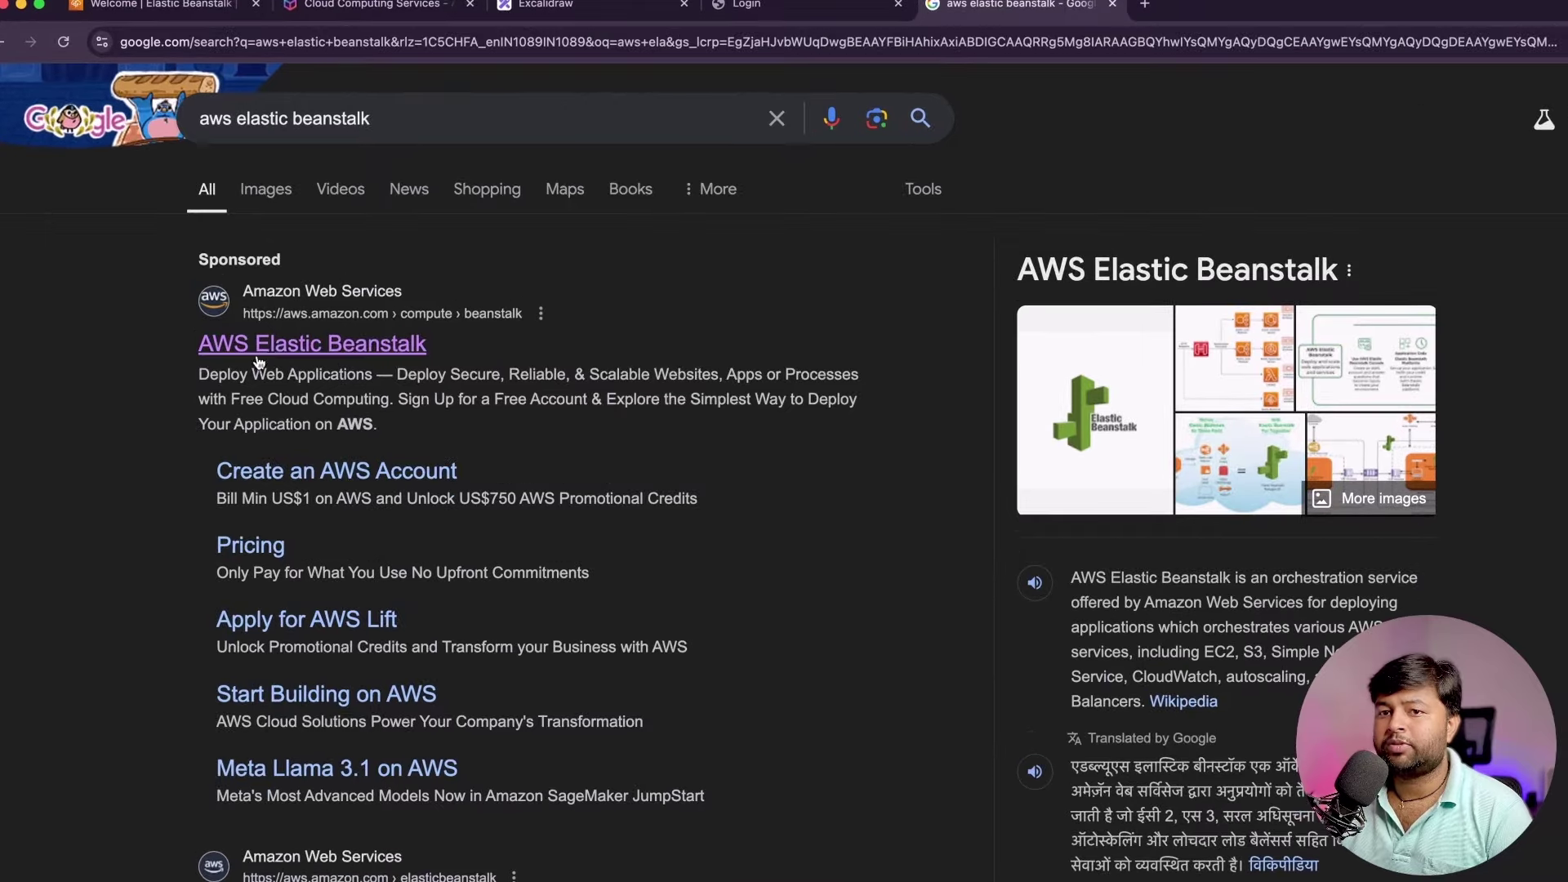
pyautogui.click(543, 361)
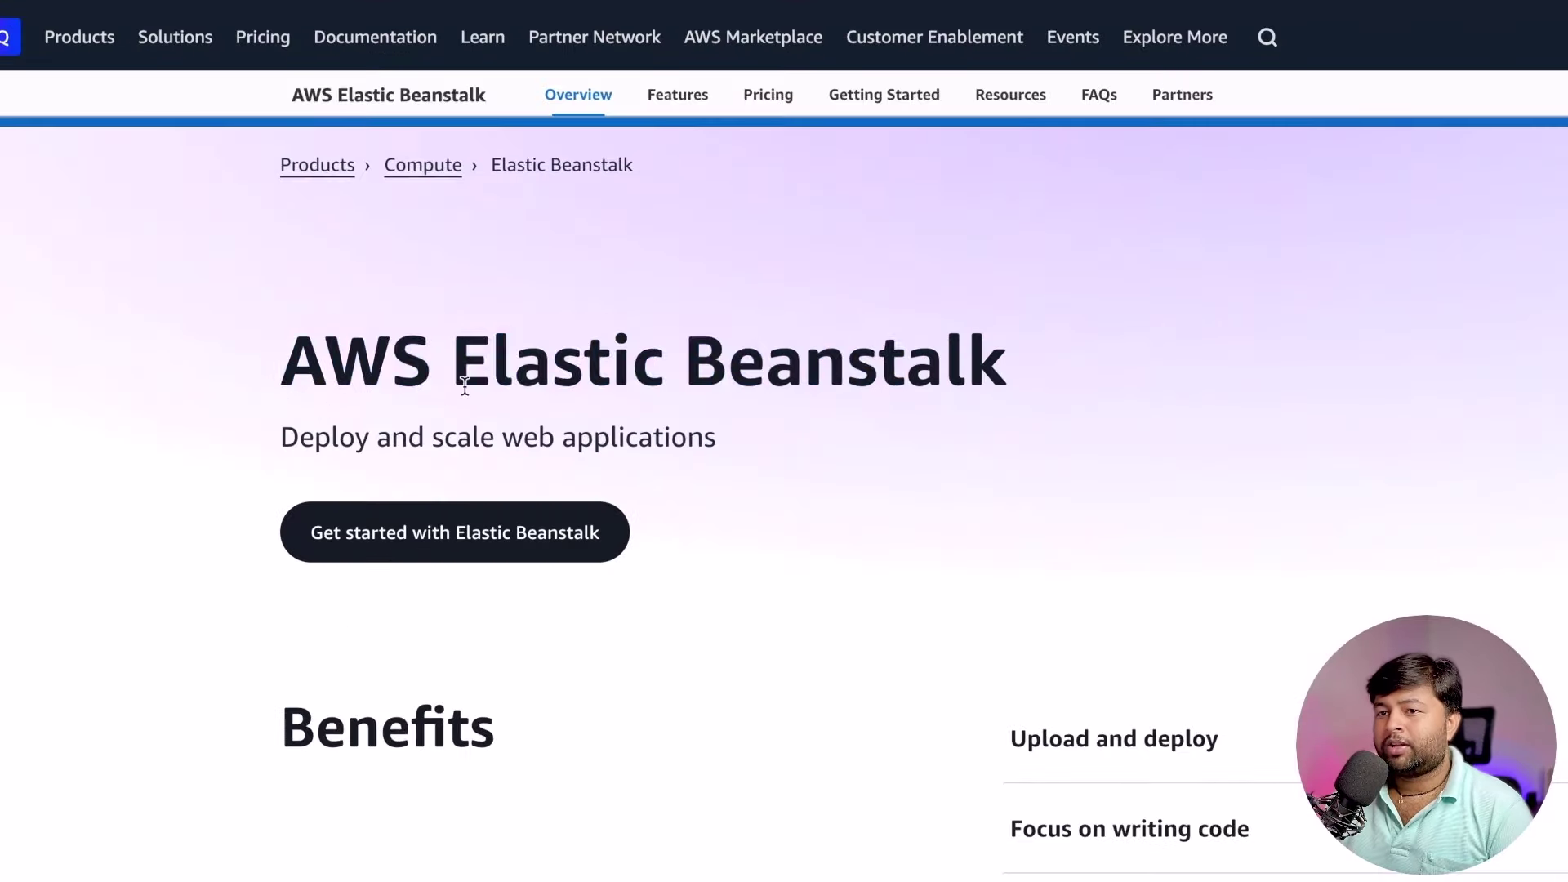
# Examine the product page's heading and tagline and its "Why Elastic Beanstalk?" description.
pyautogui.tripleClick(464, 386)
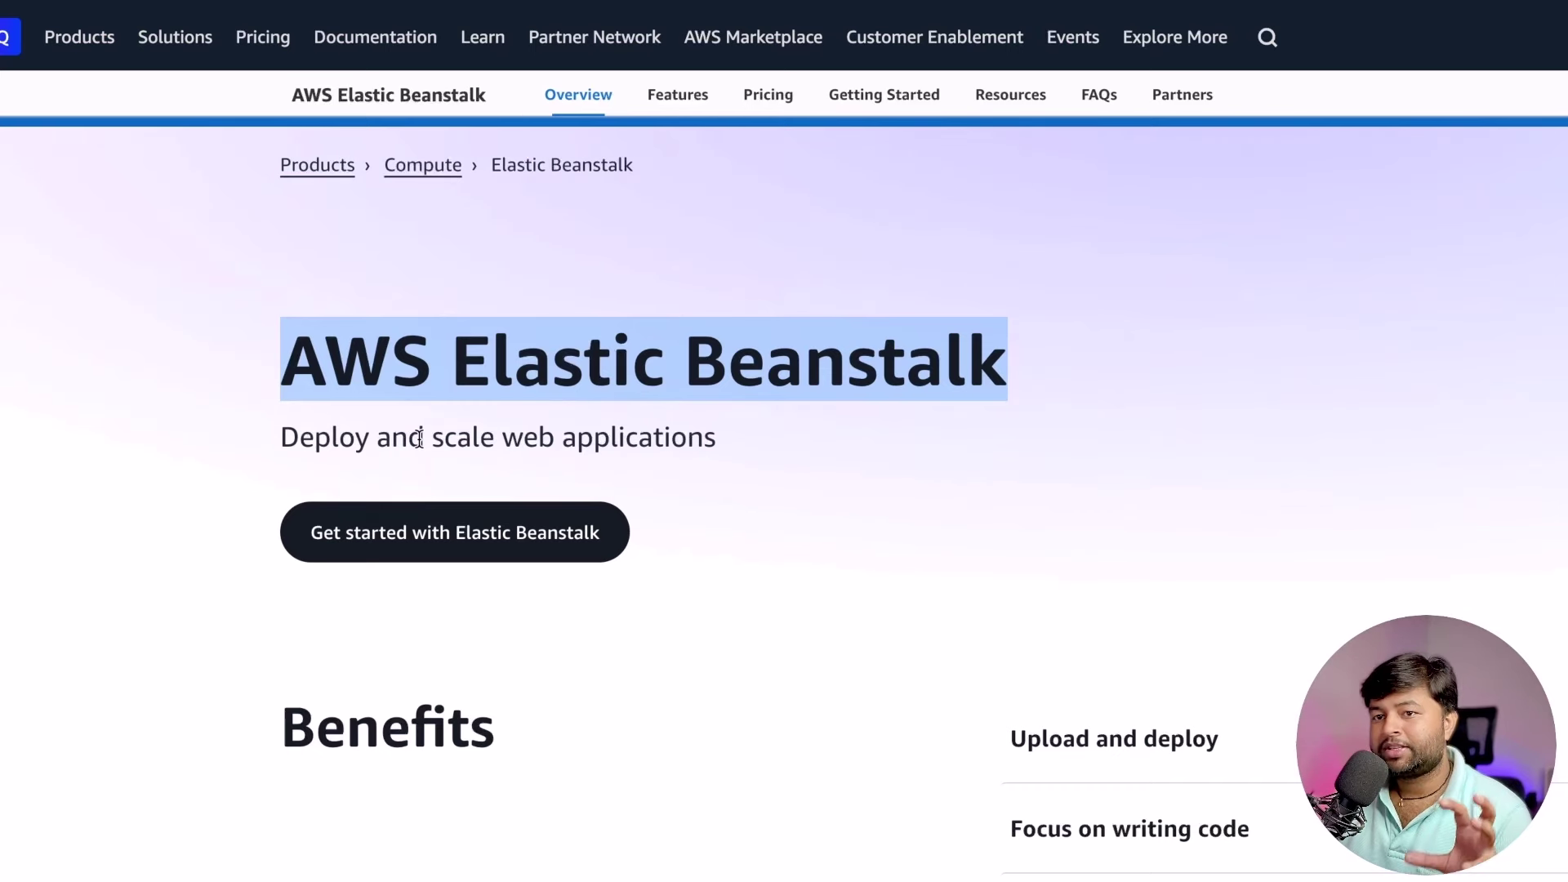
pyautogui.moveTo(286, 440); pyautogui.dragTo(753, 455)
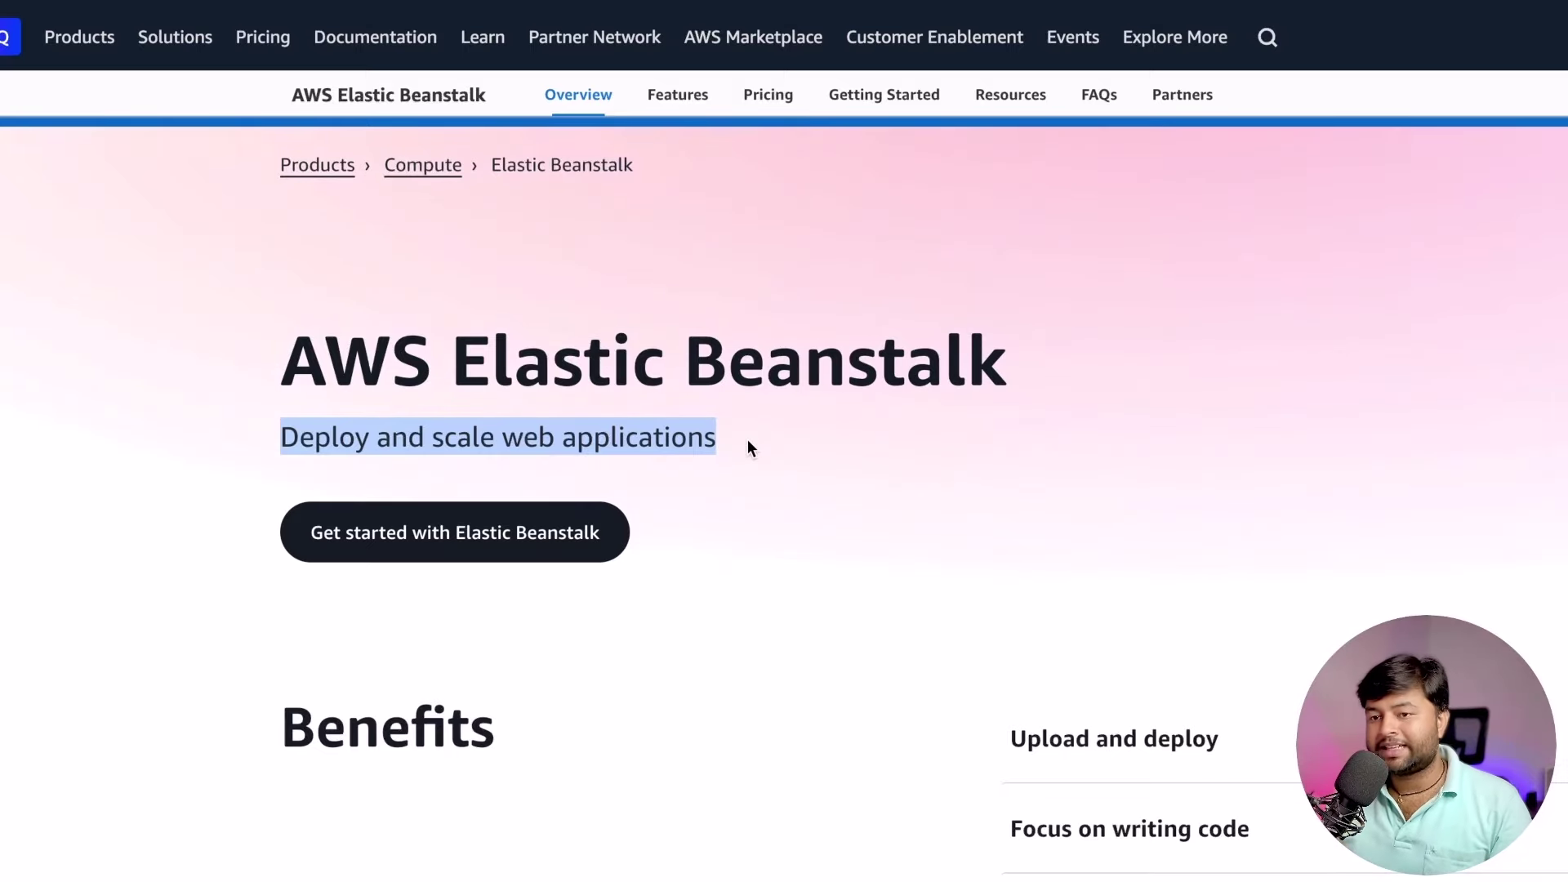
pyautogui.scroll(-5, 508, 458)
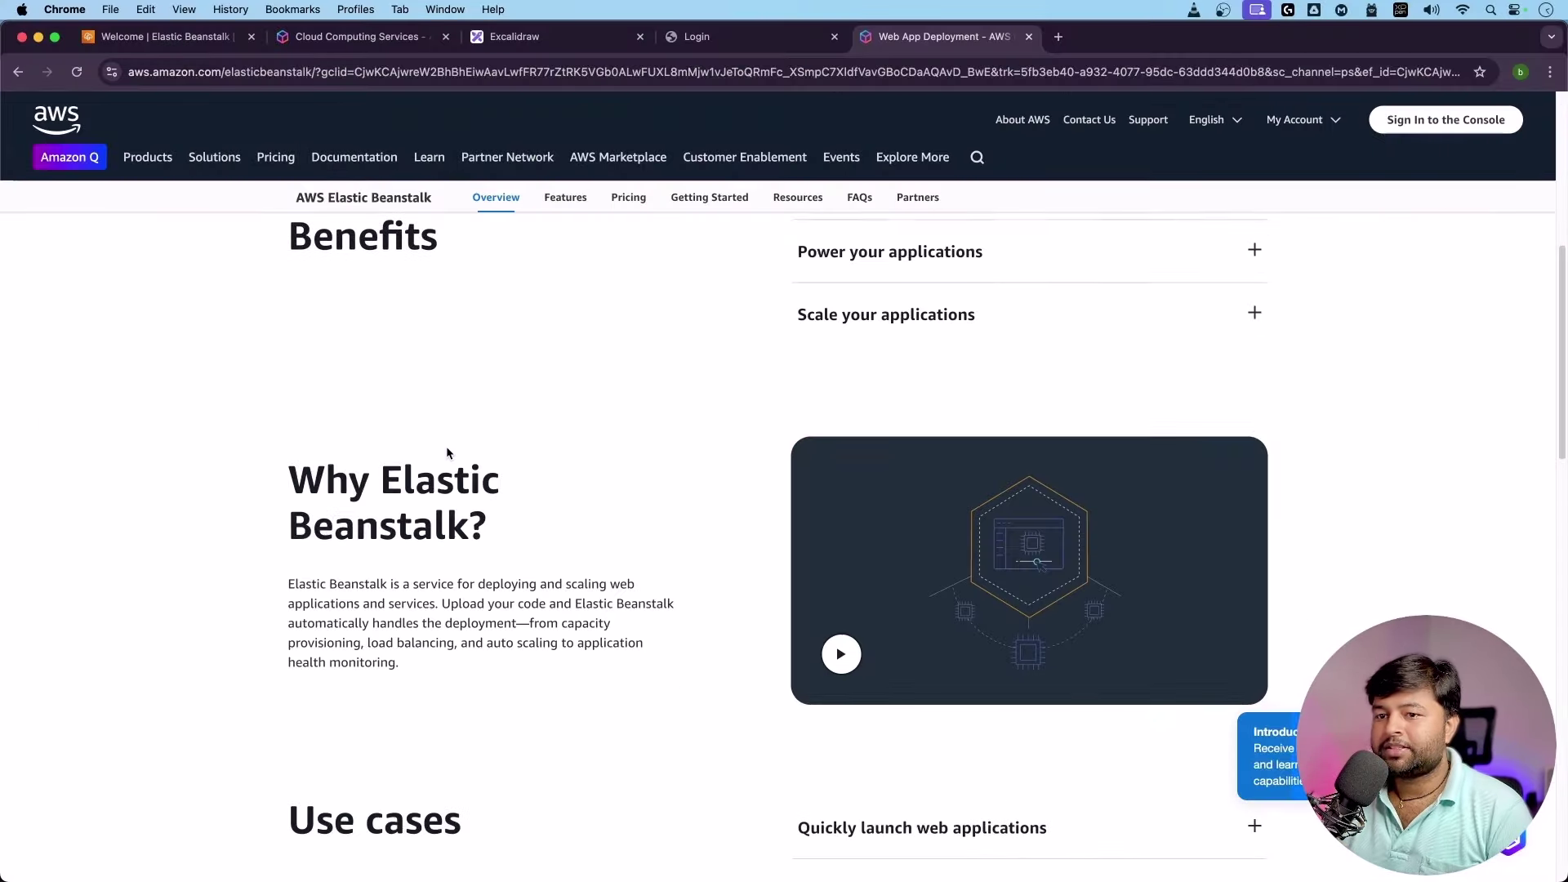
pyautogui.scroll(-3, 446, 453)
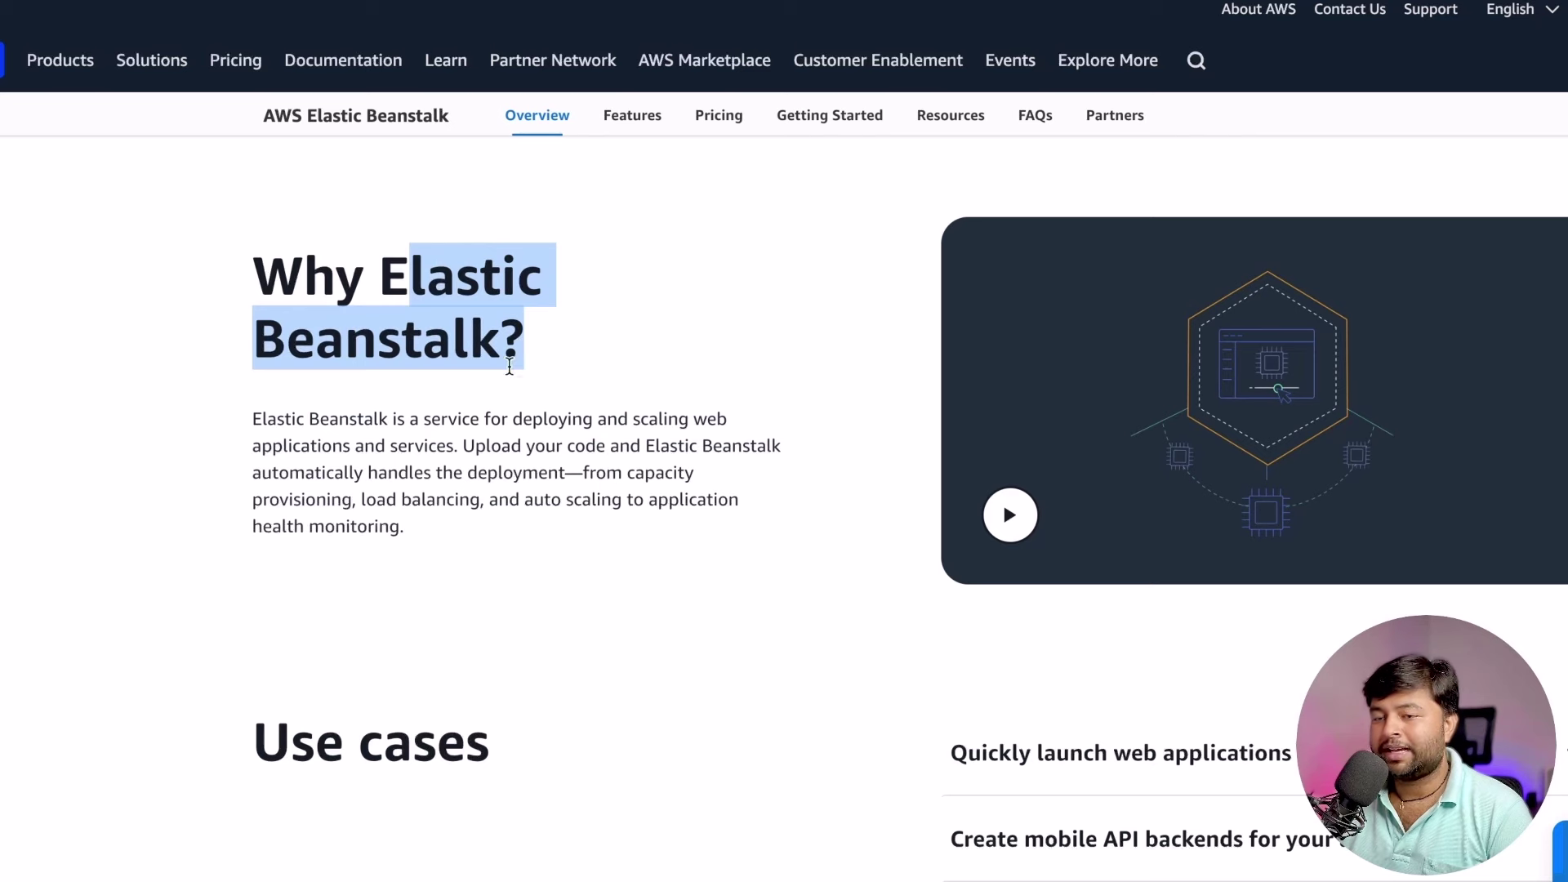
pyautogui.moveTo(262, 419); pyautogui.dragTo(602, 420)
pyautogui.click(287, 441)
pyautogui.moveTo(286, 441); pyautogui.dragTo(149, 420)
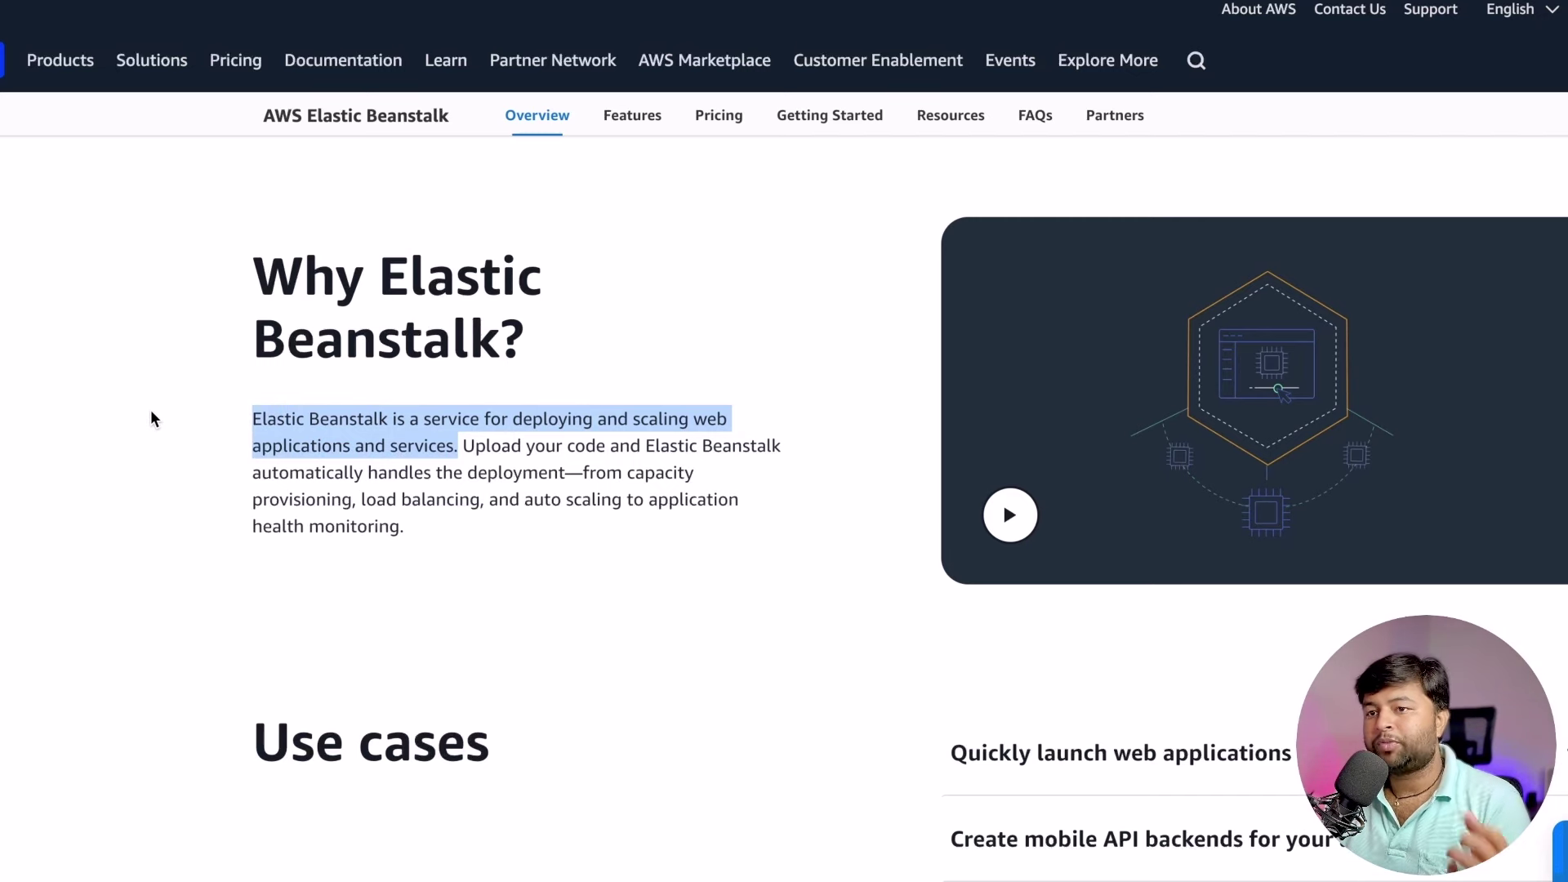
pyautogui.moveTo(463, 447); pyautogui.dragTo(742, 448)
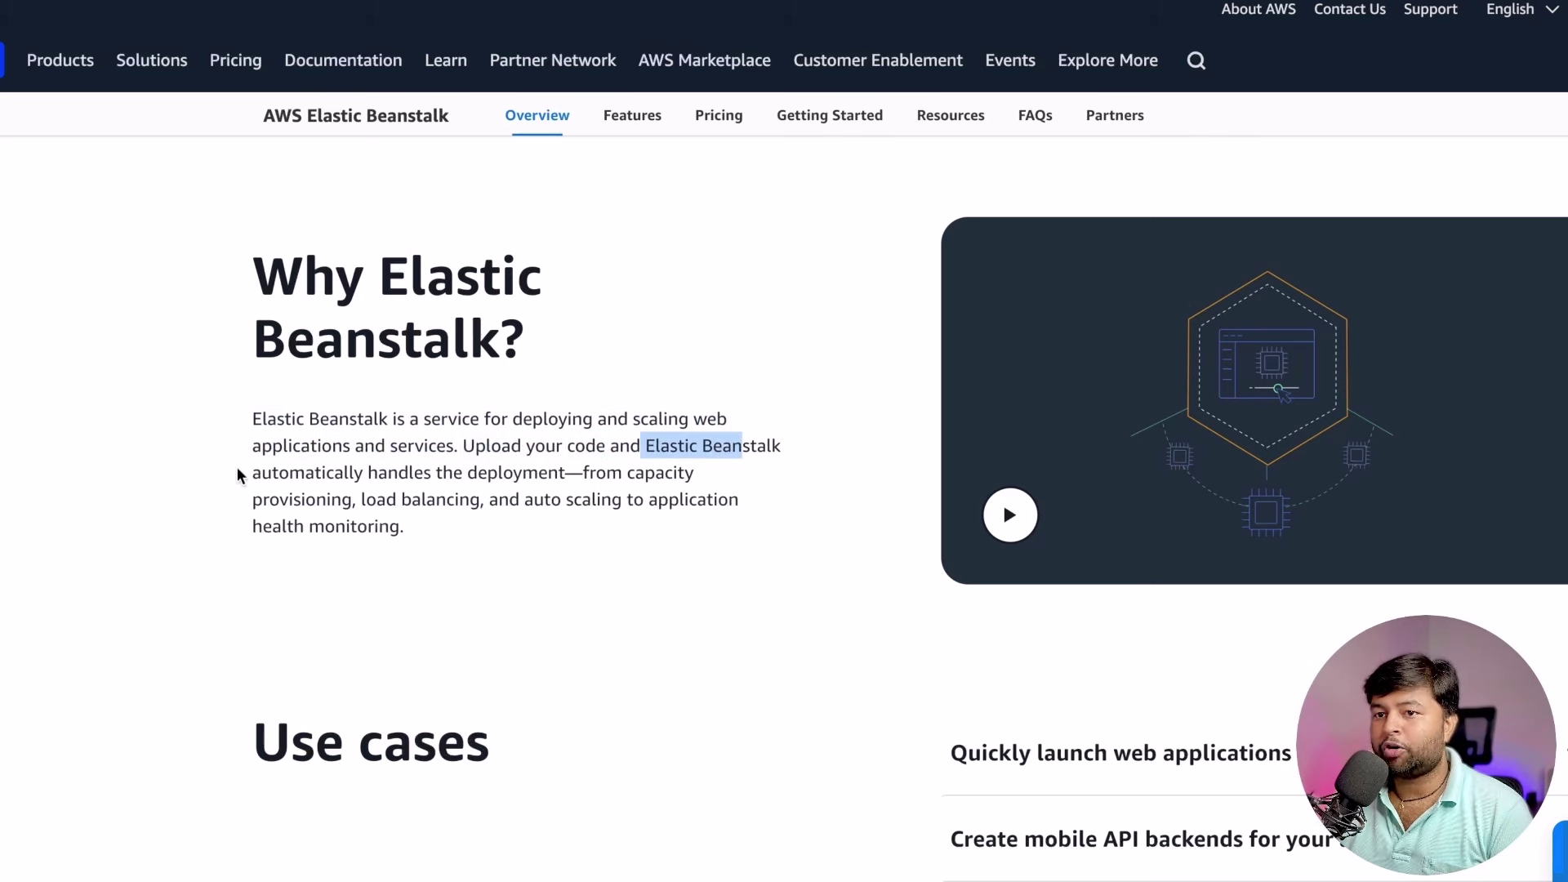
pyautogui.moveTo(239, 475); pyautogui.dragTo(568, 474)
pyautogui.moveTo(786, 446); pyautogui.dragTo(454, 447)
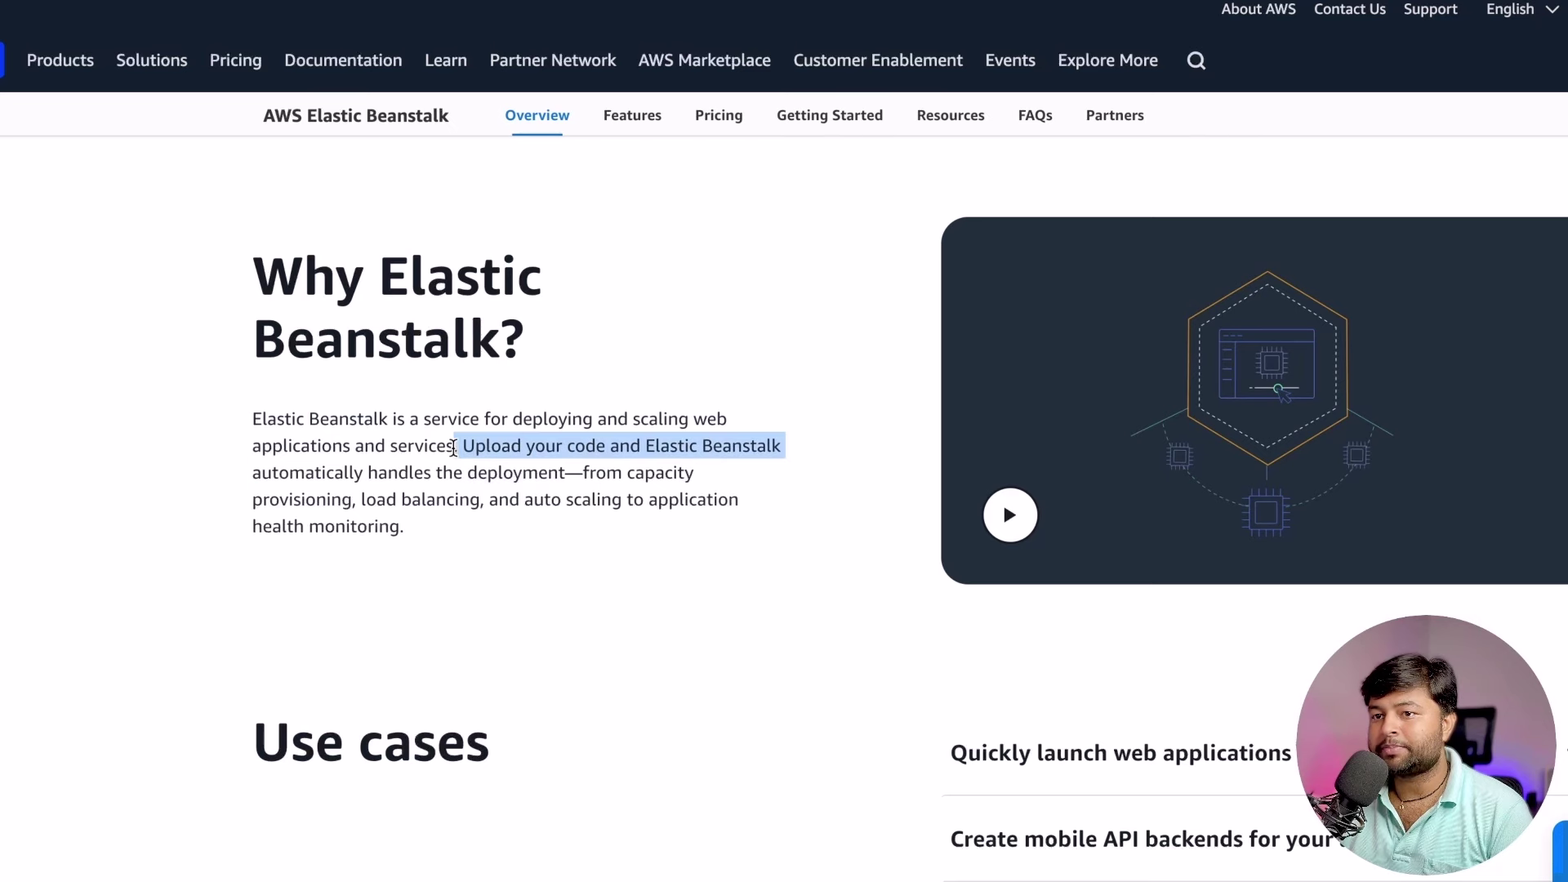
# Copy "Elastic Beanstalk automatically handles the deployment" from the product page and paste it below the ubuntu box in Excalidraw.
pyautogui.moveTo(560, 474); pyautogui.dragTo(642, 446)
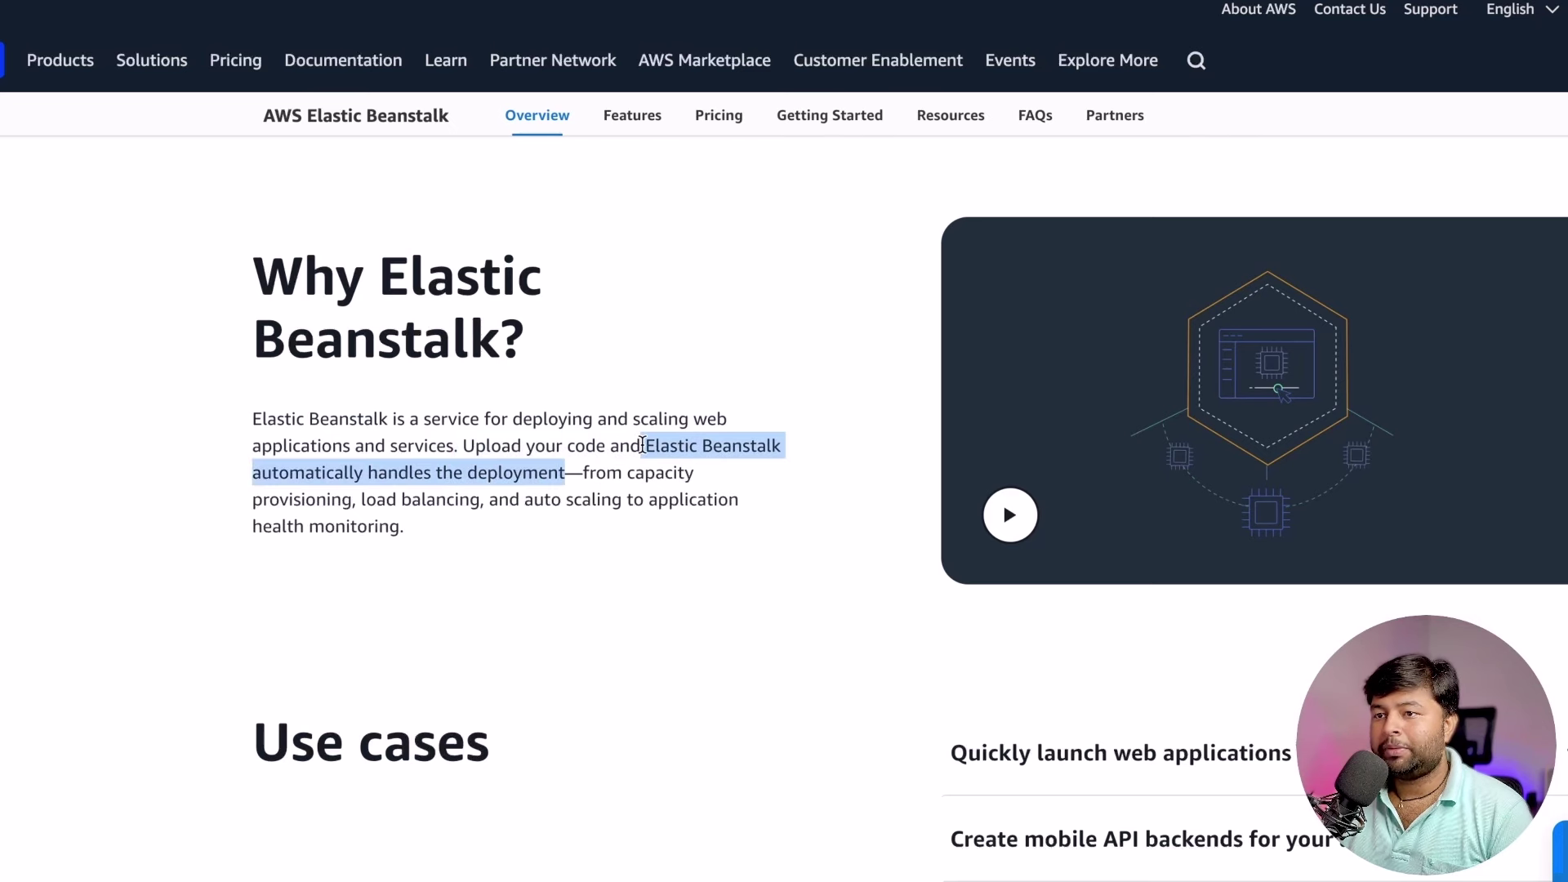
pyautogui.rightClick(642, 446)
pyautogui.click(668, 488)
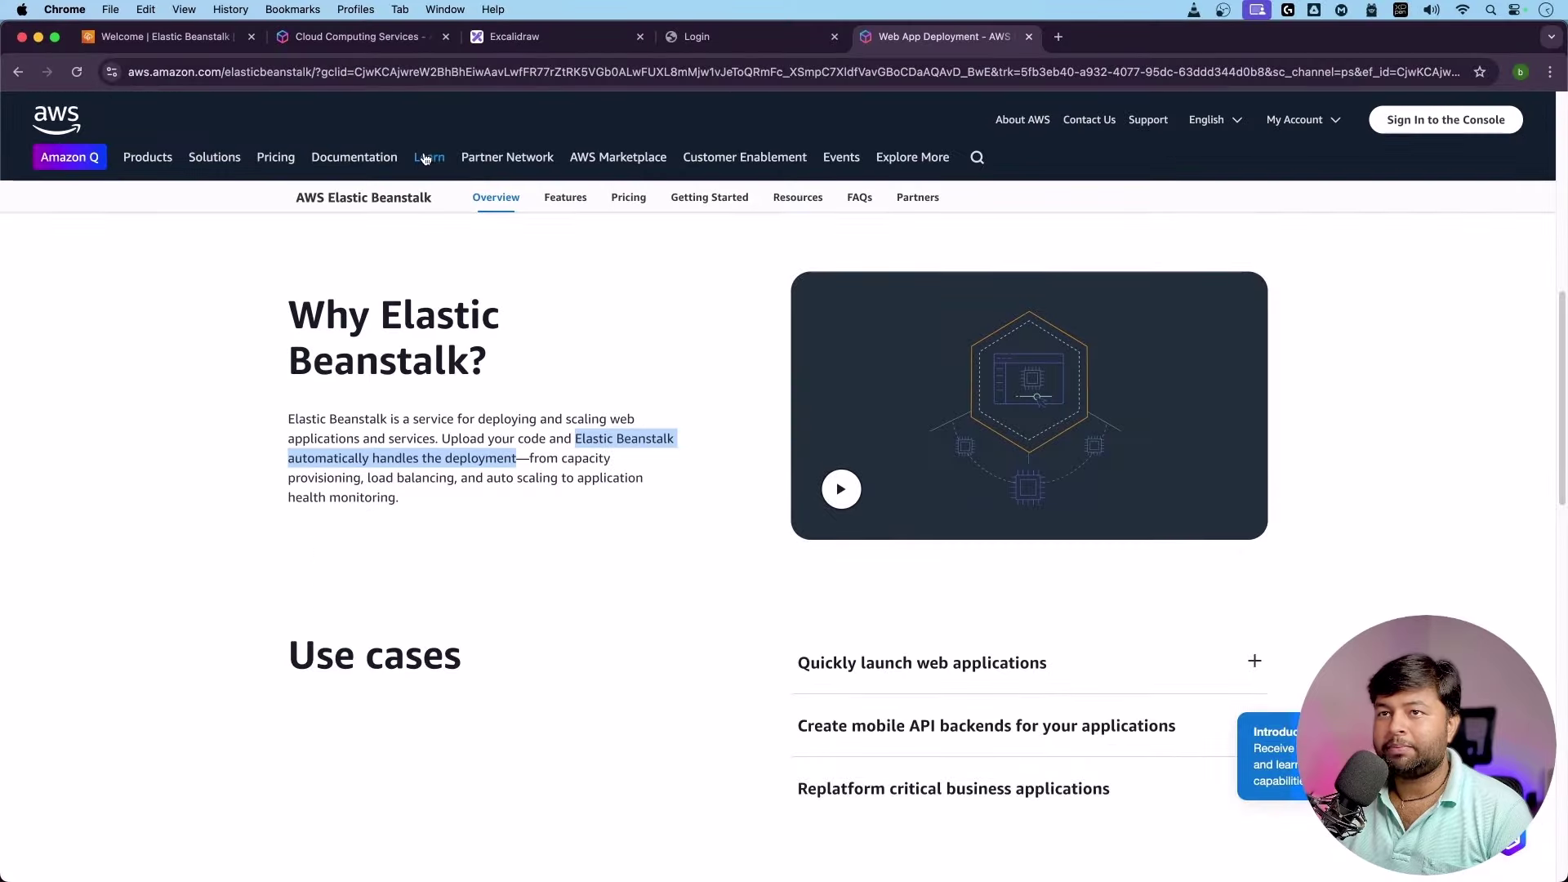
pyautogui.click(515, 36)
pyautogui.press('super+v')
pyautogui.moveTo(825, 416); pyautogui.dragTo(787, 770)
pyautogui.scroll(-5, 689, 690)
pyautogui.hscroll(3, 689, 686)
pyautogui.click(560, 630)
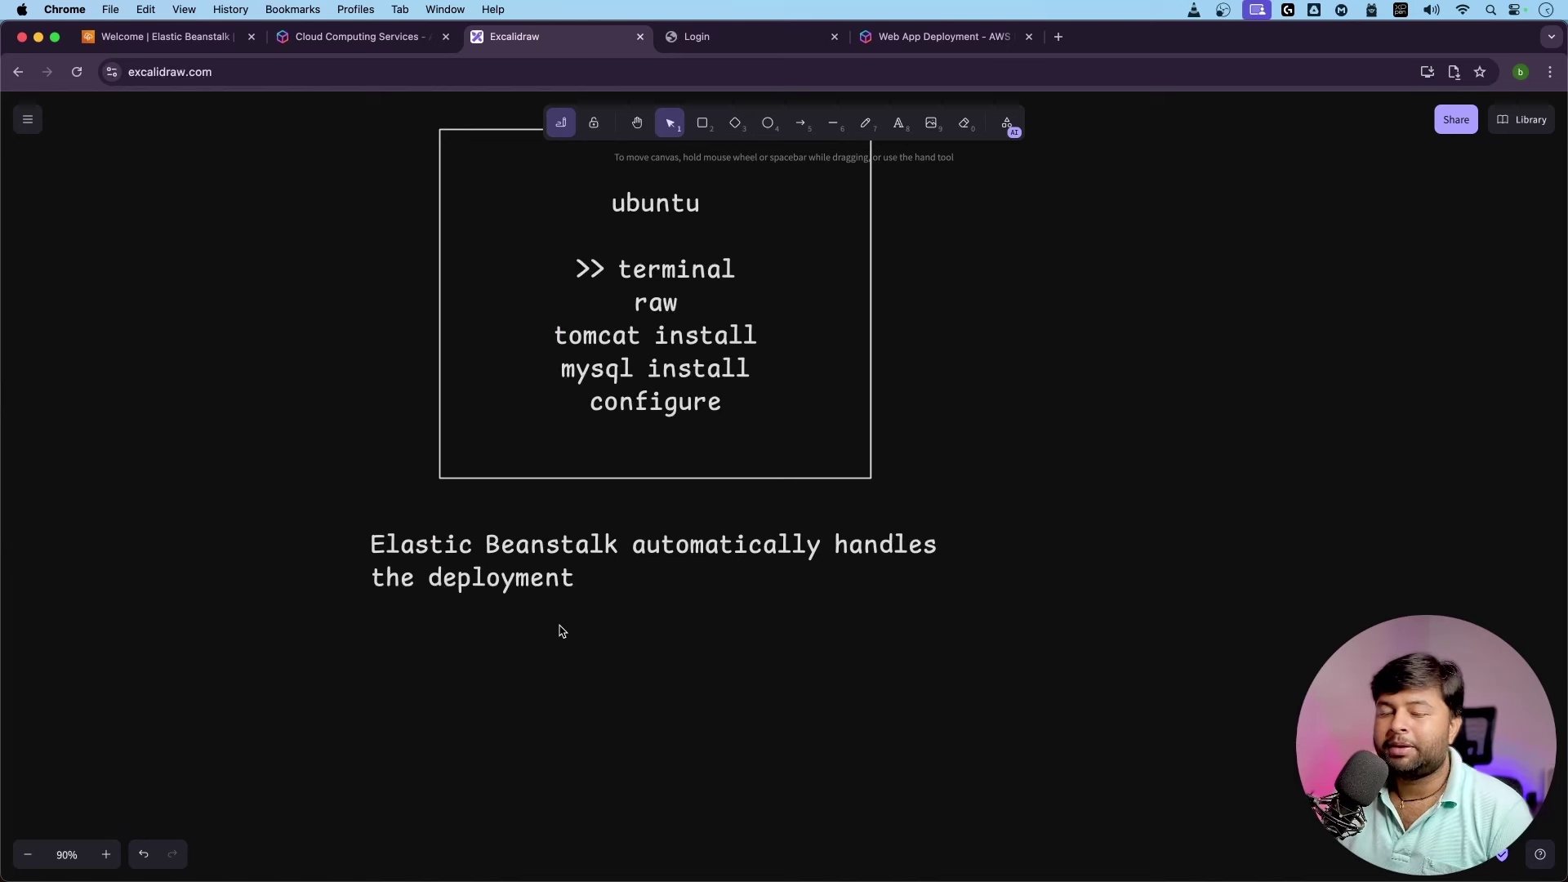
# Add the text "web server" below the Elastic Beanstalk note and draw a rectangle around it.
pyautogui.doubleClick(642, 658)
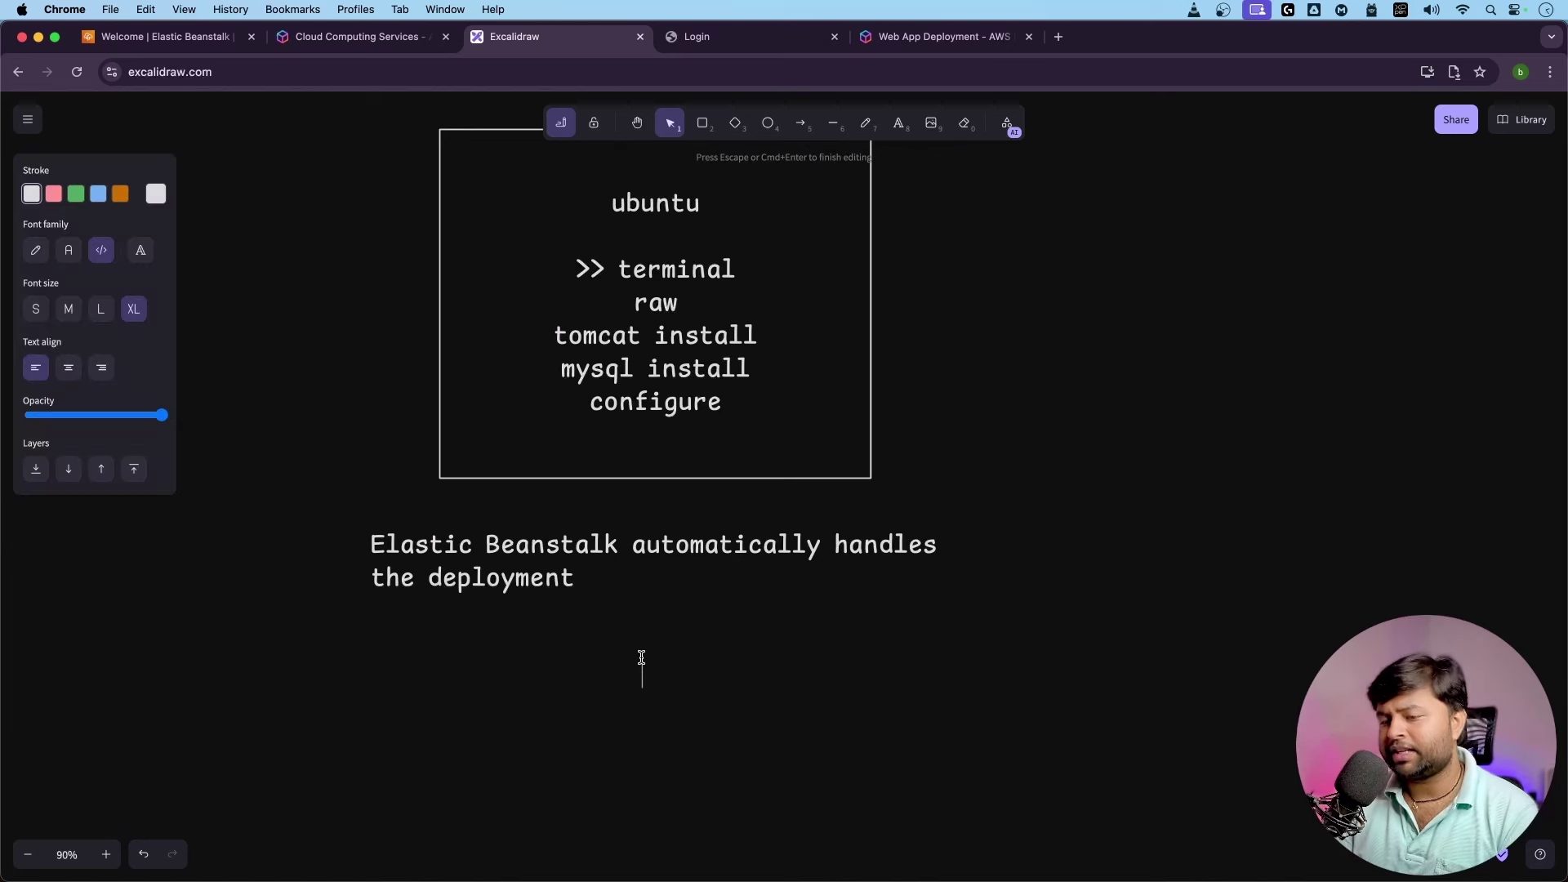
pyautogui.write('web server')
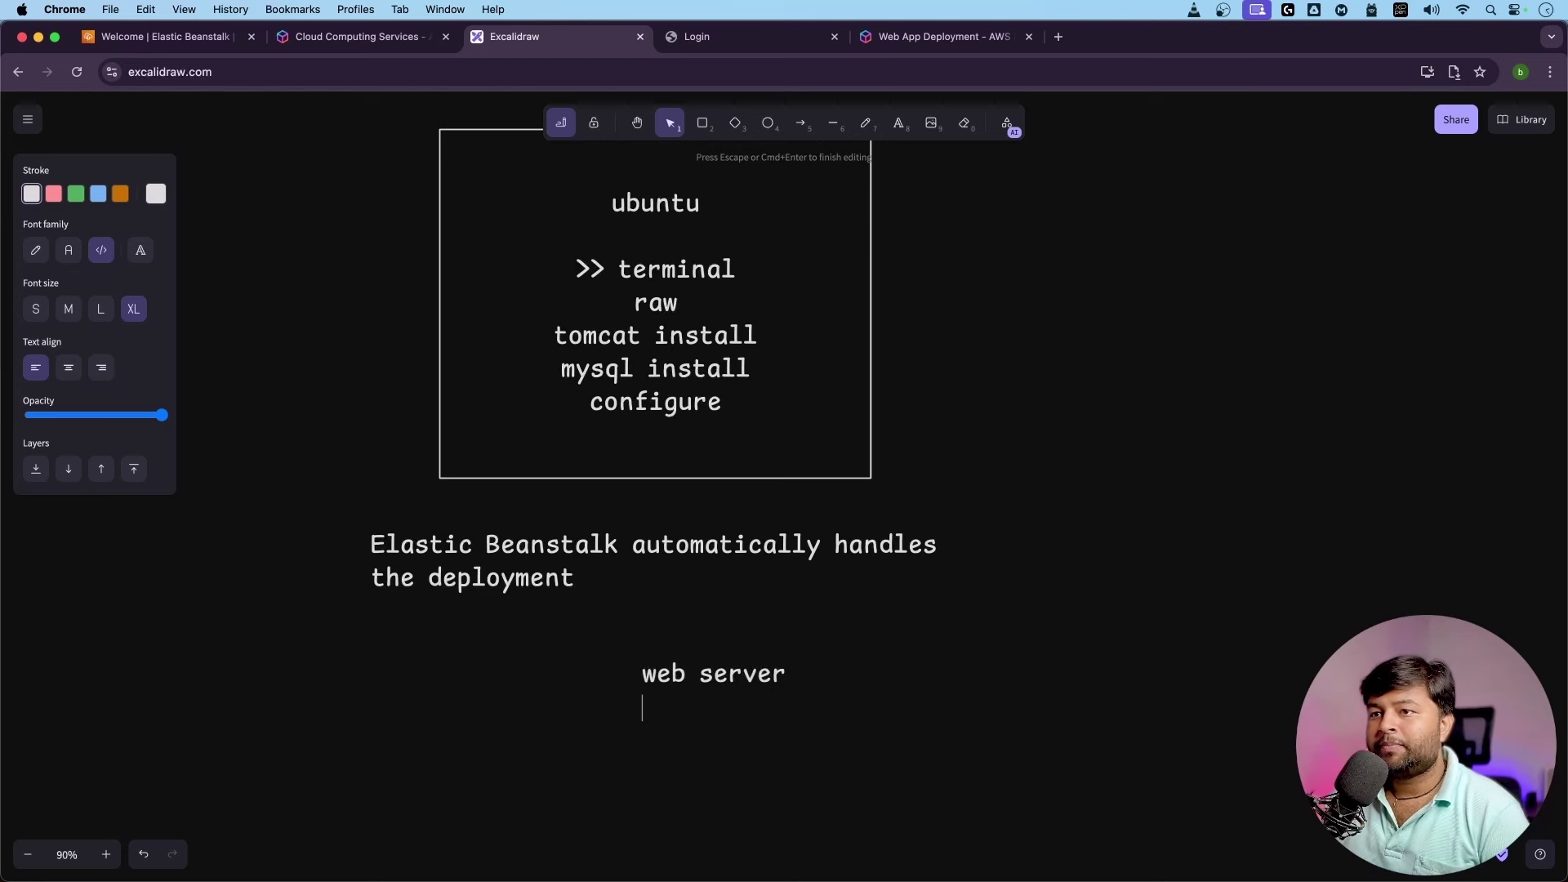
pyautogui.click(766, 483)
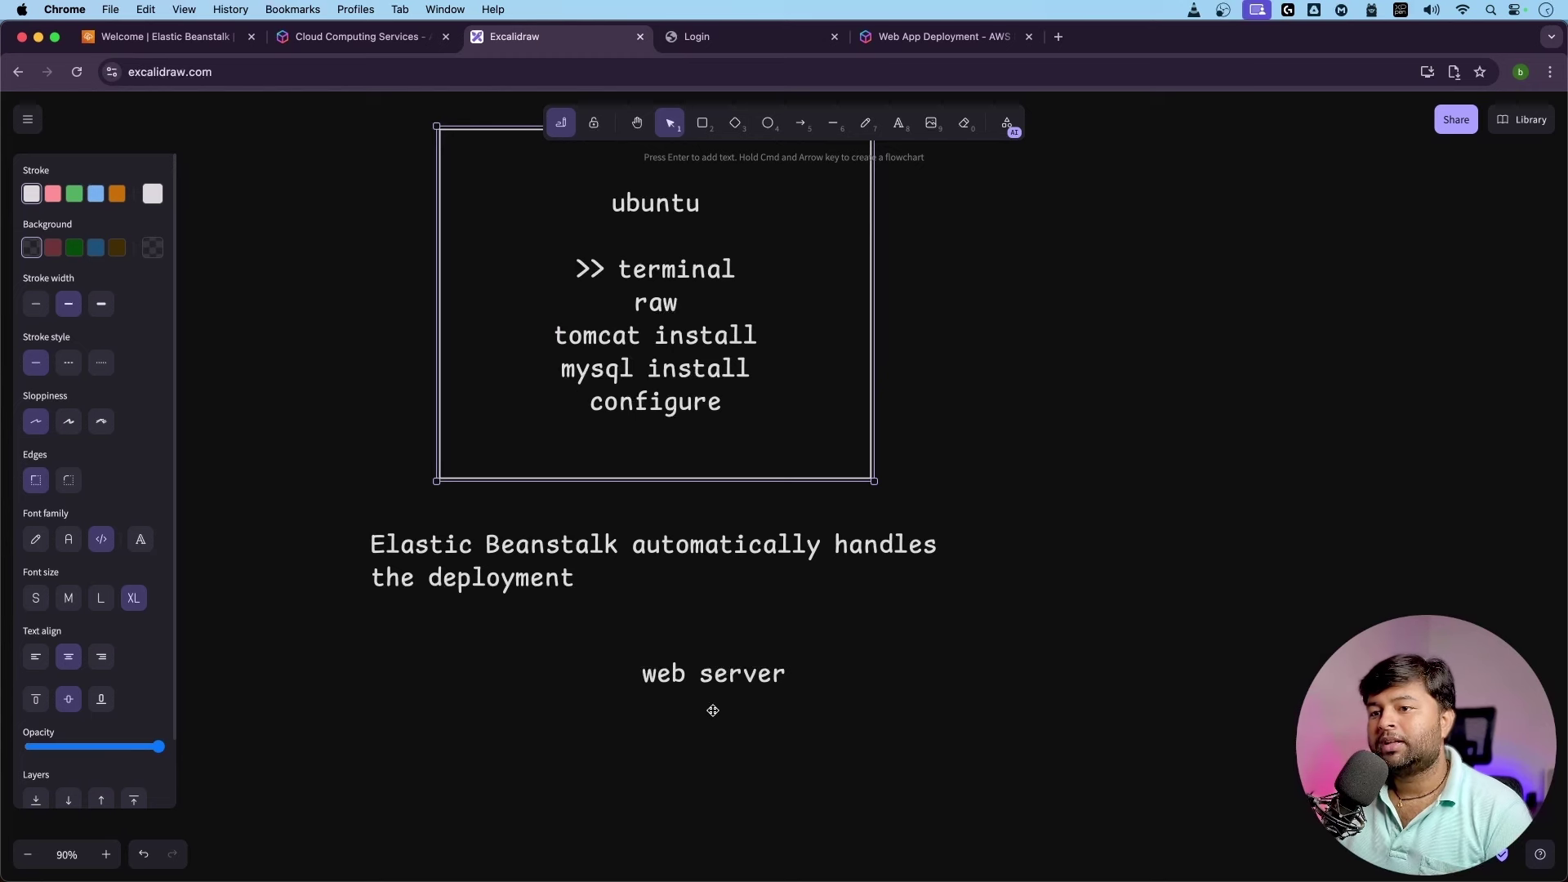
pyautogui.press('r')
pyautogui.moveTo(494, 619); pyautogui.dragTo(981, 870)
pyautogui.moveTo(880, 819)
pyautogui.mouseDown()
pyautogui.moveTo(840, 788)
pyautogui.moveTo(835, 809)
pyautogui.mouseUp()
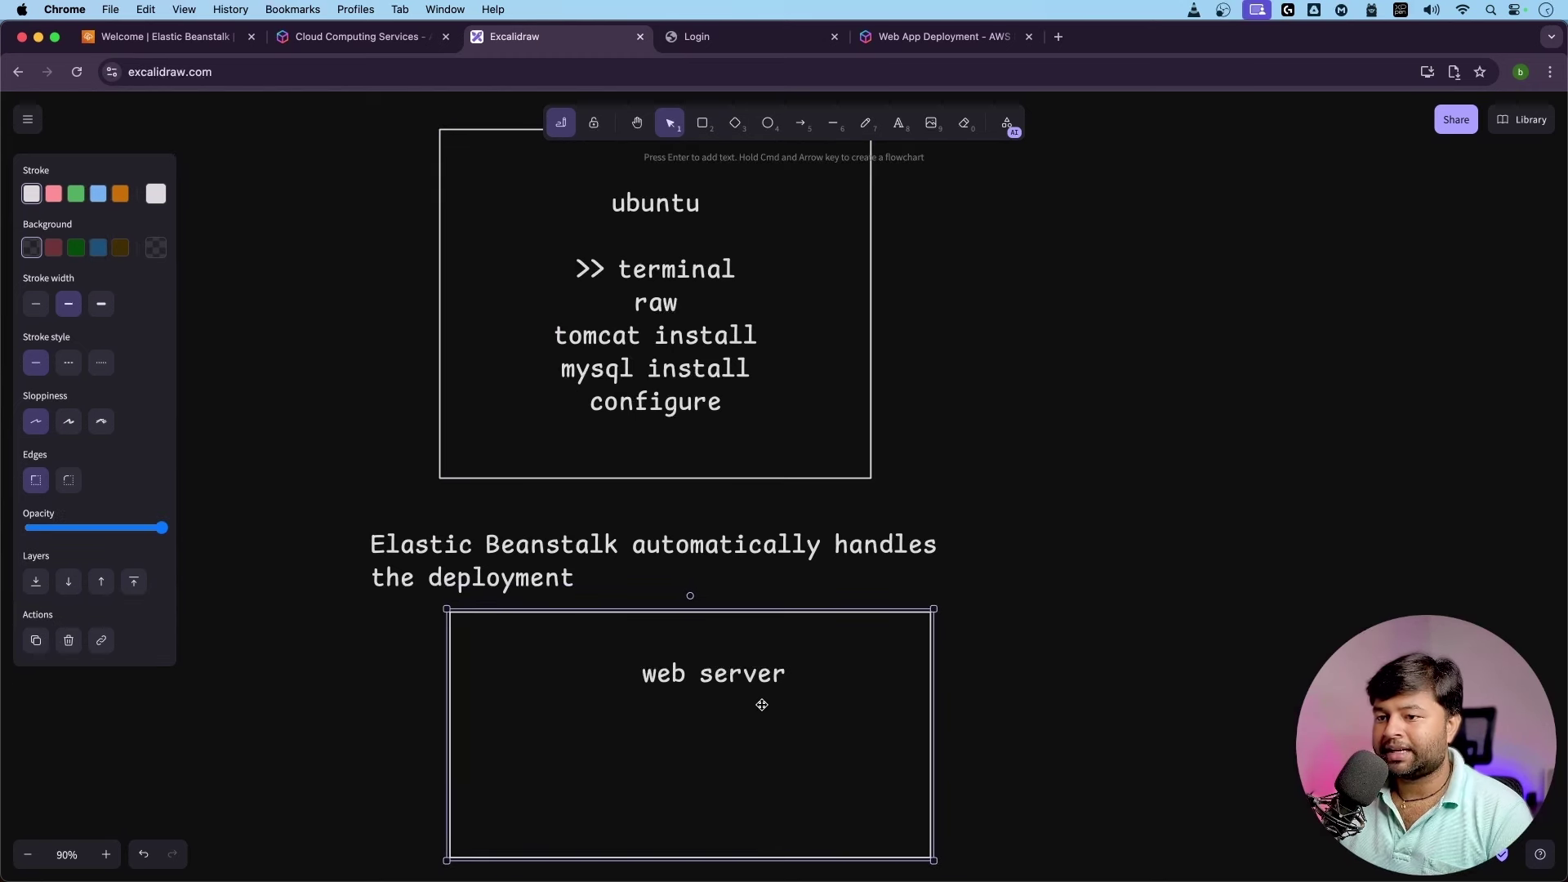
pyautogui.moveTo(700, 690); pyautogui.dragTo(643, 688)
# Add the lines "mysql sql" and "configure automatically" under "web server" and shift the text block to the middle of its rectangle.
pyautogui.doubleClick(660, 700)
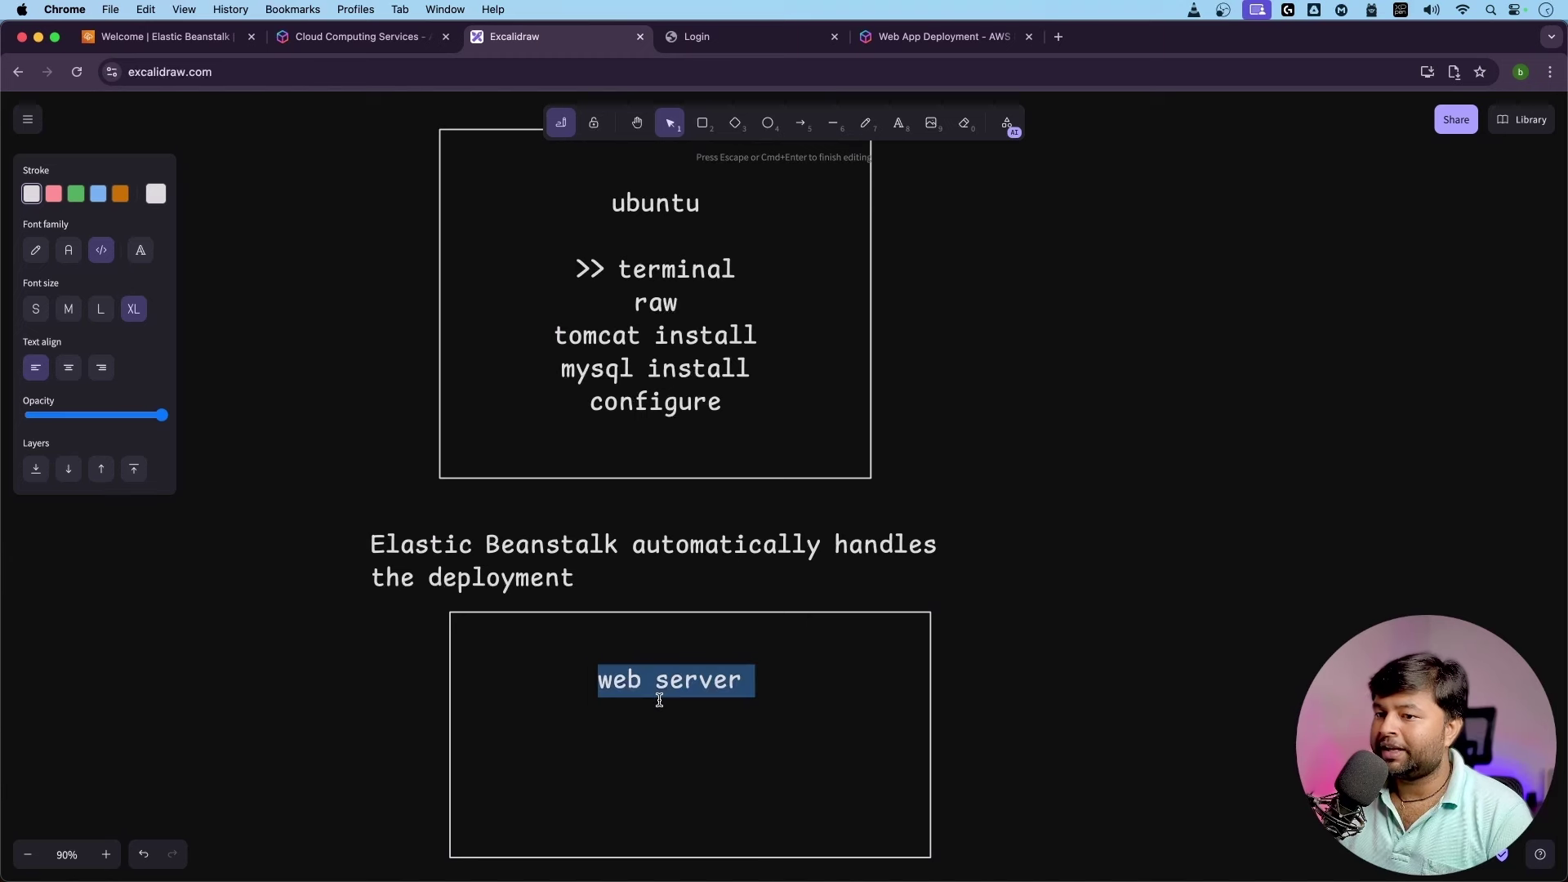
pyautogui.press('Right')
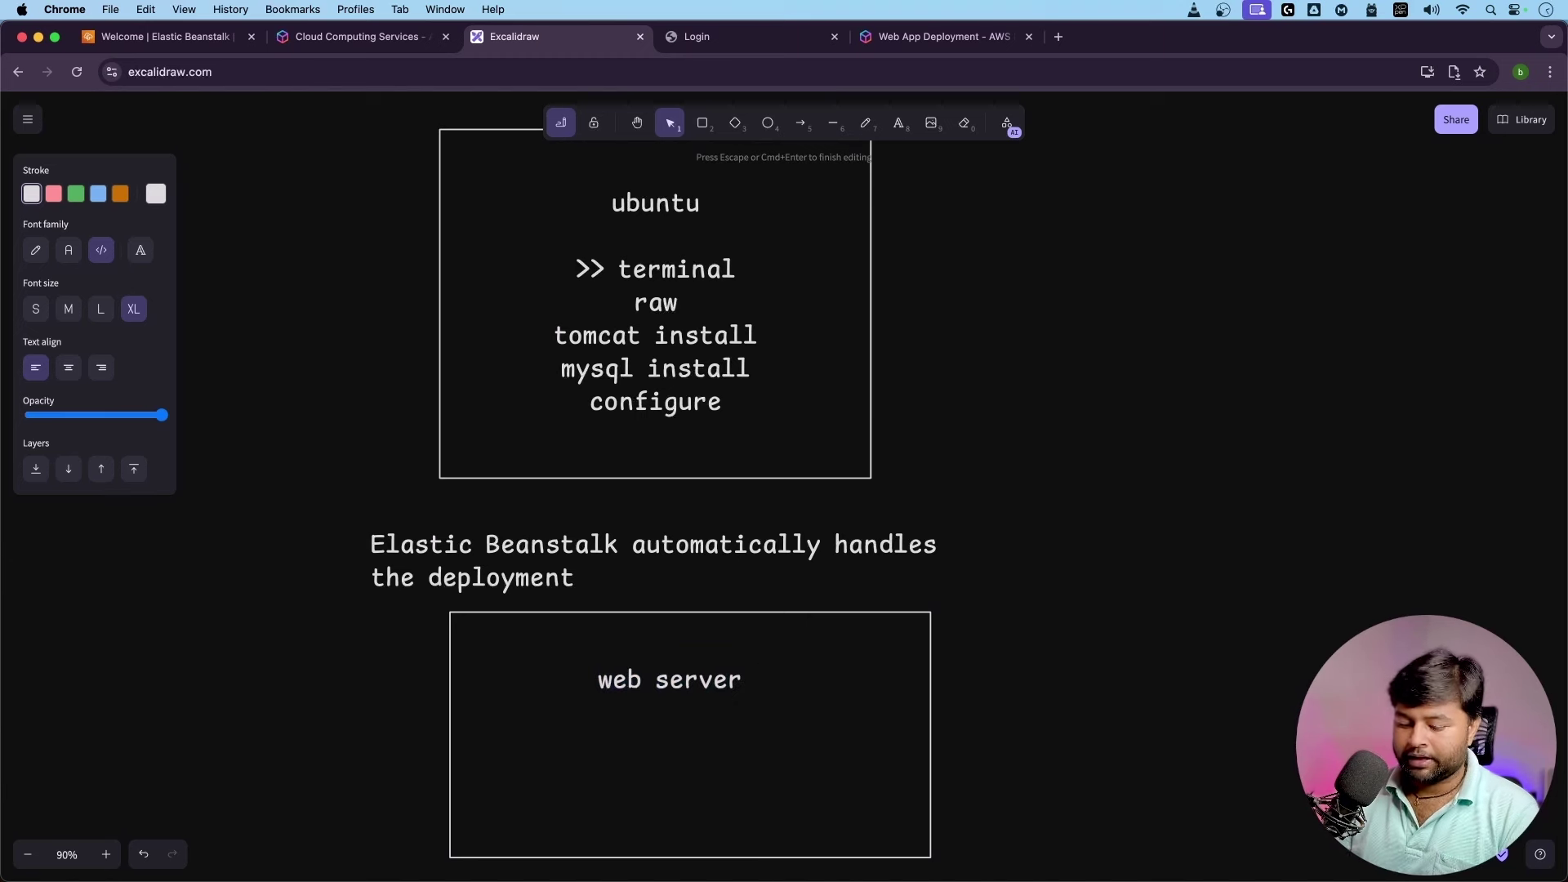
pyautogui.write('mysql sql')
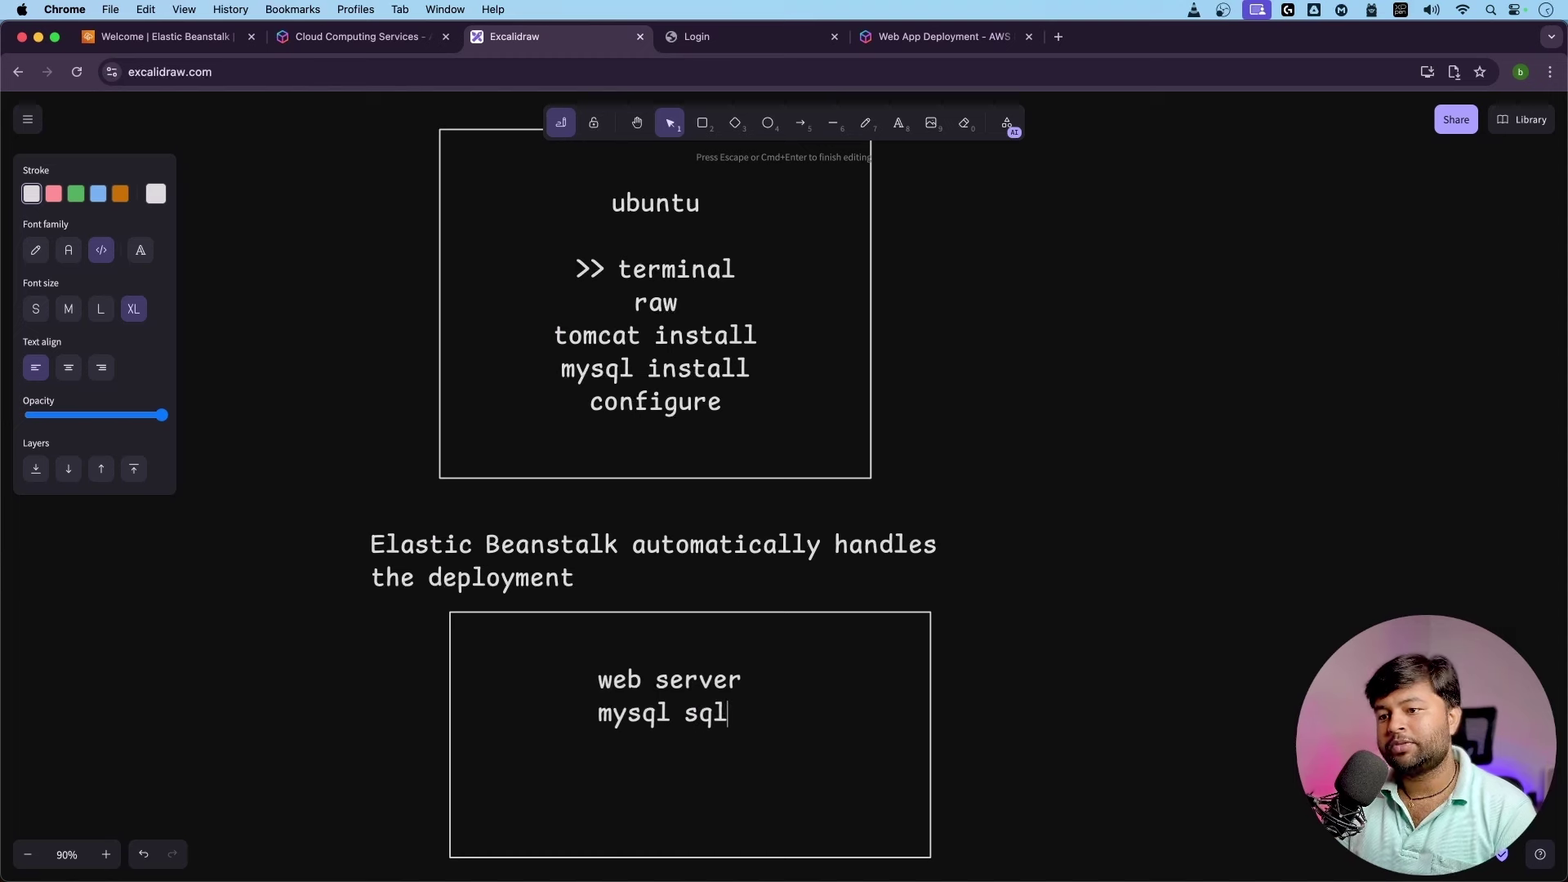
pyautogui.press('Return')
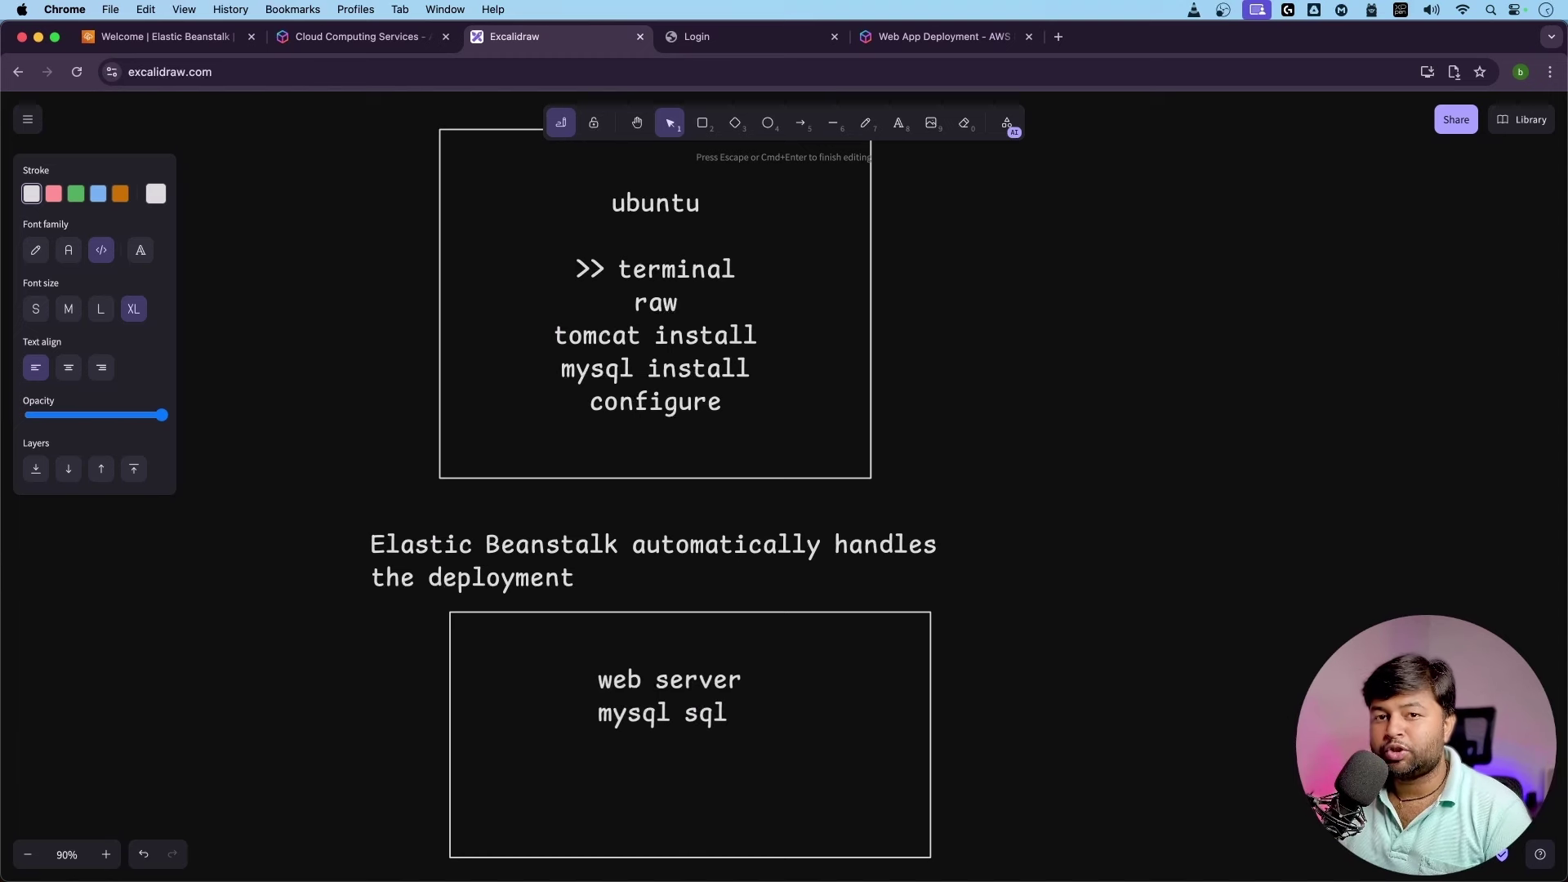
pyautogui.write('configure')
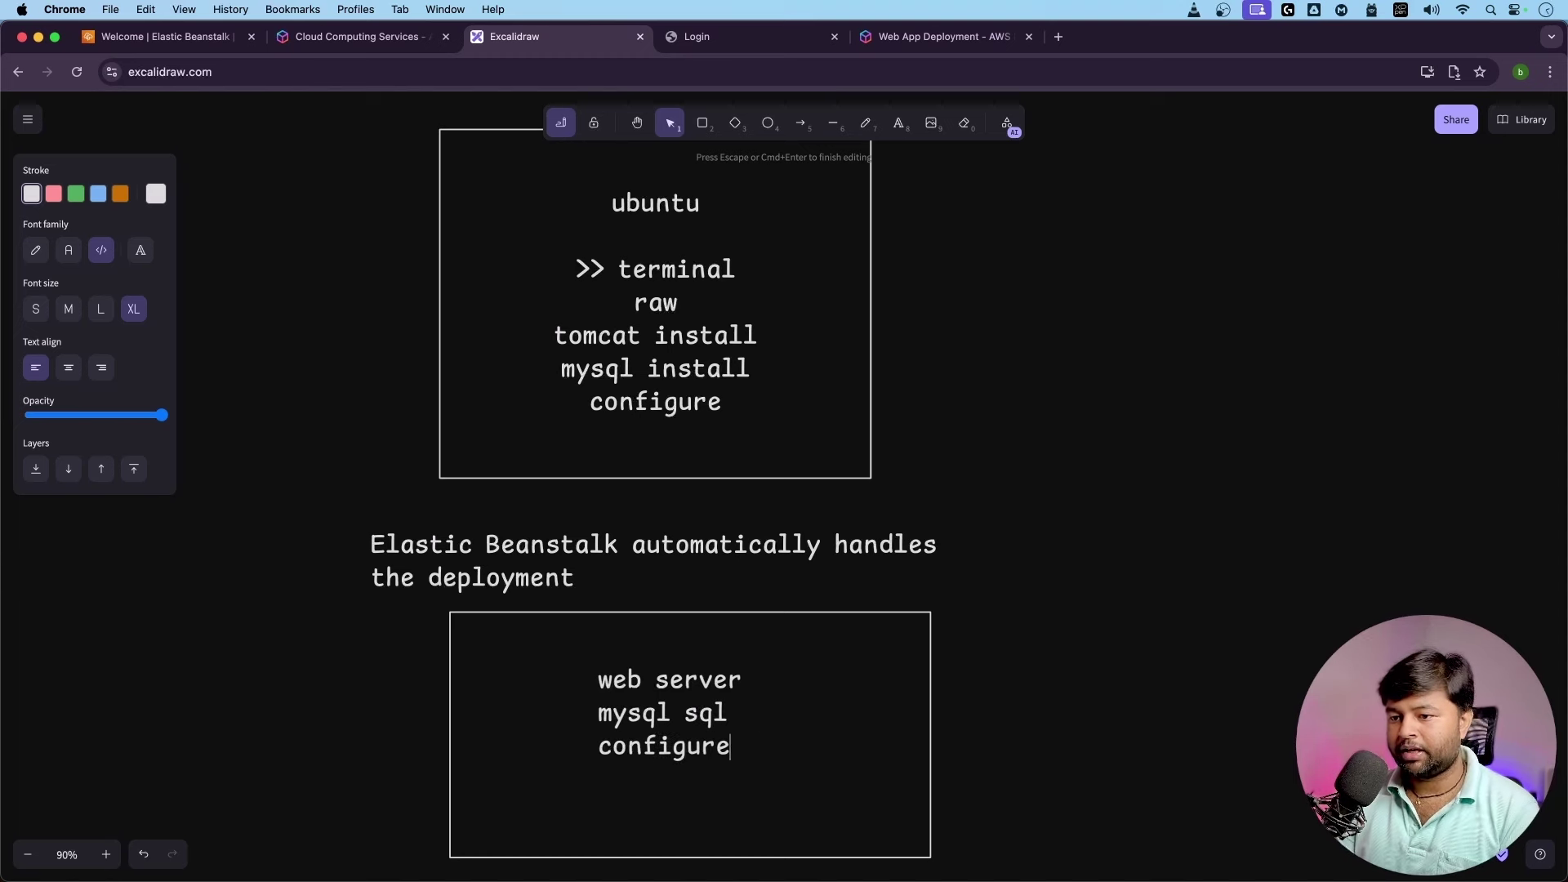
pyautogui.write(' automatically')
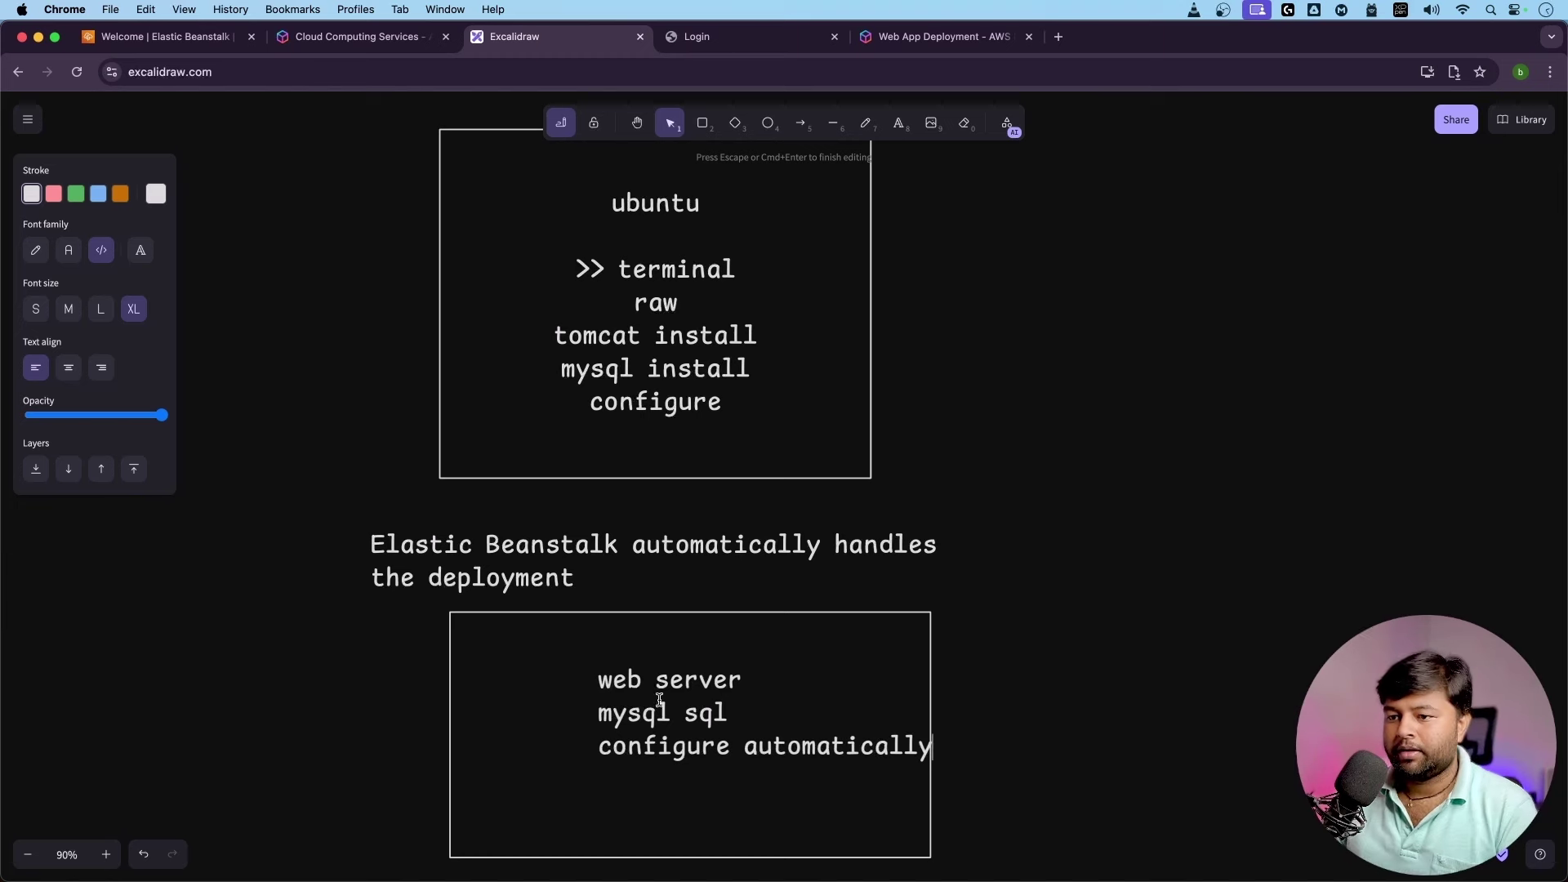
pyautogui.click(1061, 821)
pyautogui.click(629, 743)
pyautogui.moveTo(628, 743); pyautogui.dragTo(609, 746)
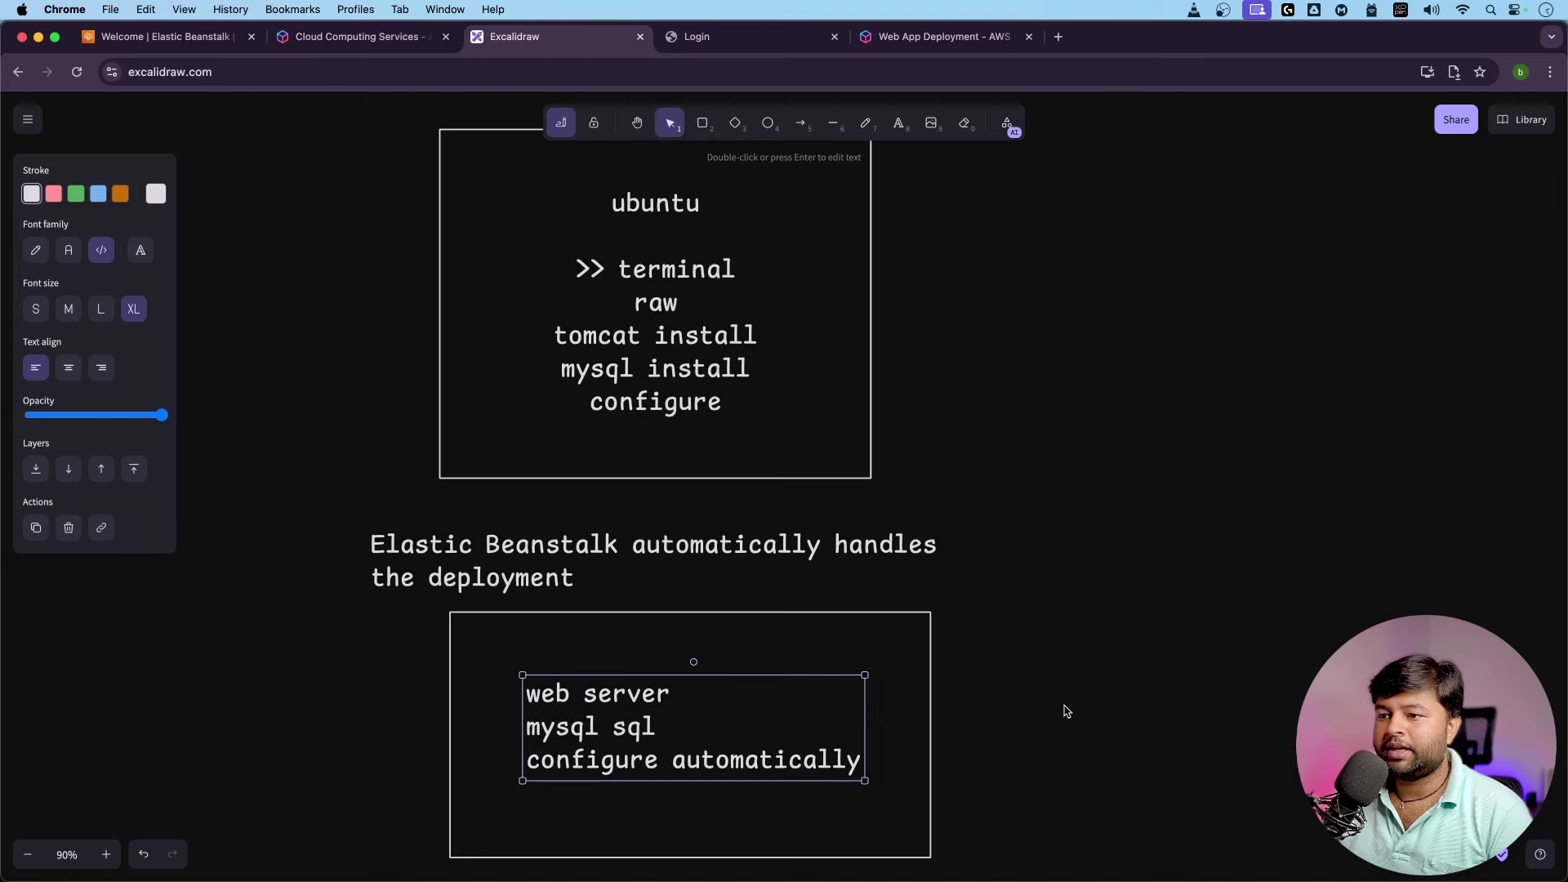
# Label the lower rectangle with the text "beanstalk" just outside its right edge.
pyautogui.doubleClick(972, 709)
pyautogui.write('beanstalk')
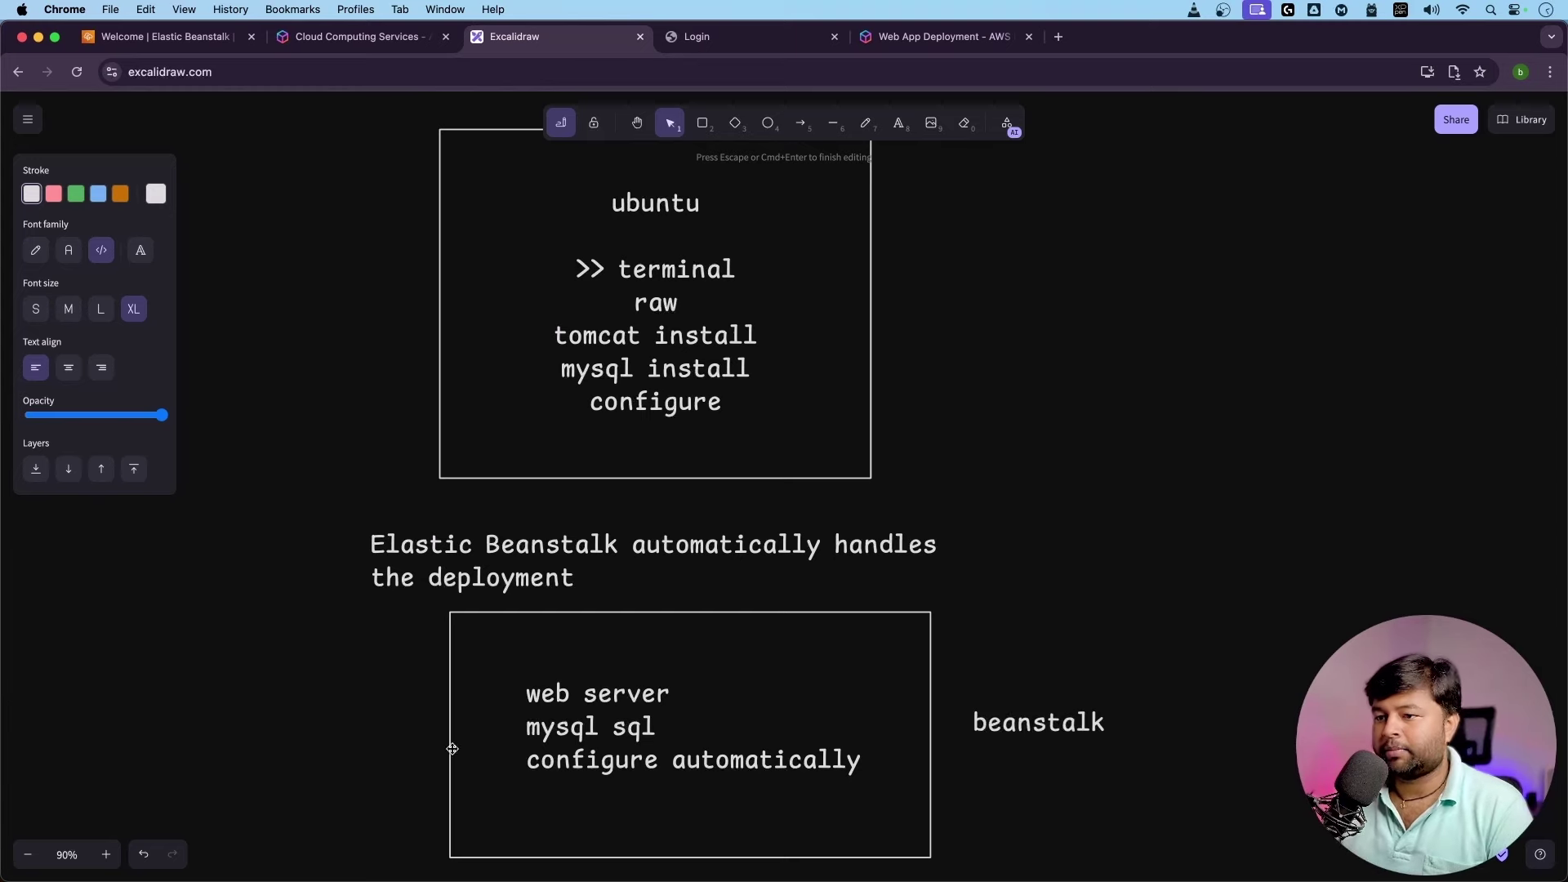
pyautogui.click(507, 738)
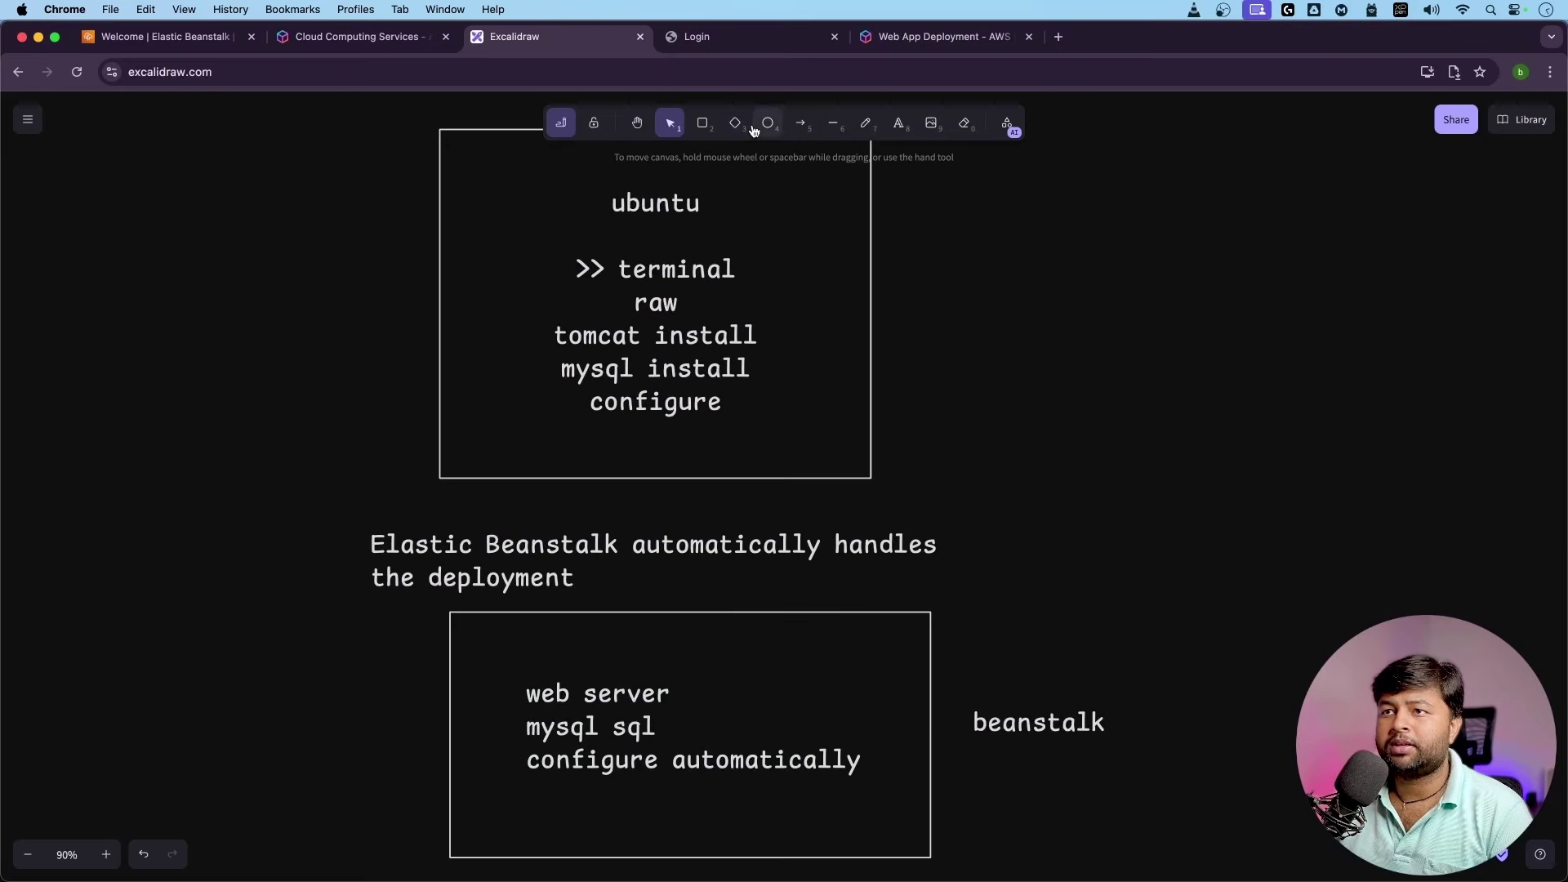
# Revisit the "Why Elastic Beanstalk?" heading on the AWS product page and return to Excalidraw.
pyautogui.click(890, 40)
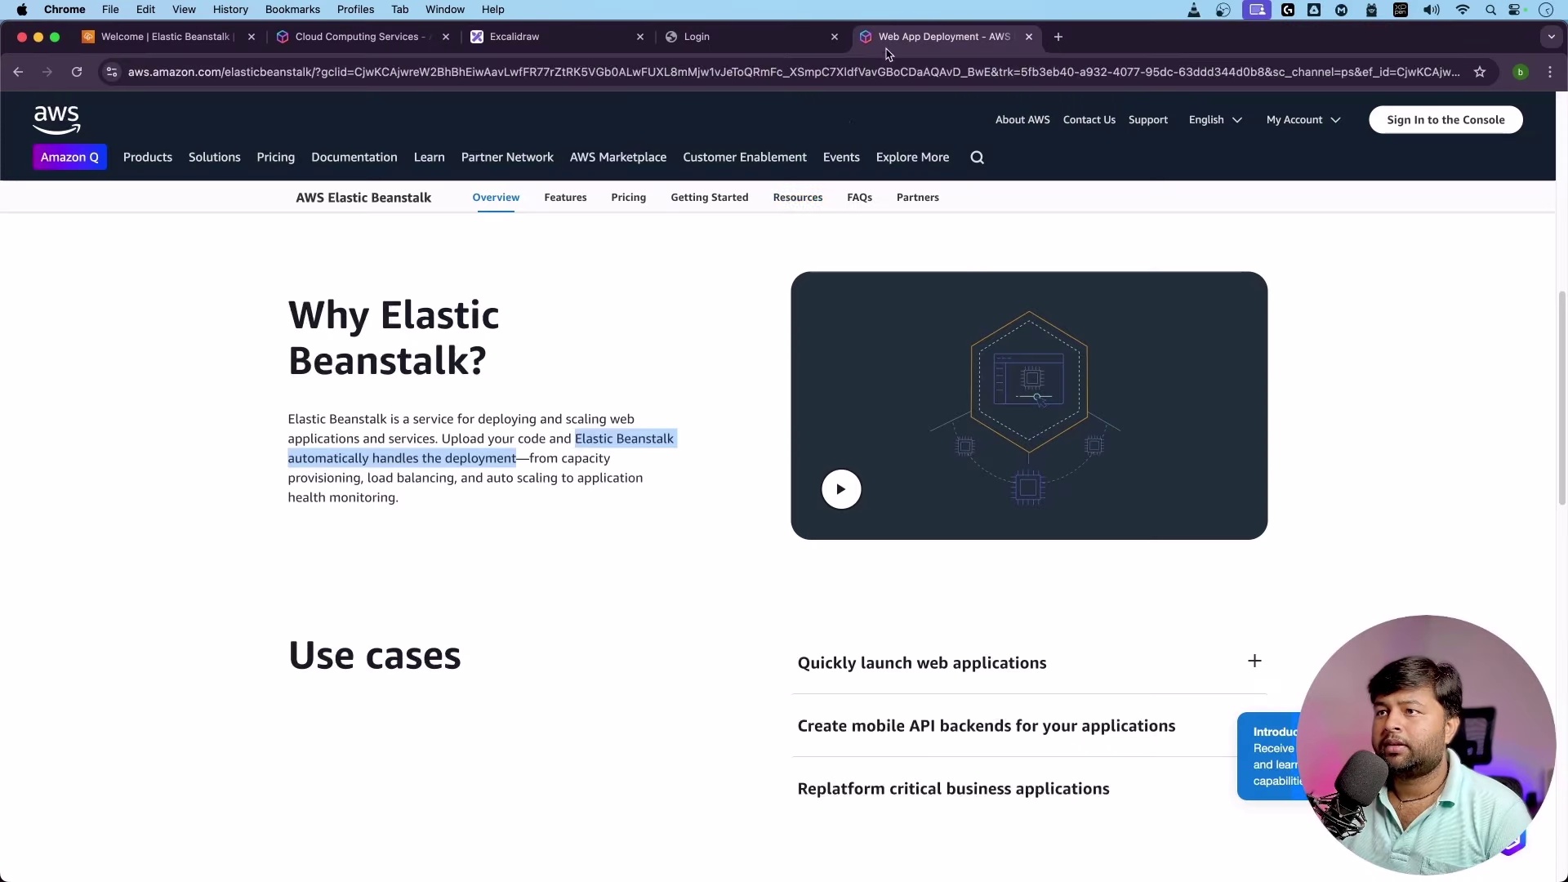
pyautogui.moveTo(278, 372); pyautogui.dragTo(437, 363)
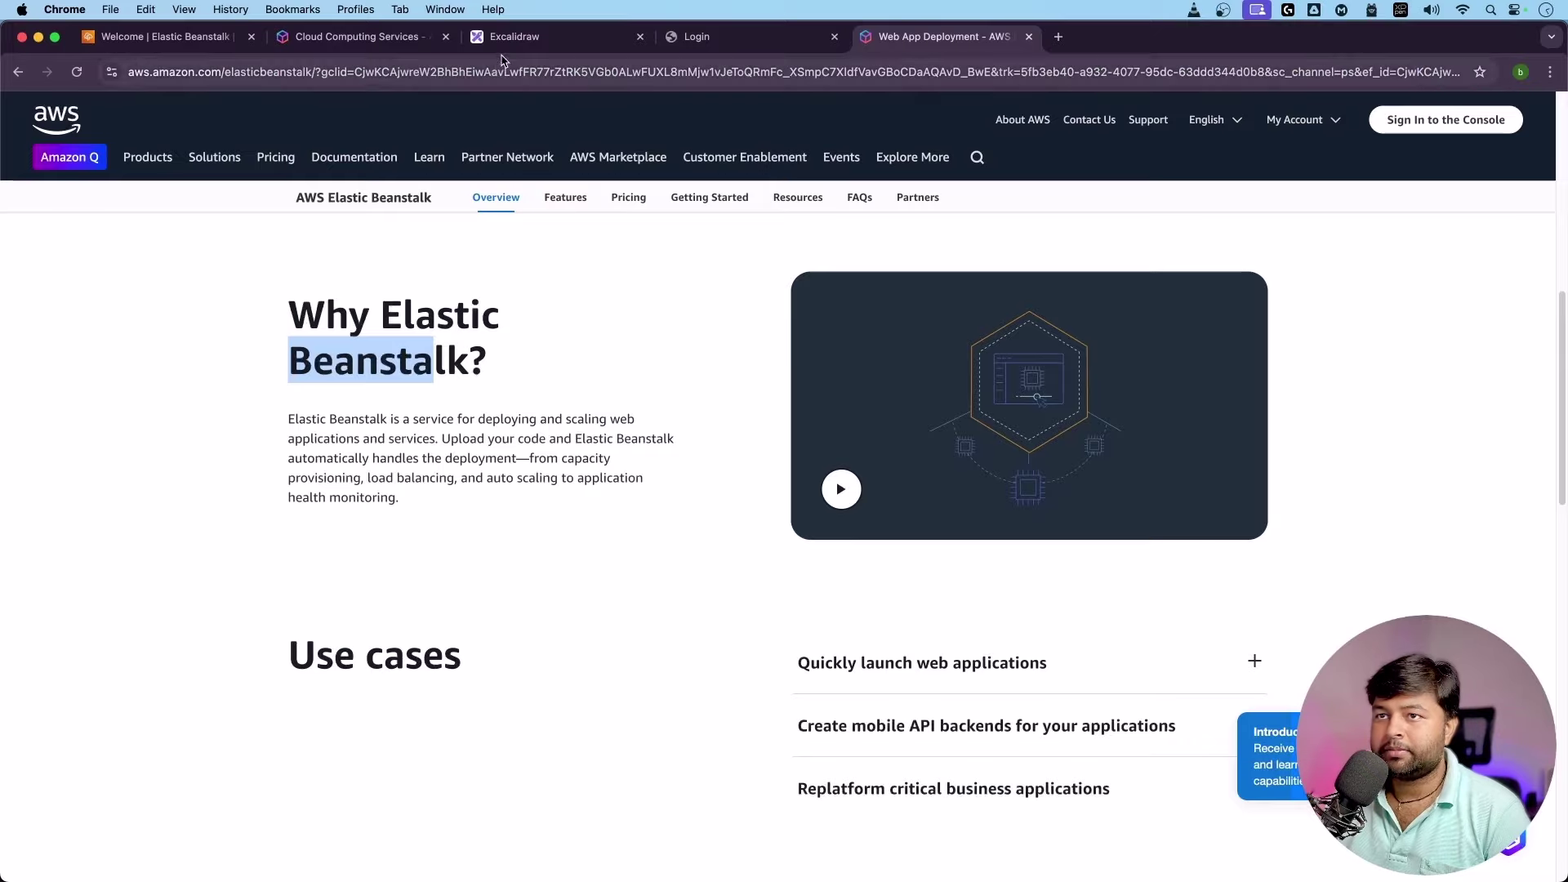
pyautogui.click(523, 38)
# Draw an extra-bold curved arrow from the lower rectangle's left edge up to the left side of the ubuntu box.
pyautogui.press('a')
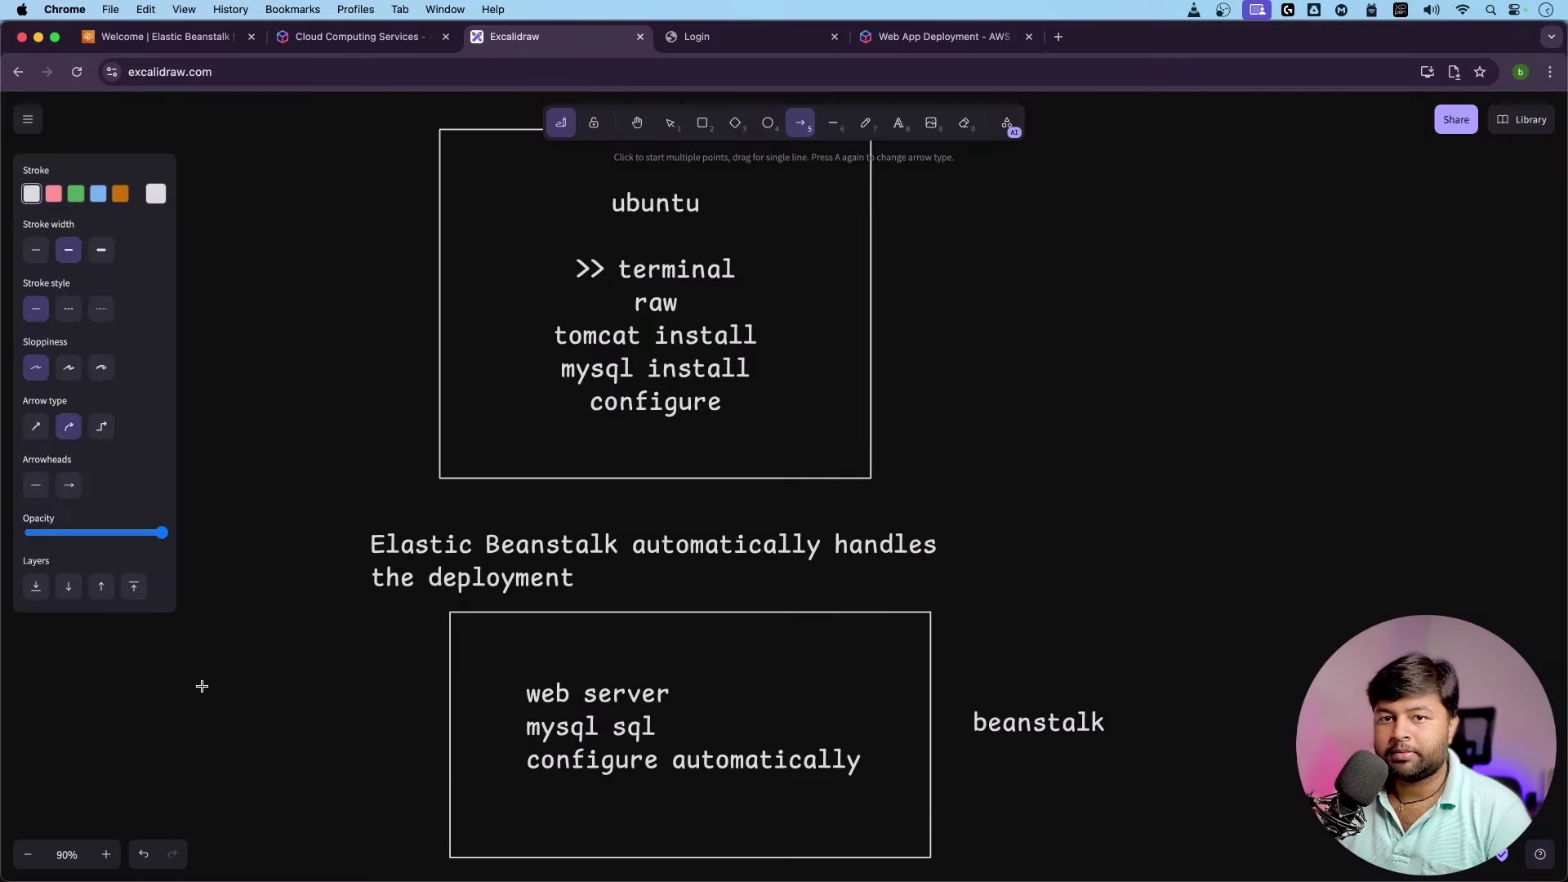
pyautogui.click(101, 250)
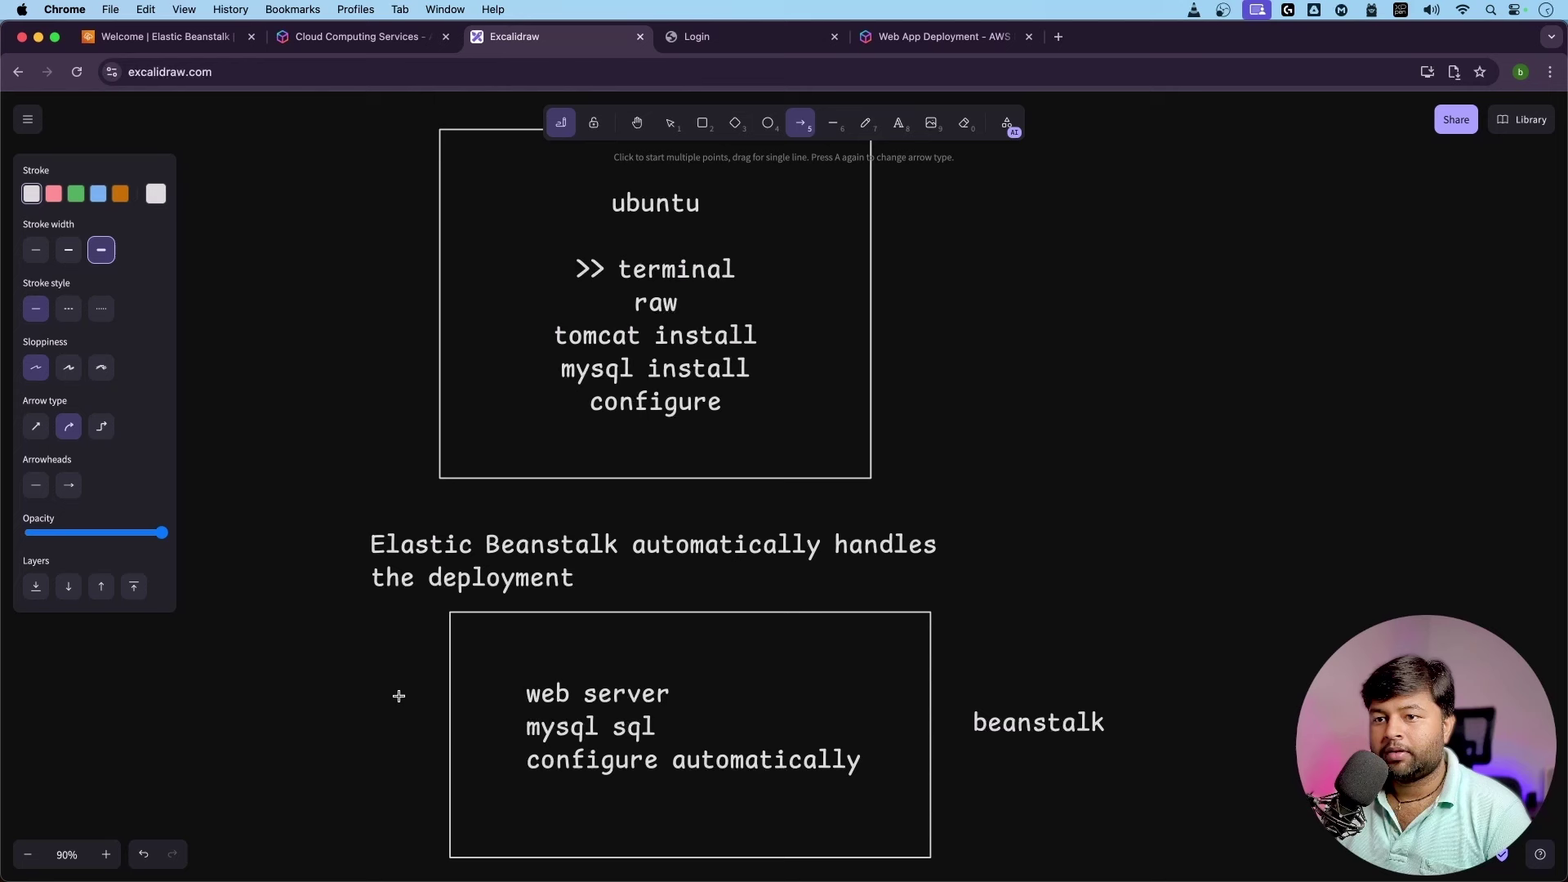
pyautogui.click(448, 730)
pyautogui.click(276, 727)
pyautogui.click(217, 523)
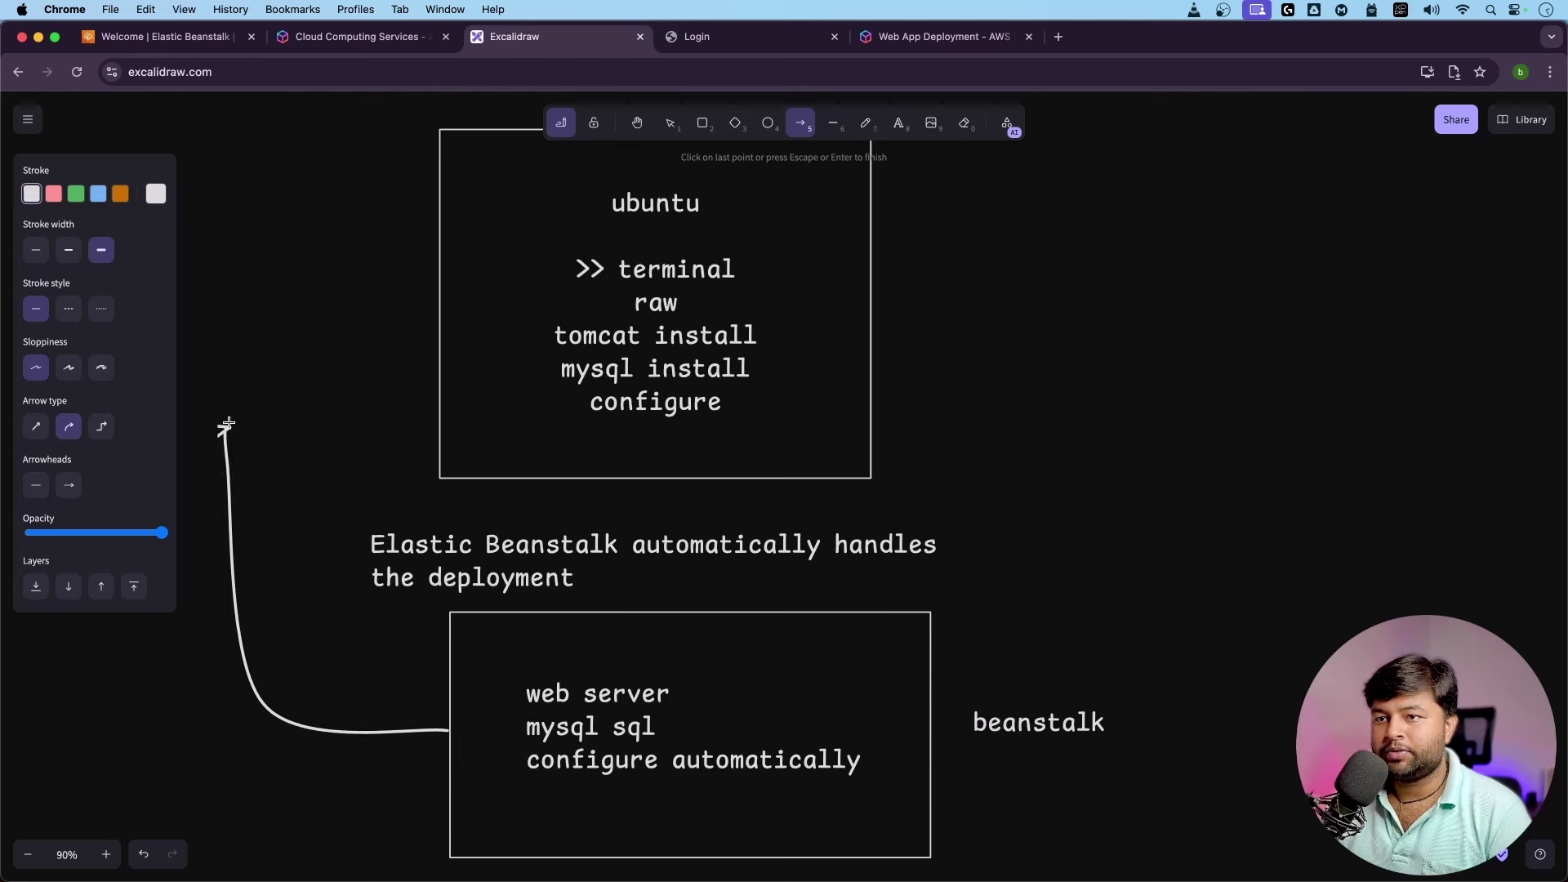
pyautogui.click(426, 340)
pyautogui.click(371, 315)
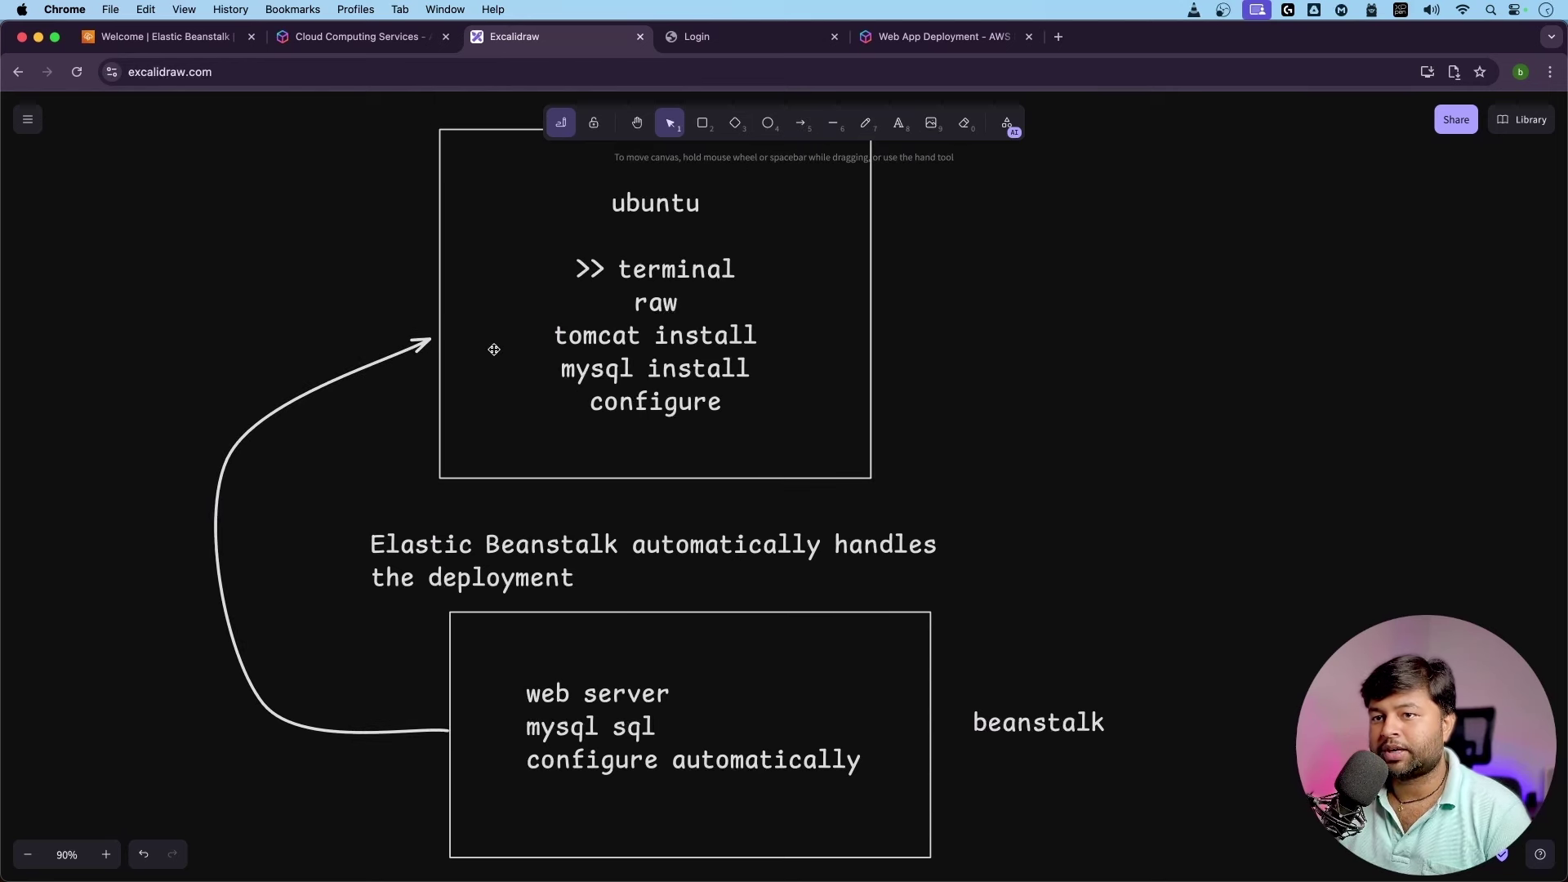
# Place the label "cw2 instance" to the right of the ubuntu box.
pyautogui.scroll(1, 583, 423)
pyautogui.doubleClick(900, 317)
pyautogui.write('c')
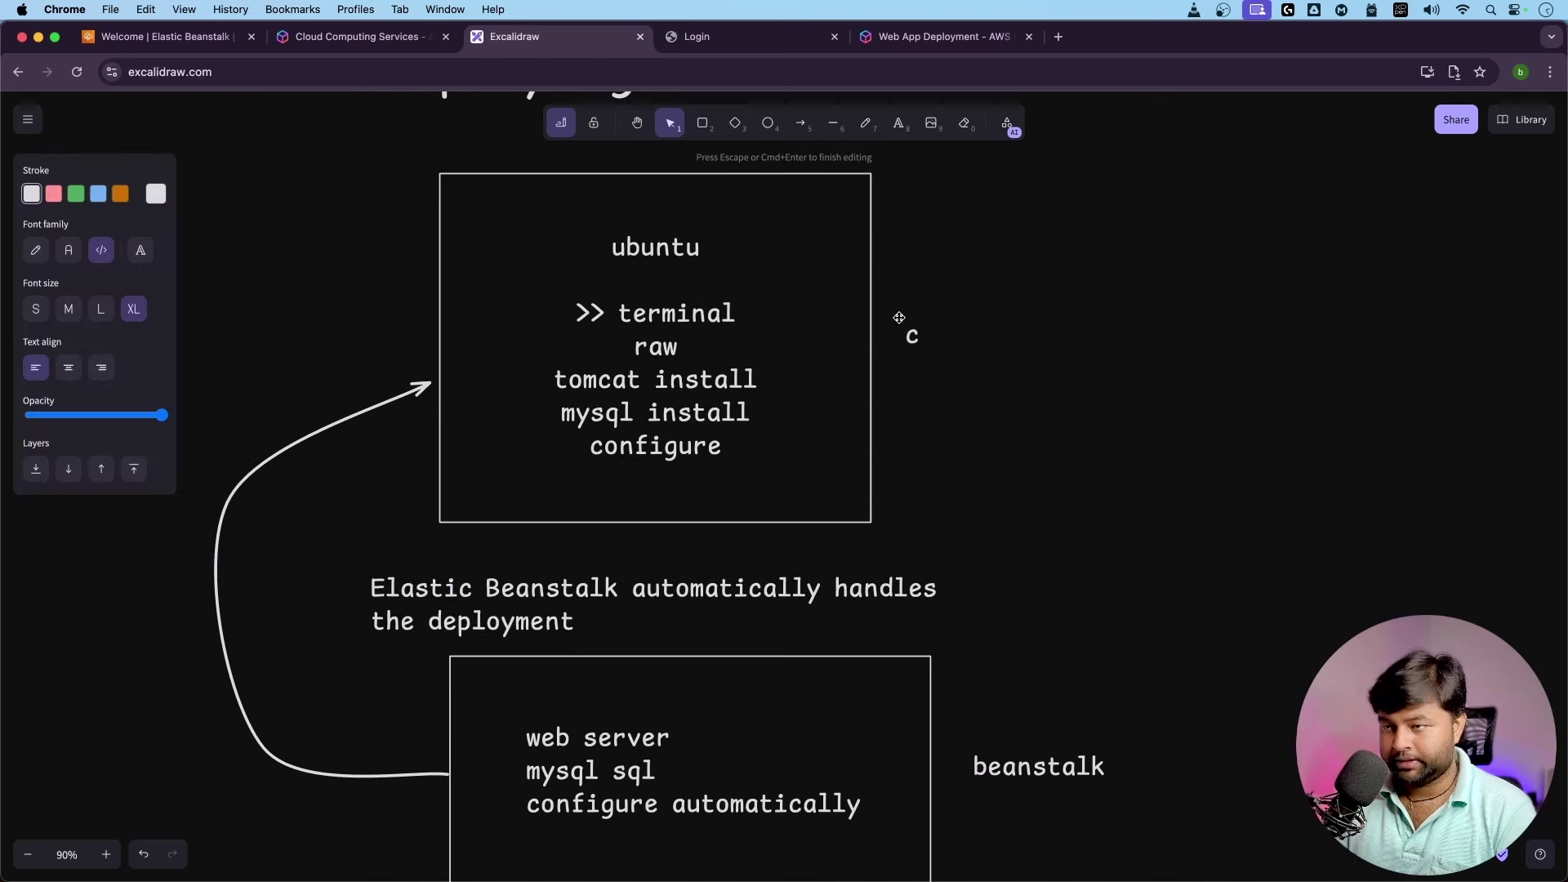
pyautogui.write('w2 inr')
pyautogui.write('nstance')
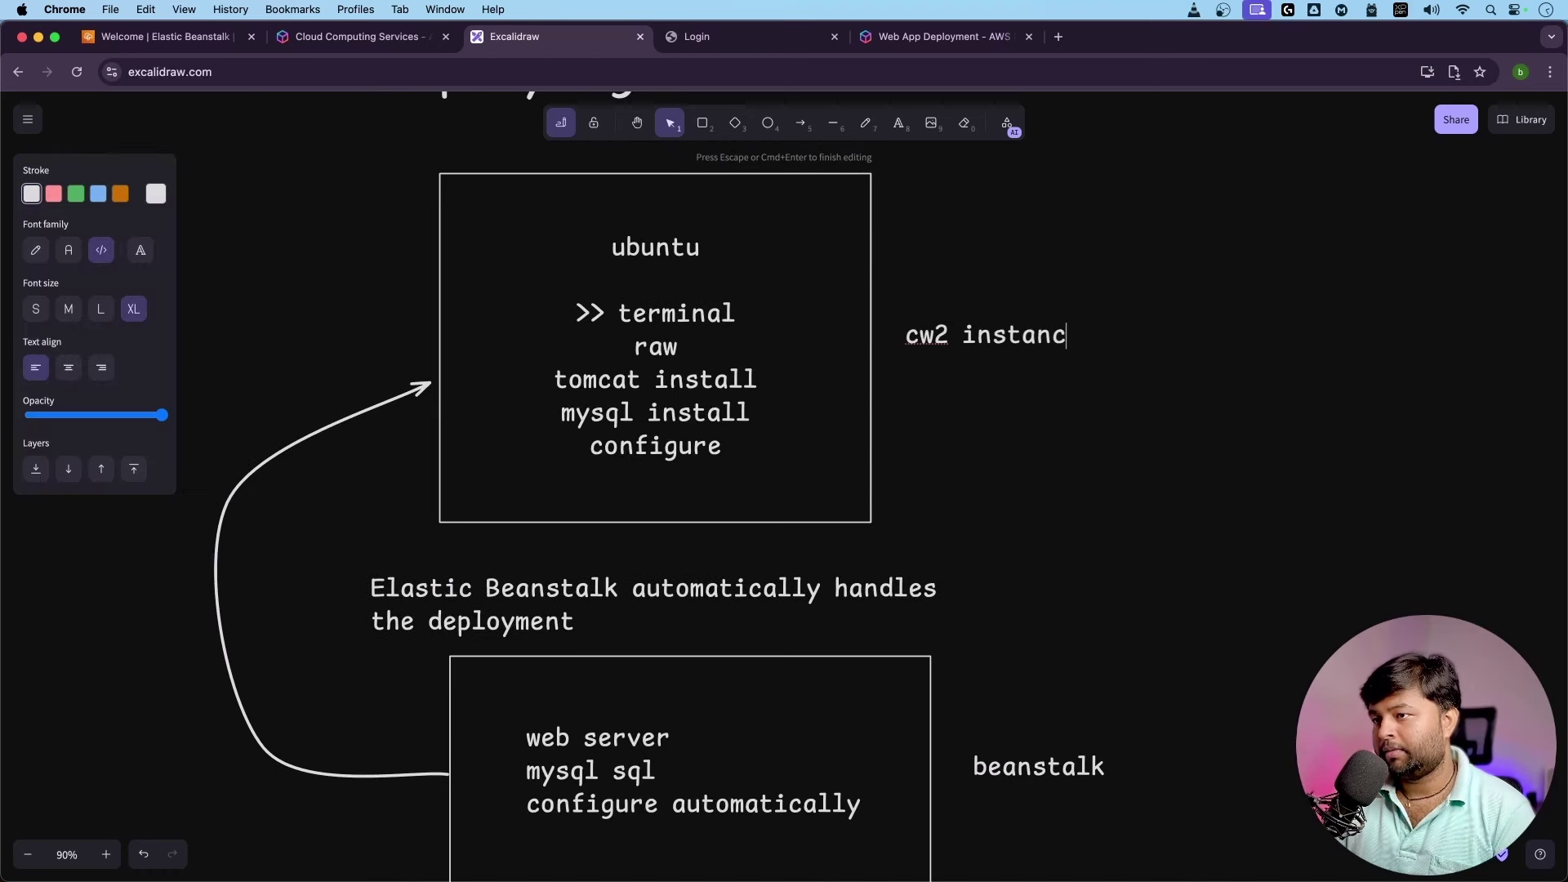
# Correct the label beside the ubuntu box to read "ec2 instance".
pyautogui.click(942, 337)
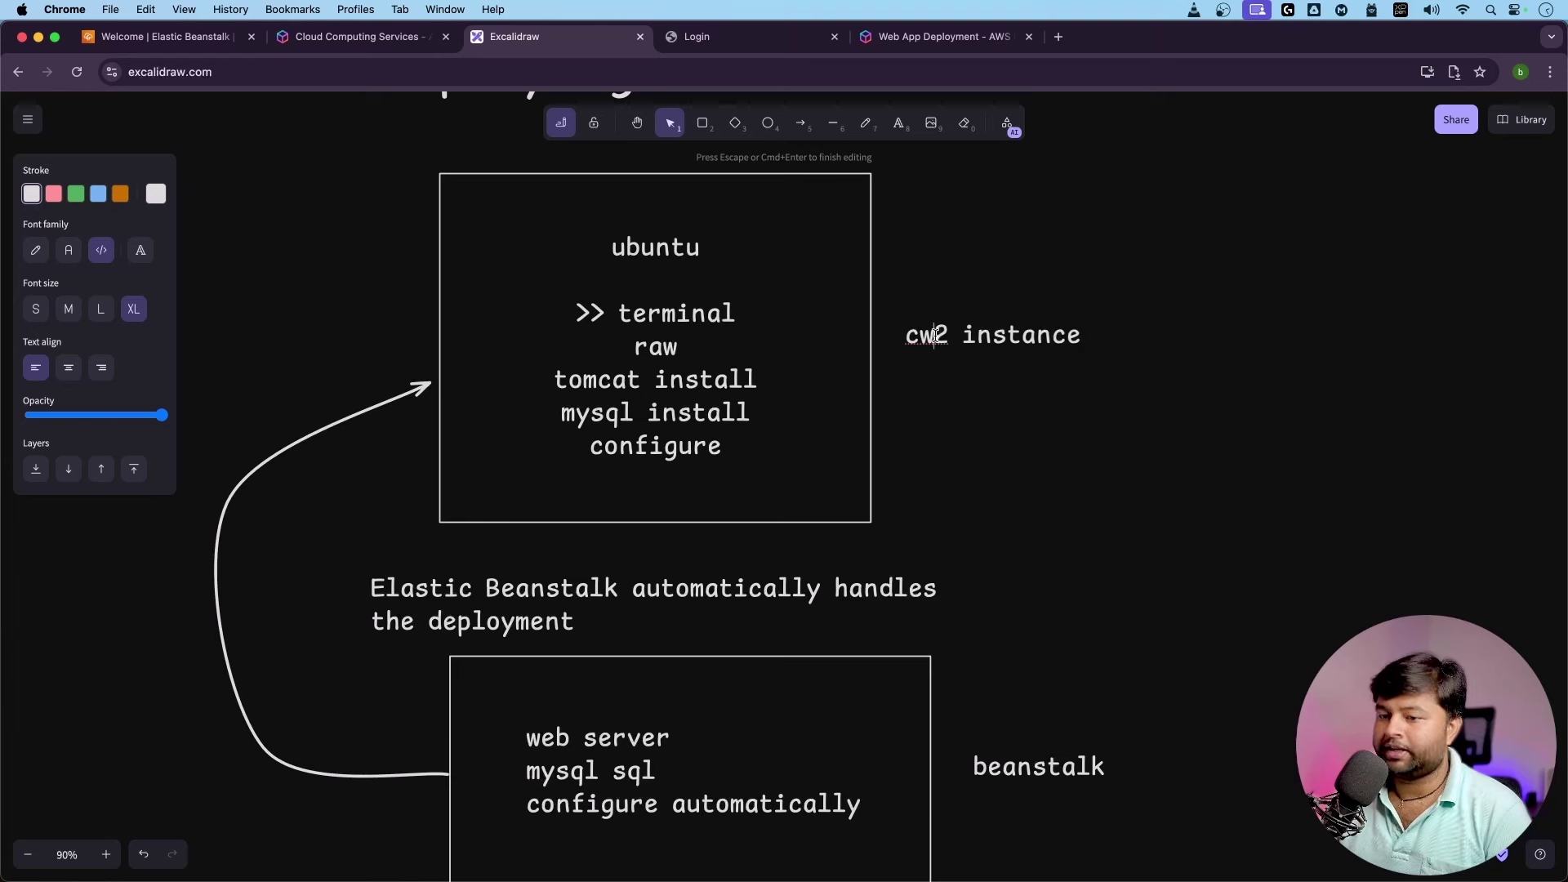
pyautogui.press('BackSpace')
pyautogui.write('2')
pyautogui.click(912, 327)
pyautogui.press('BackSpace')
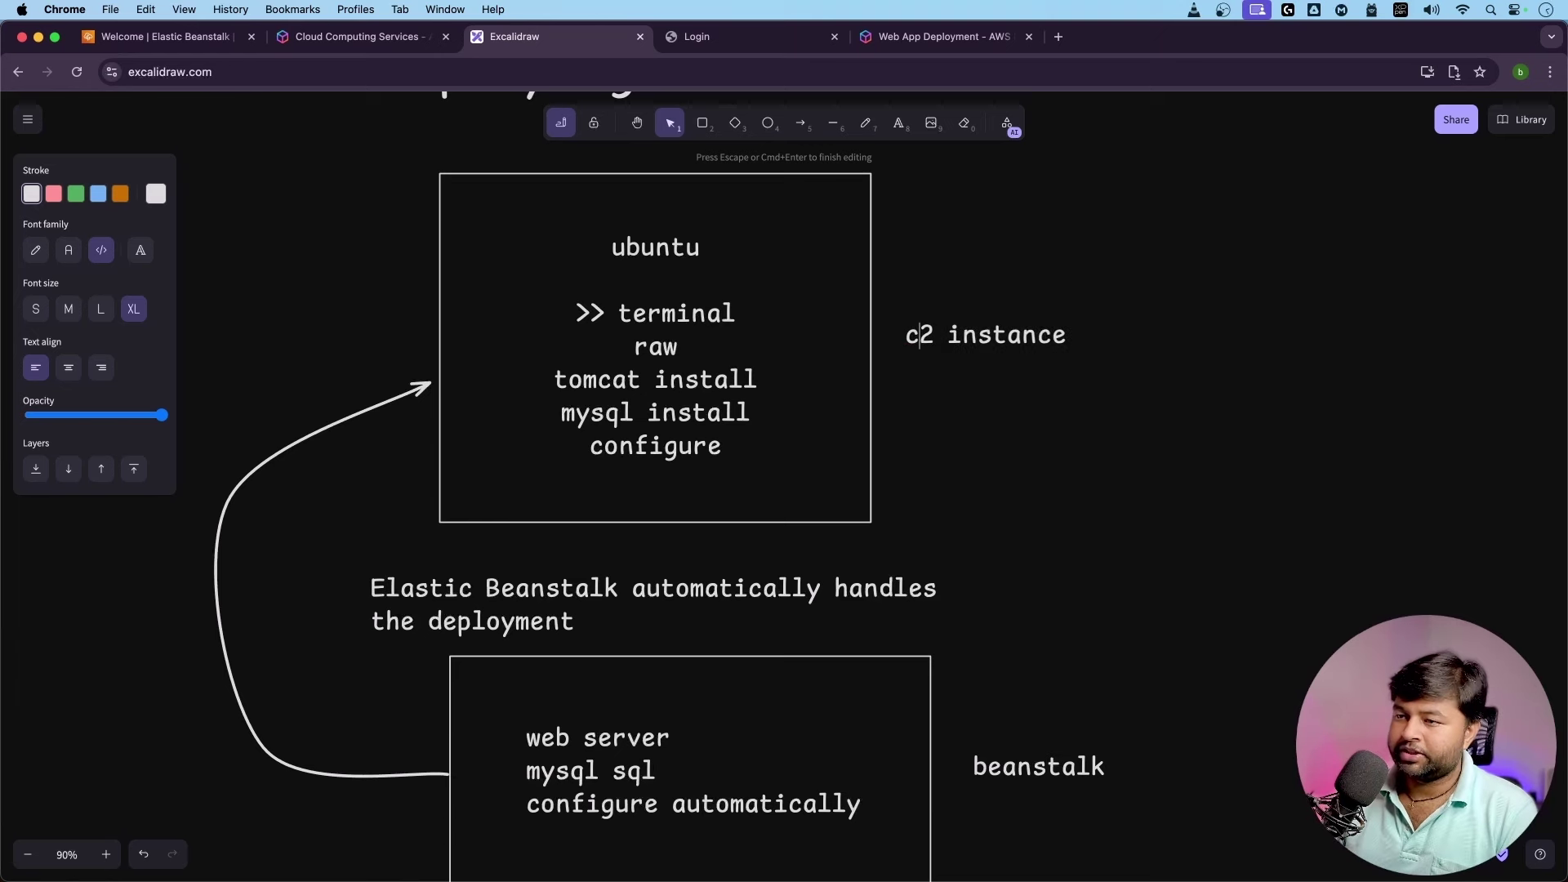
pyautogui.press('BackSpace')
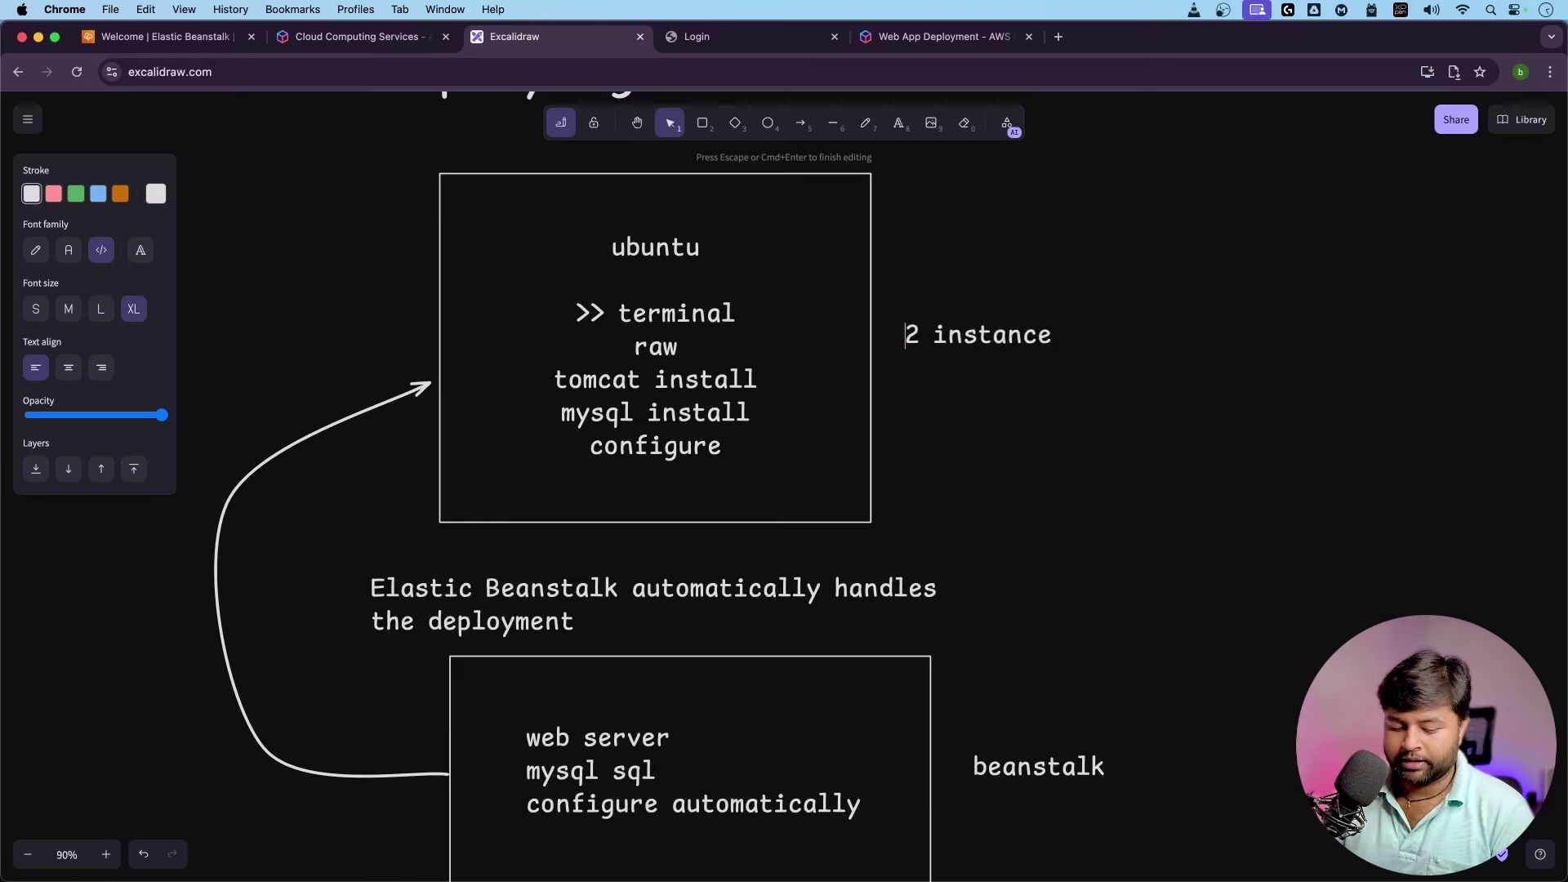
pyautogui.write('e2')
pyautogui.press('BackSpace')
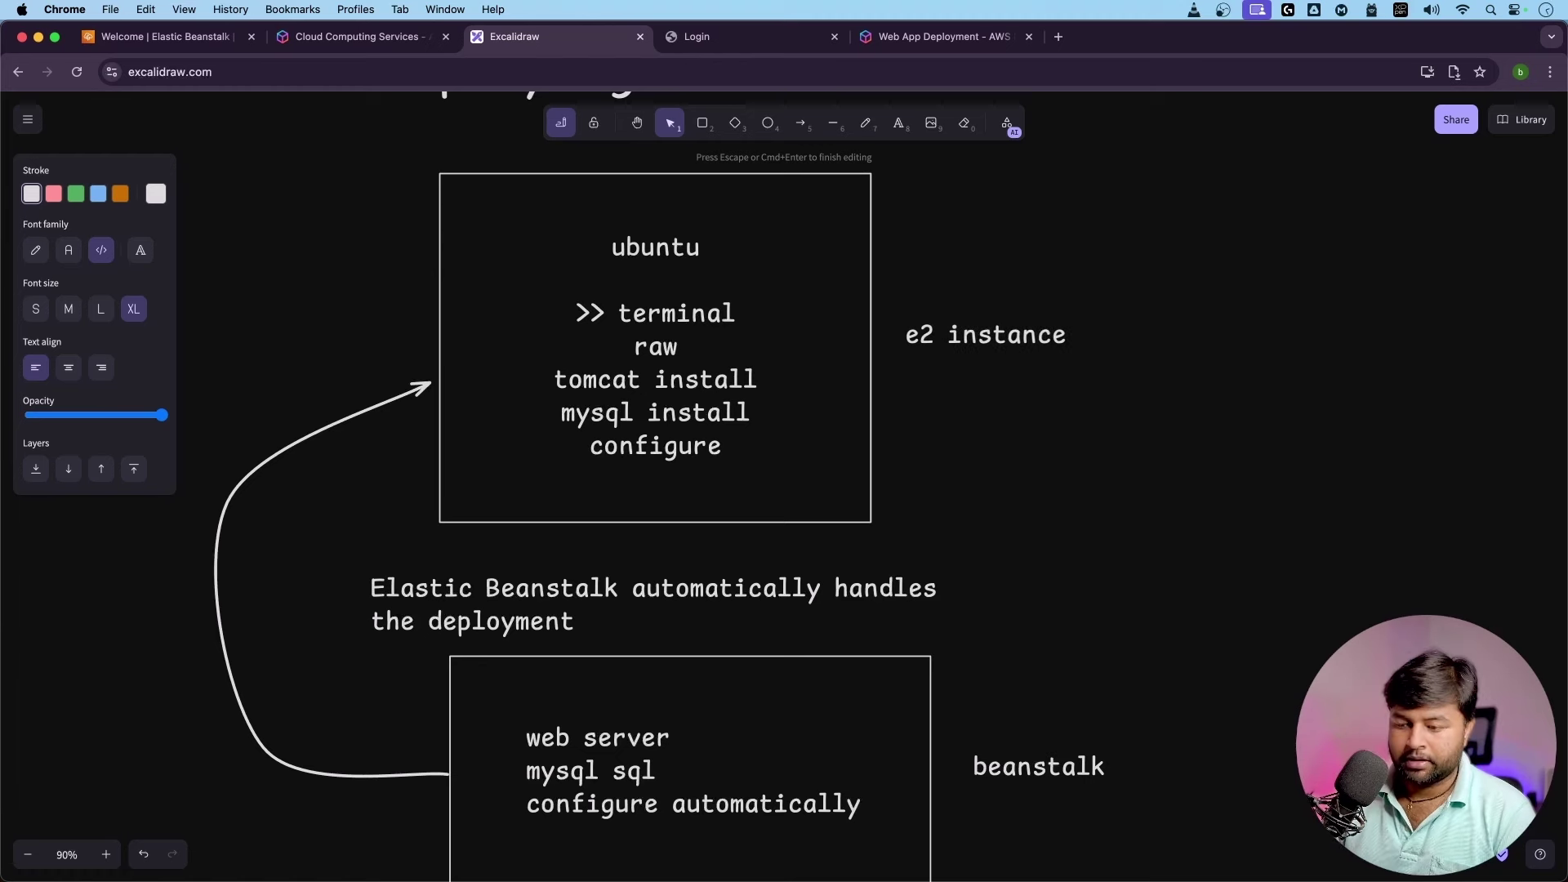
pyautogui.write('c')
pyautogui.click(308, 280)
pyautogui.scroll(-5, 533, 470)
pyautogui.scroll(3, 533, 471)
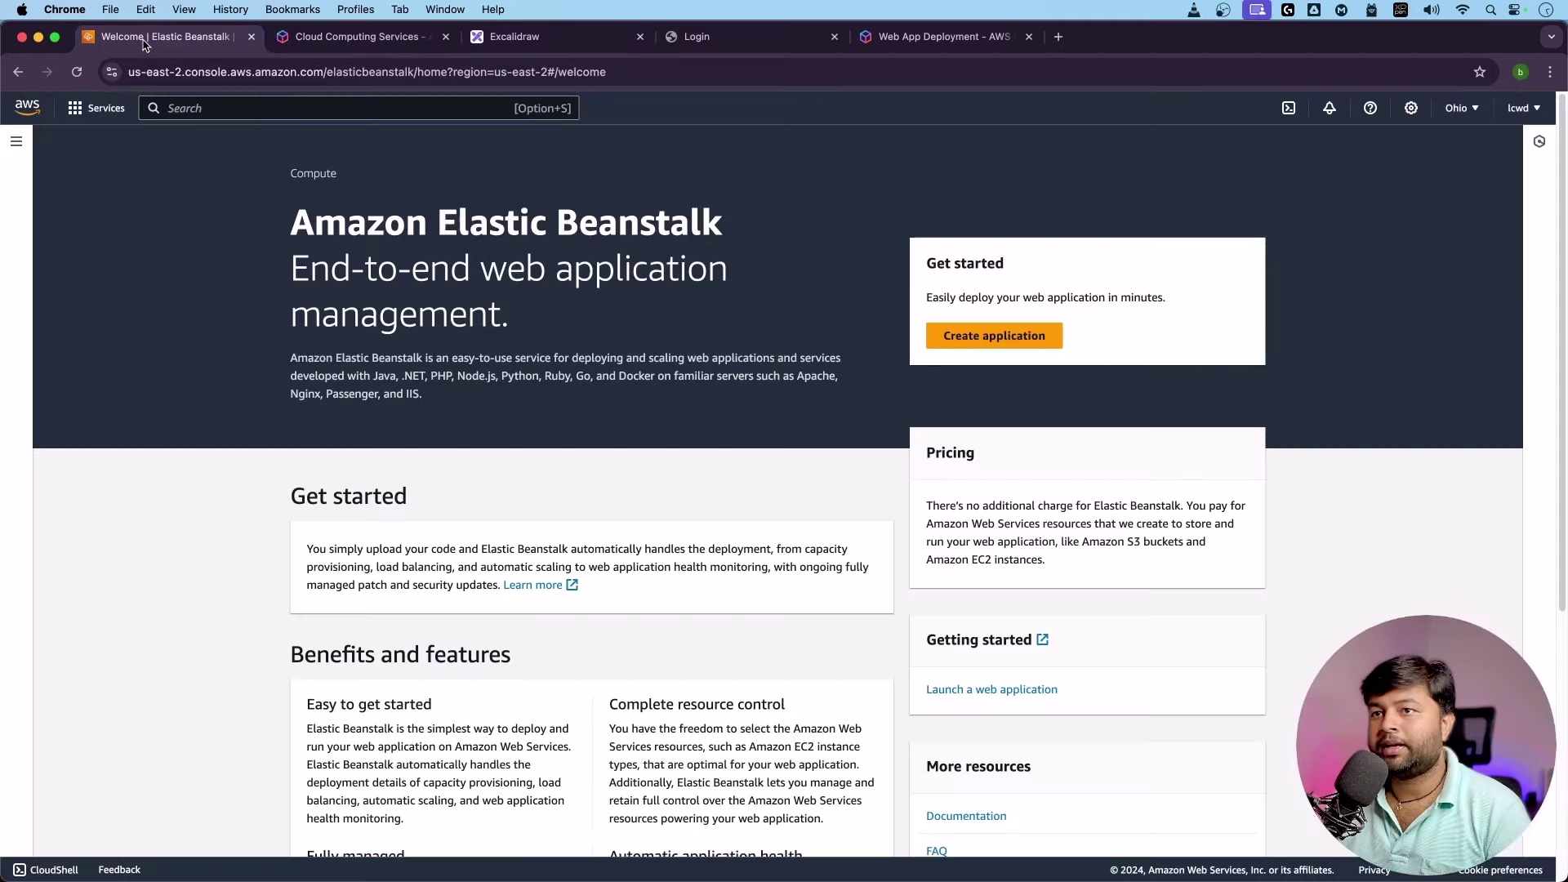
# Switch to the AWS console, search for "beanst" and open the Elastic Beanstalk service.
pyautogui.click(147, 37)
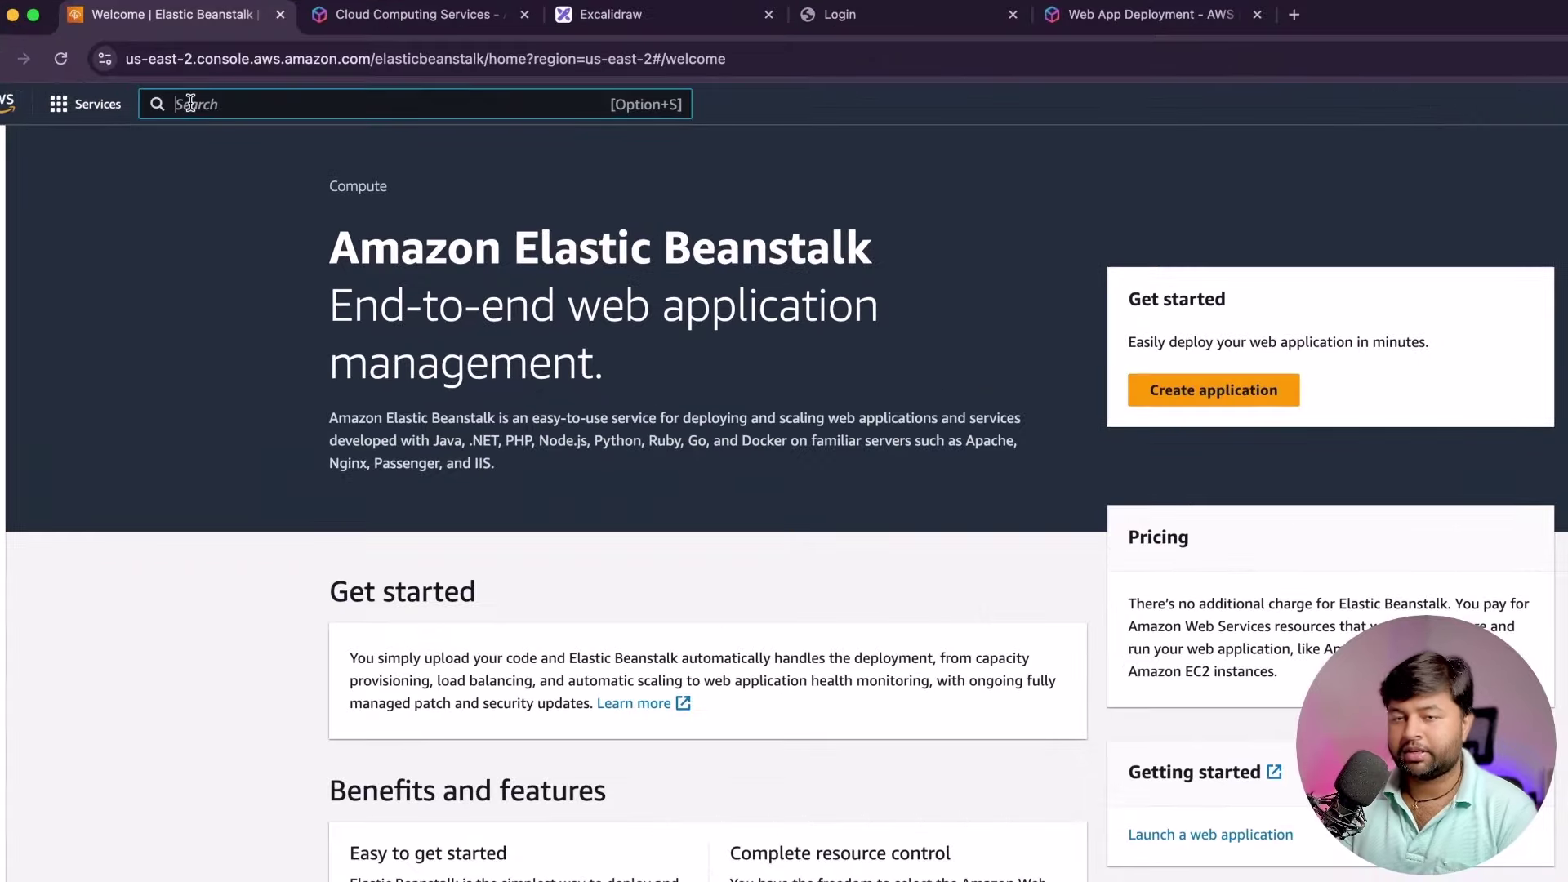
pyautogui.write('beanst')
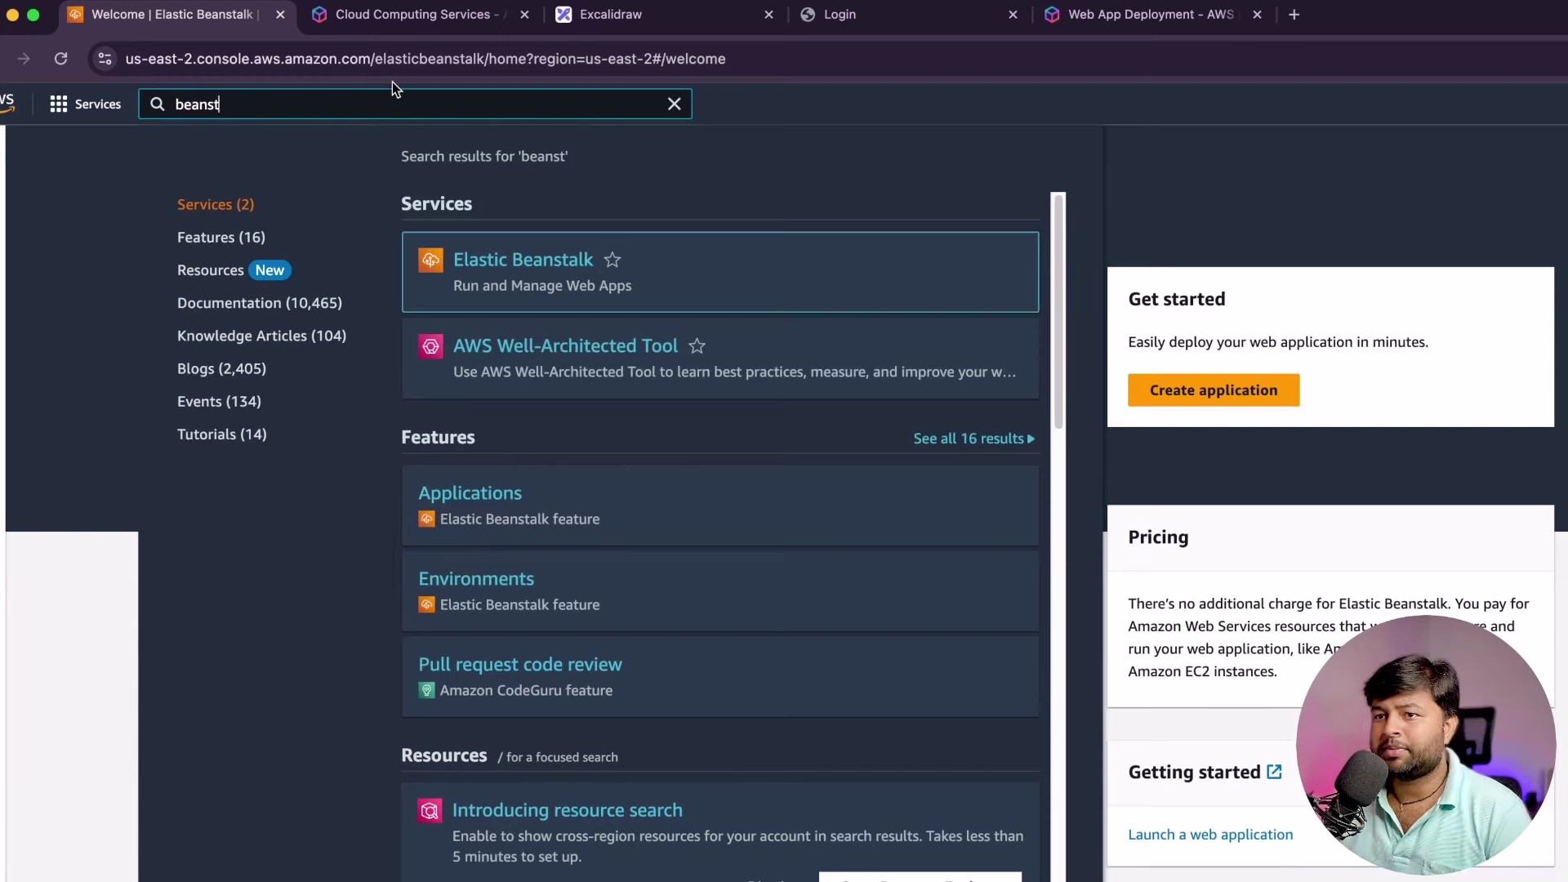
pyautogui.click(526, 253)
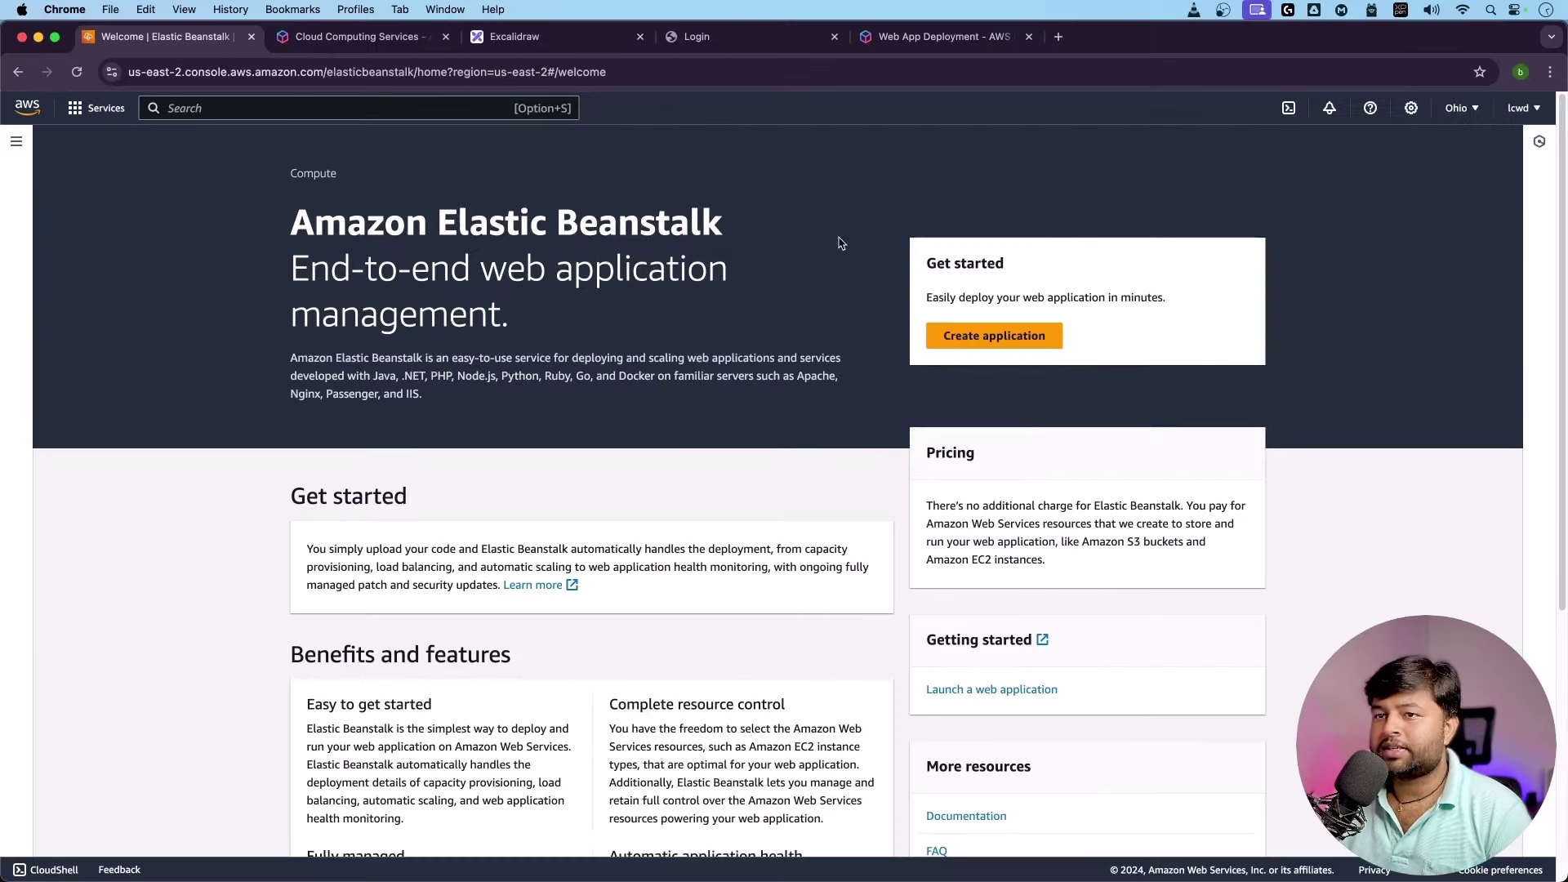
# Start creating an application from the Elastic Beanstalk welcome page and enlarge the Configure environment page.
pyautogui.moveTo(921, 297); pyautogui.dragTo(980, 300)
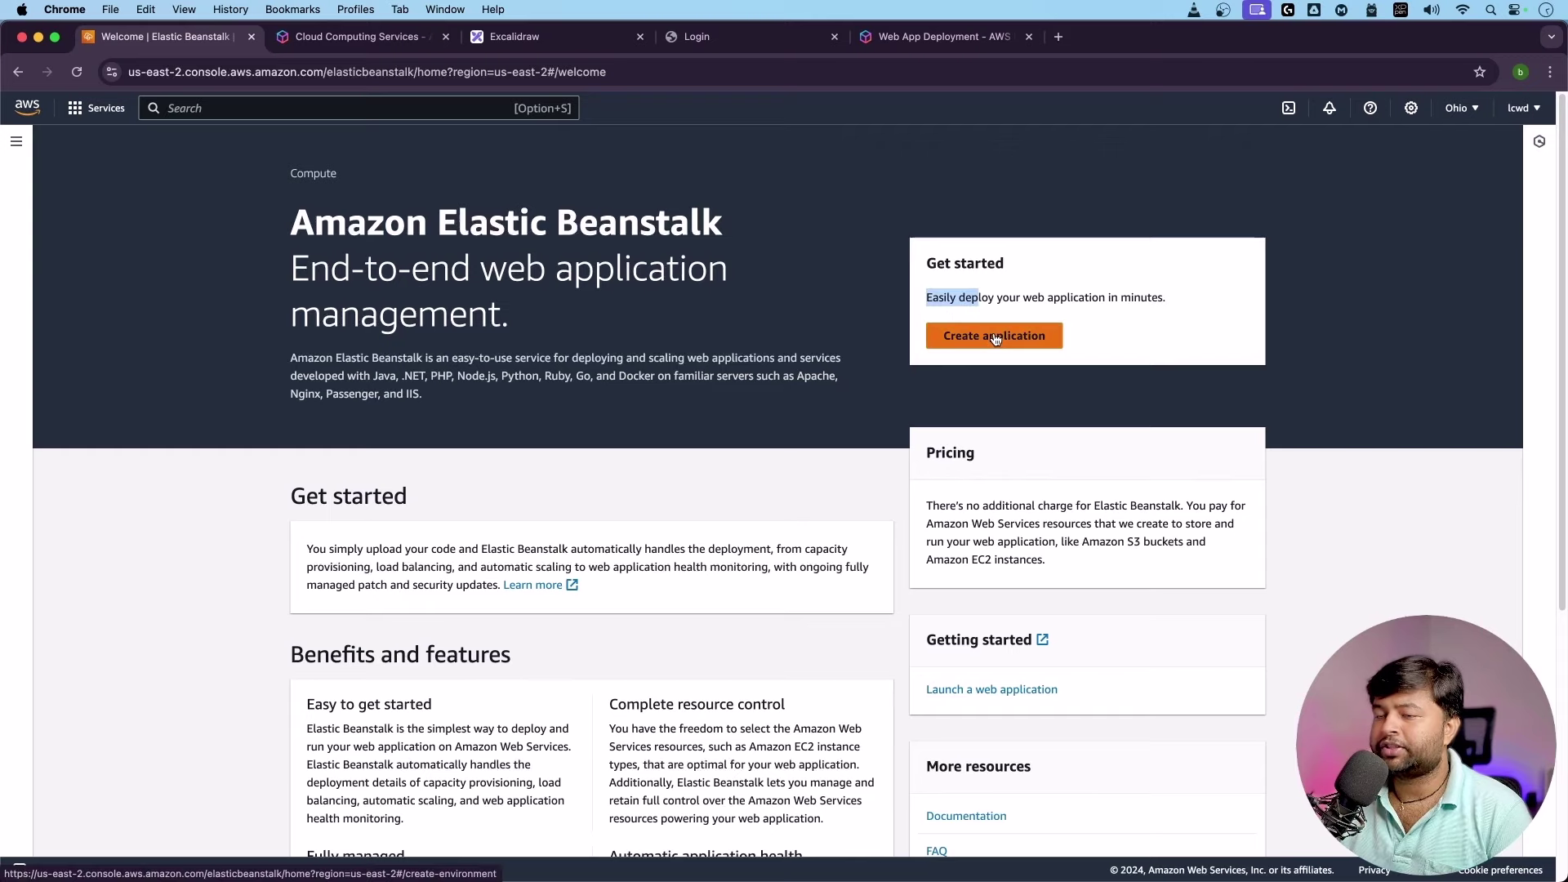
pyautogui.click(996, 340)
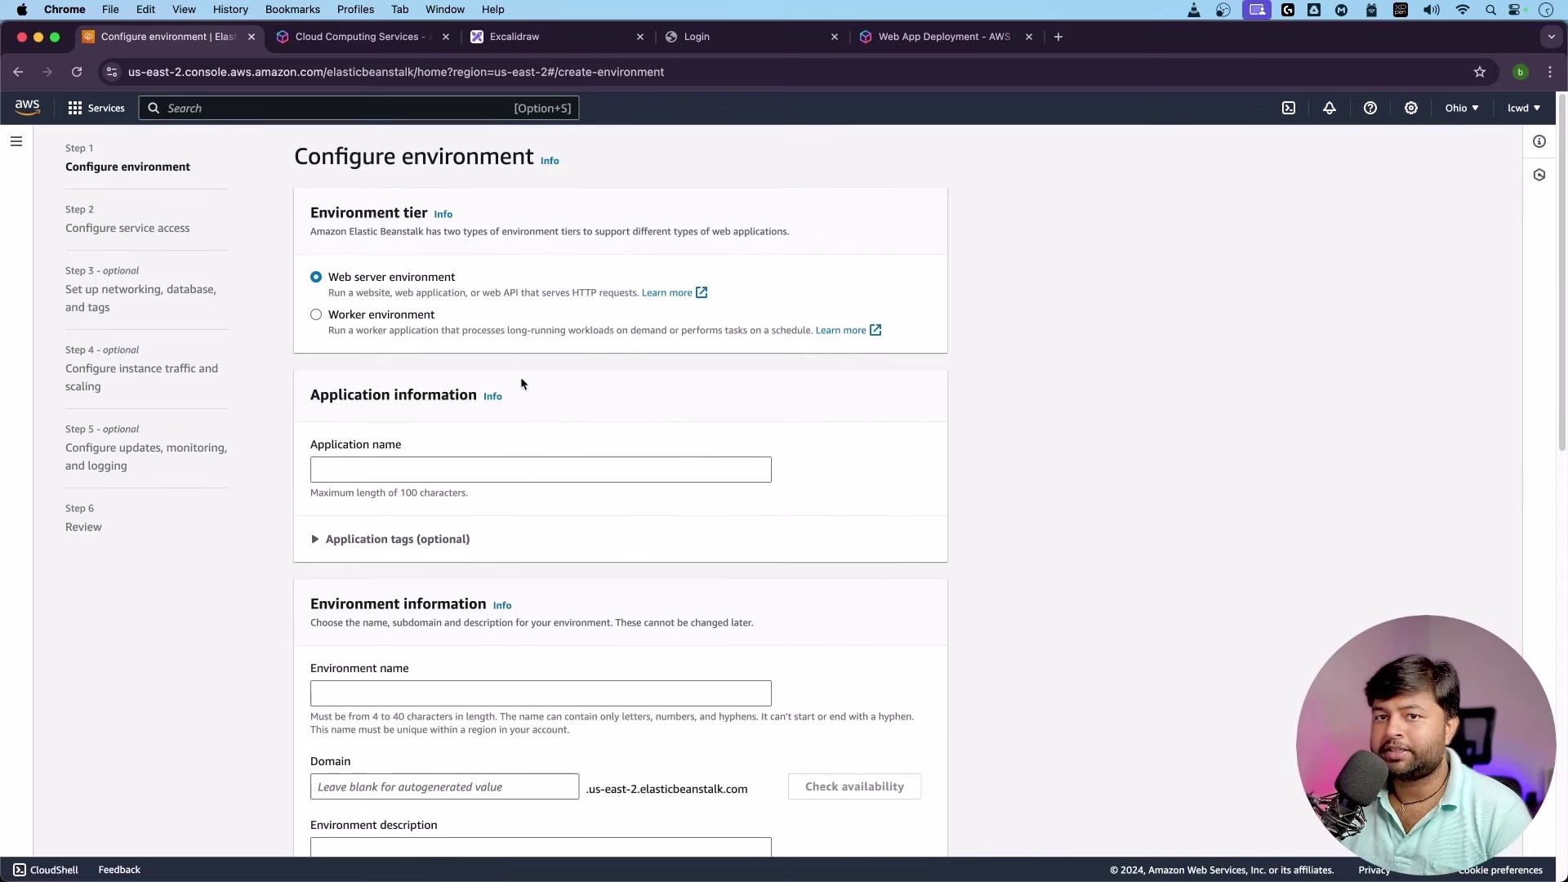
pyautogui.press('super+equal')
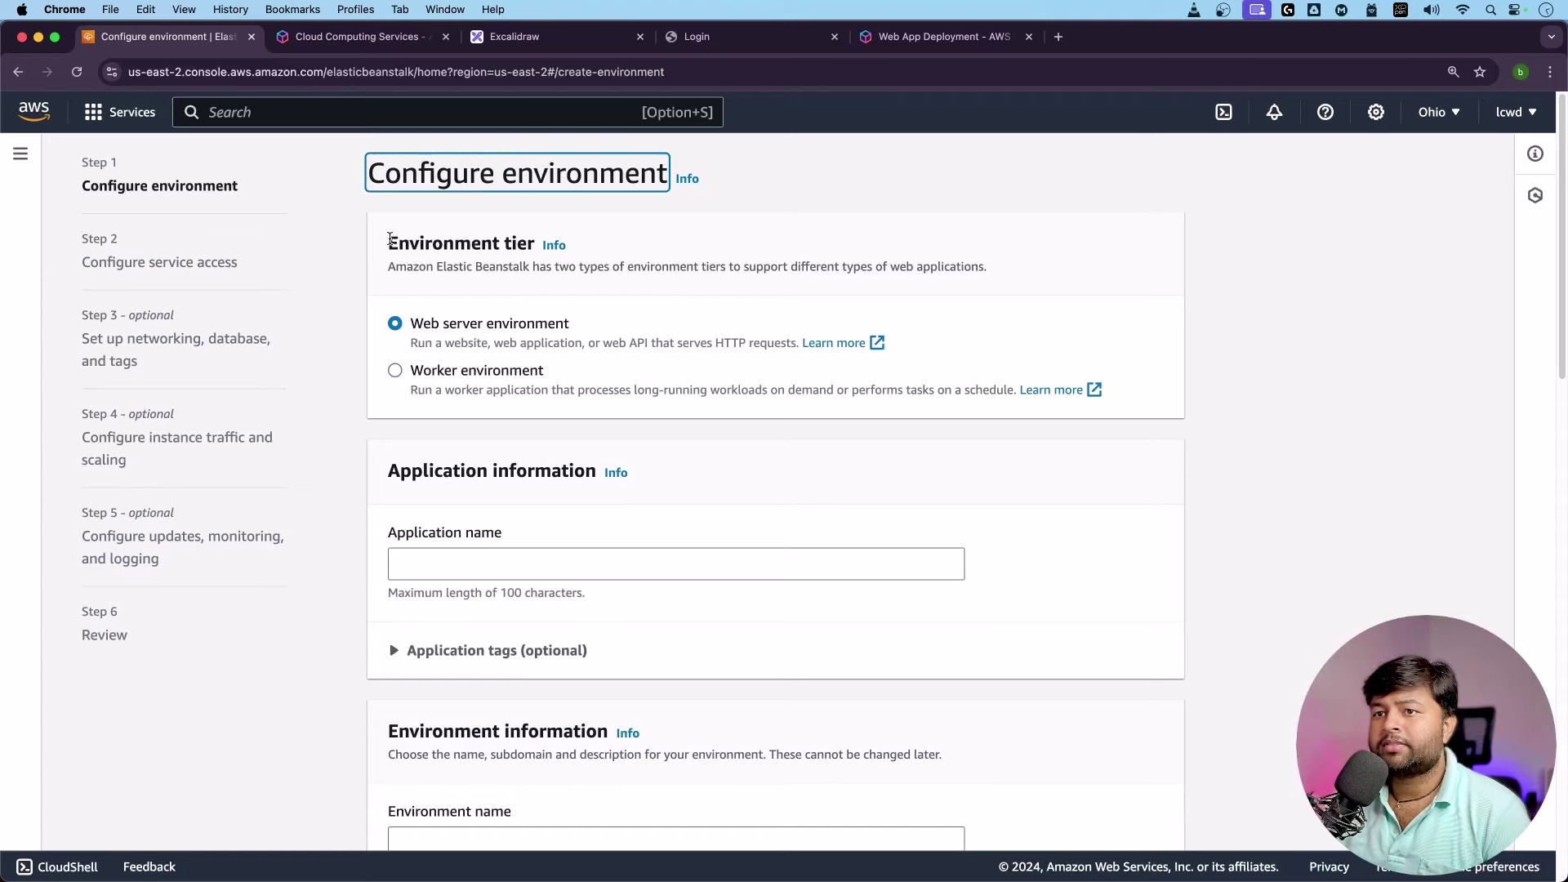
# Review the Environment tier options and choose Worker environment.
pyautogui.moveTo(390, 239); pyautogui.dragTo(531, 244)
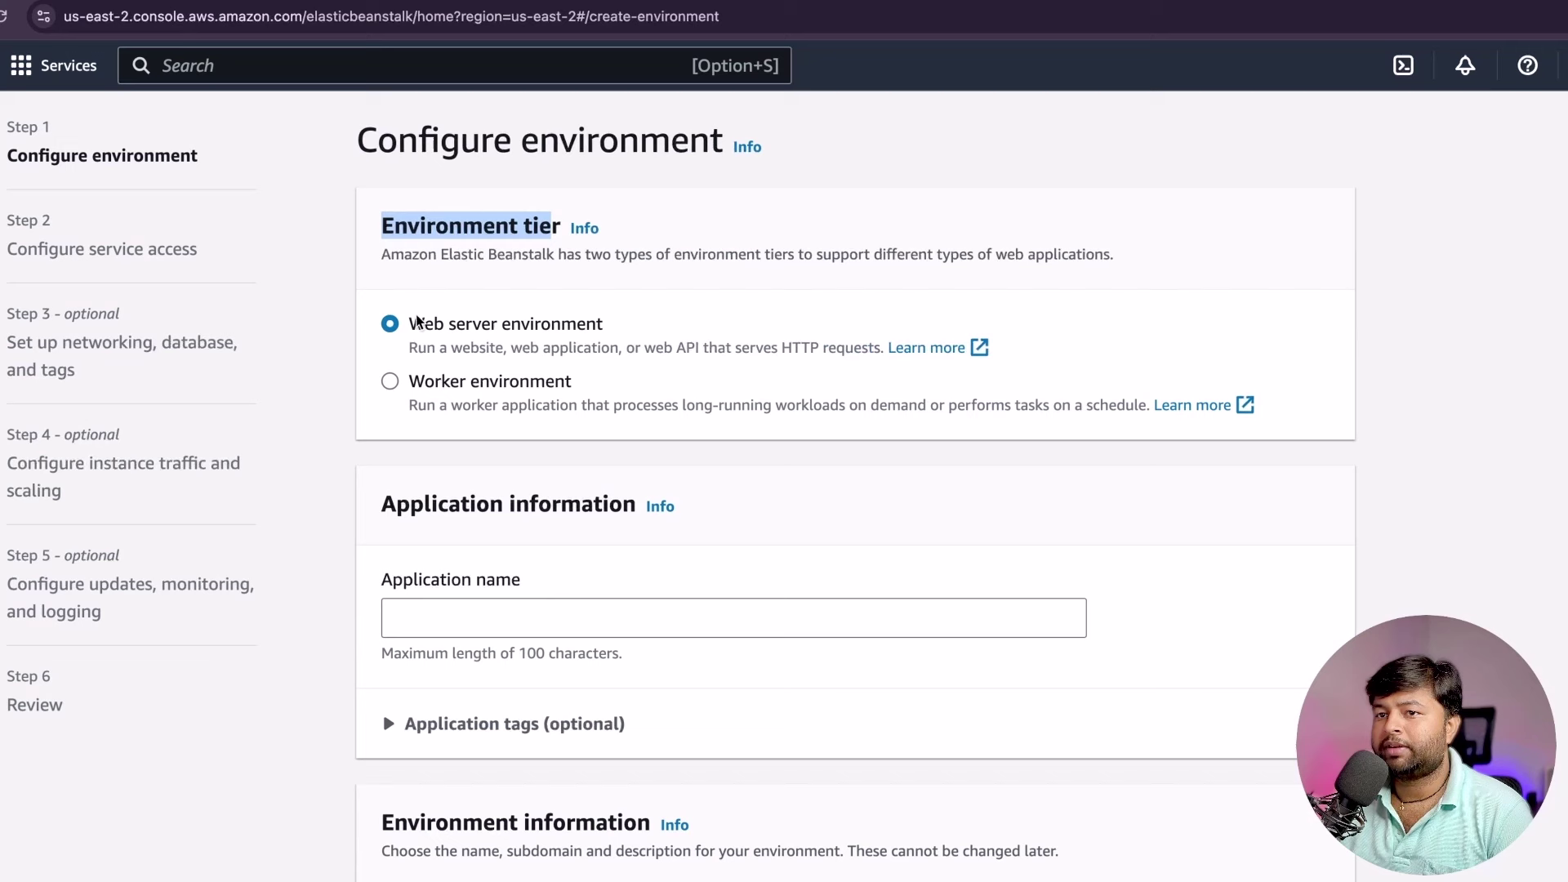
pyautogui.moveTo(410, 324); pyautogui.dragTo(586, 327)
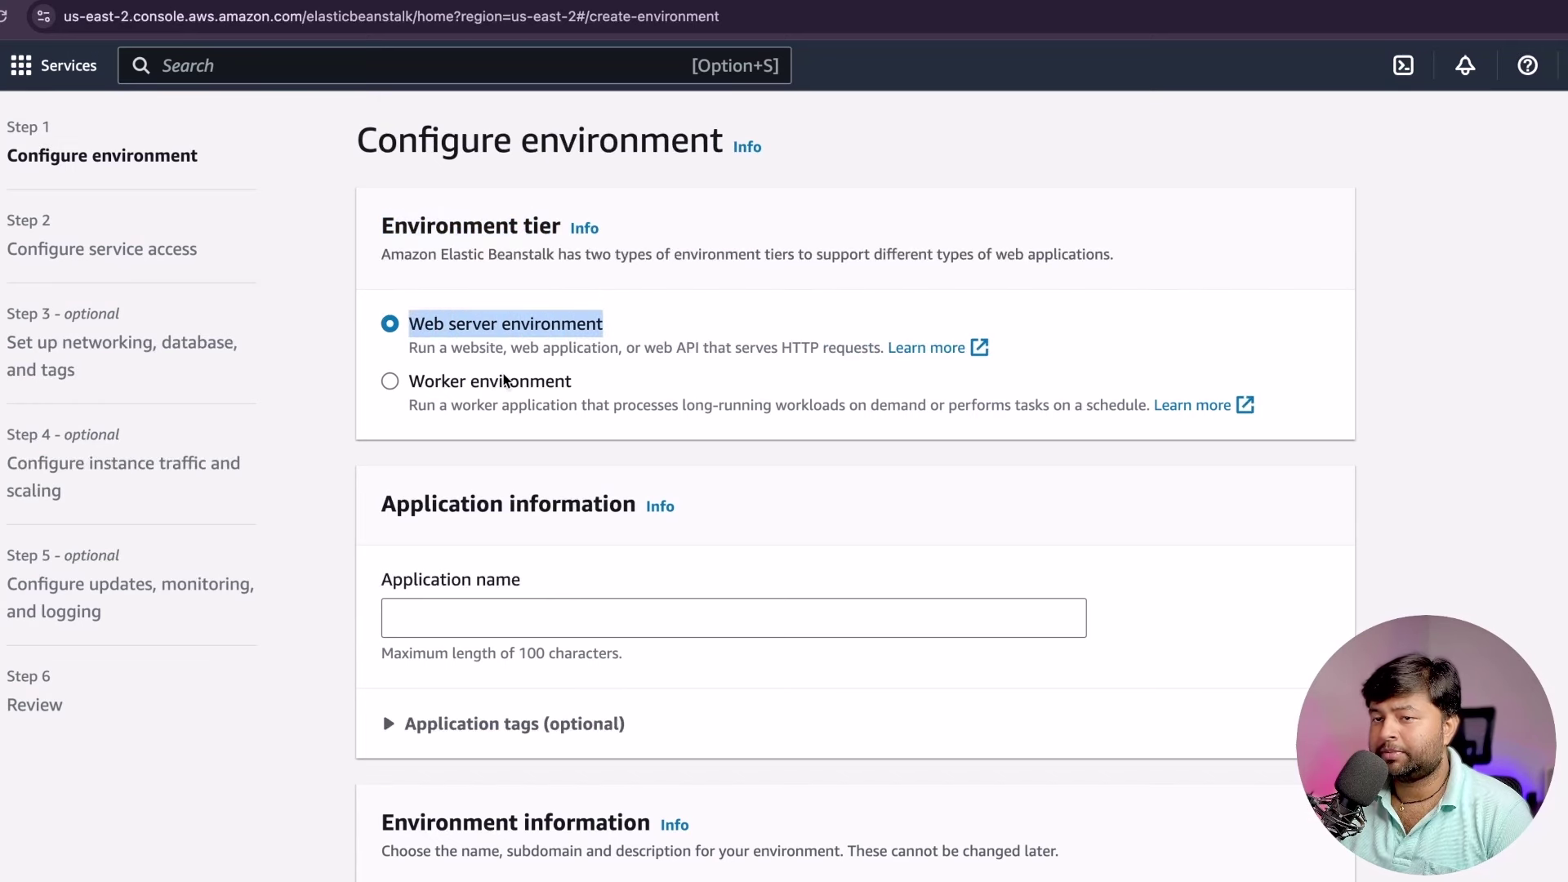
pyautogui.moveTo(410, 380); pyautogui.dragTo(569, 381)
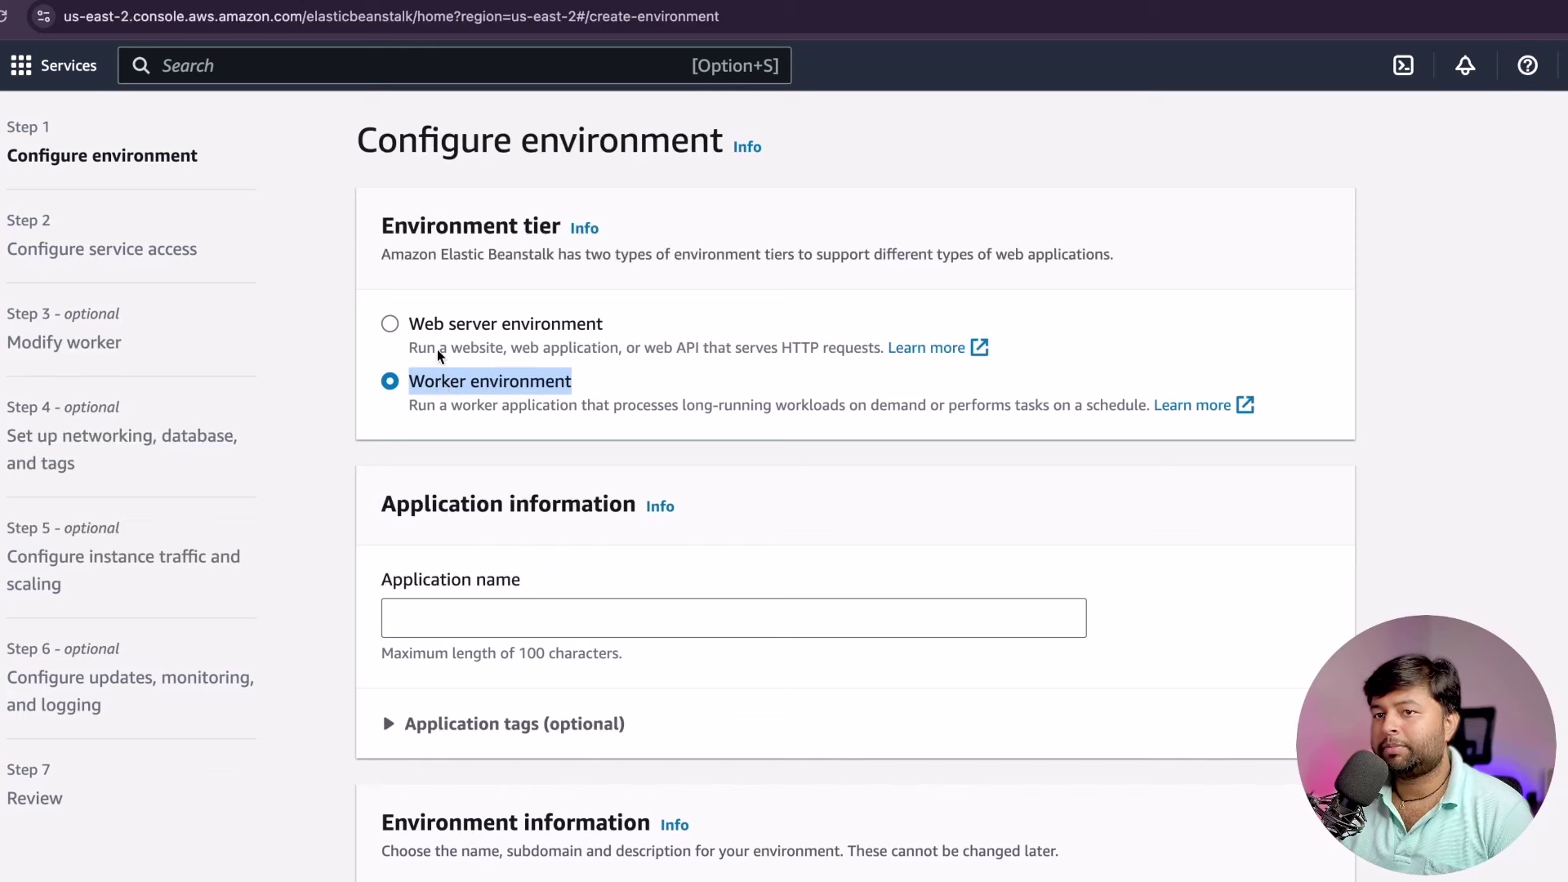
# Choose the Web server environment tier and name the application "mywebapp".
pyautogui.click(393, 328)
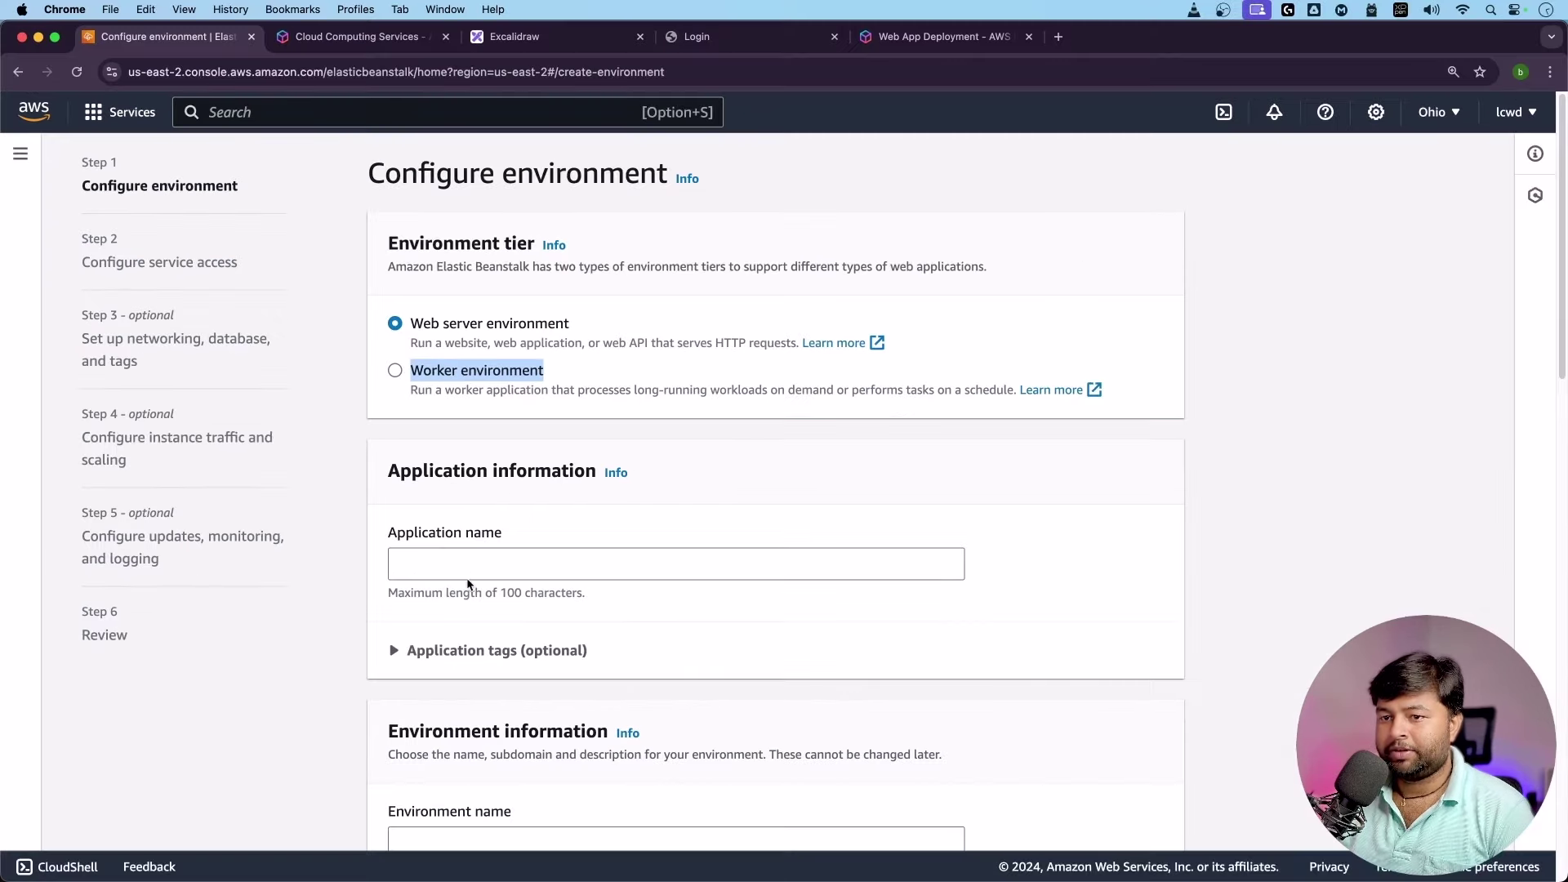
pyautogui.click(463, 565)
pyautogui.write('my')
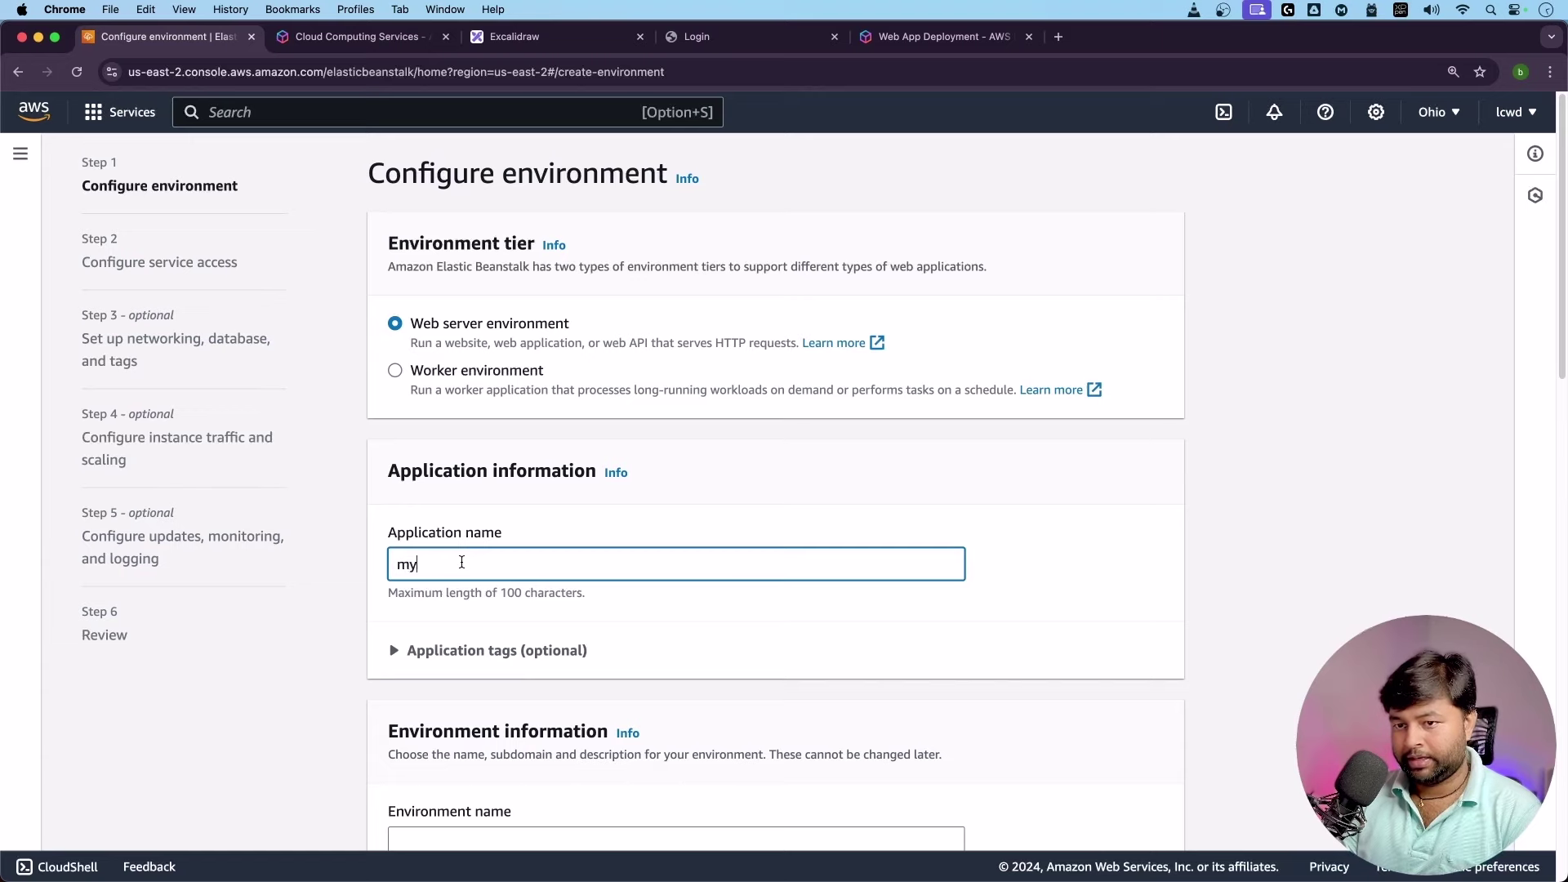
pyautogui.write('appwebapp')
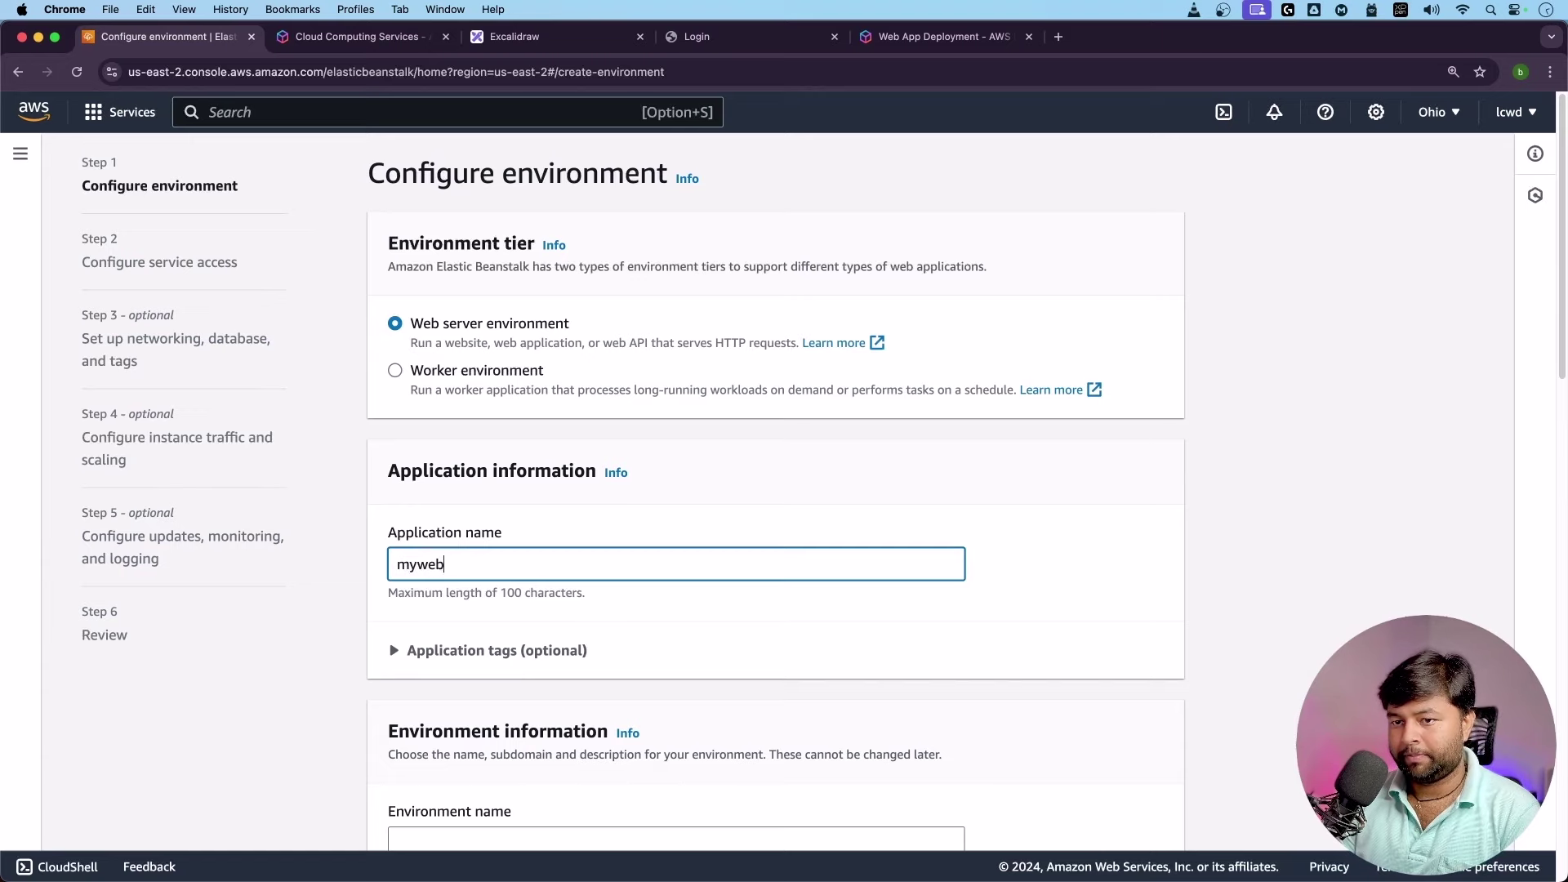
# Expand the optional application tags and review the prefilled environment name.
pyautogui.scroll(-1, 446, 570)
pyautogui.click(441, 605)
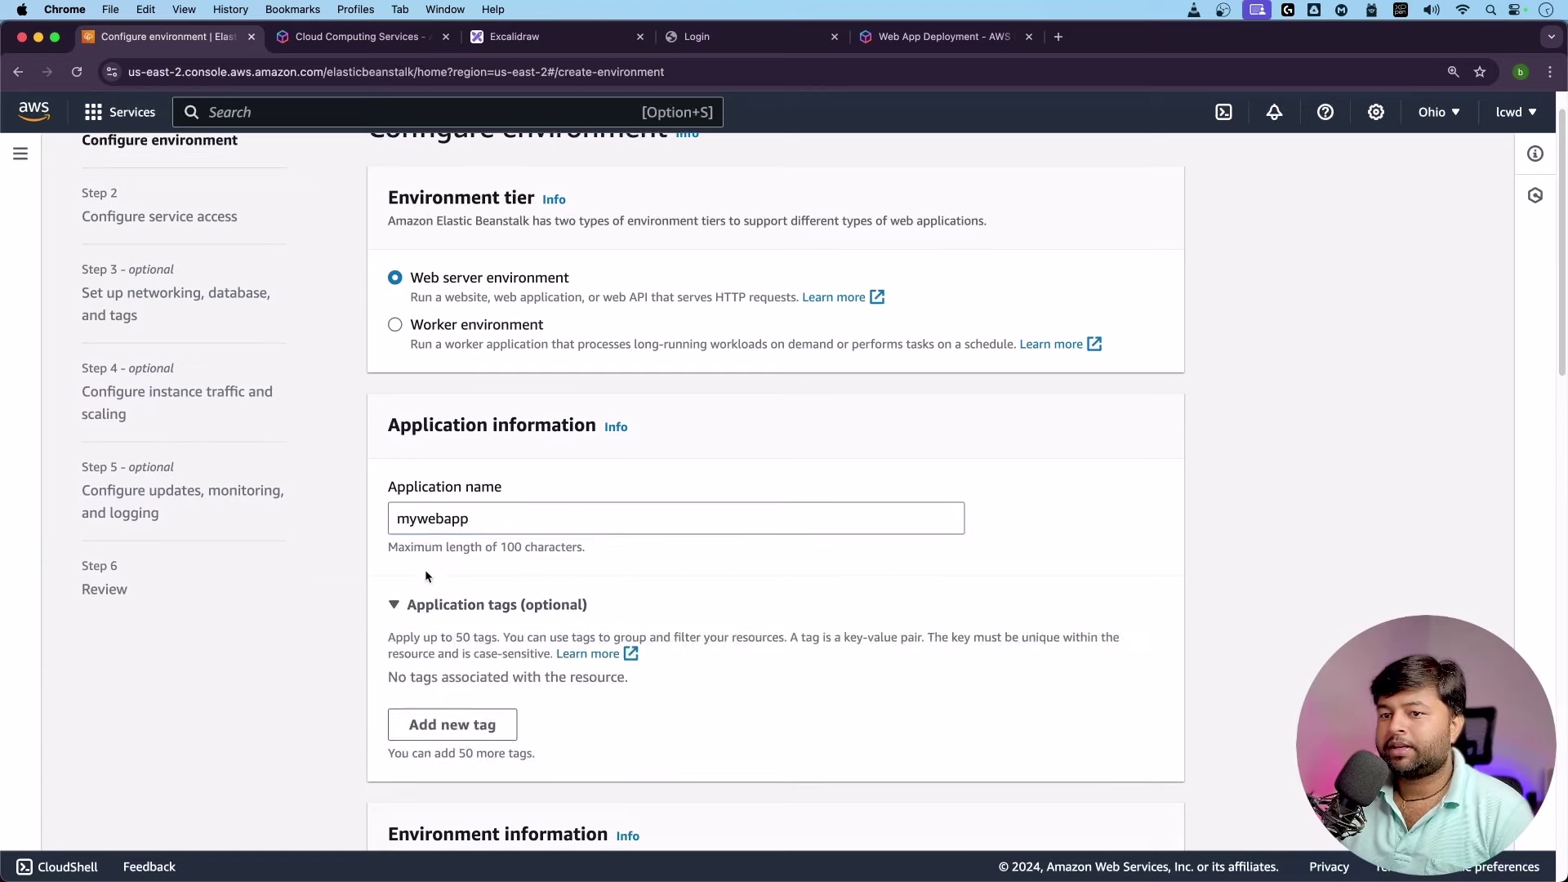
pyautogui.scroll(-5, 425, 571)
pyautogui.scroll(-1, 427, 461)
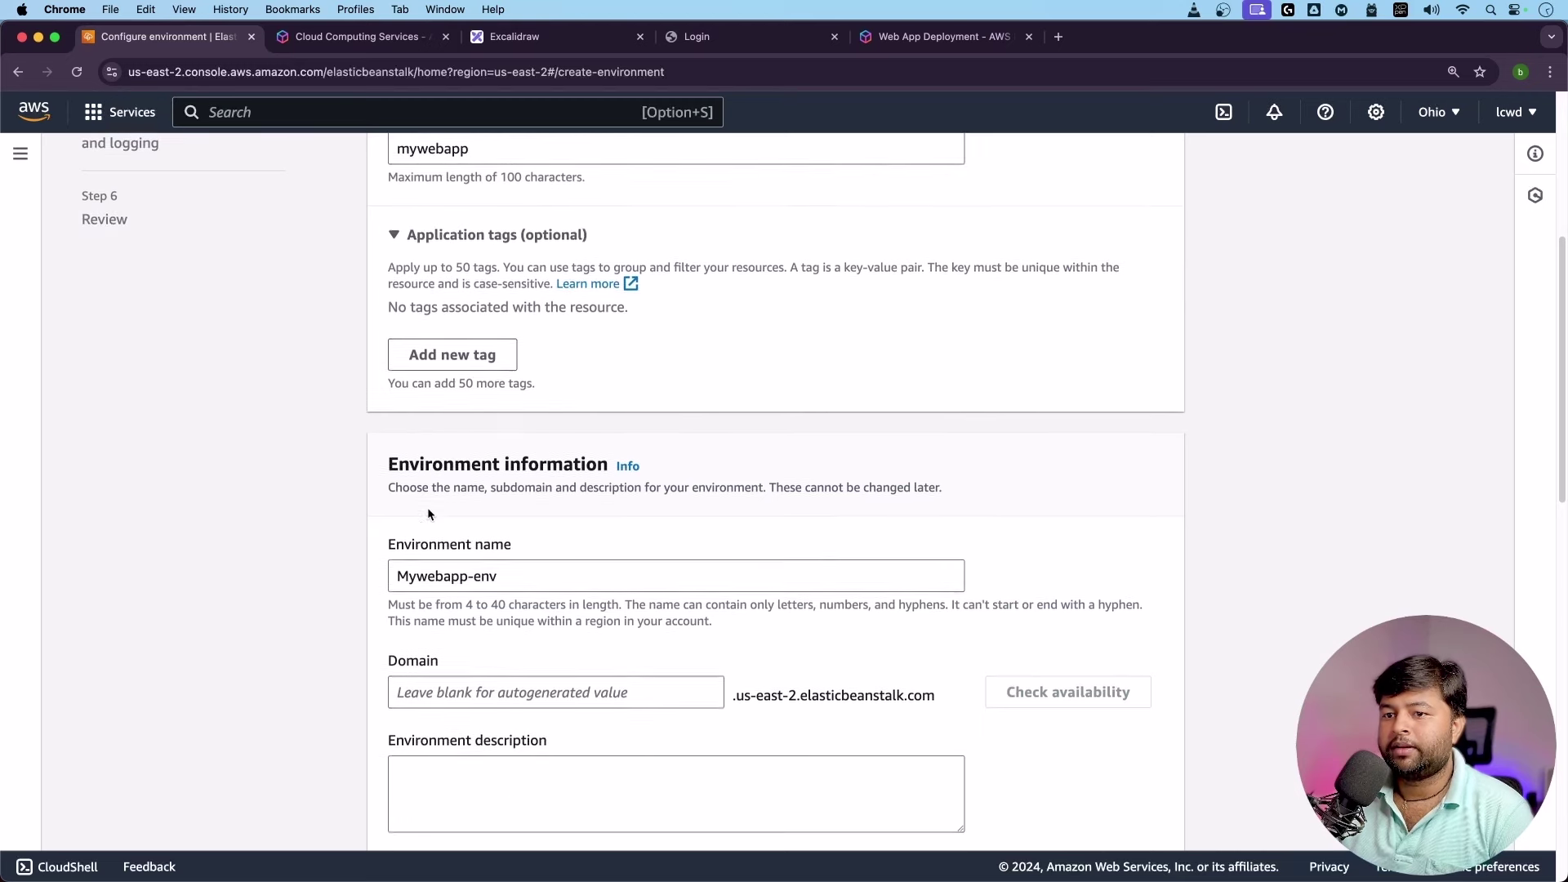
pyautogui.click(562, 573)
pyautogui.moveTo(564, 573); pyautogui.dragTo(341, 579)
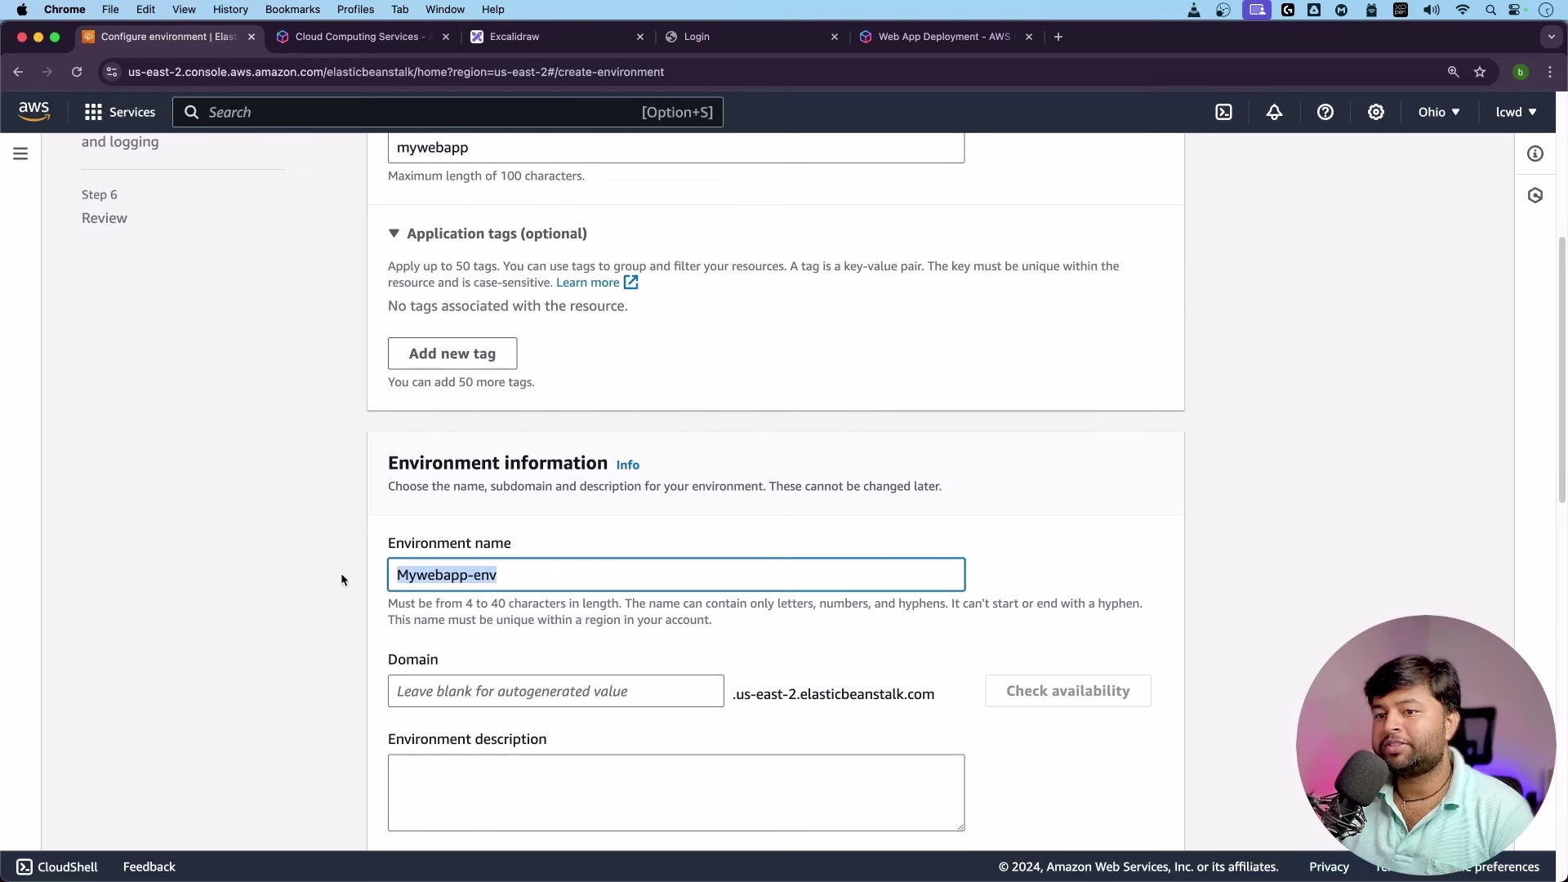
pyautogui.click(538, 566)
pyautogui.scroll(-1, 427, 562)
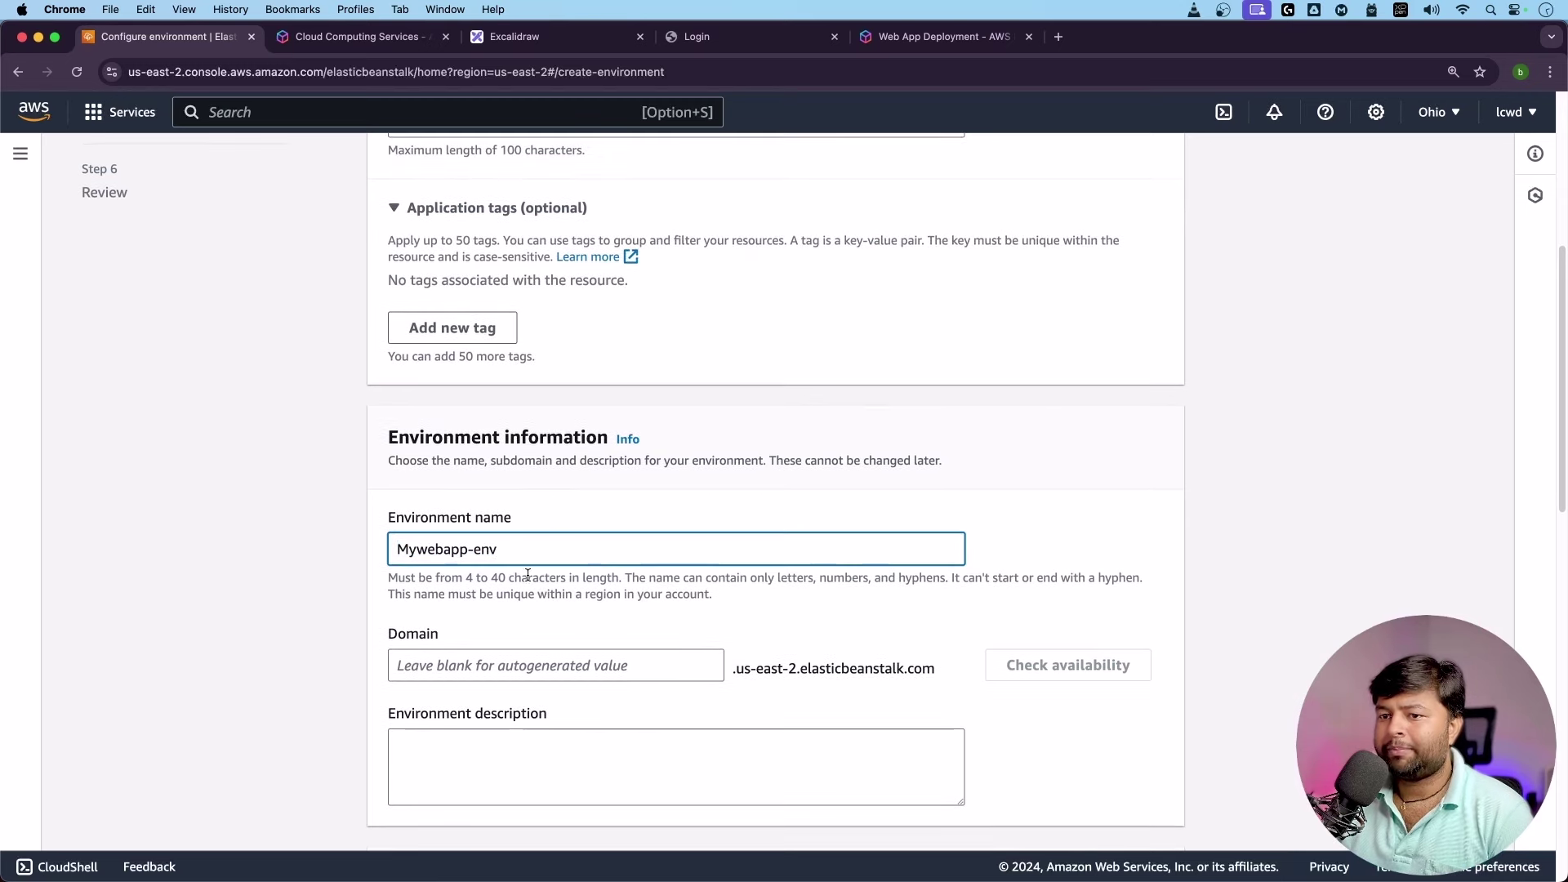
# Enter "mywebapp" as the environment's domain and check its availability.
pyautogui.click(478, 666)
pyautogui.scroll(-1, 478, 627)
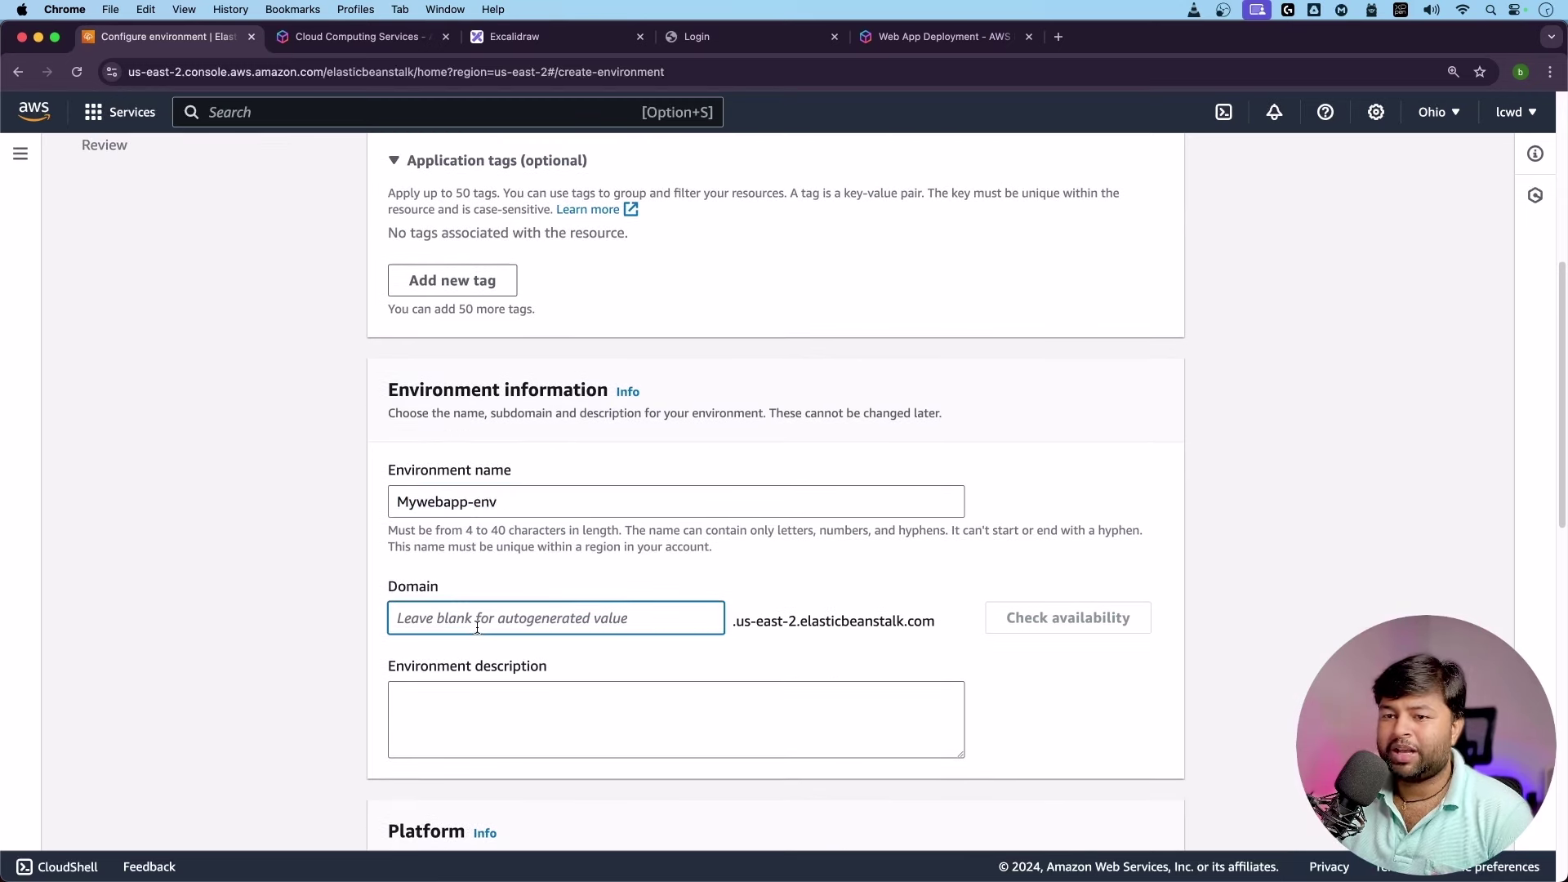
pyautogui.write('myq')
pyautogui.press('BackSpace')
pyautogui.write('webapp')
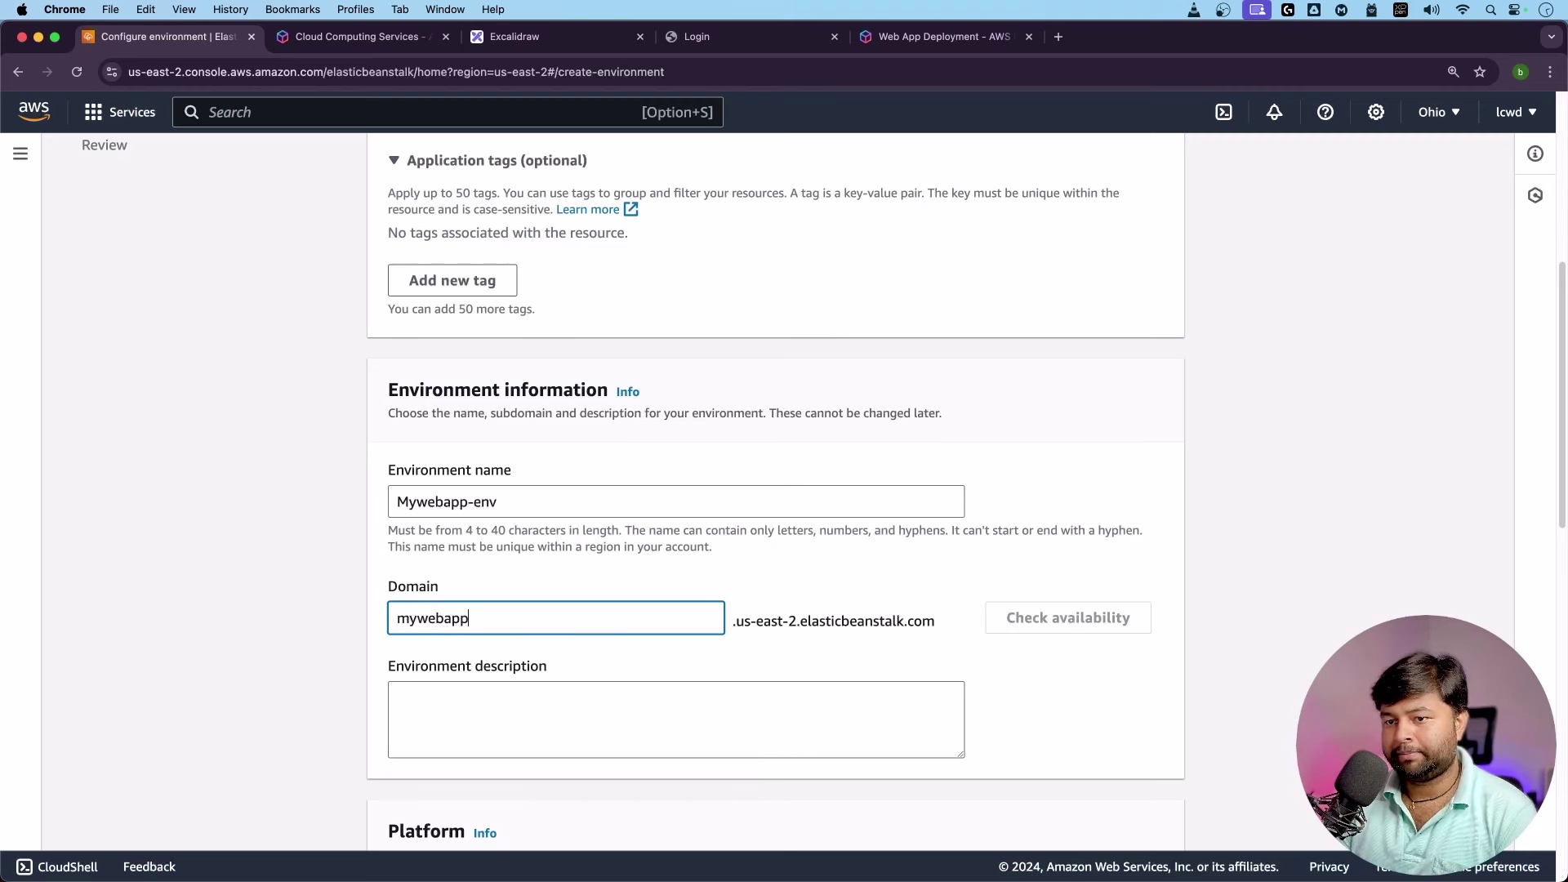
pyautogui.click(1026, 622)
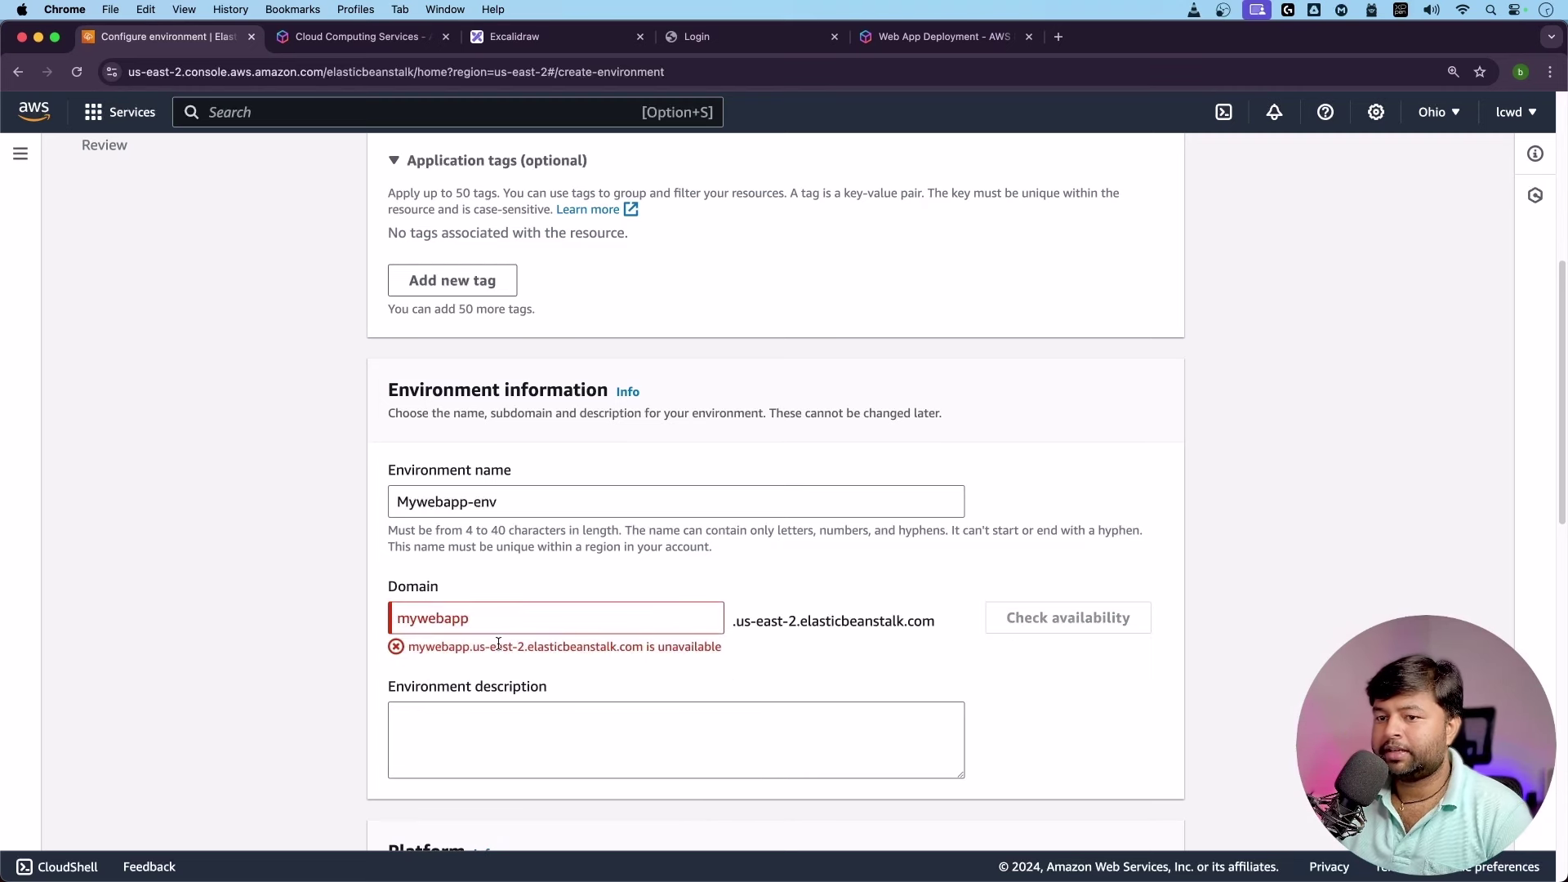
# Change the domain to "mywebapp123" and enter "this is my testing app" as the environment description.
pyautogui.click(496, 632)
pyautogui.write('123')
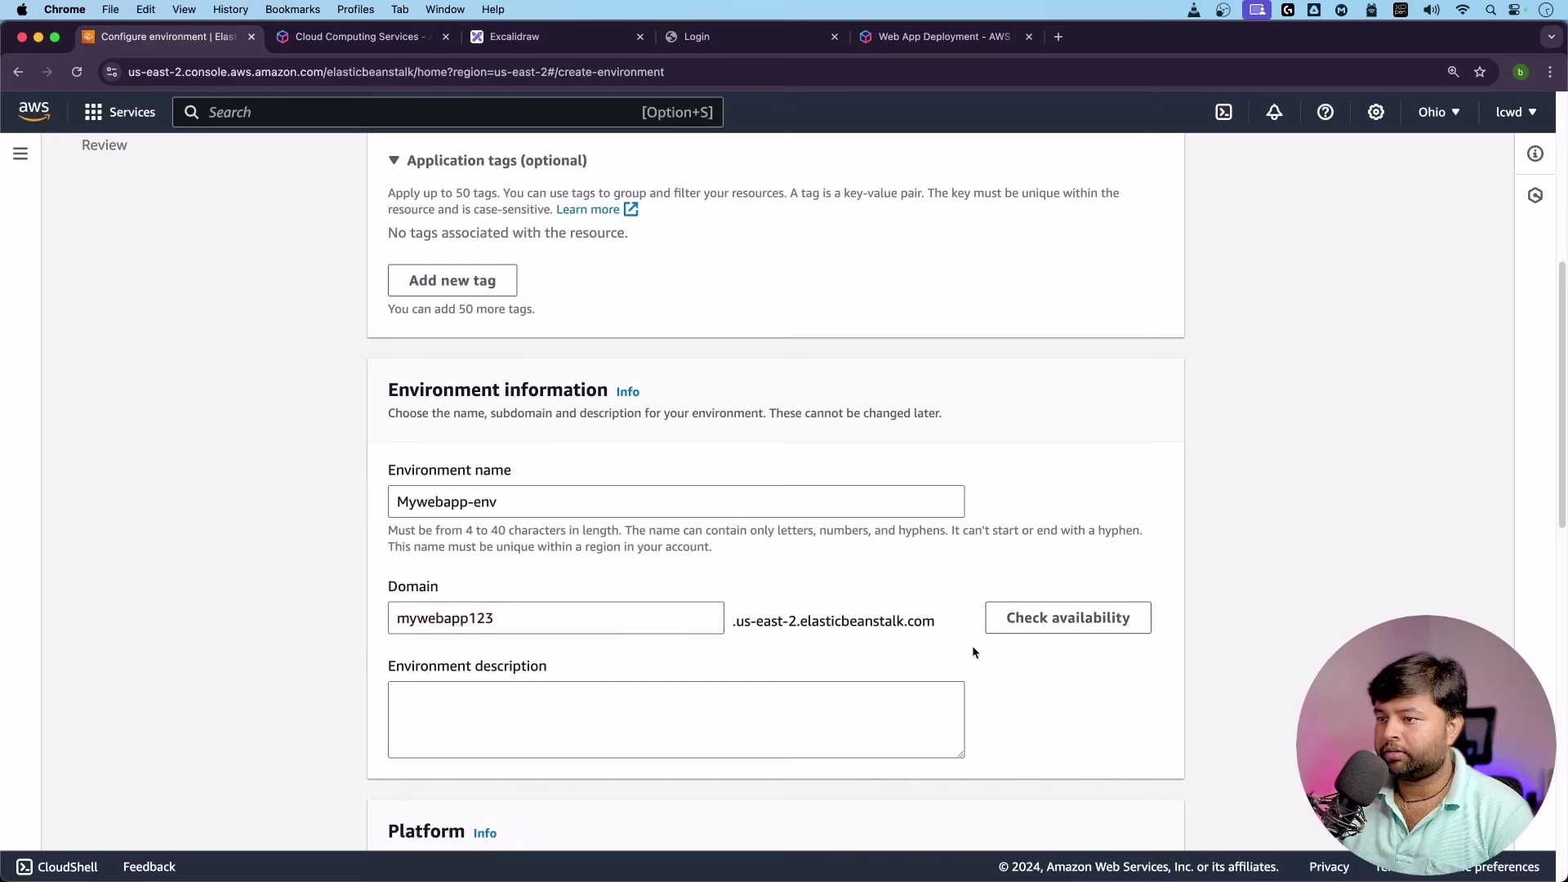
pyautogui.scroll(-2, 651, 660)
pyautogui.click(531, 645)
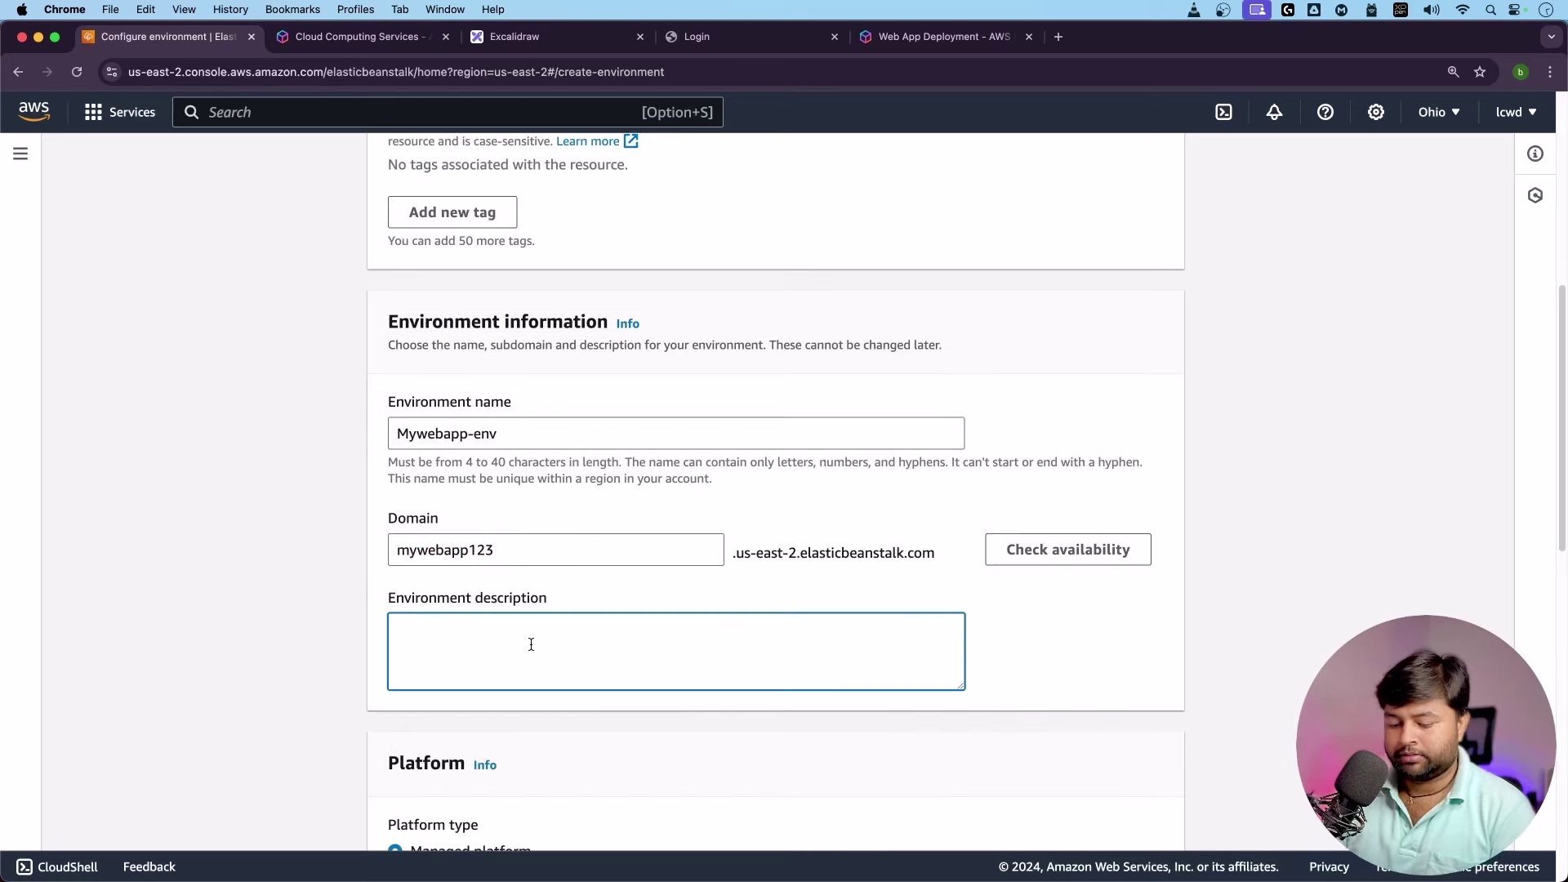
pyautogui.write('this is my testing app')
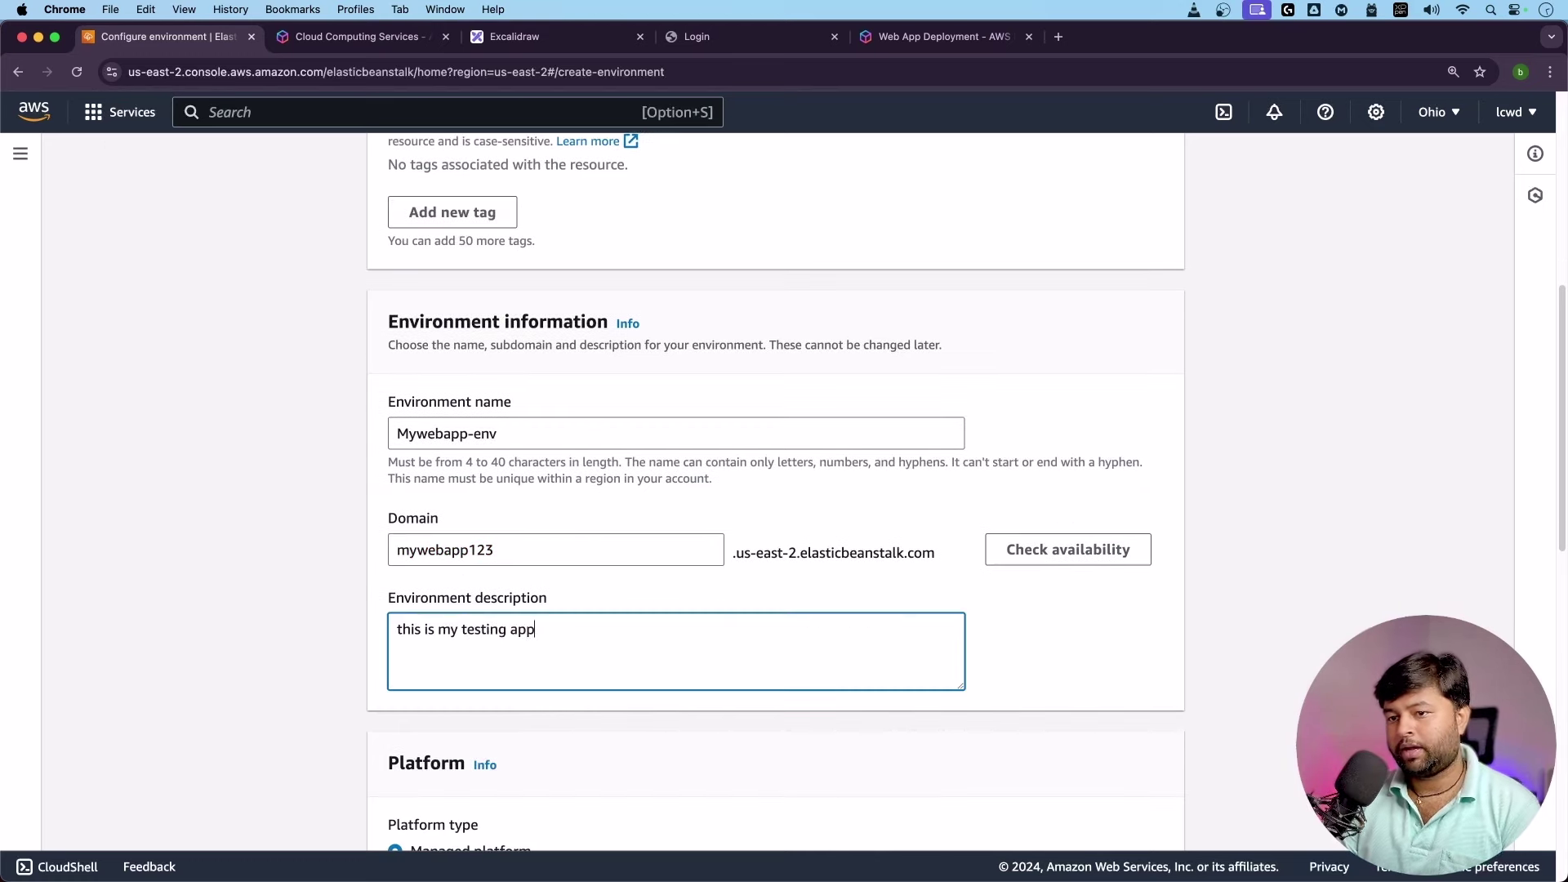
# Review the managed platform type and choose Java as the platform.
pyautogui.scroll(-5, 502, 545)
pyautogui.moveTo(389, 468); pyautogui.dragTo(532, 506)
pyautogui.scroll(-2, 457, 572)
pyautogui.moveTo(411, 524); pyautogui.dragTo(490, 527)
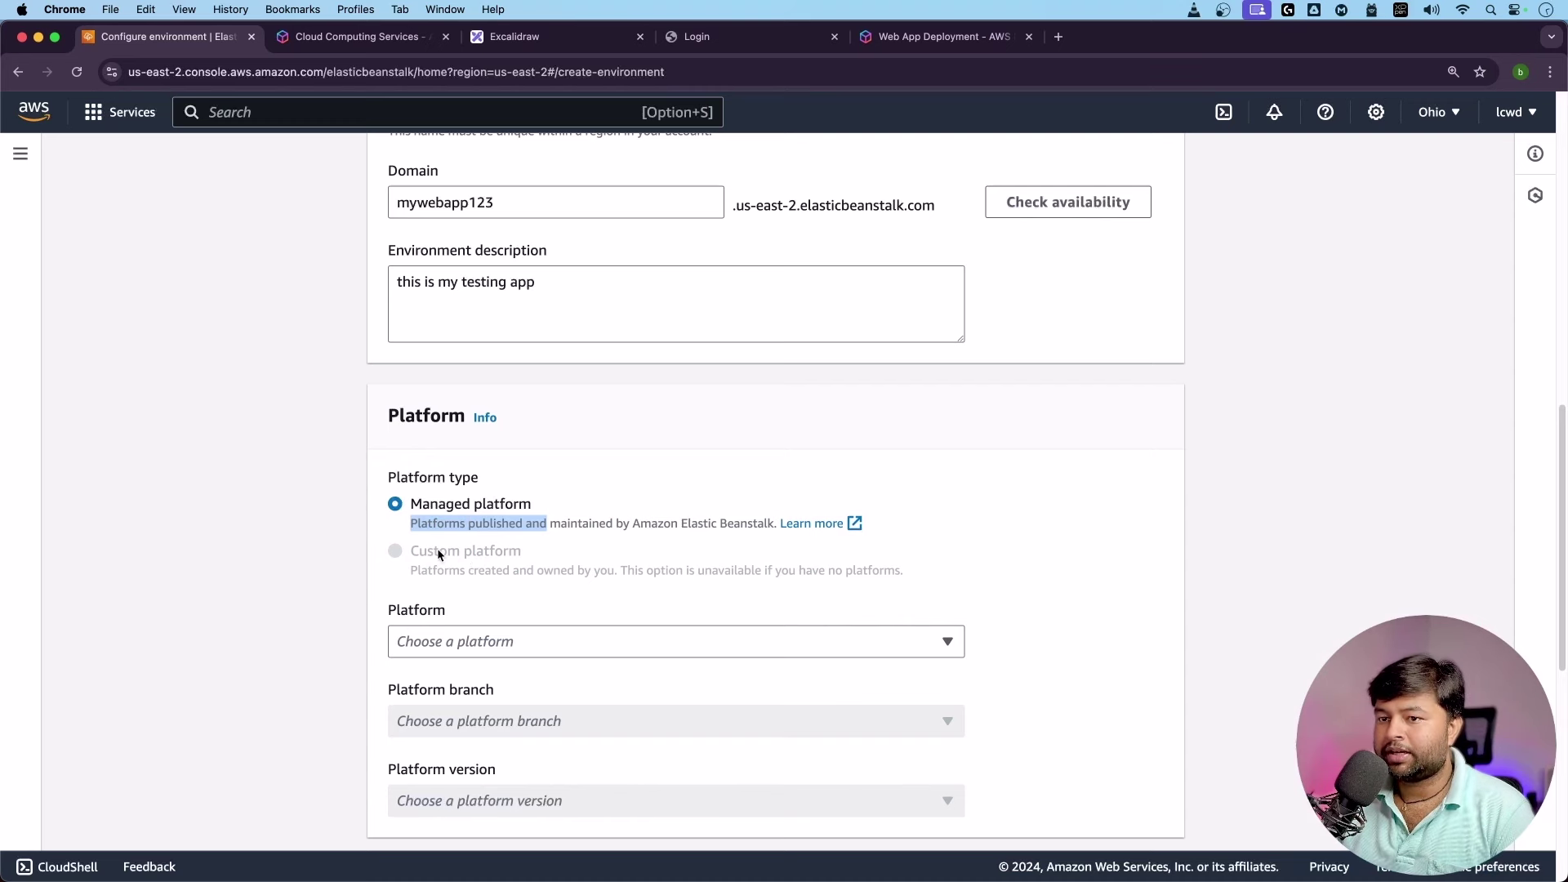
pyautogui.scroll(-5, 490, 545)
pyautogui.click(460, 426)
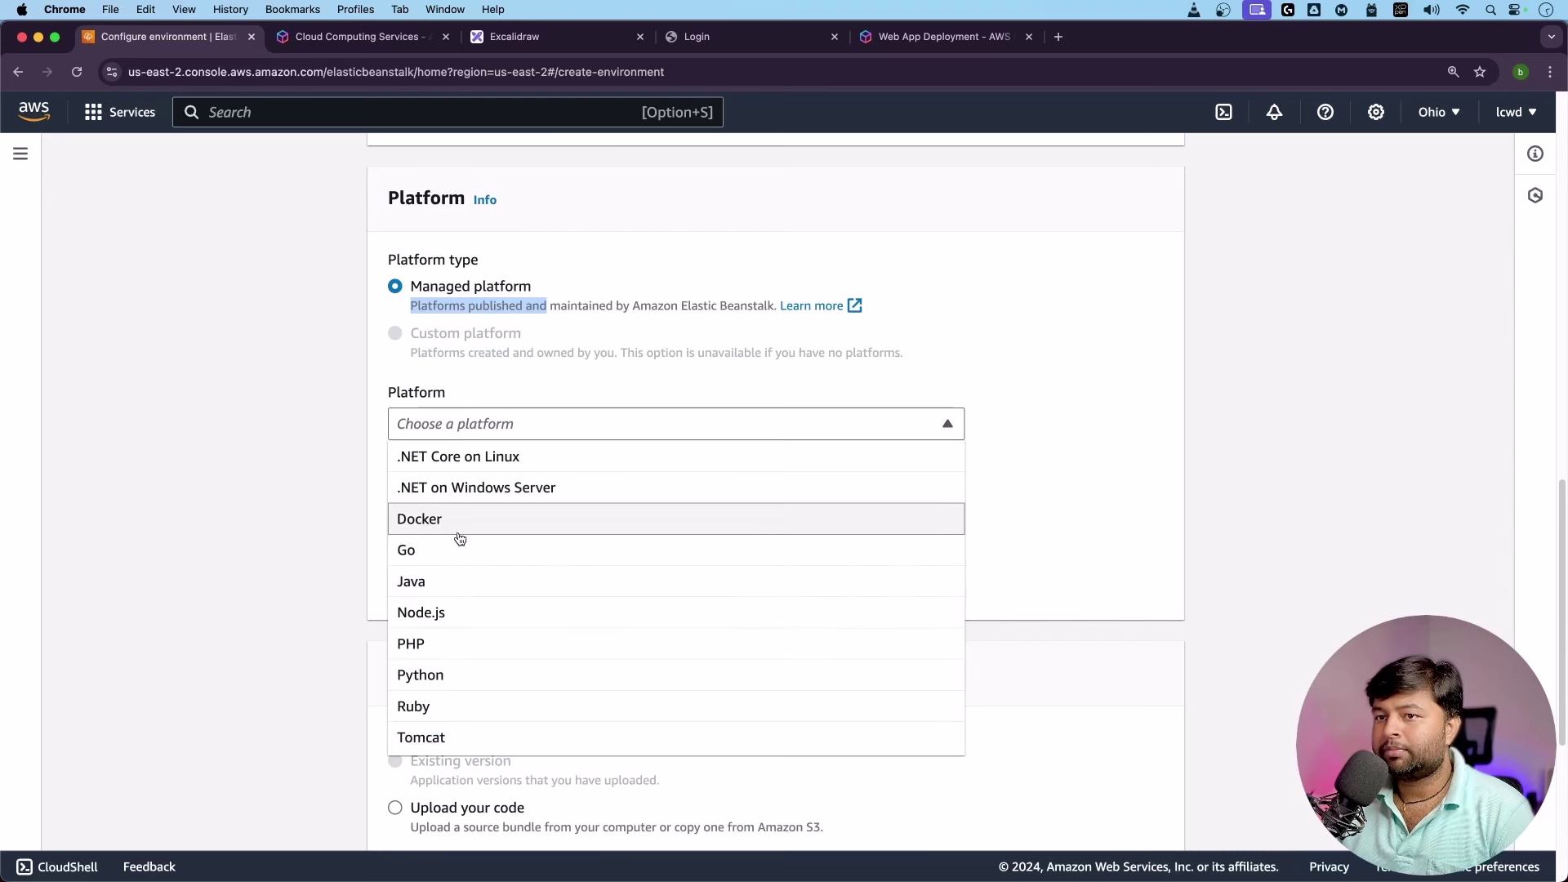
pyautogui.click(455, 580)
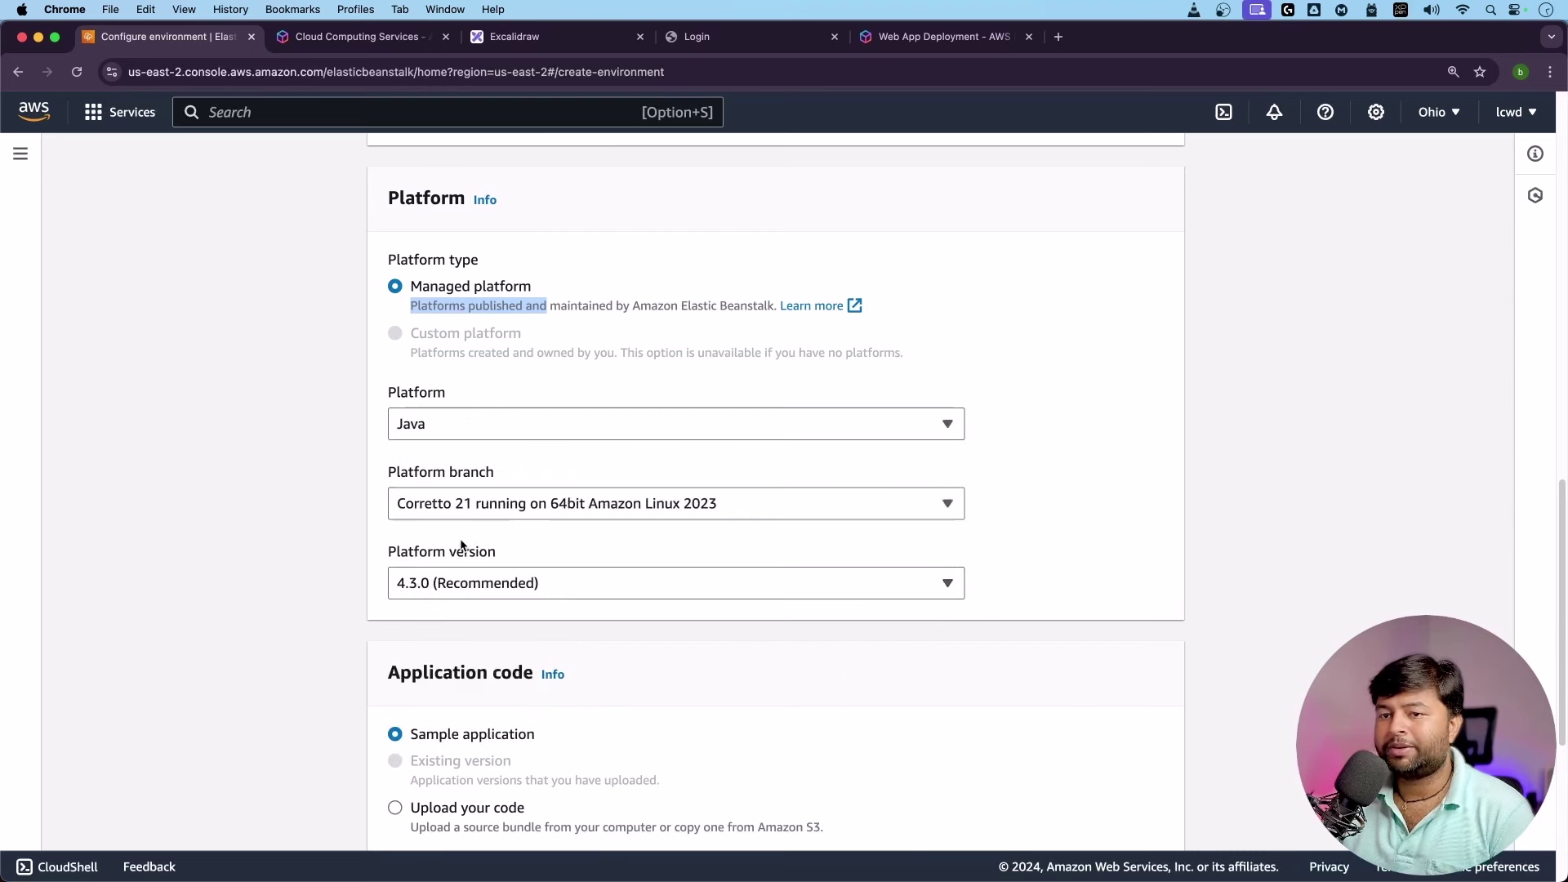
pyautogui.click(479, 421)
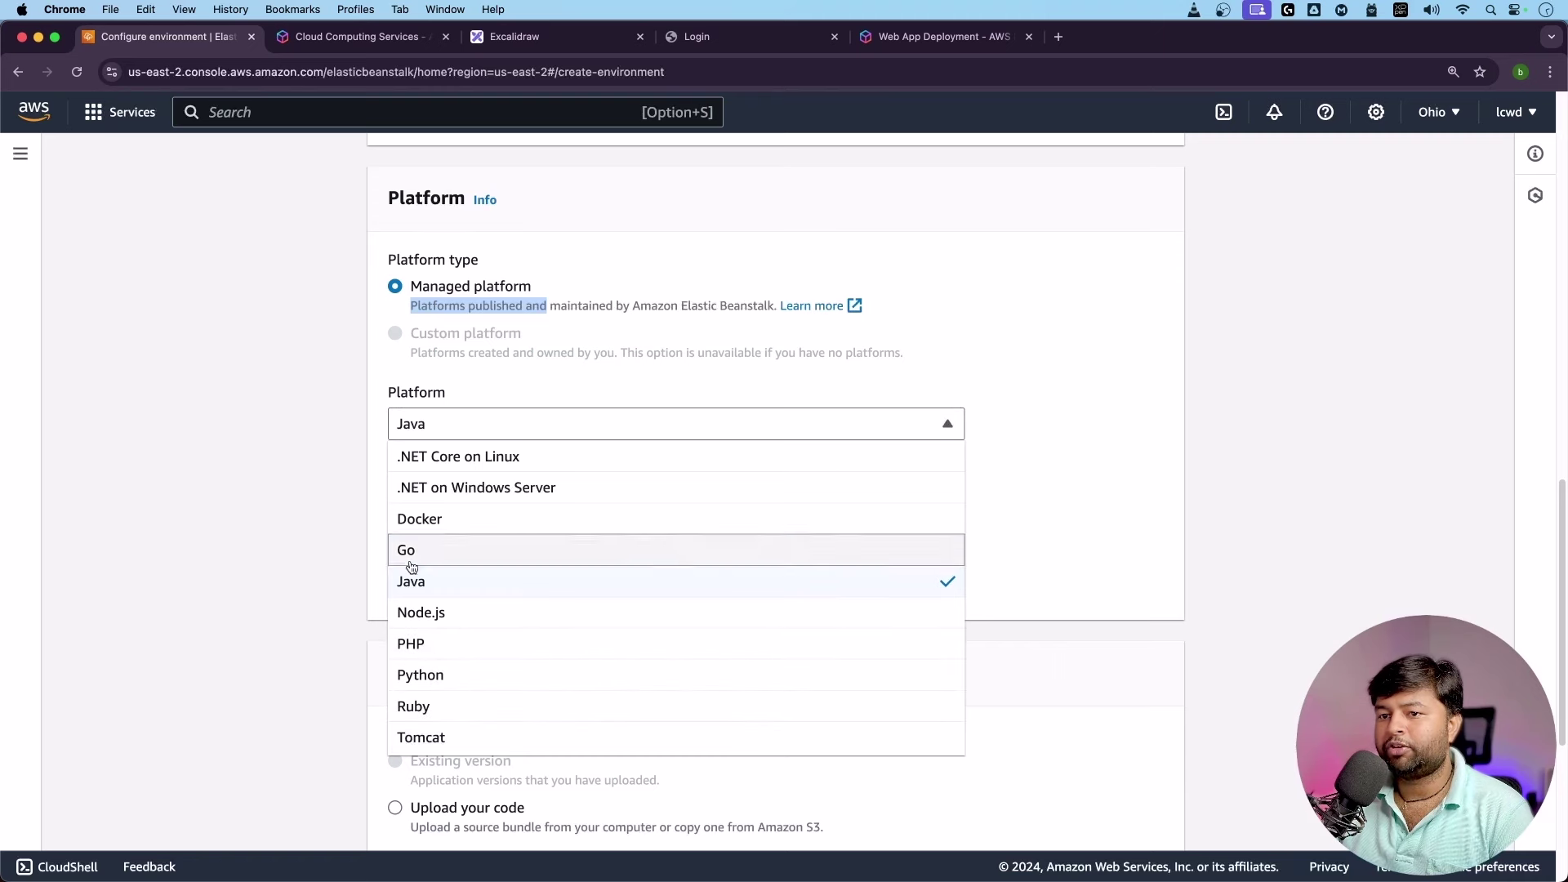
pyautogui.click(429, 581)
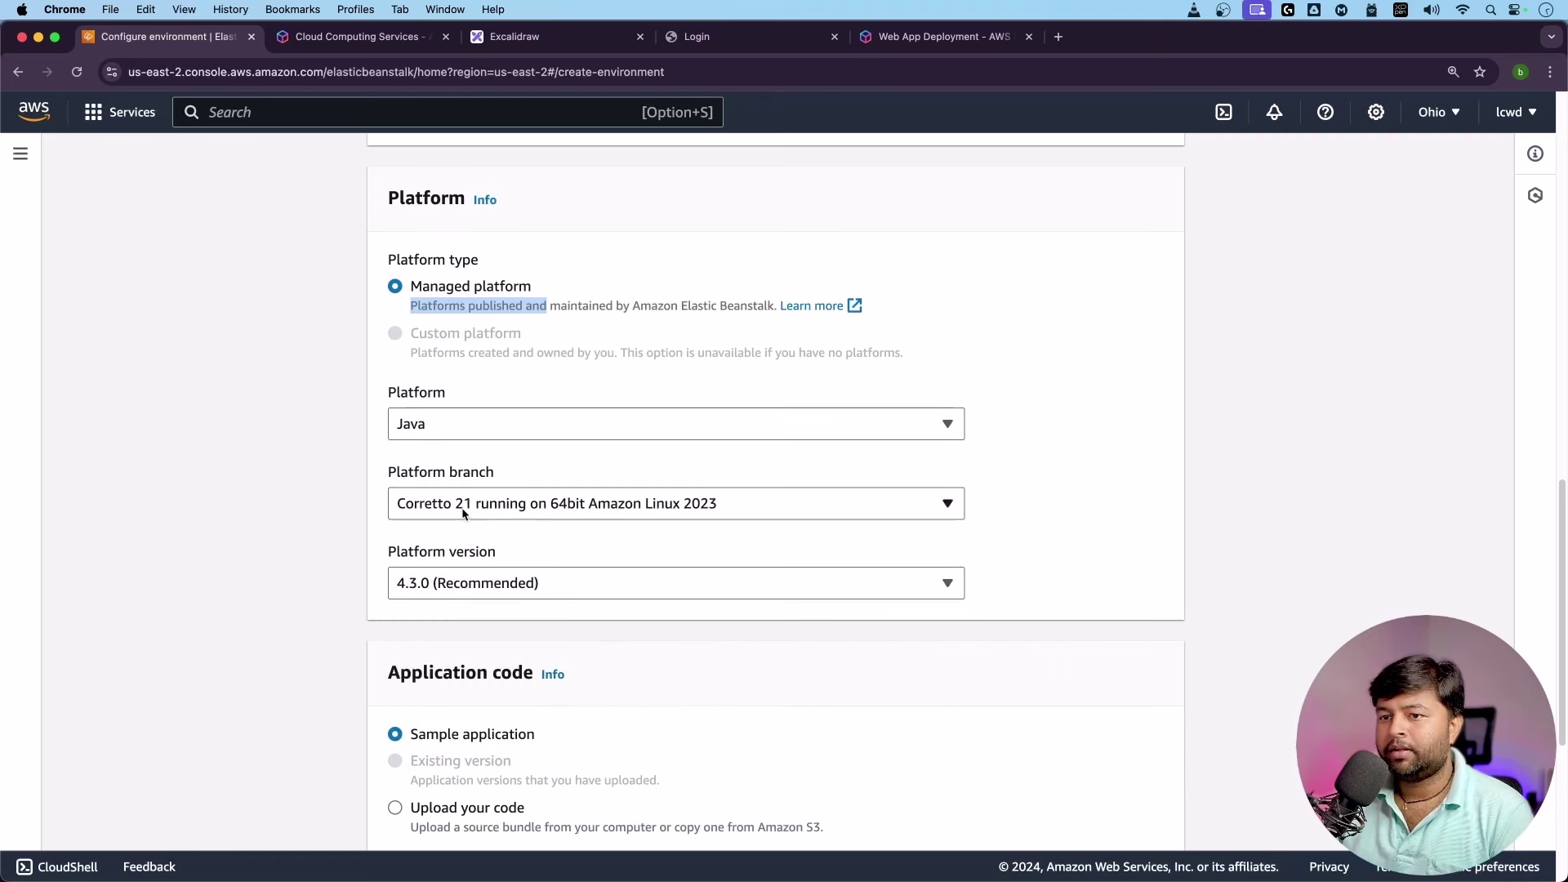
# Select Corretto 21 running on 64bit Amazon Linux 2023 as the platform branch, with platform version 4.3.0 (Recommended).
pyautogui.click(507, 513)
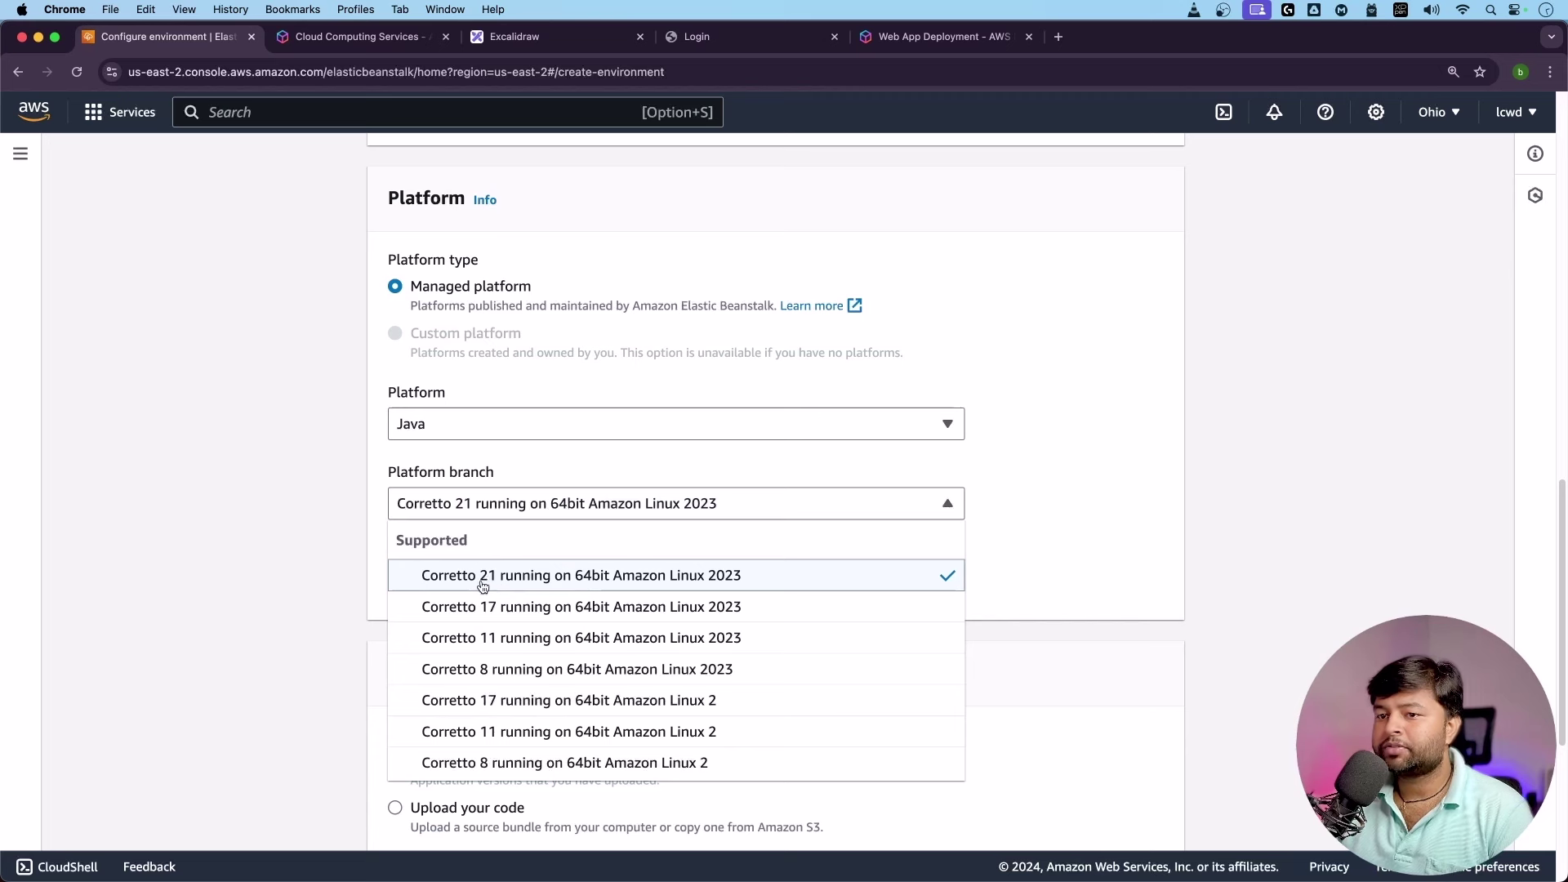
pyautogui.click(700, 578)
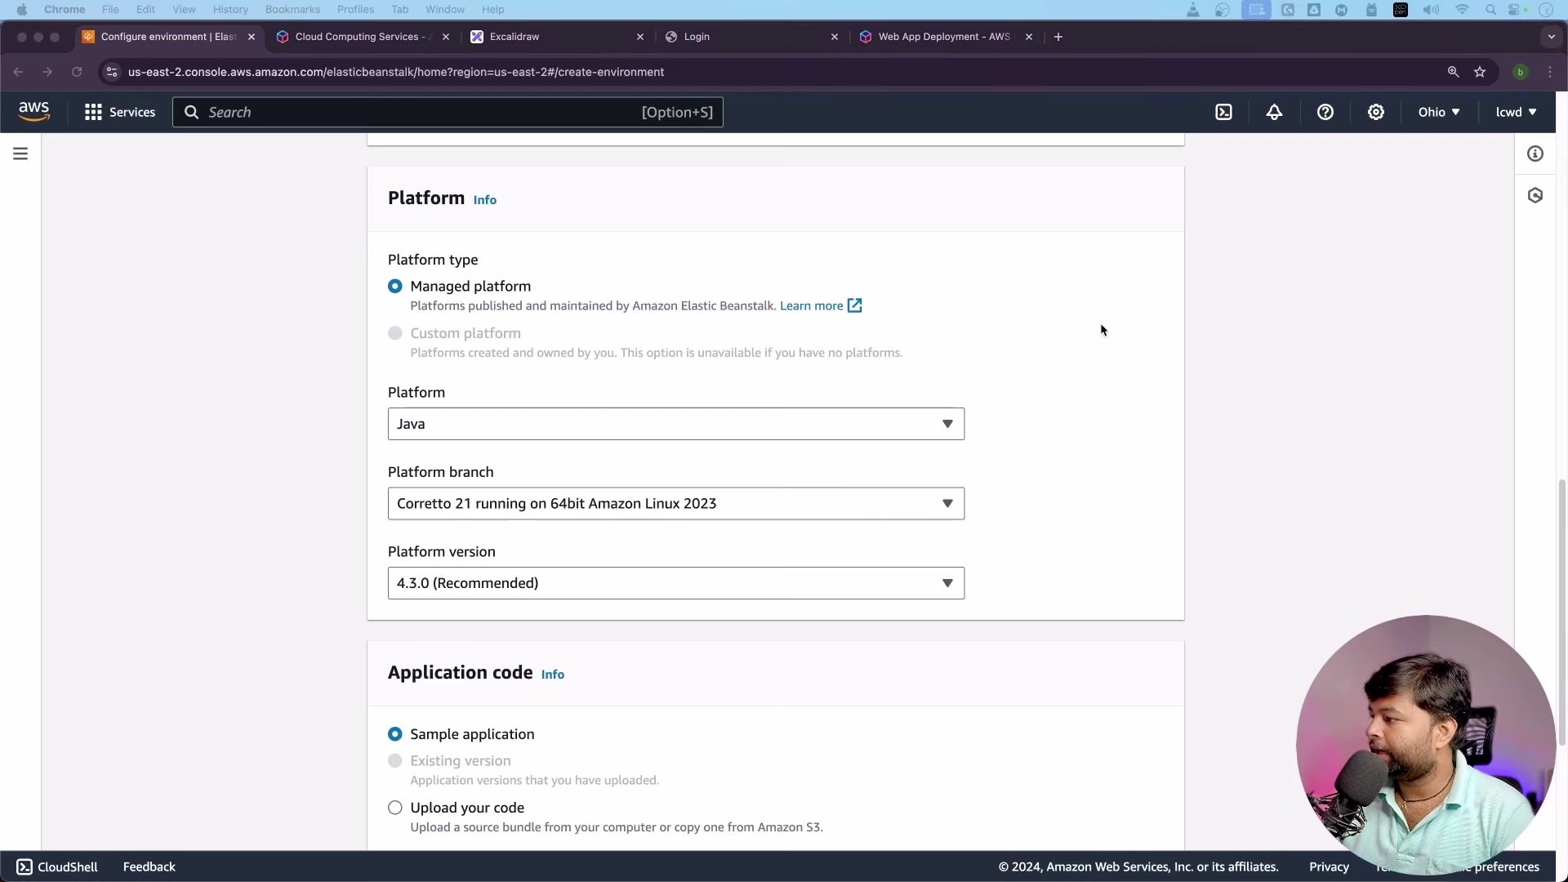
pyautogui.scroll(-3, 466, 417)
pyautogui.click(466, 416)
pyautogui.click(493, 417)
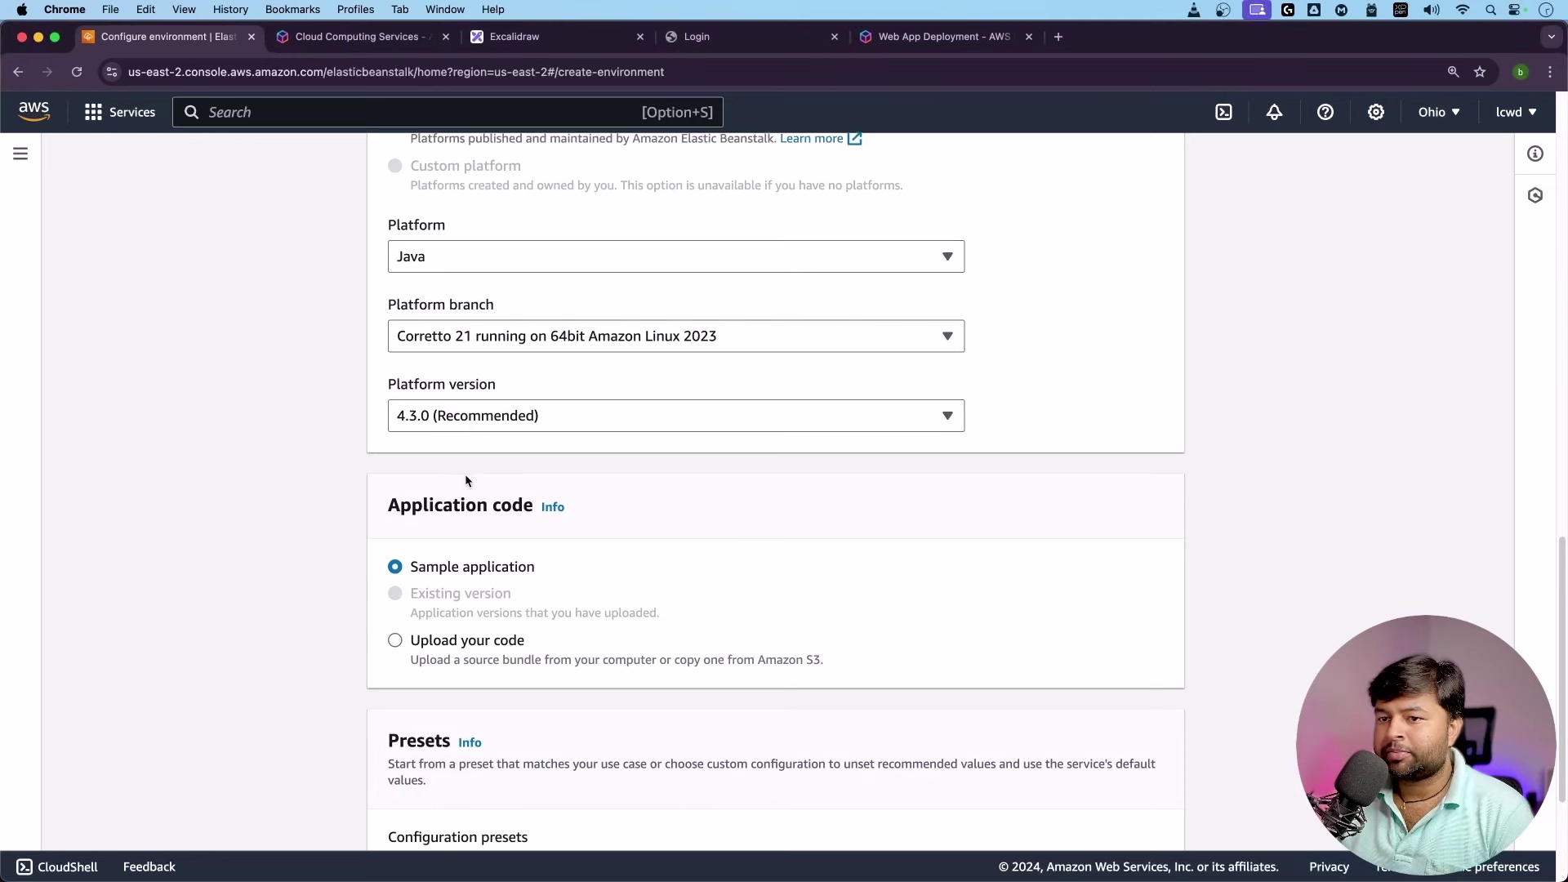
# Use Sample application as the code with the Single instance (free tier eligible) preset, and continue to service access.
pyautogui.scroll(-3, 441, 424)
pyautogui.moveTo(536, 351); pyautogui.dragTo(419, 351)
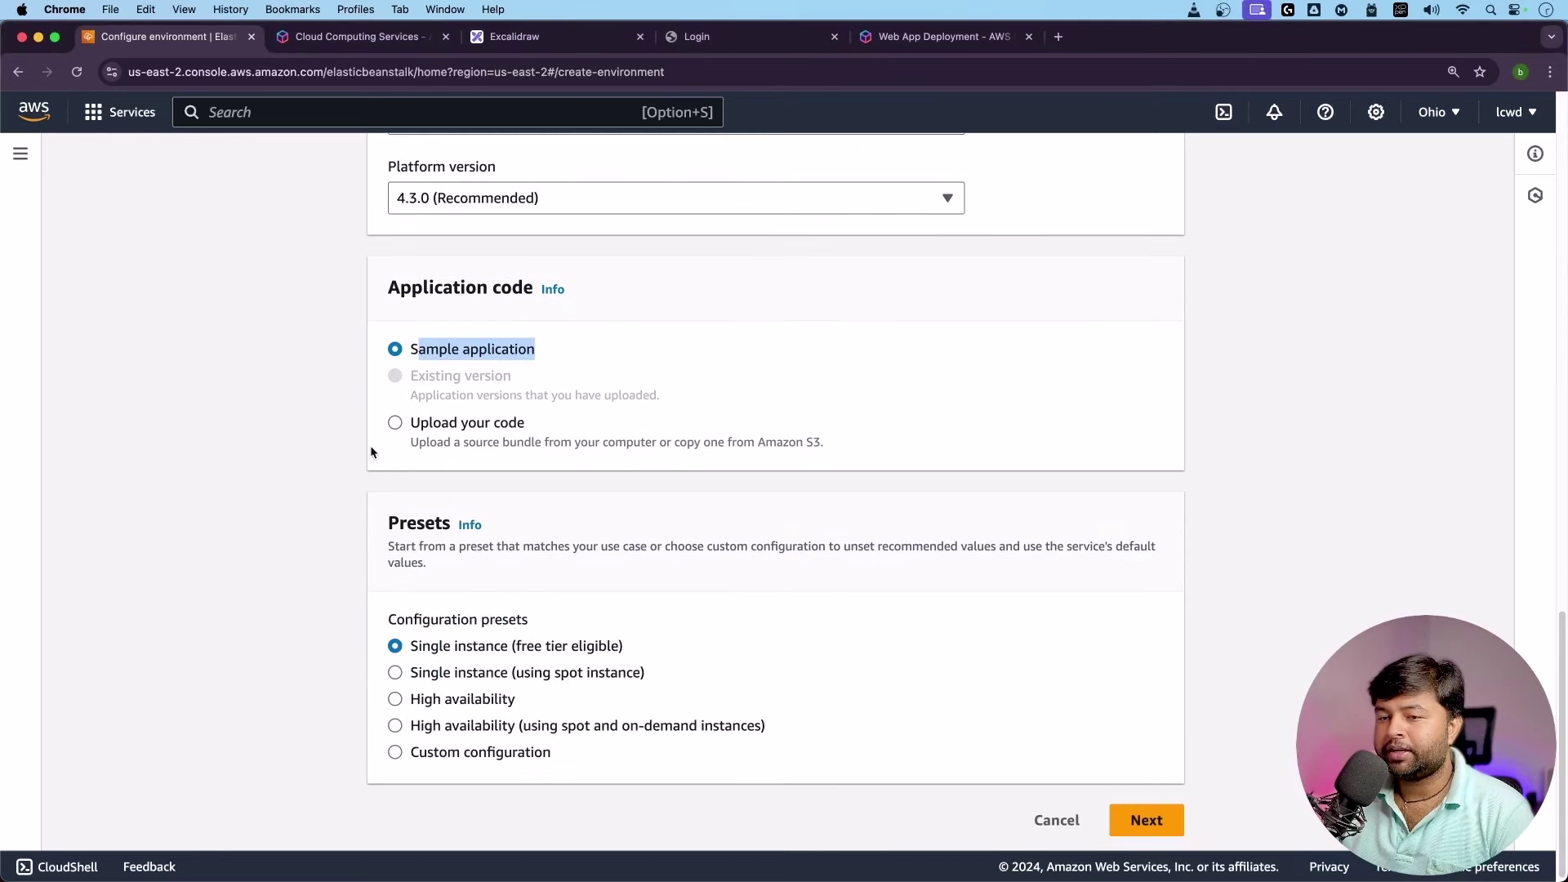
pyautogui.click(396, 422)
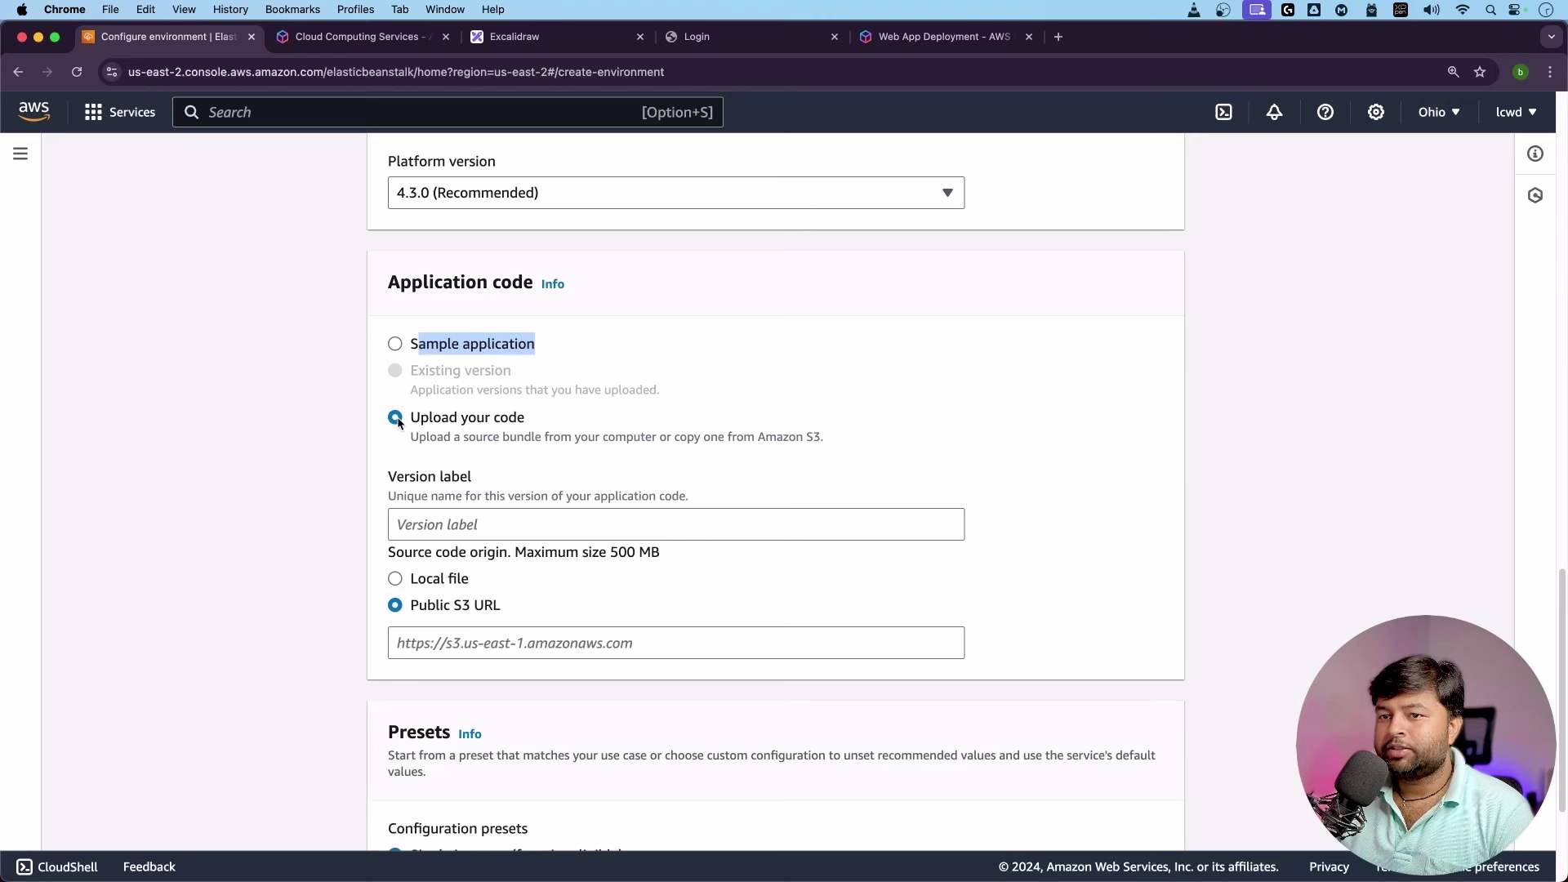
pyautogui.click(394, 345)
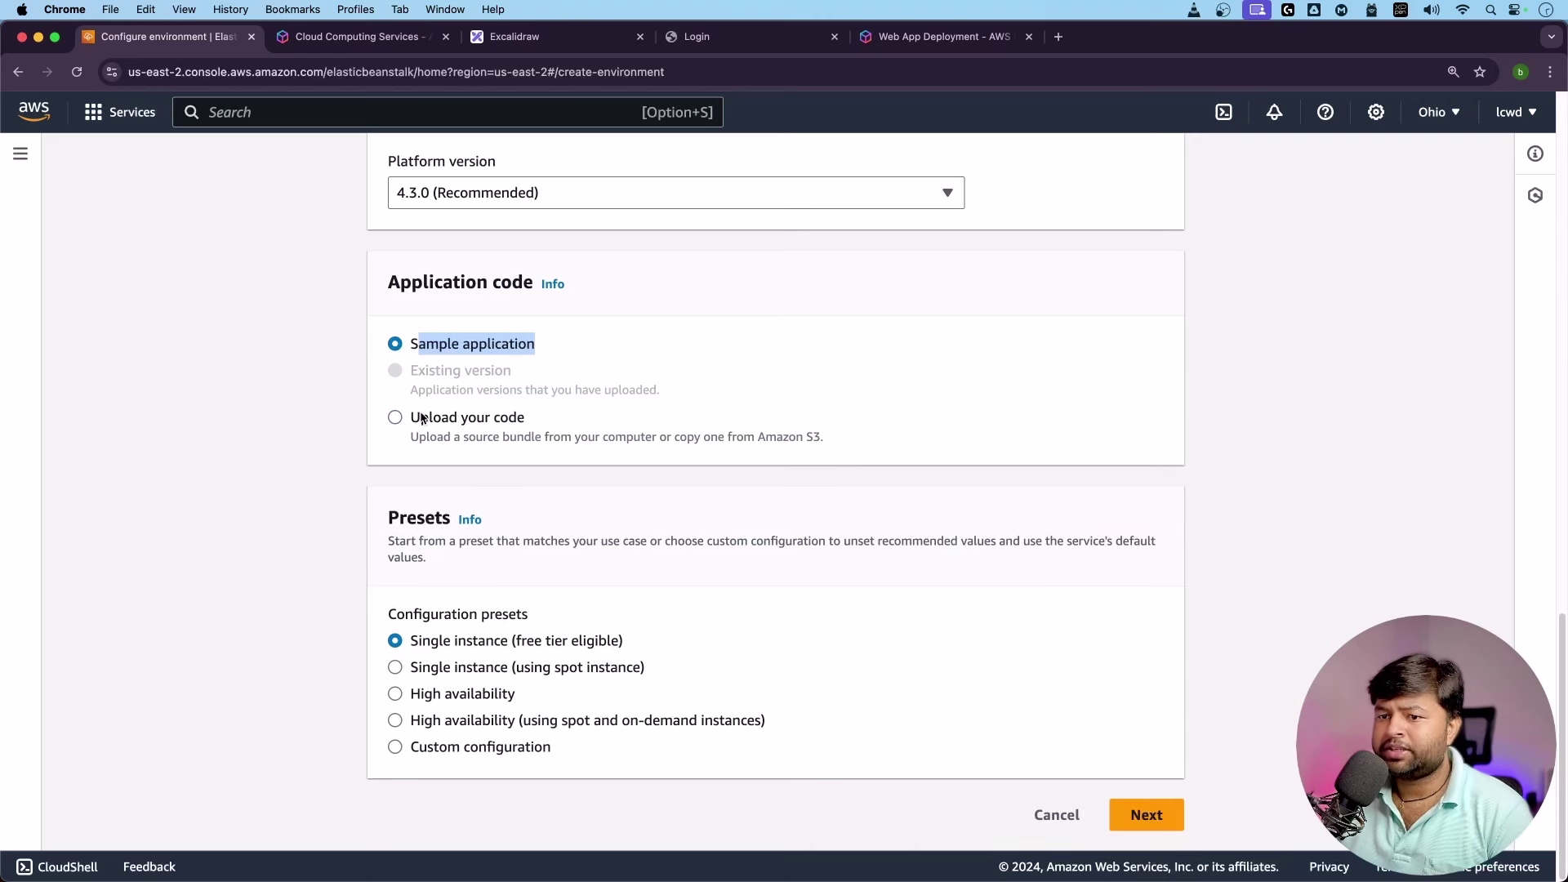
pyautogui.moveTo(414, 648); pyautogui.dragTo(508, 646)
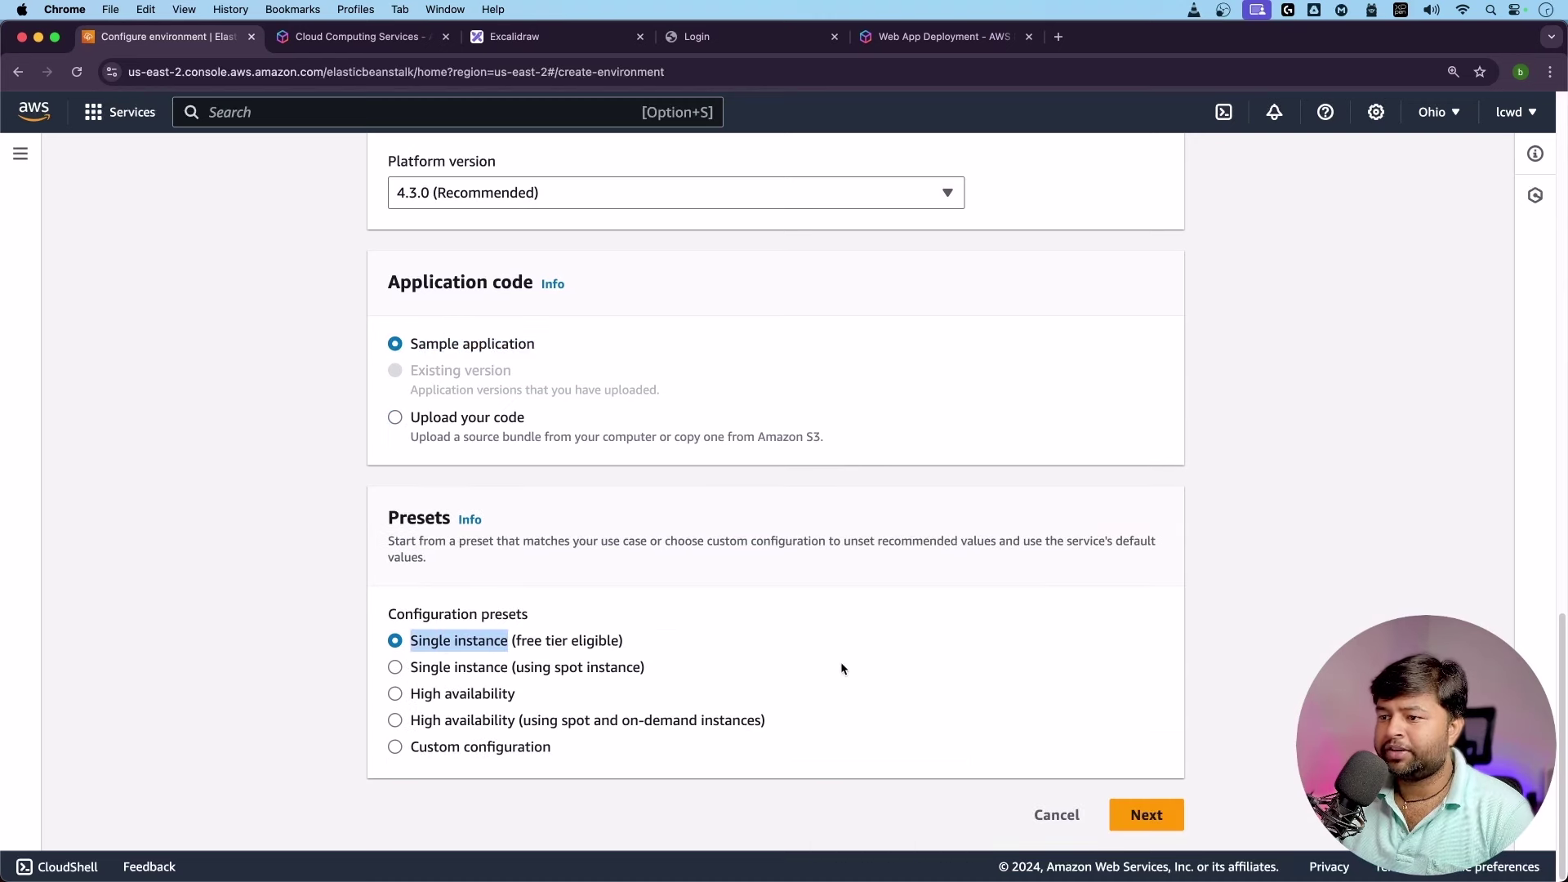
pyautogui.click(1147, 817)
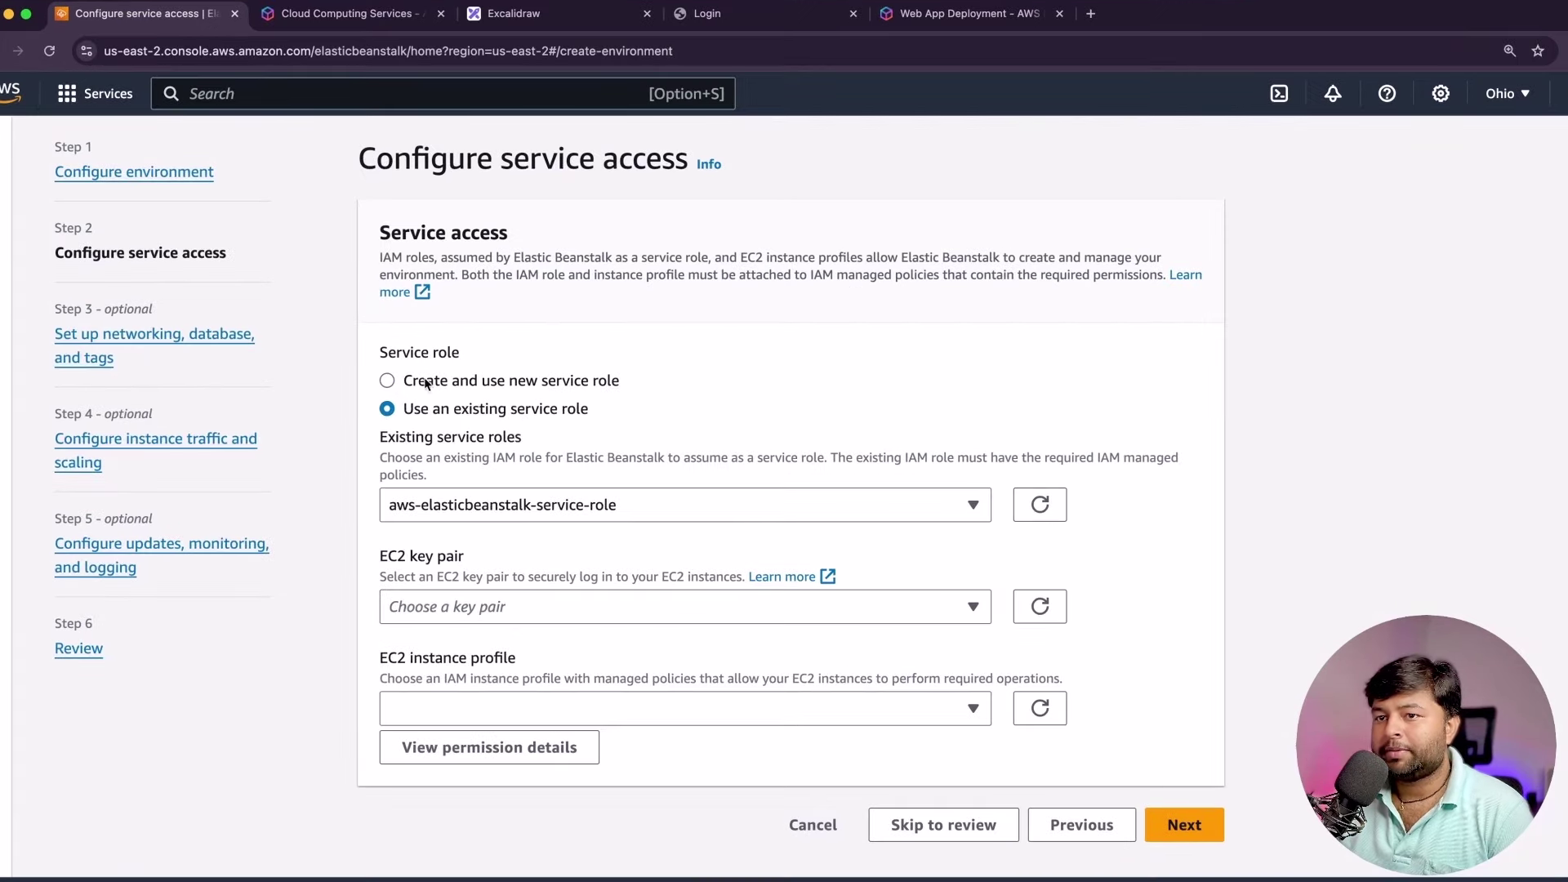
# Use the existing service role aws-elasticbeanstalk-service-role and set the EC2 instance profile to ec2-beanstalk-manuall.
pyautogui.moveTo(387, 348); pyautogui.dragTo(490, 362)
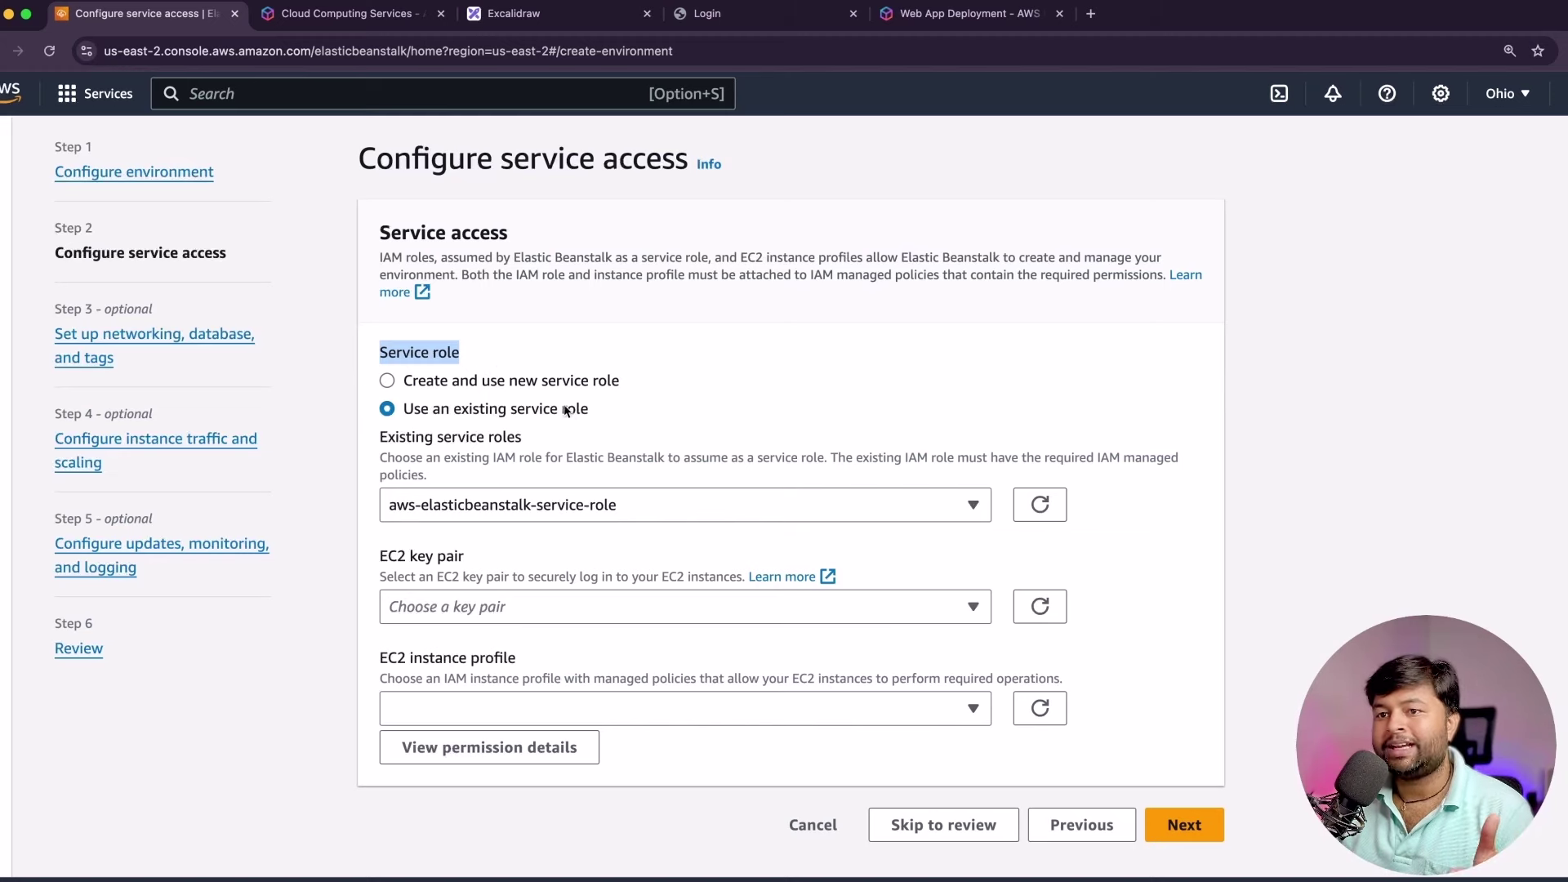
pyautogui.click(541, 513)
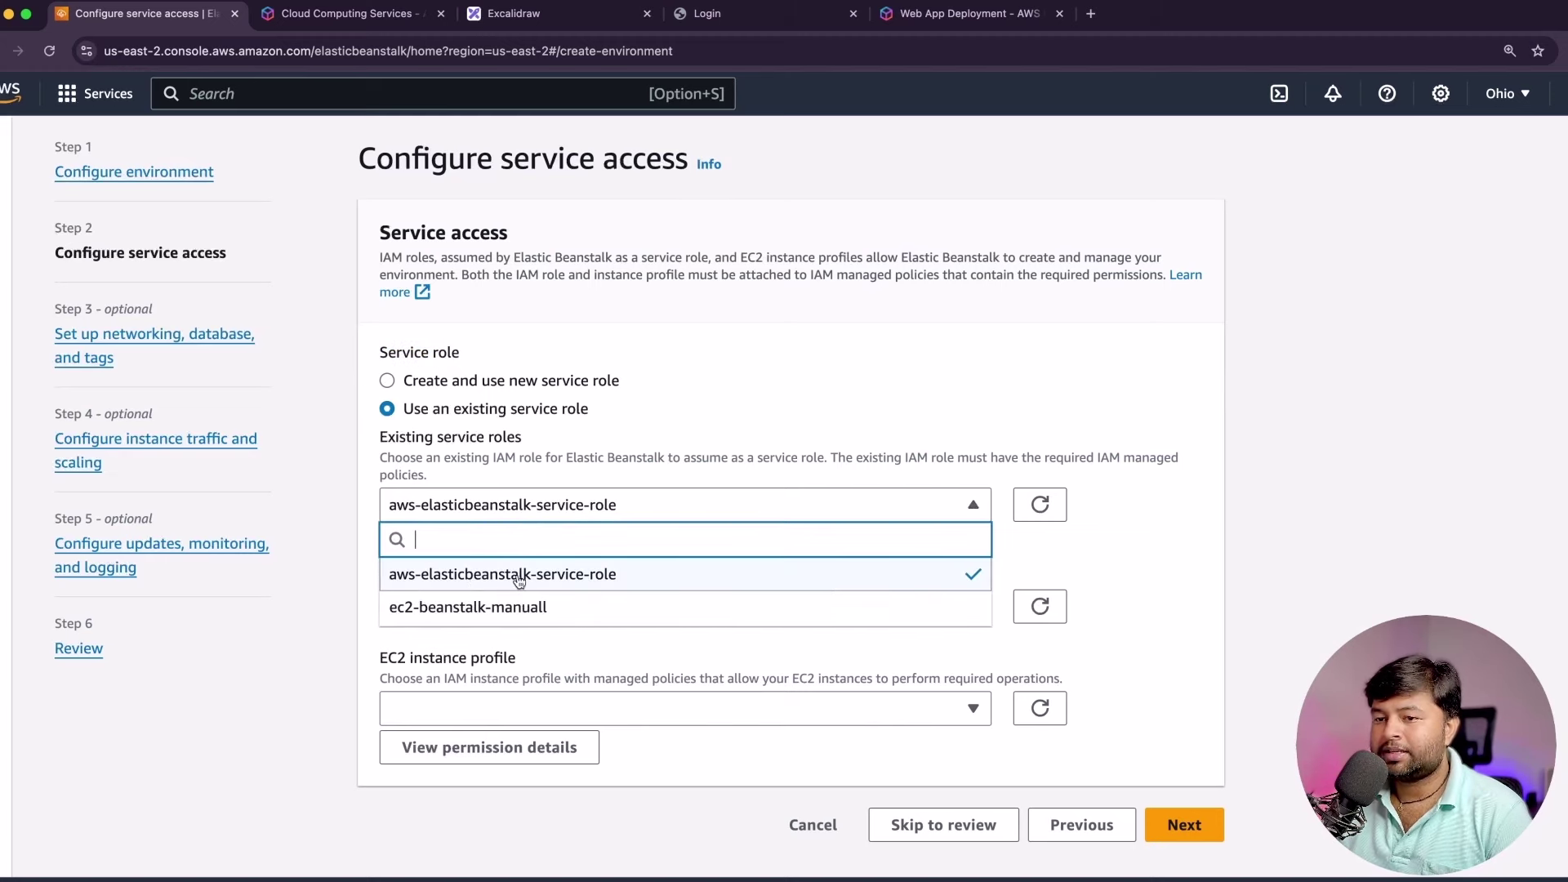
pyautogui.click(698, 577)
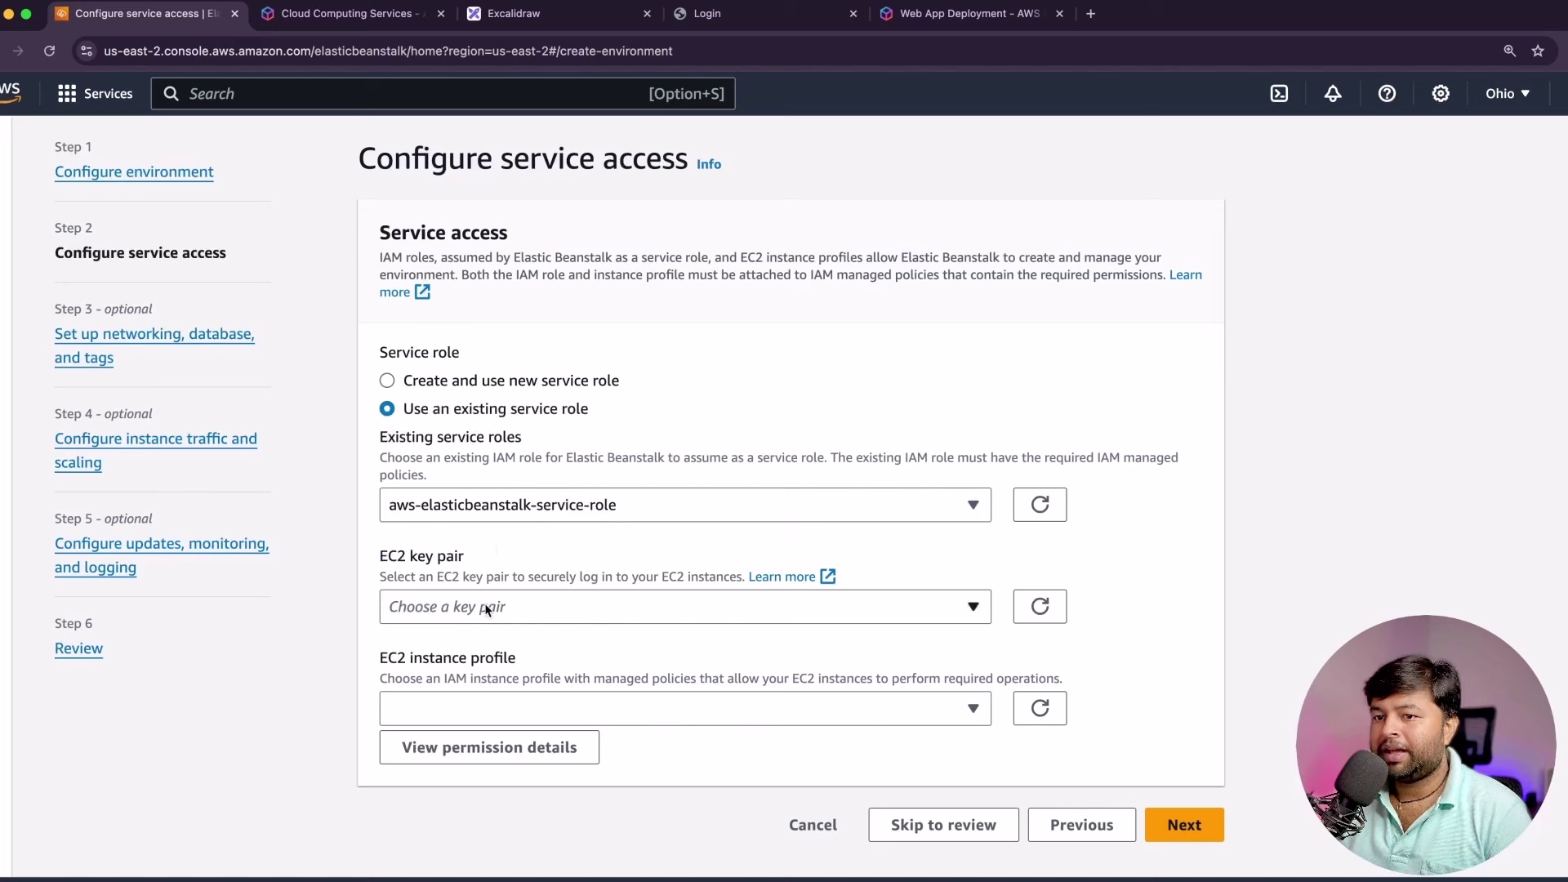
pyautogui.moveTo(387, 668); pyautogui.dragTo(526, 658)
pyautogui.click(960, 696)
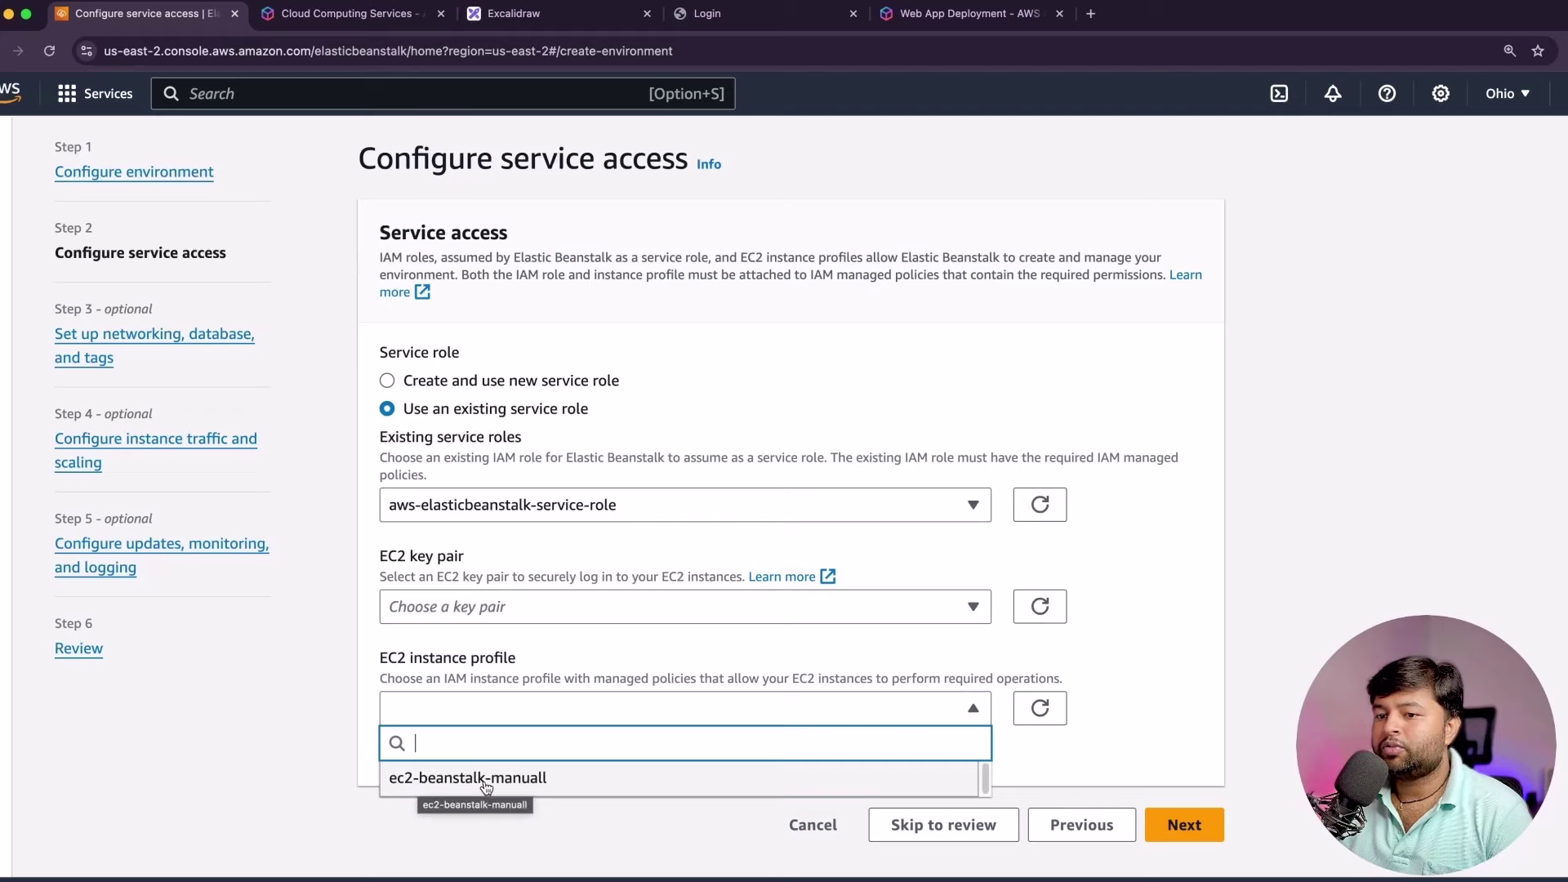
pyautogui.click(421, 783)
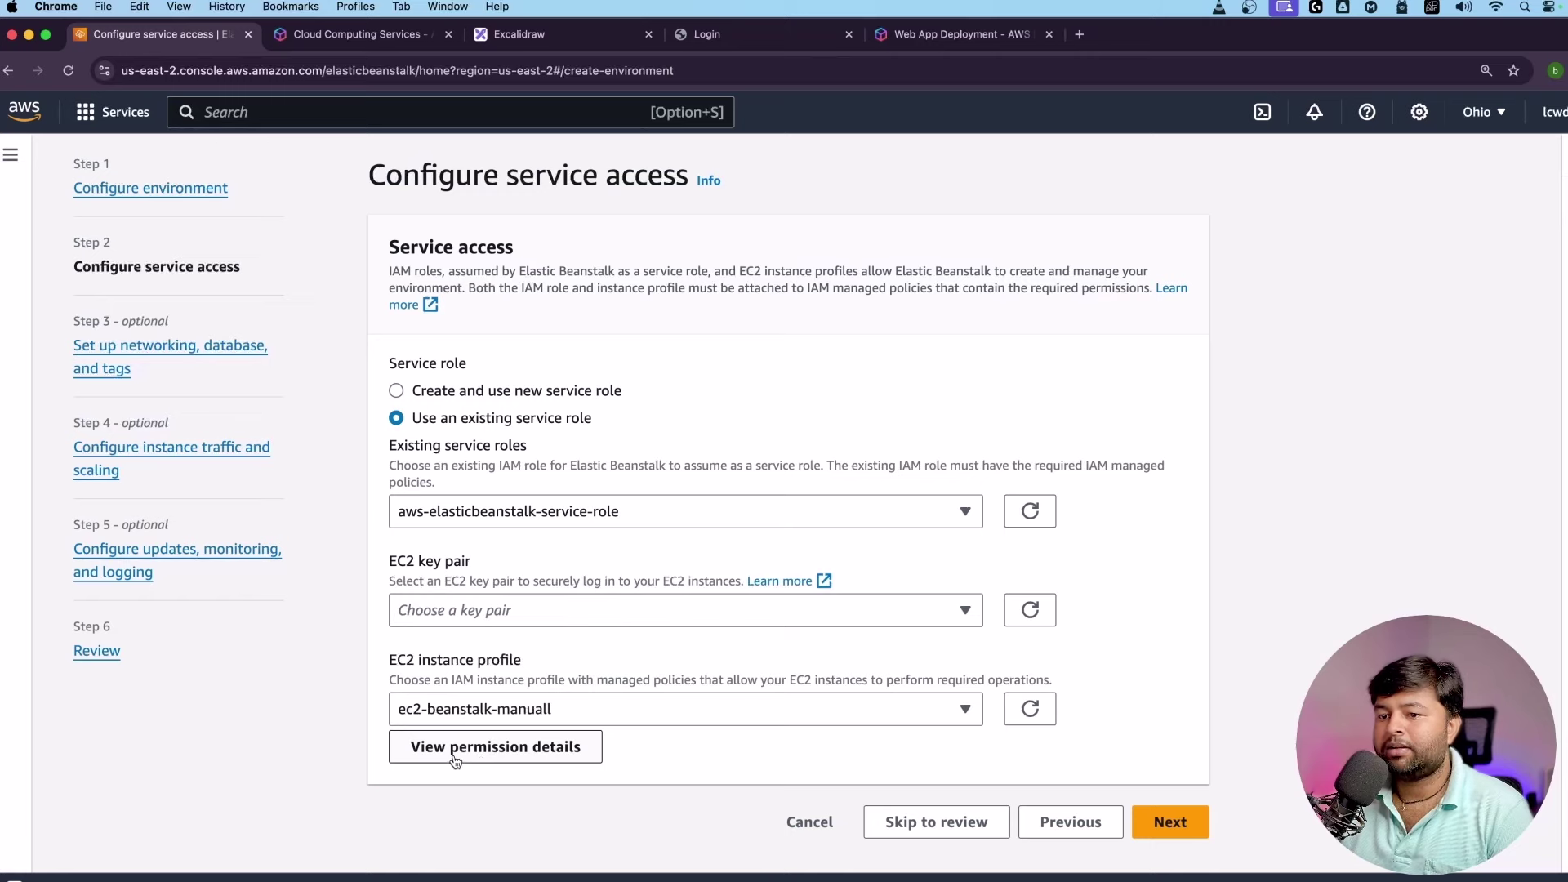
# Open the EC2 instance profile's permission details and examine the trusted entity and the recommended managed policies.
pyautogui.click(483, 748)
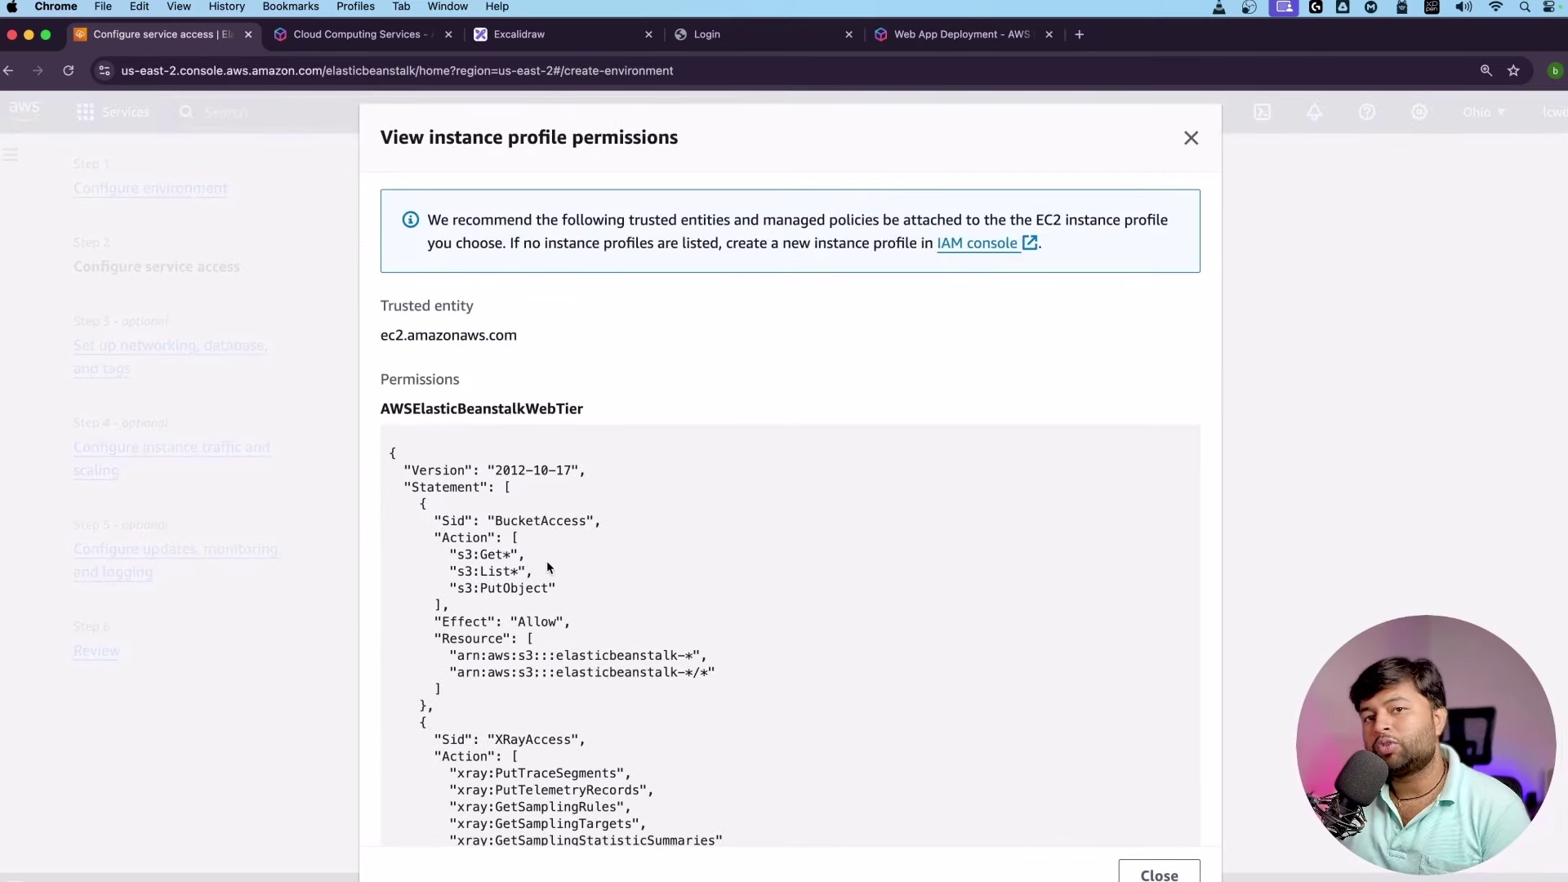
pyautogui.scroll(-2, 546, 562)
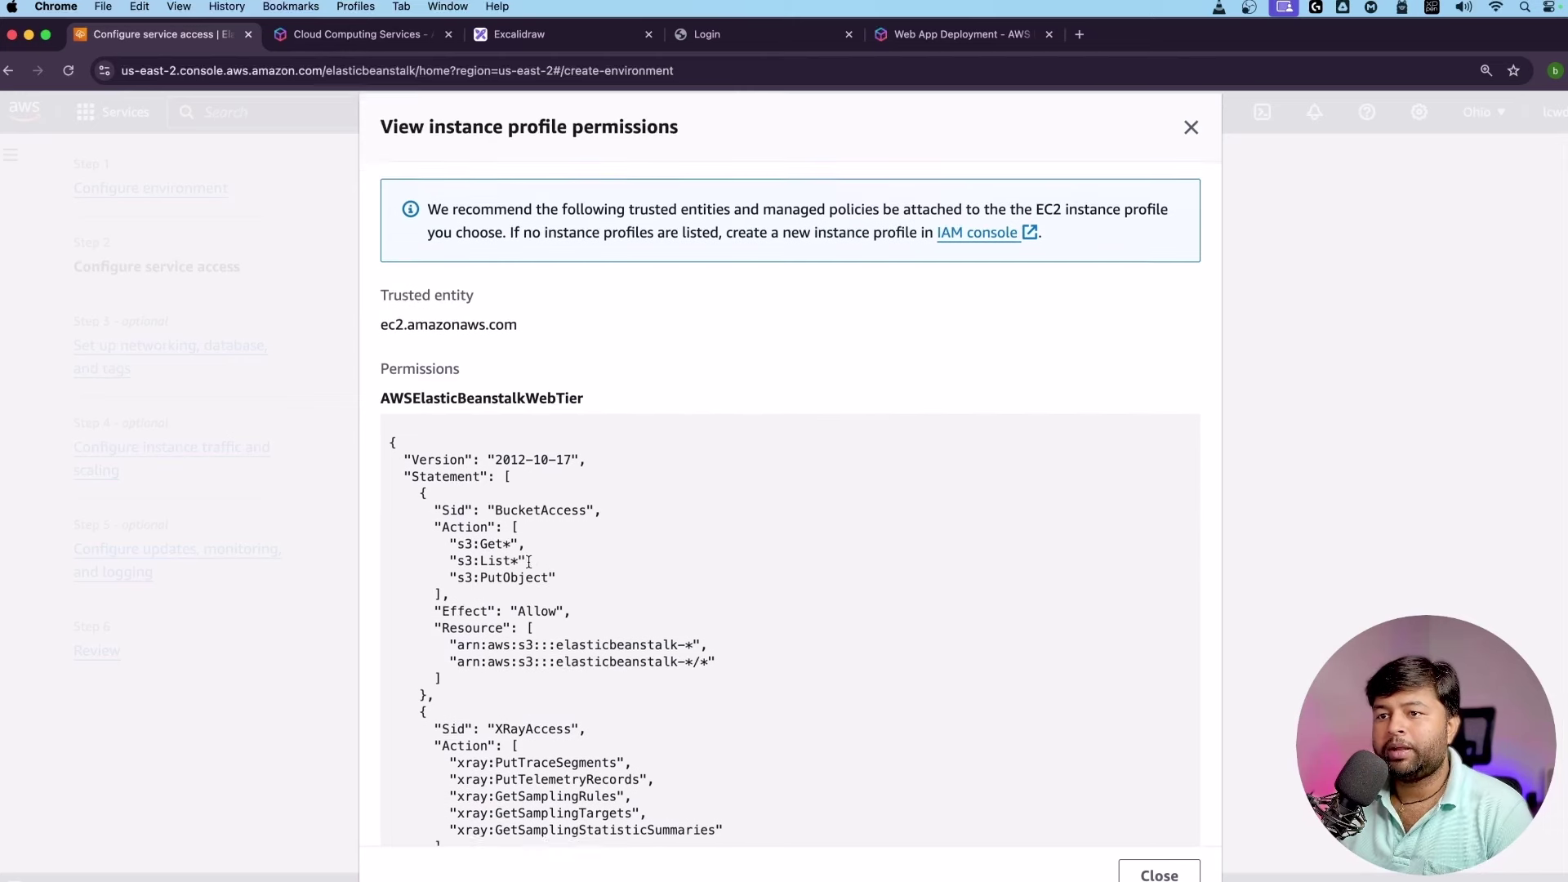
pyautogui.moveTo(466, 370); pyautogui.dragTo(583, 368)
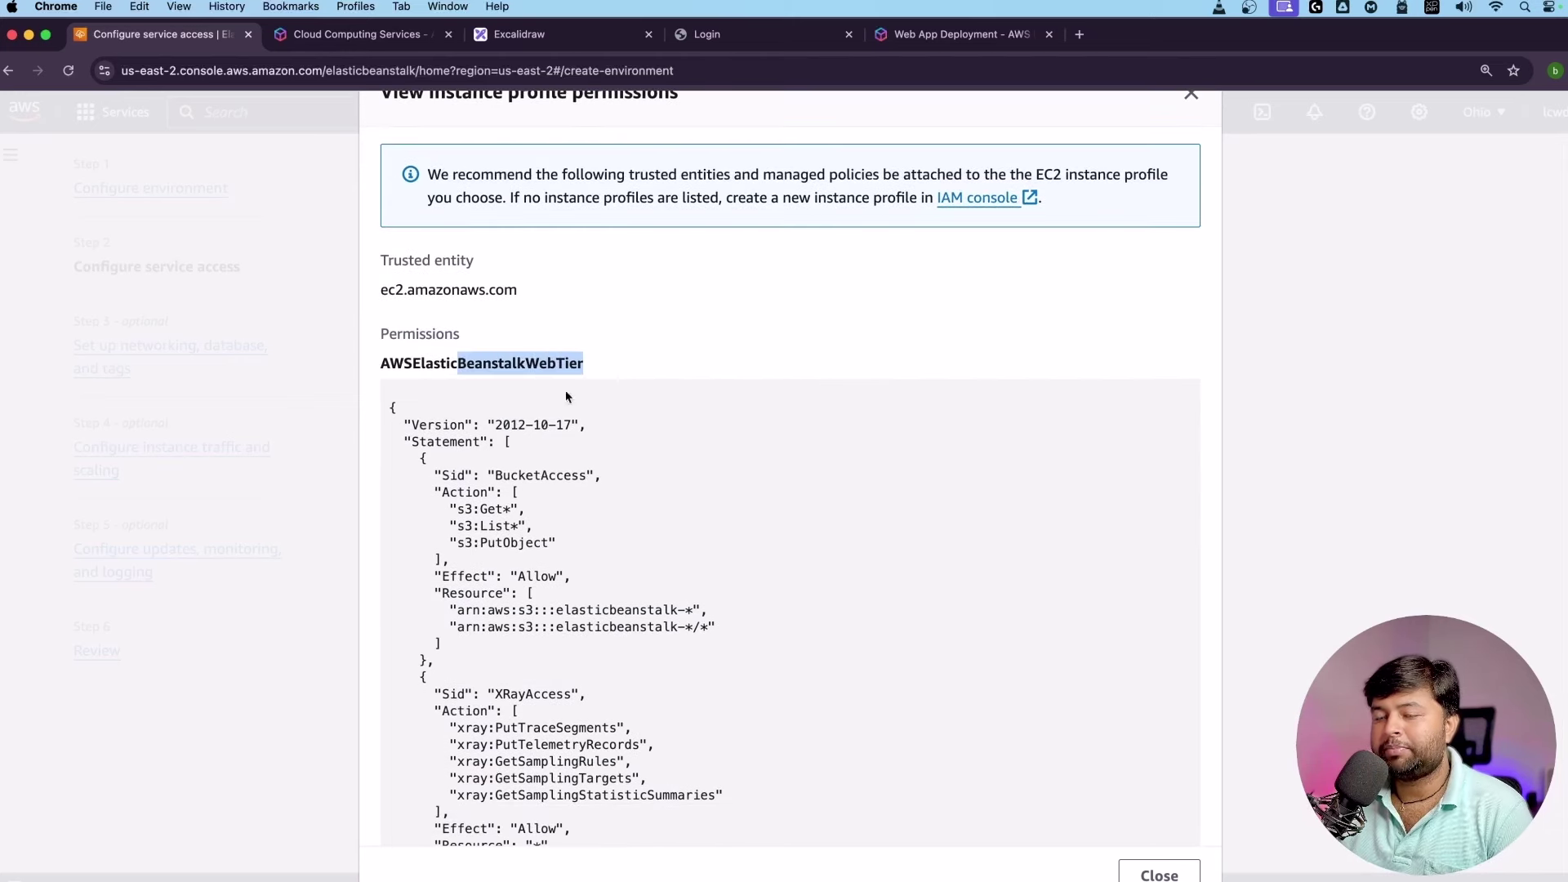
pyautogui.scroll(-15, 572, 396)
pyautogui.moveTo(451, 303); pyautogui.dragTo(595, 332)
pyautogui.scroll(-10, 529, 411)
pyautogui.scroll(-15, 529, 410)
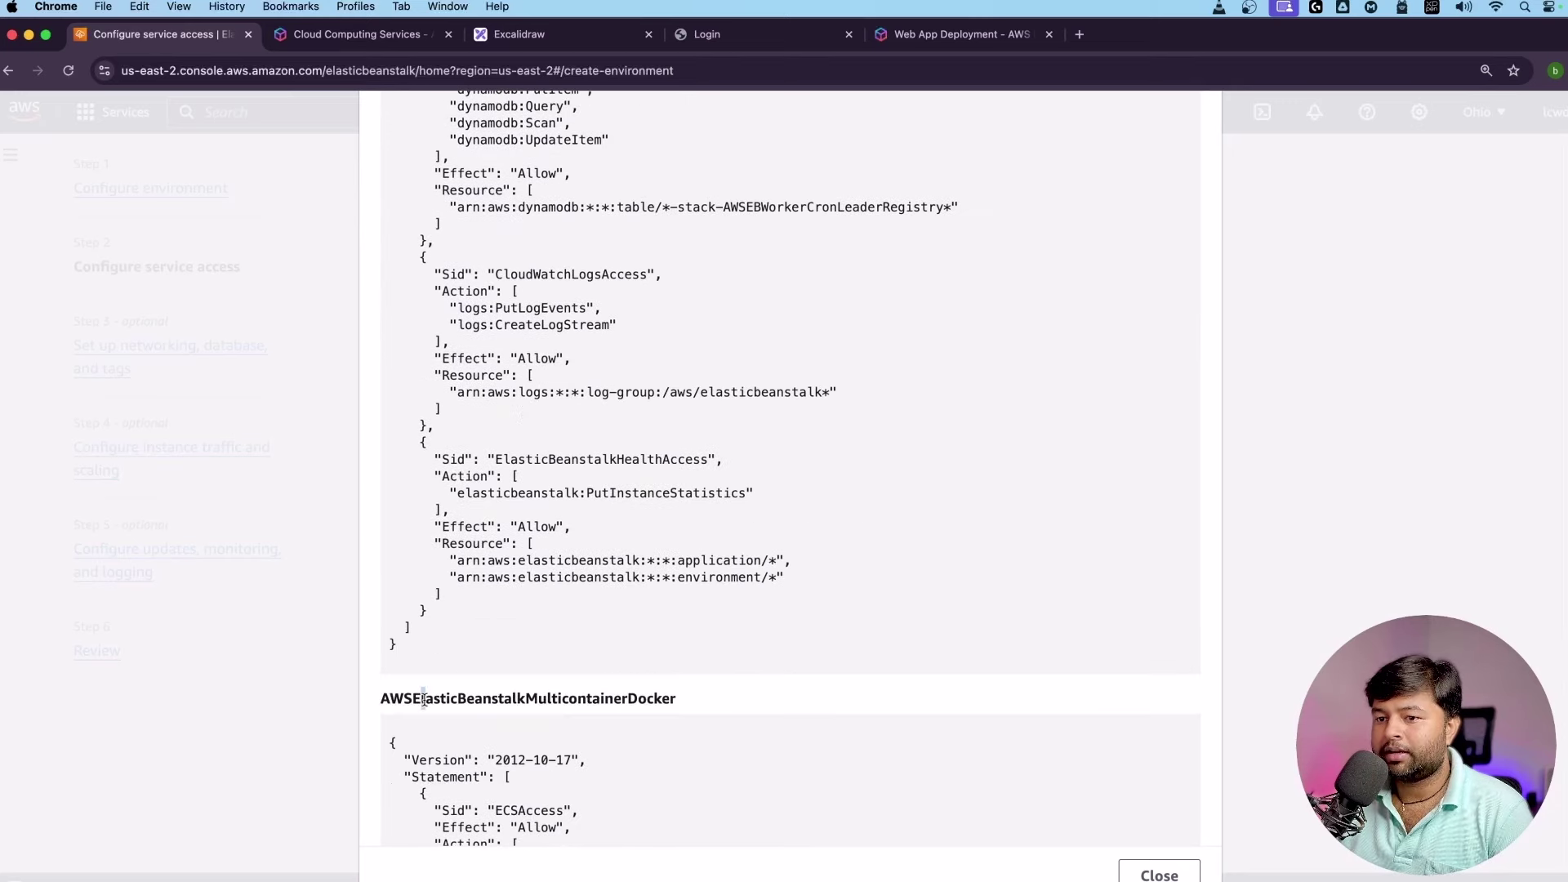
pyautogui.moveTo(467, 700); pyautogui.dragTo(676, 700)
pyautogui.scroll(-4, 676, 700)
pyautogui.scroll(20, 517, 643)
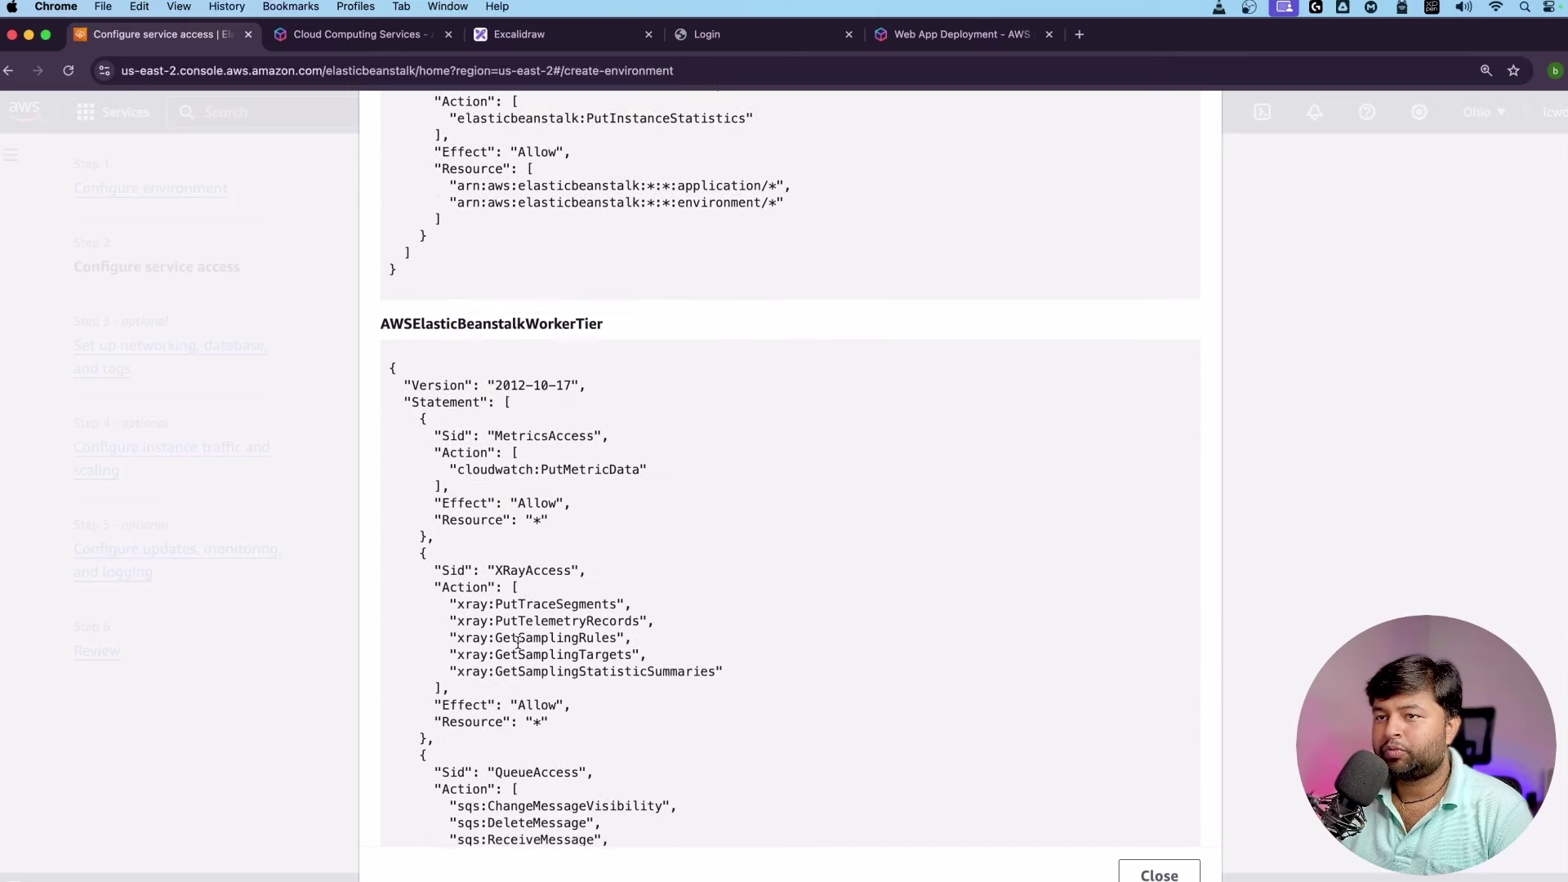
pyautogui.scroll(12, 517, 642)
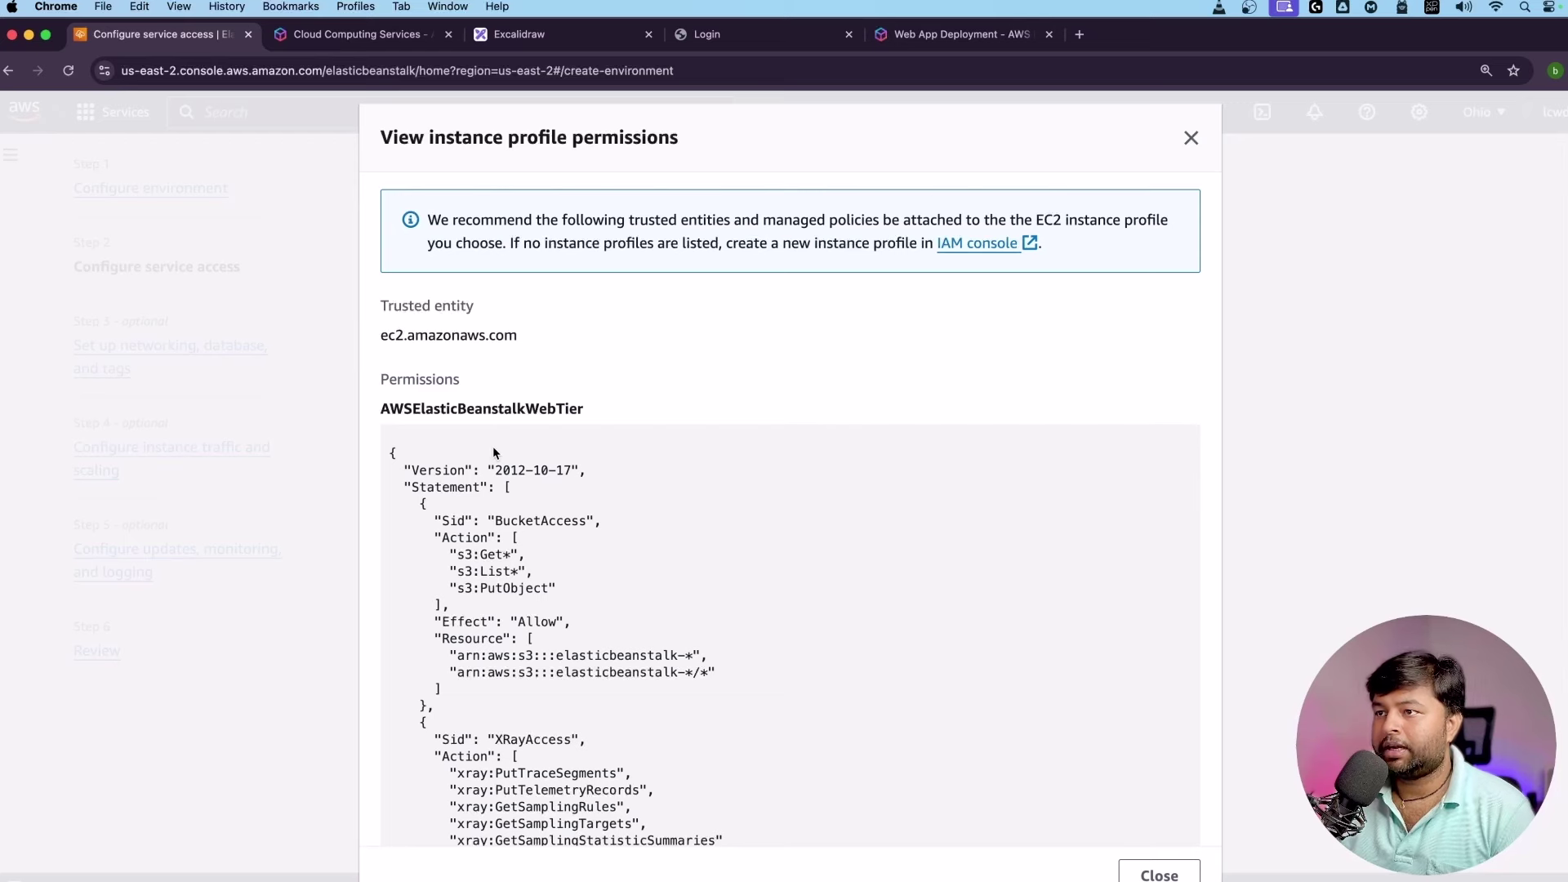
# Open the IAM console from the permissions dialog in a new tab and list the account's roles.
pyautogui.rightClick(967, 245)
pyautogui.click(1004, 254)
pyautogui.hotkey('ctrl', 'Tab')
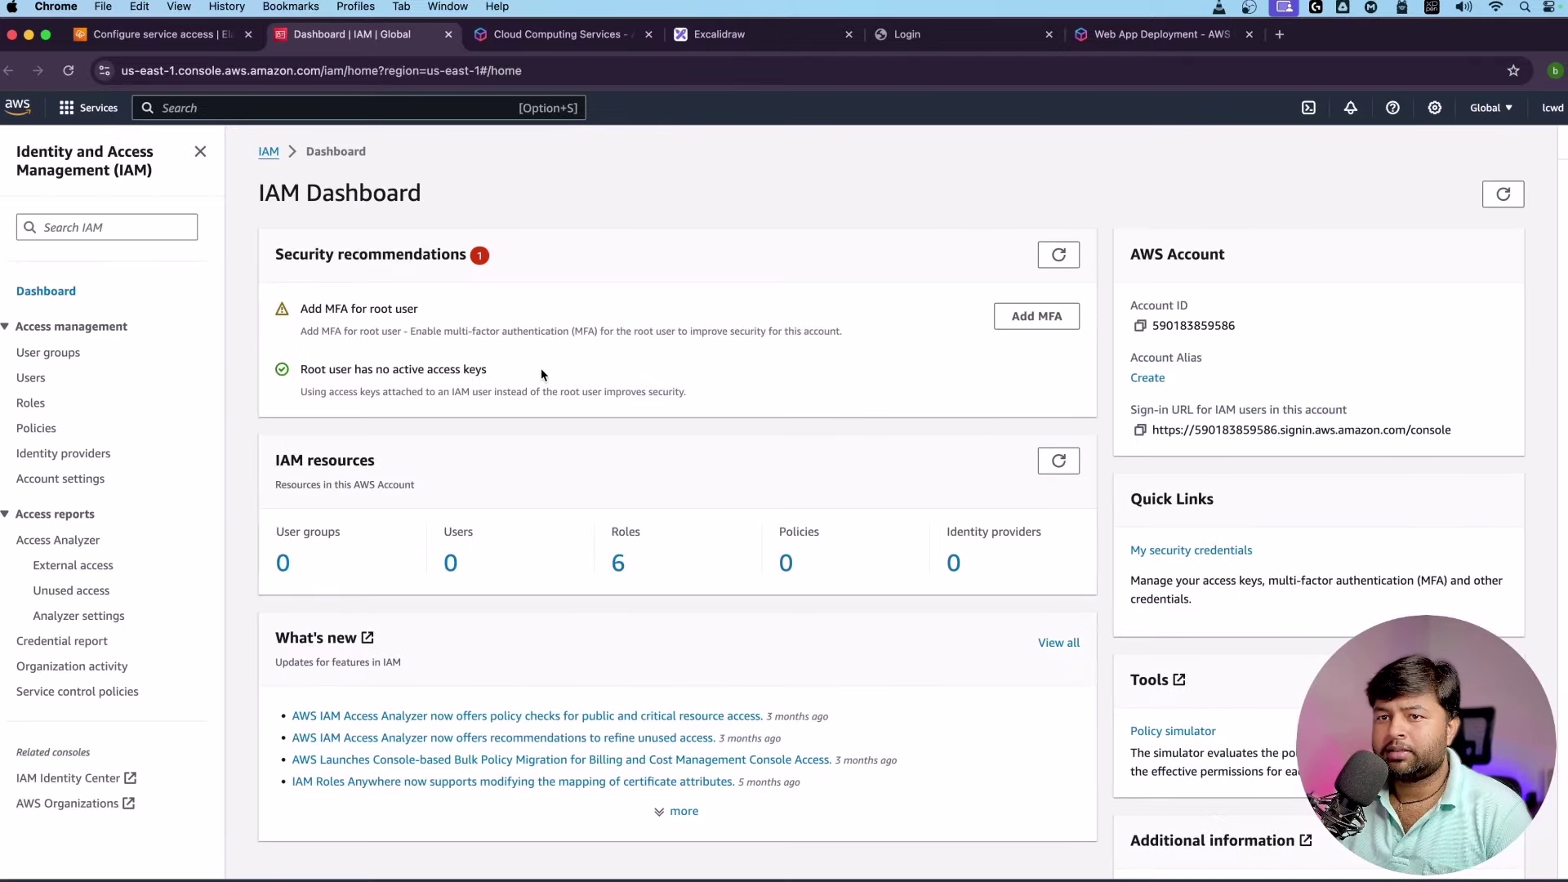
pyautogui.click(31, 404)
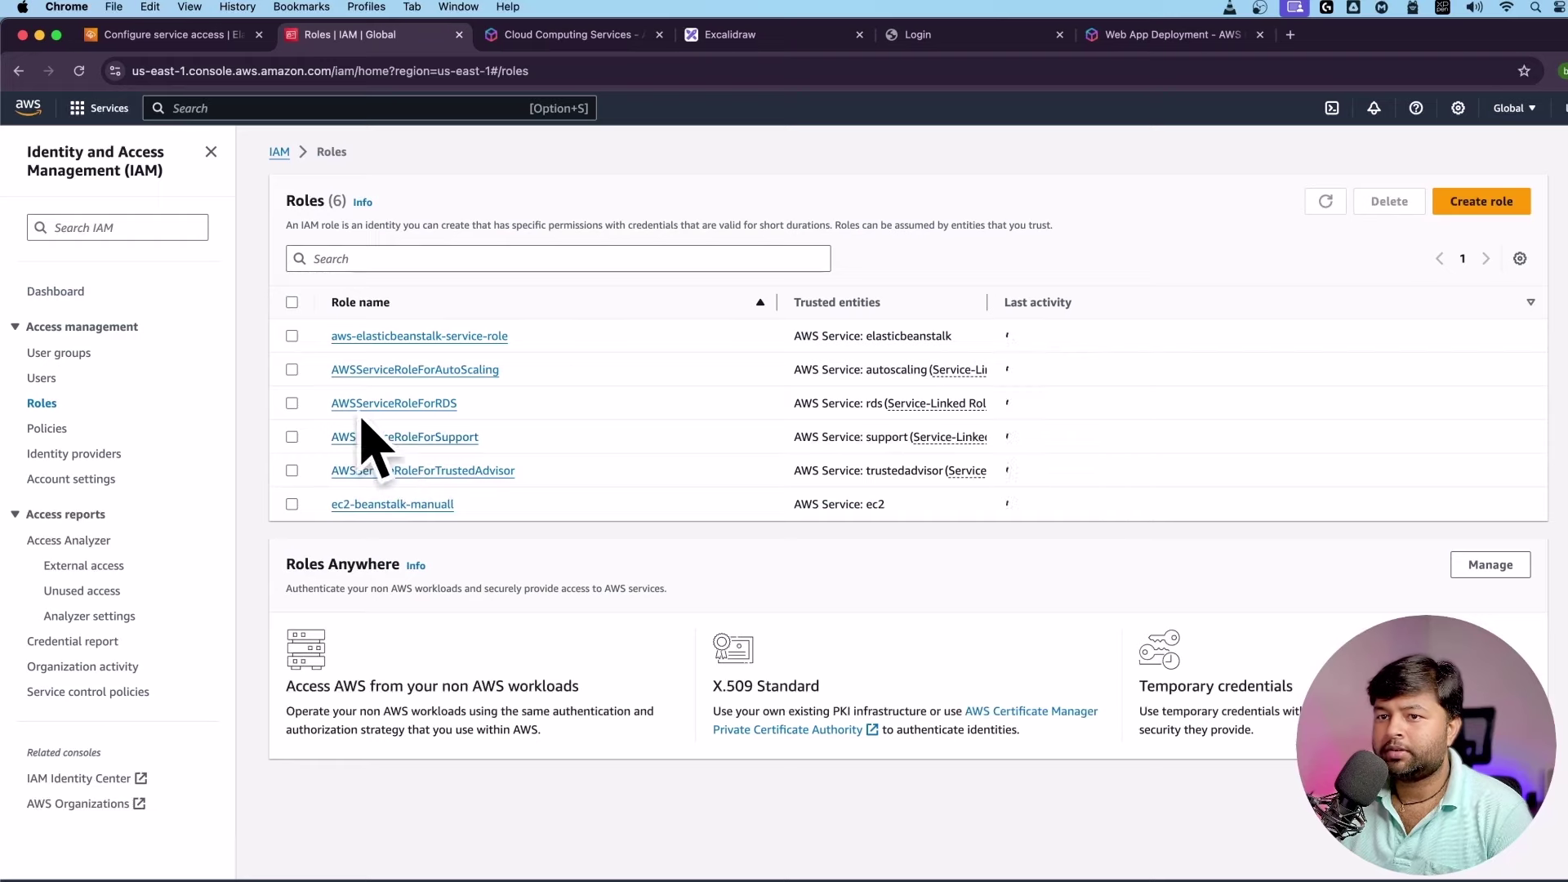
# Close the permission details and compare the selected EC2 instance profile with the ec2-beanstalk-manuall role in IAM.
pyautogui.click(176, 45)
pyautogui.click(1203, 139)
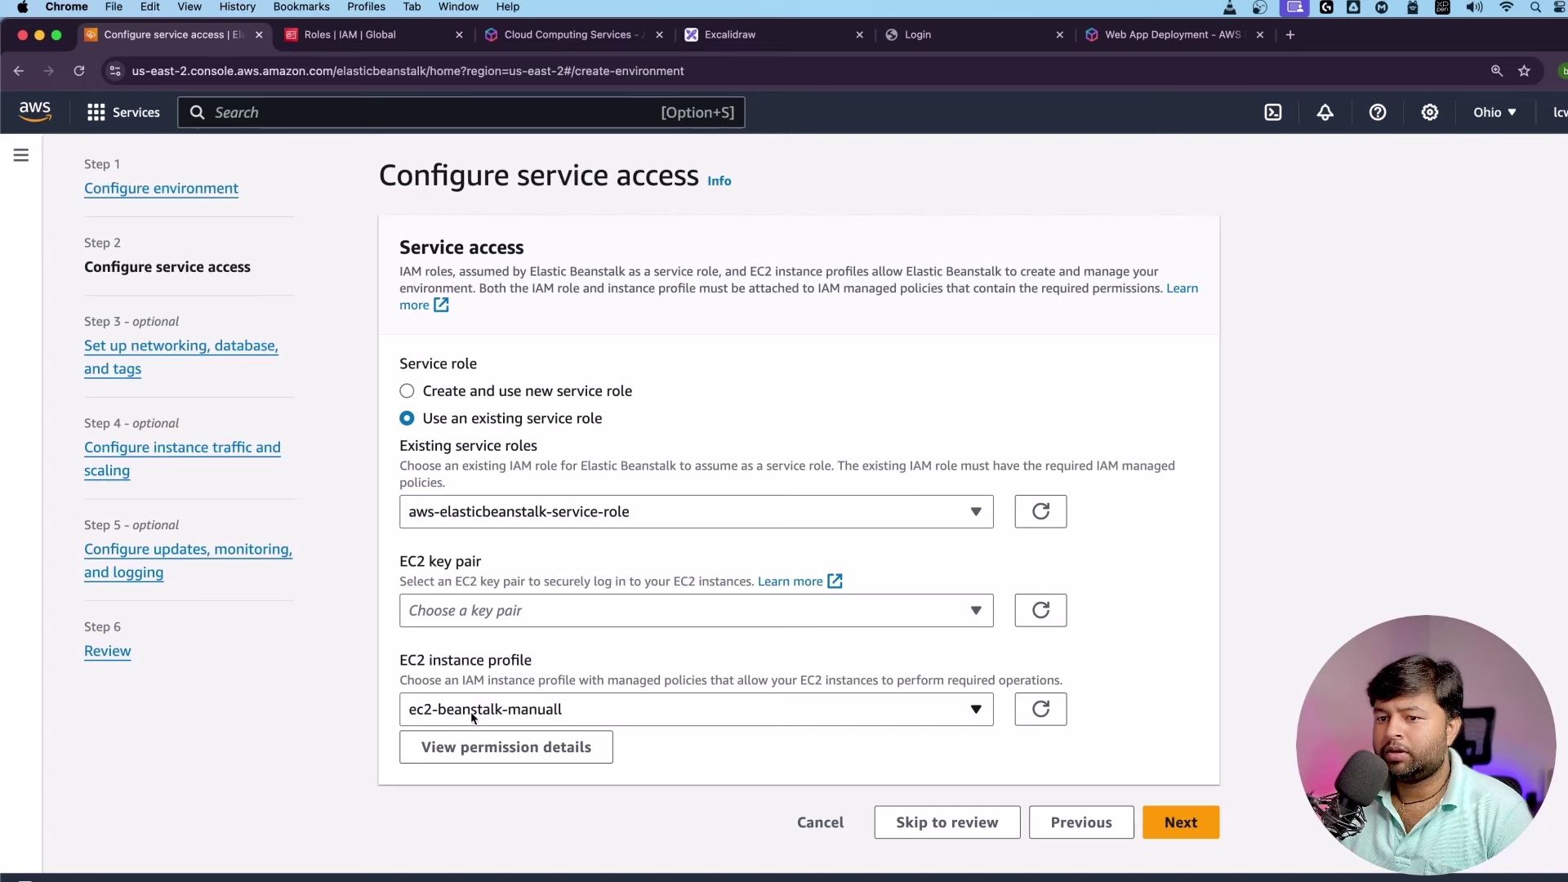
pyautogui.click(408, 36)
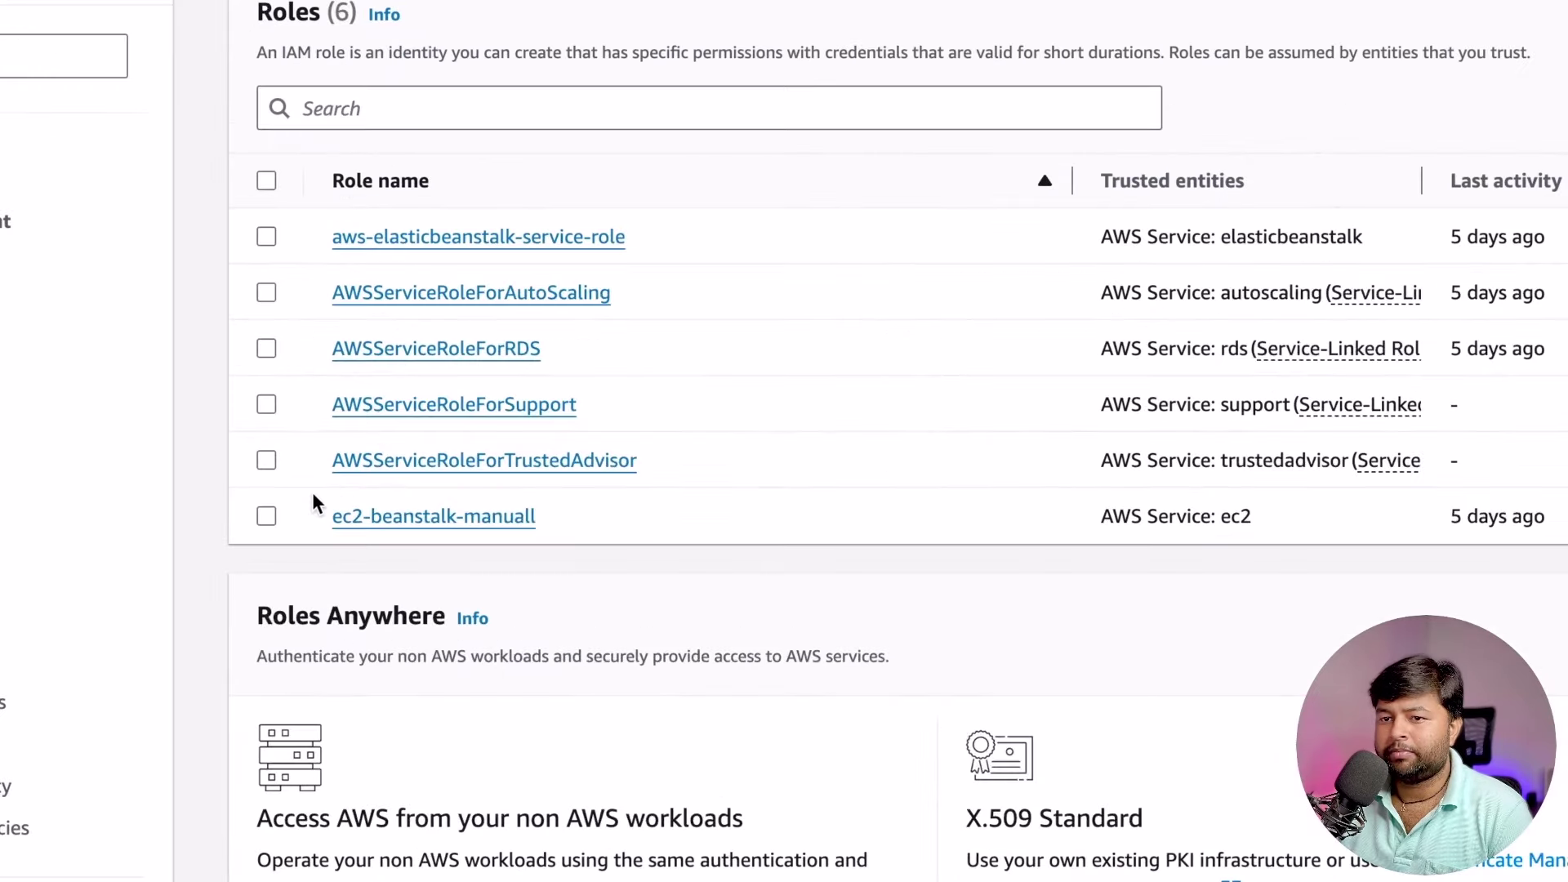
pyautogui.moveTo(314, 500); pyautogui.dragTo(655, 535)
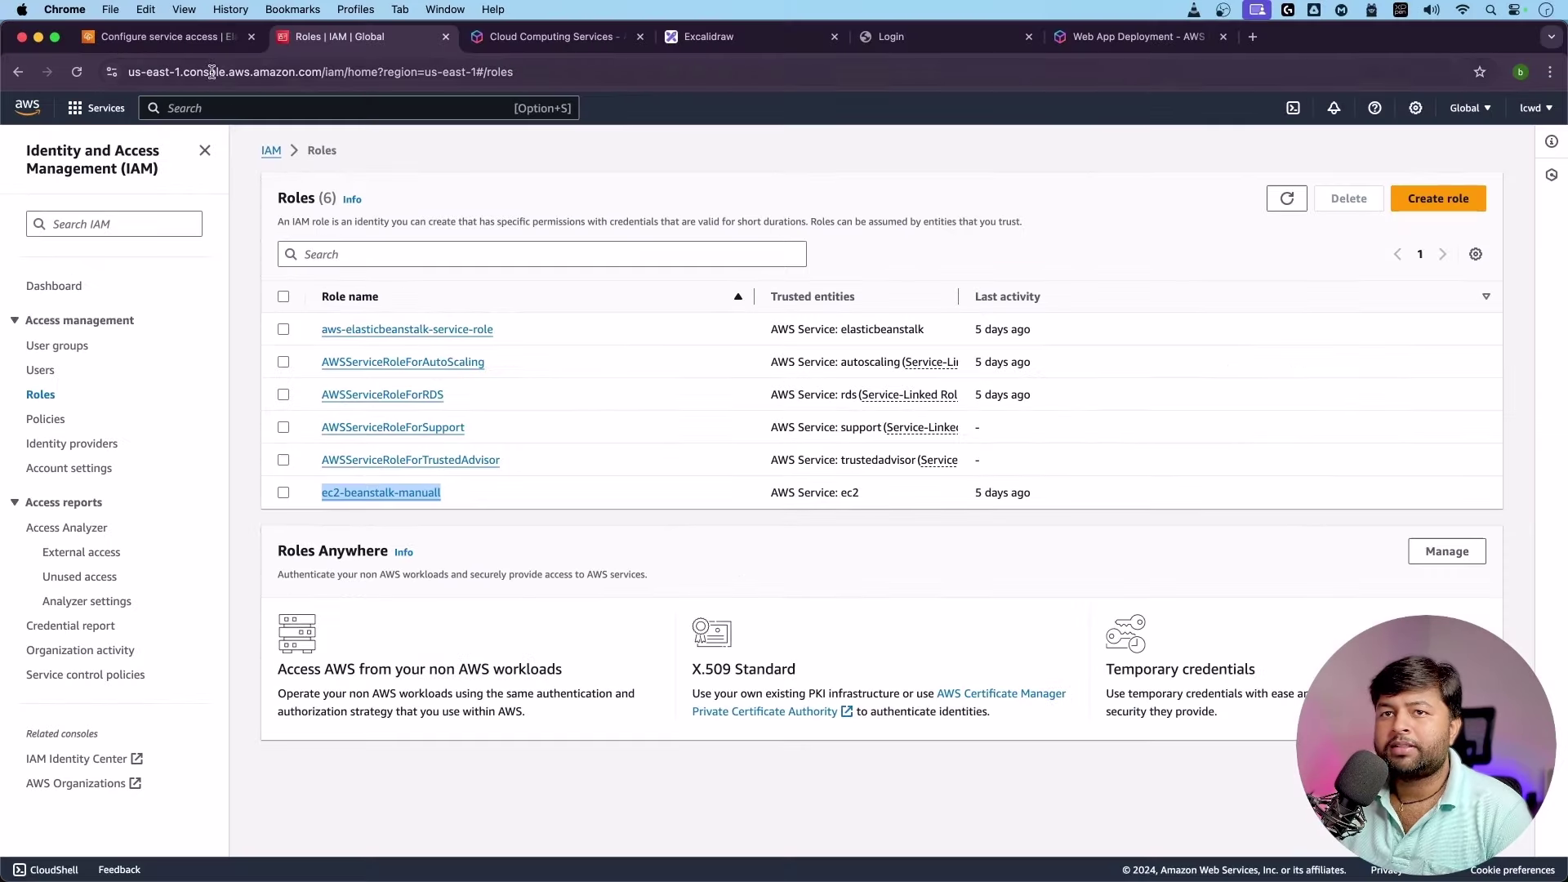
pyautogui.click(164, 36)
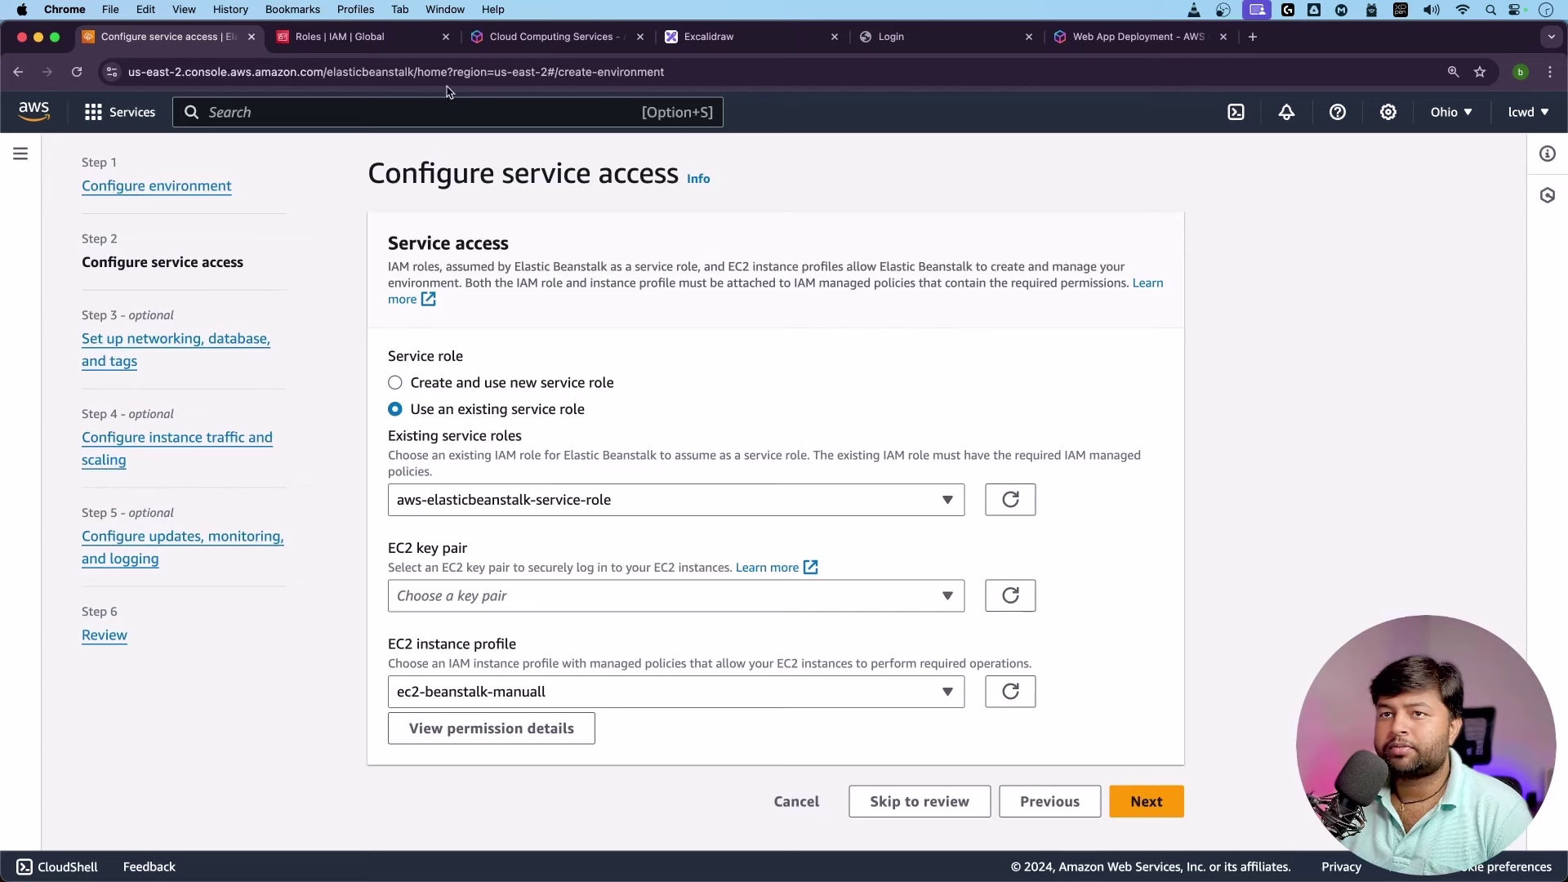
pyautogui.click(351, 36)
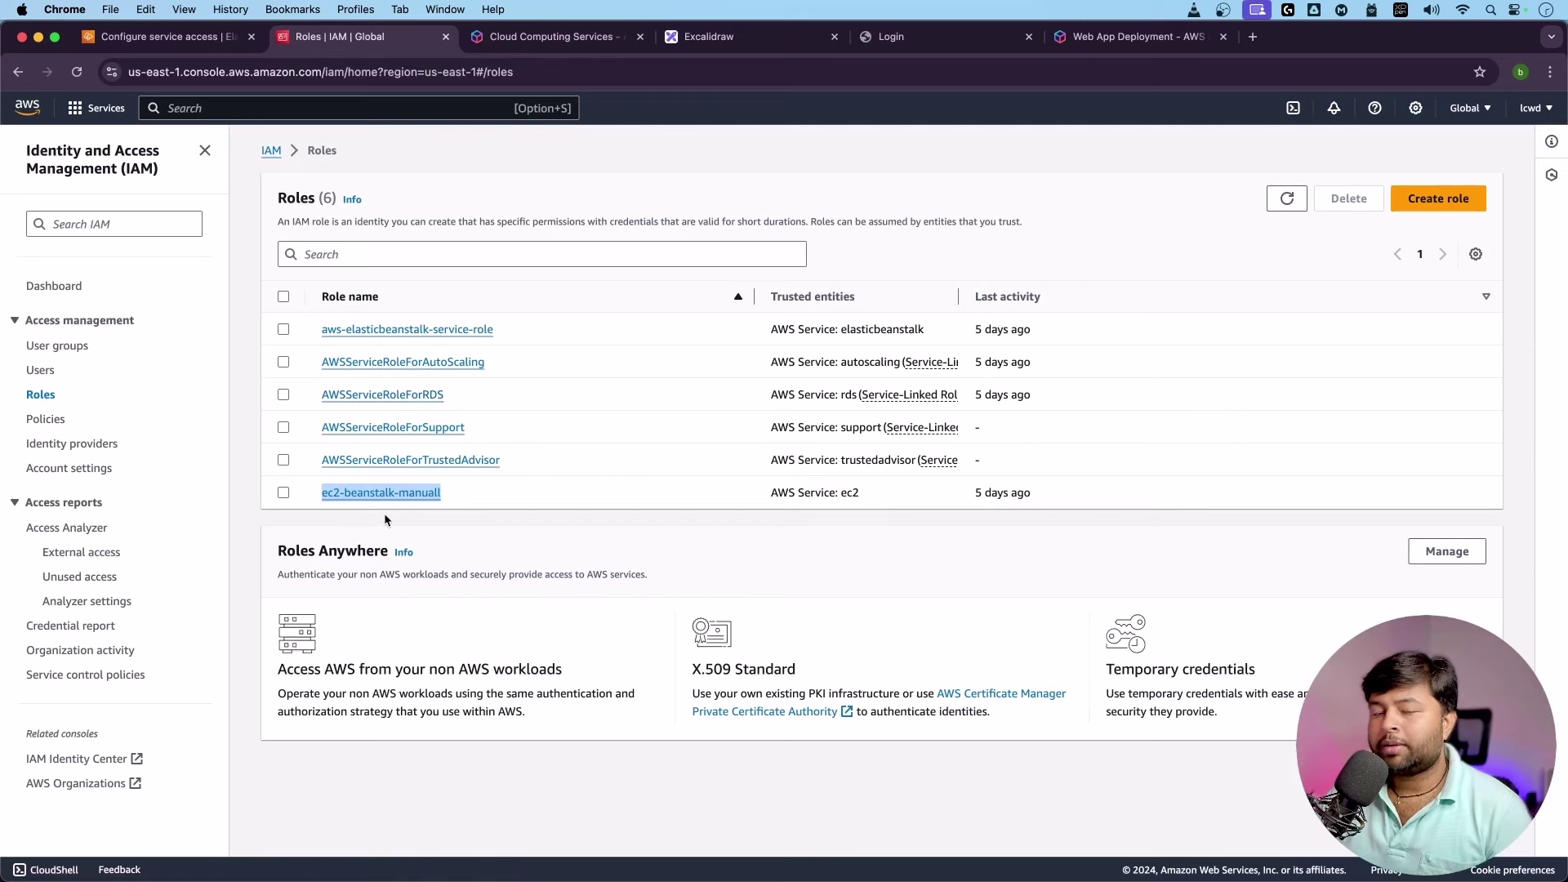
# Start a new IAM role with AWS service as trusted entity and EC2 as use case, and continue to adding permissions.
pyautogui.click(1443, 204)
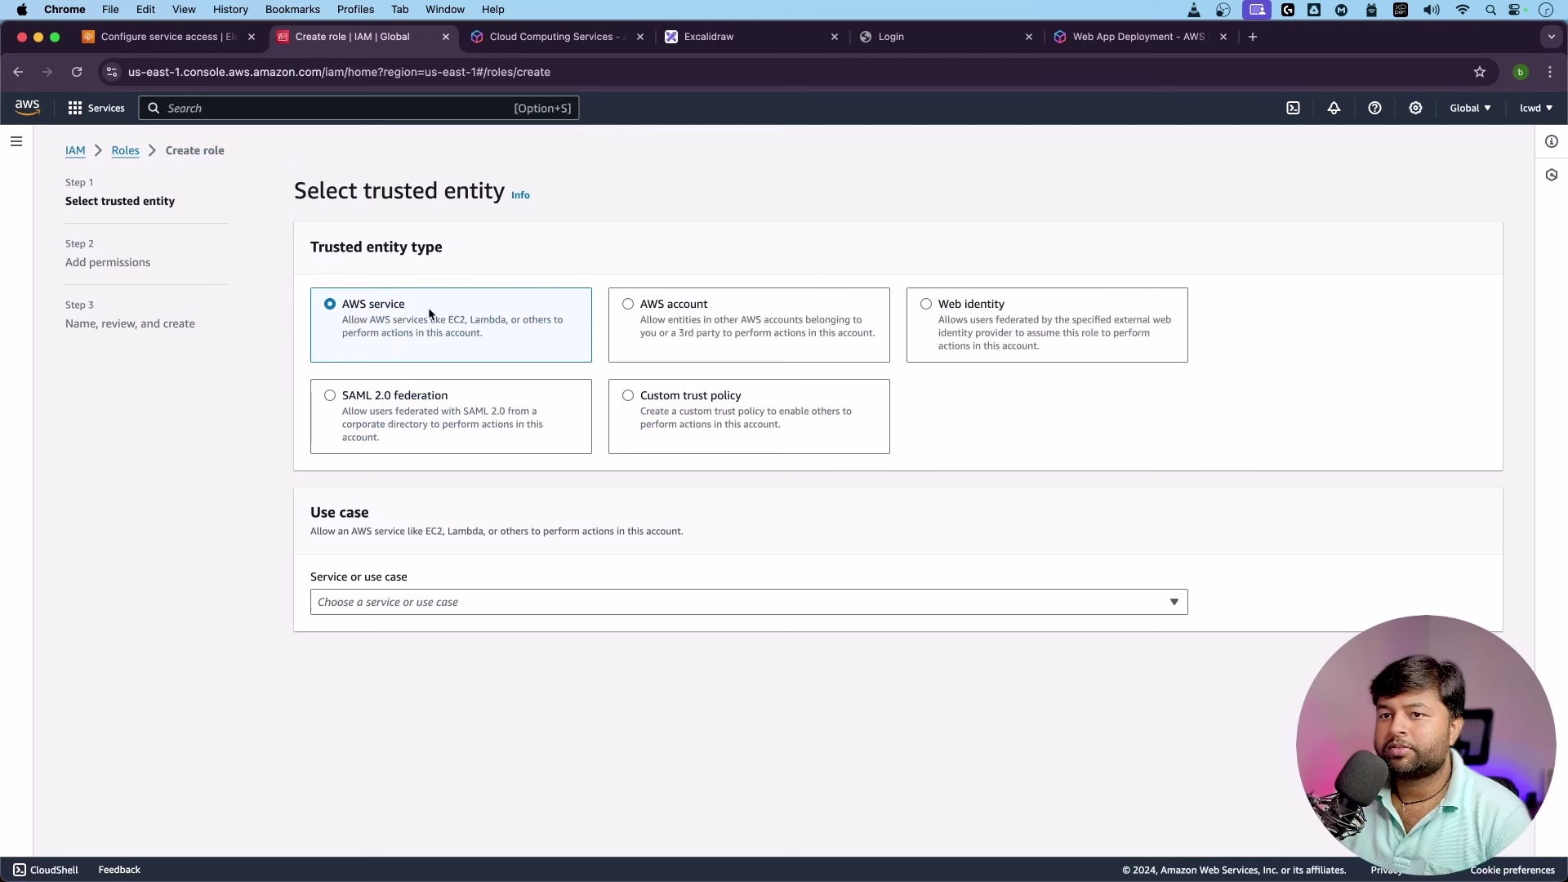
pyautogui.click(392, 605)
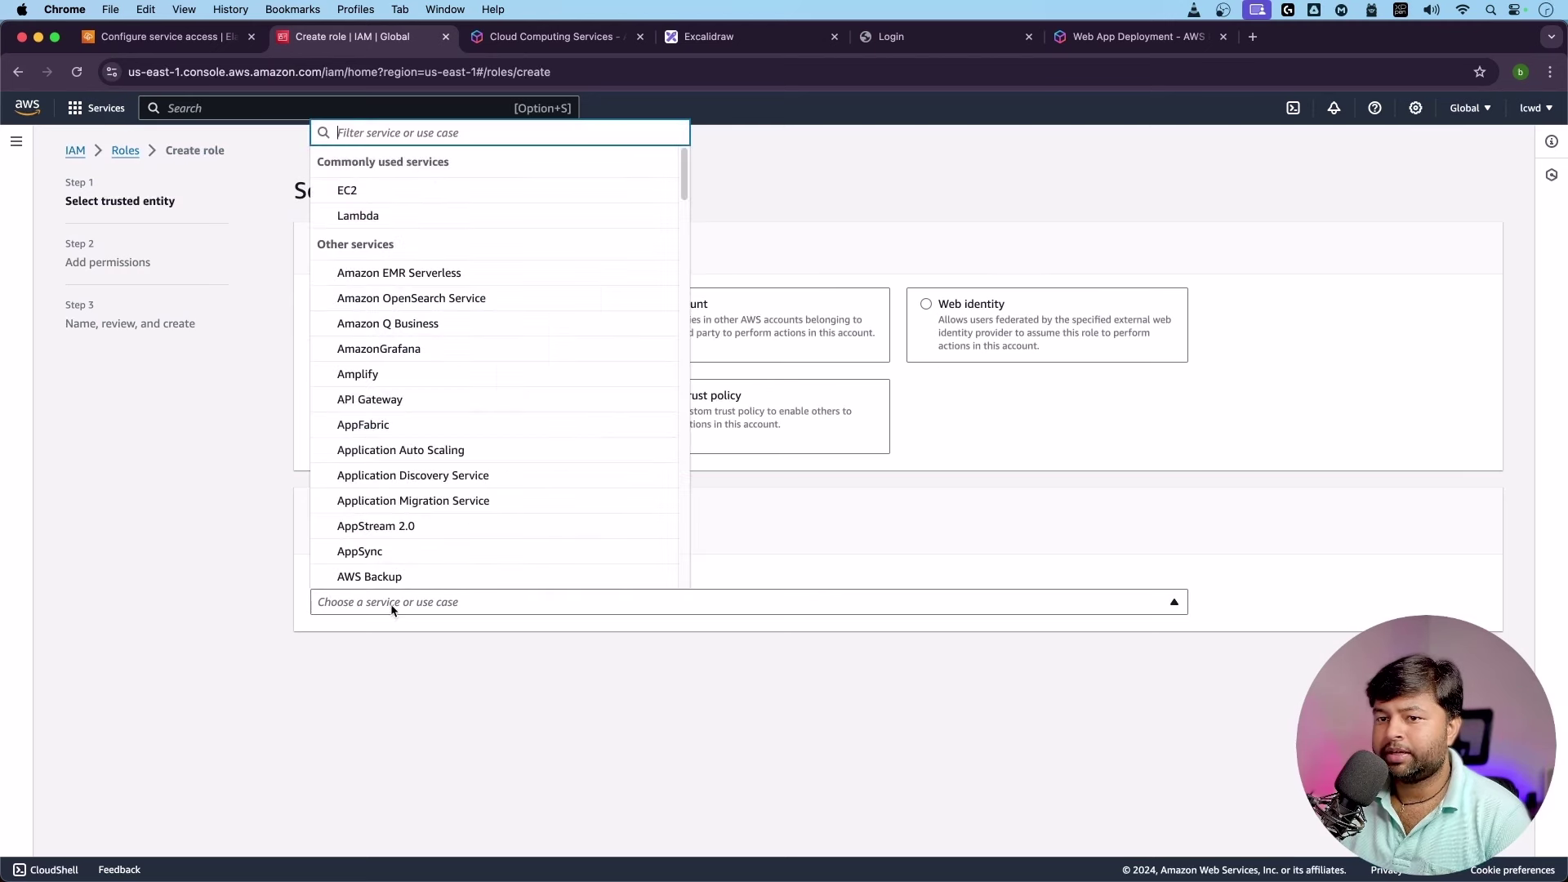
pyautogui.click(369, 196)
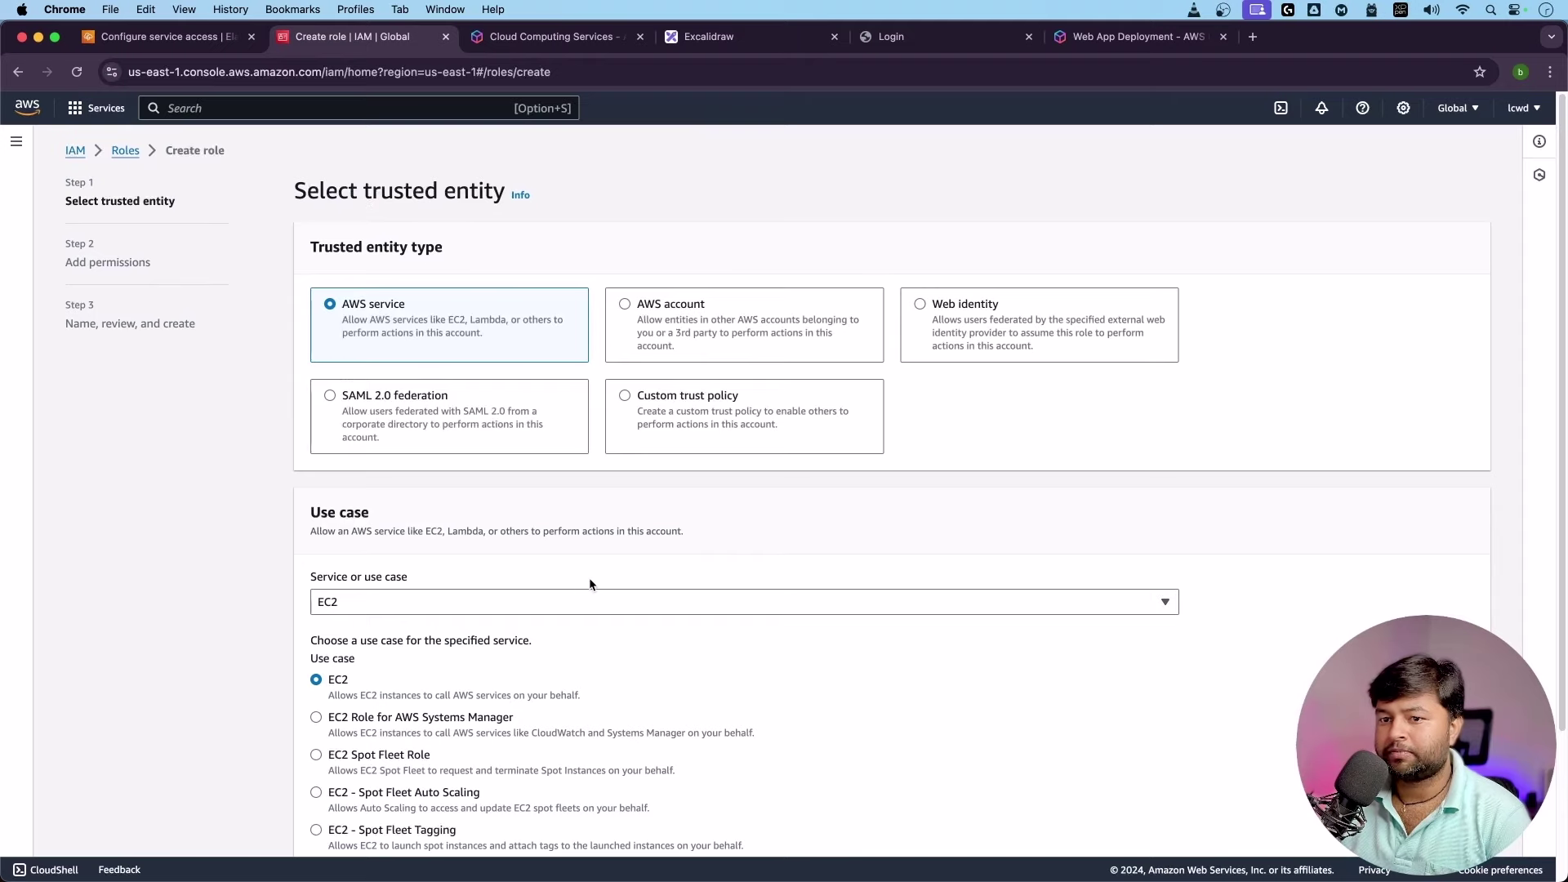
pyautogui.scroll(-3, 590, 584)
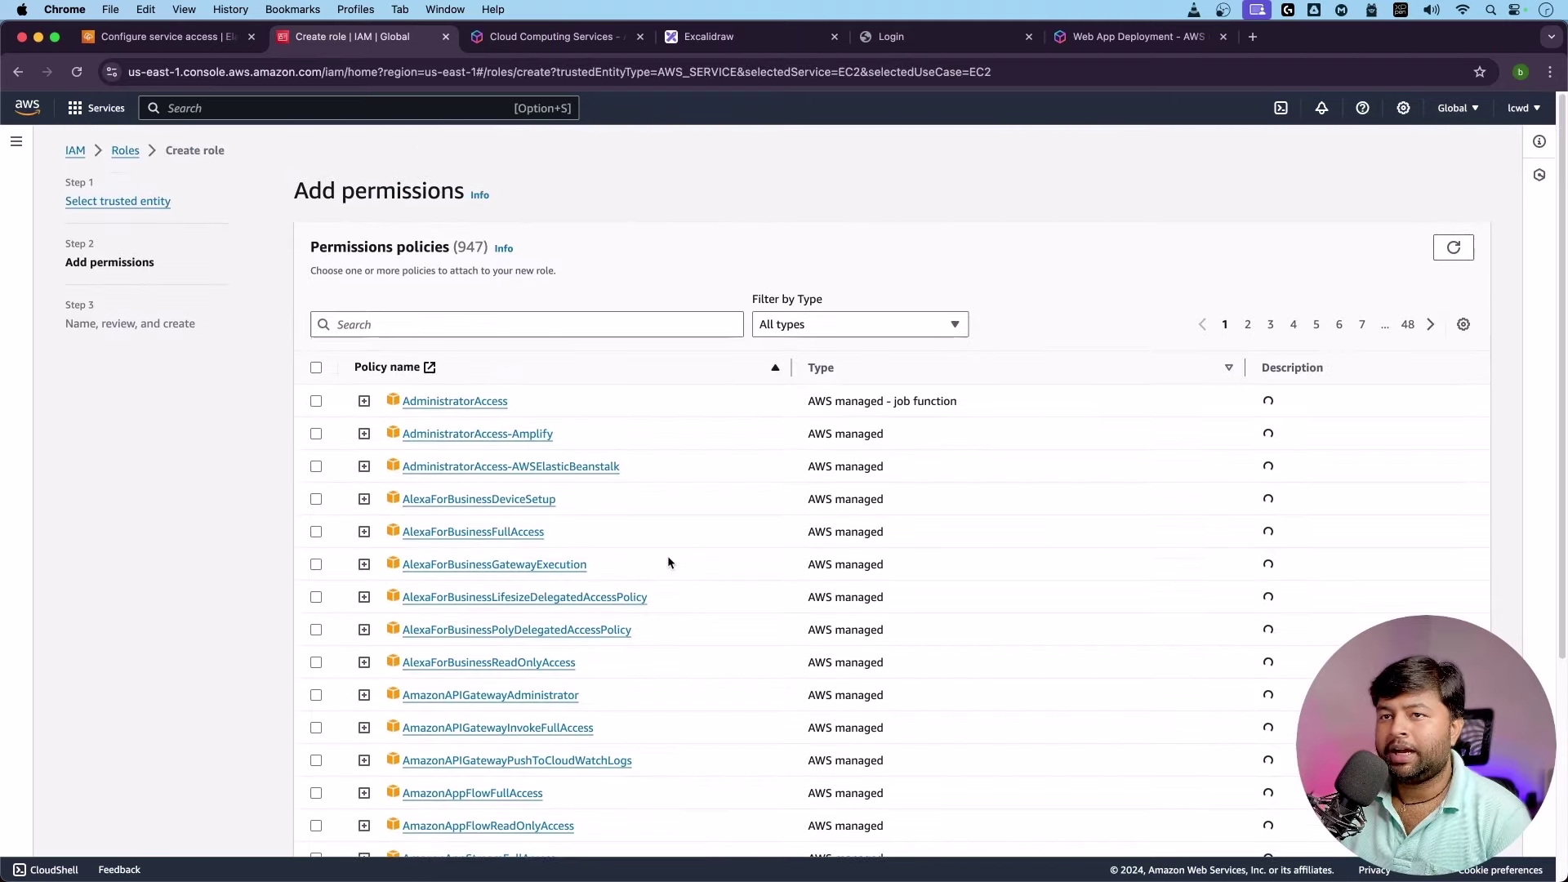
# Check the first recommended policy name in the instance profile permissions and select AWSElasticBeanstalkWebTier for the new role.
pyautogui.click(164, 36)
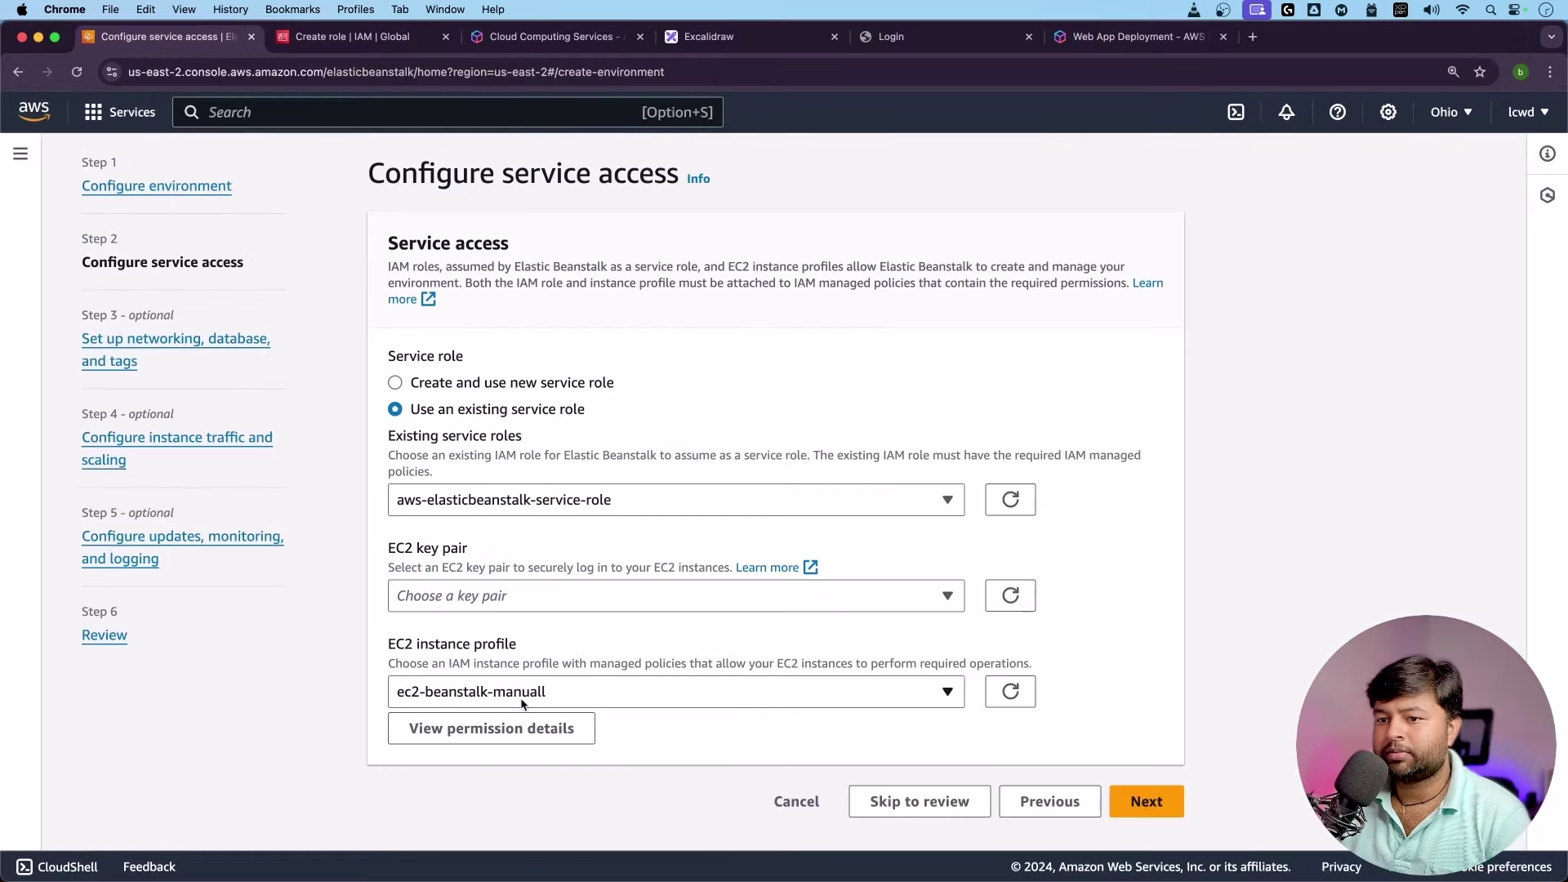
pyautogui.click(523, 728)
pyautogui.moveTo(455, 401); pyautogui.dragTo(648, 403)
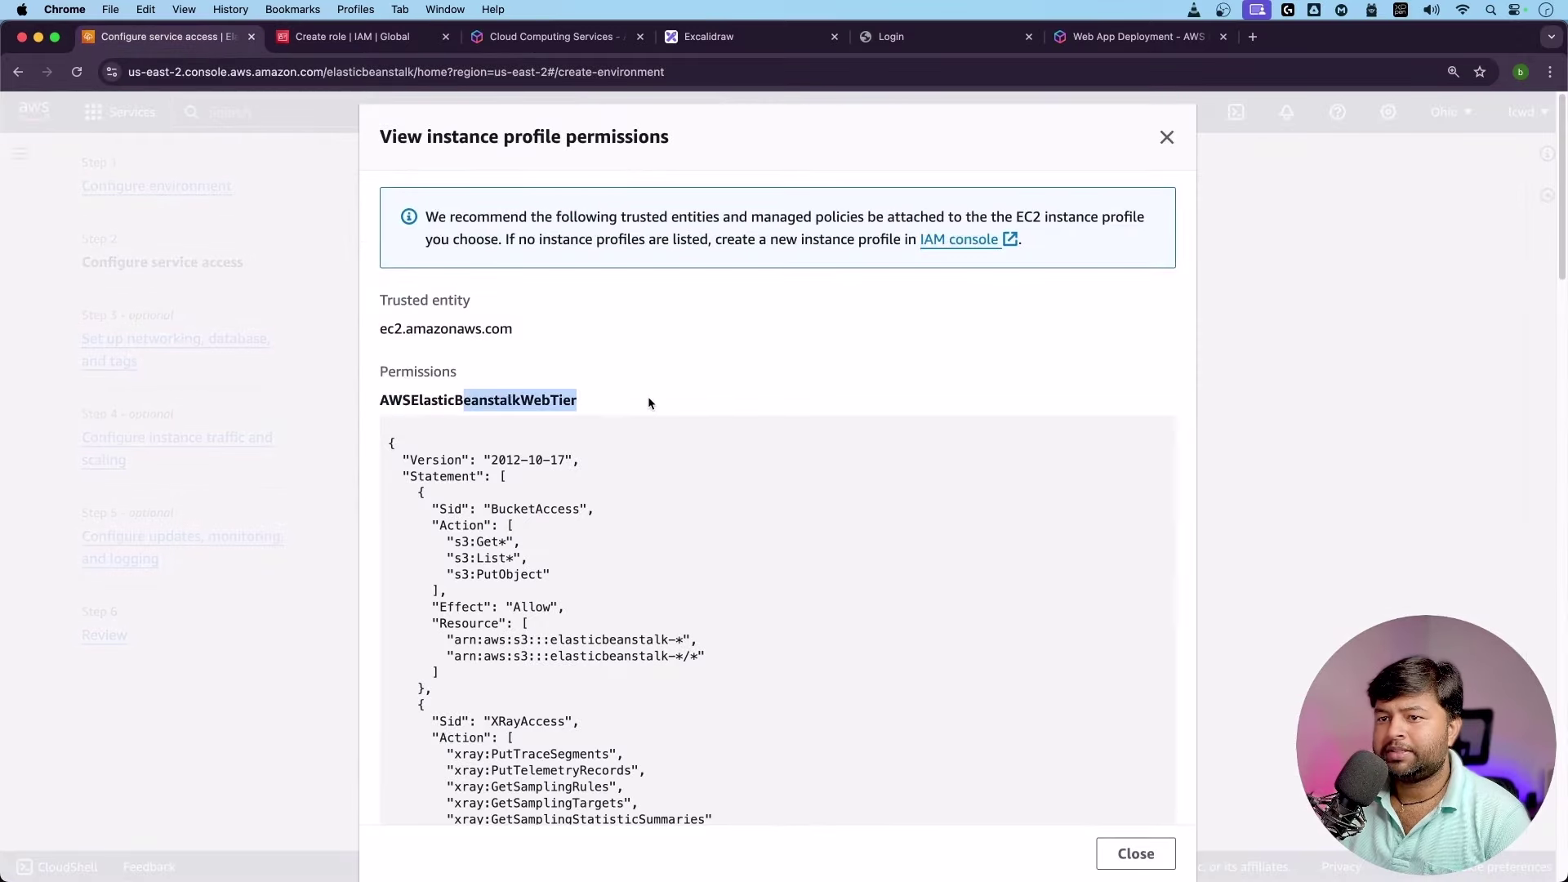
pyautogui.click(372, 37)
pyautogui.click(473, 325)
pyautogui.write('BeanstalkWeb')
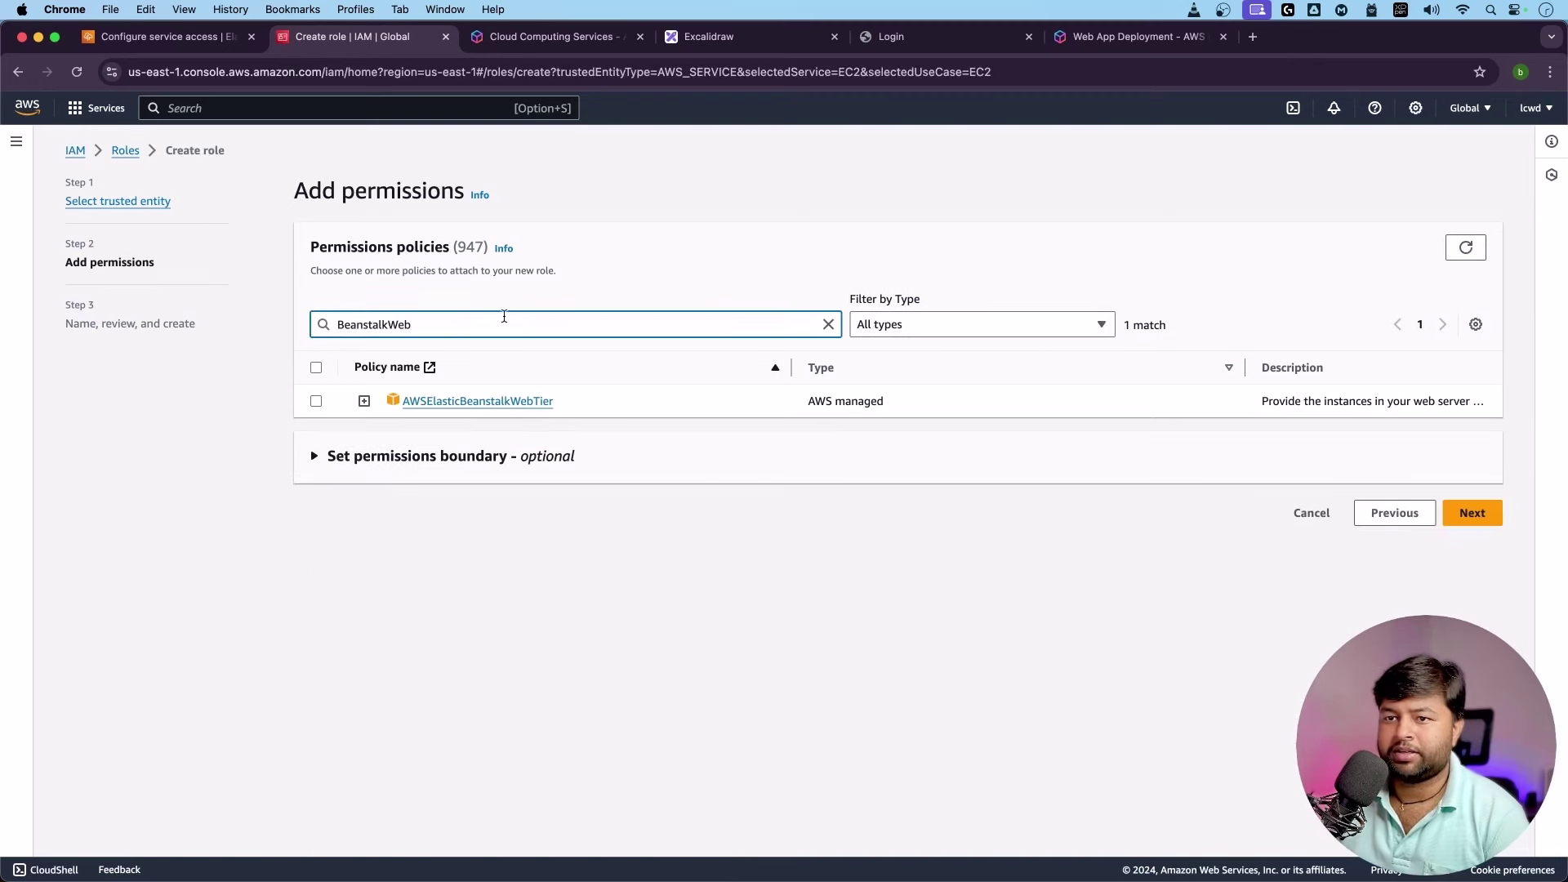
pyautogui.click(316, 401)
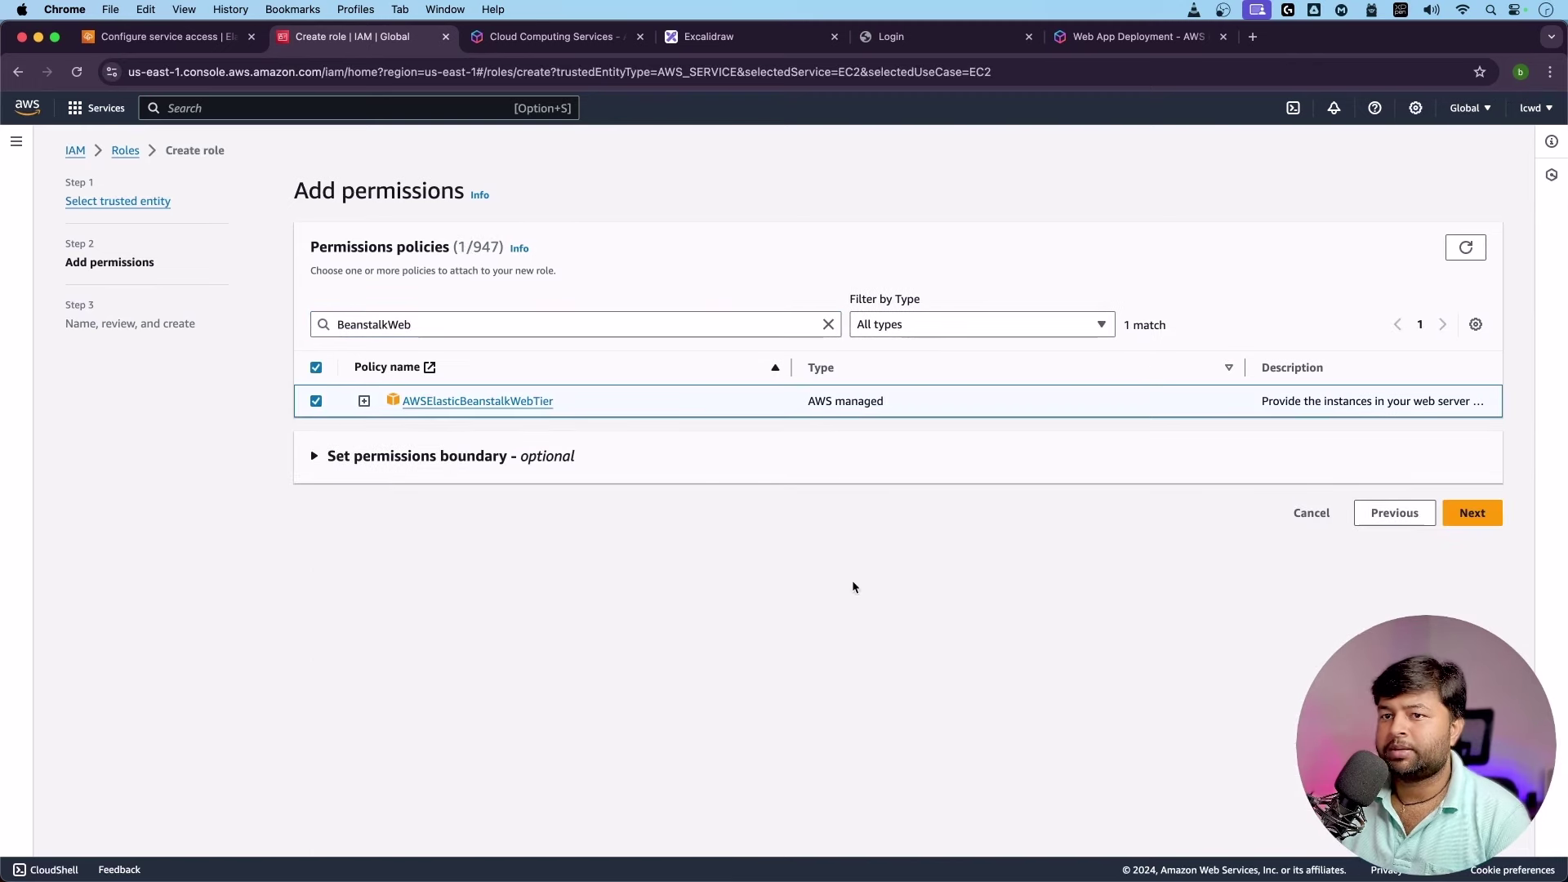
# Look up the second recommended policy name and add AWSElasticBeanstalkWorkerTier to the role's selected policies.
pyautogui.click(490, 327)
pyautogui.press('super+a')
pyautogui.press('BackSpace')
pyautogui.click(155, 33)
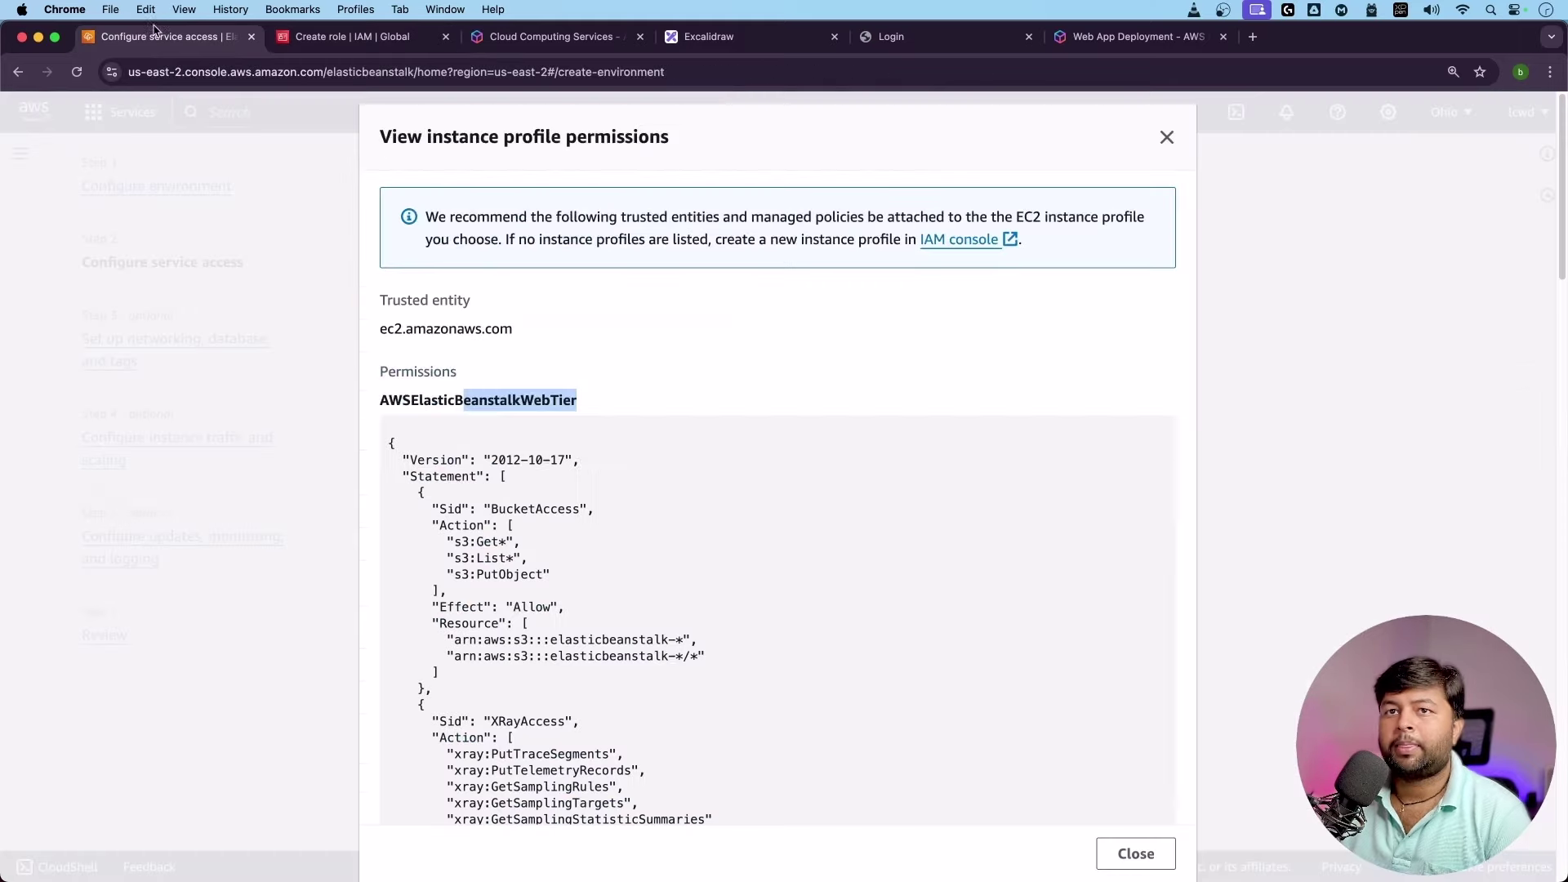
pyautogui.scroll(-15, 507, 427)
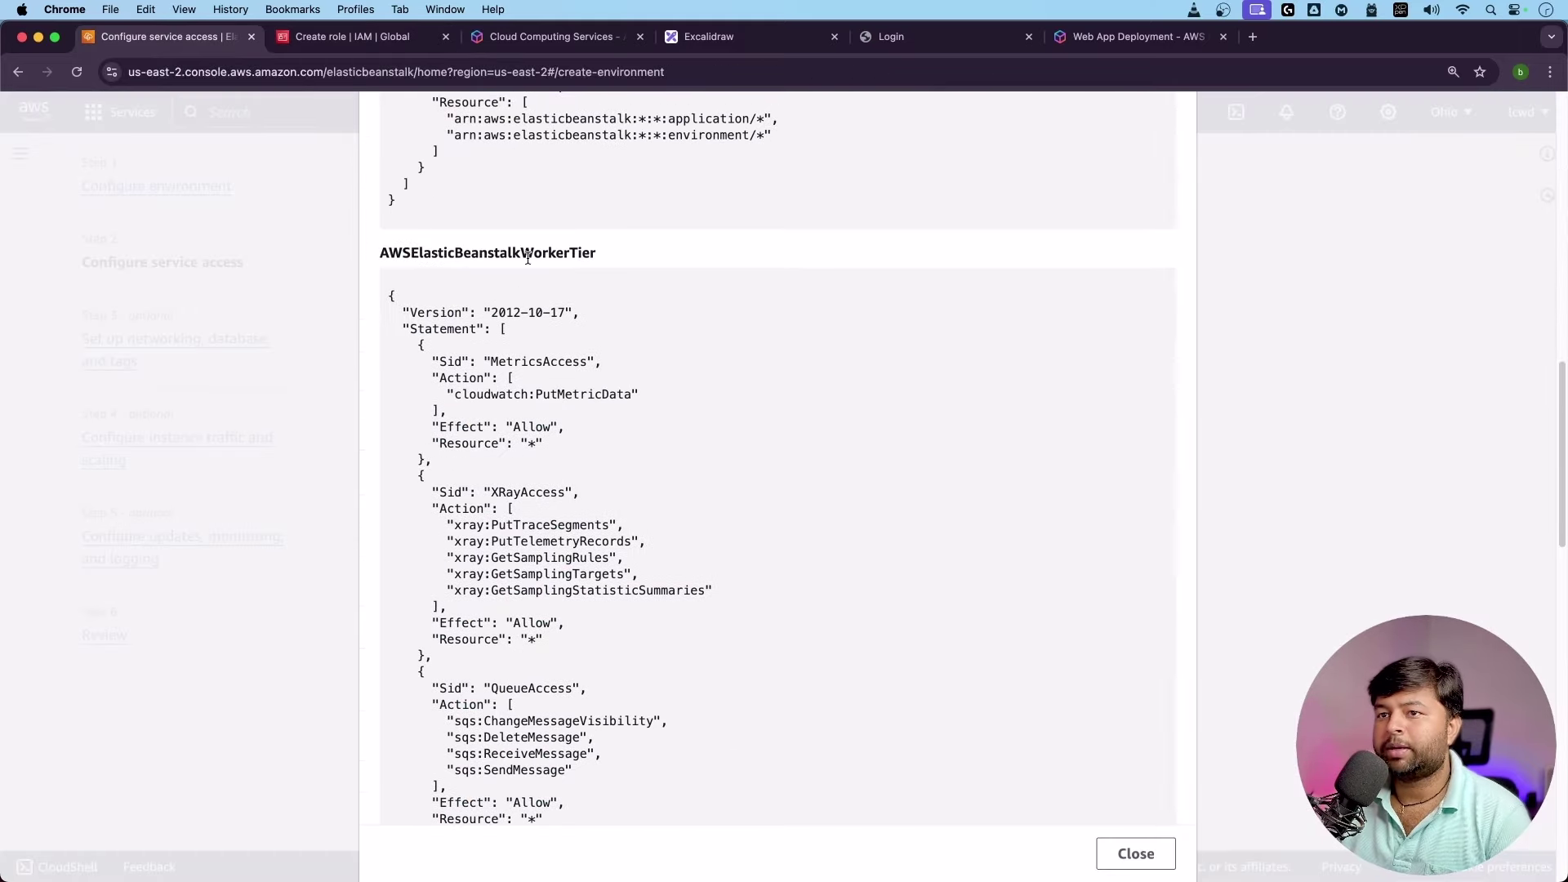
pyautogui.doubleClick(527, 258)
pyautogui.hotkey('ctrl', 'Tab')
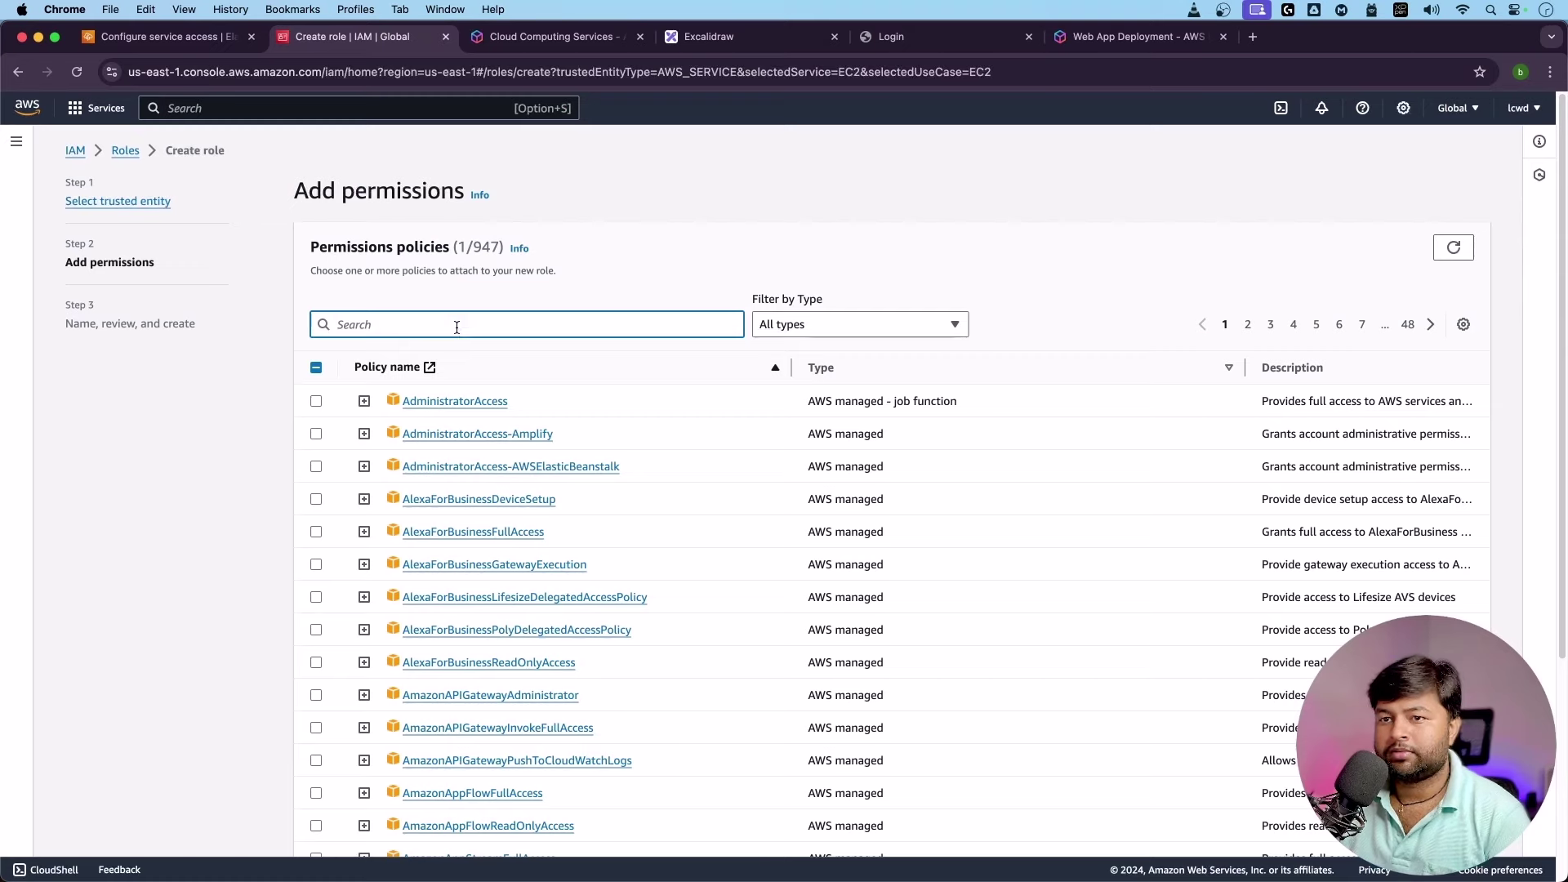
pyautogui.write('WorkerT')
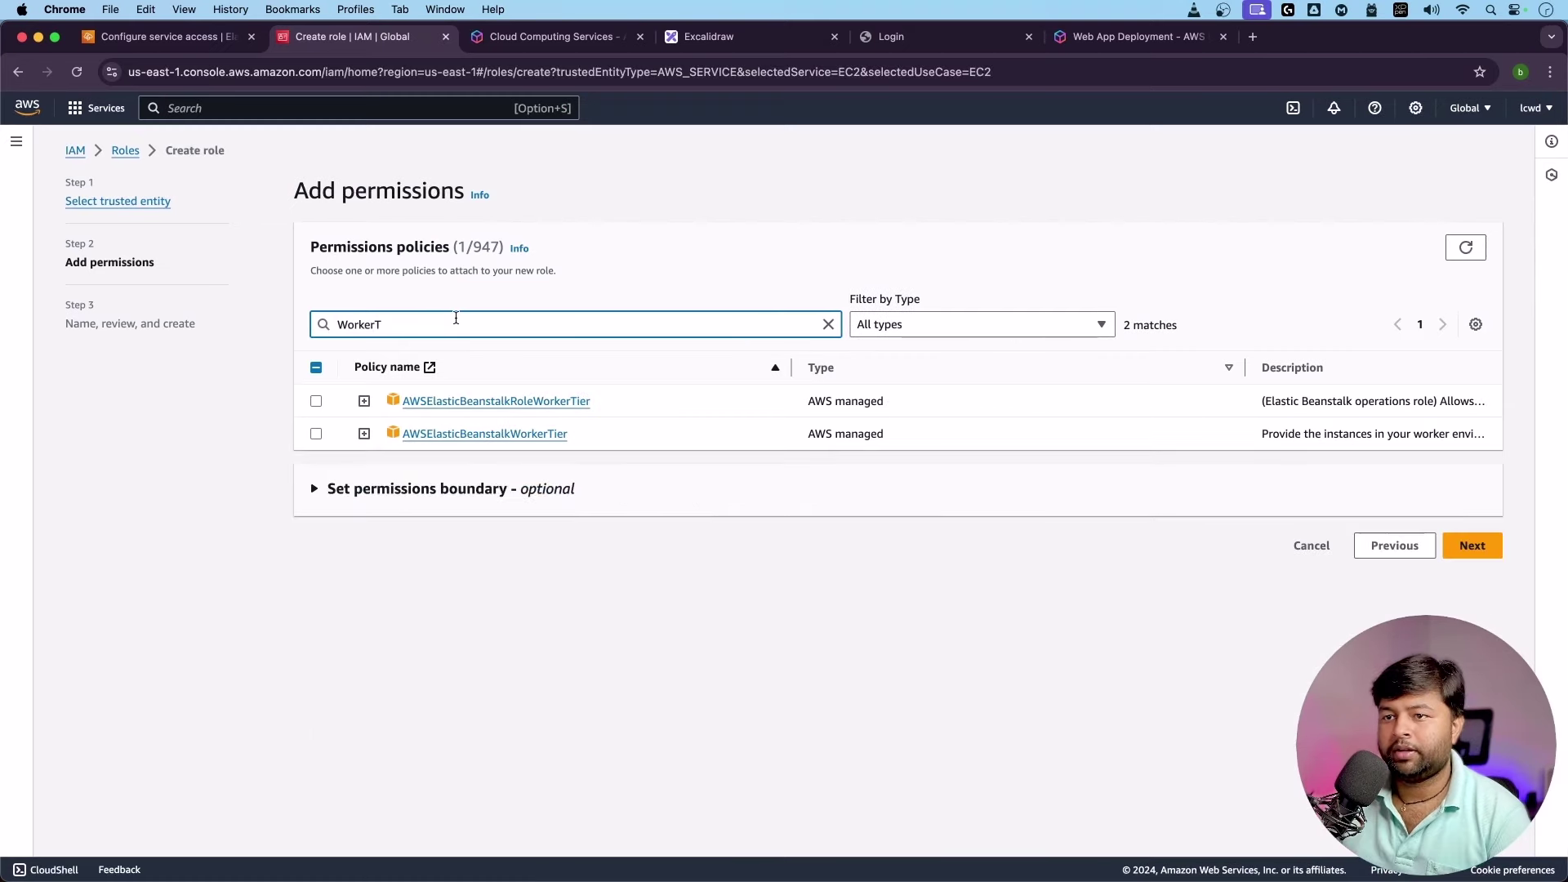
pyautogui.click(315, 433)
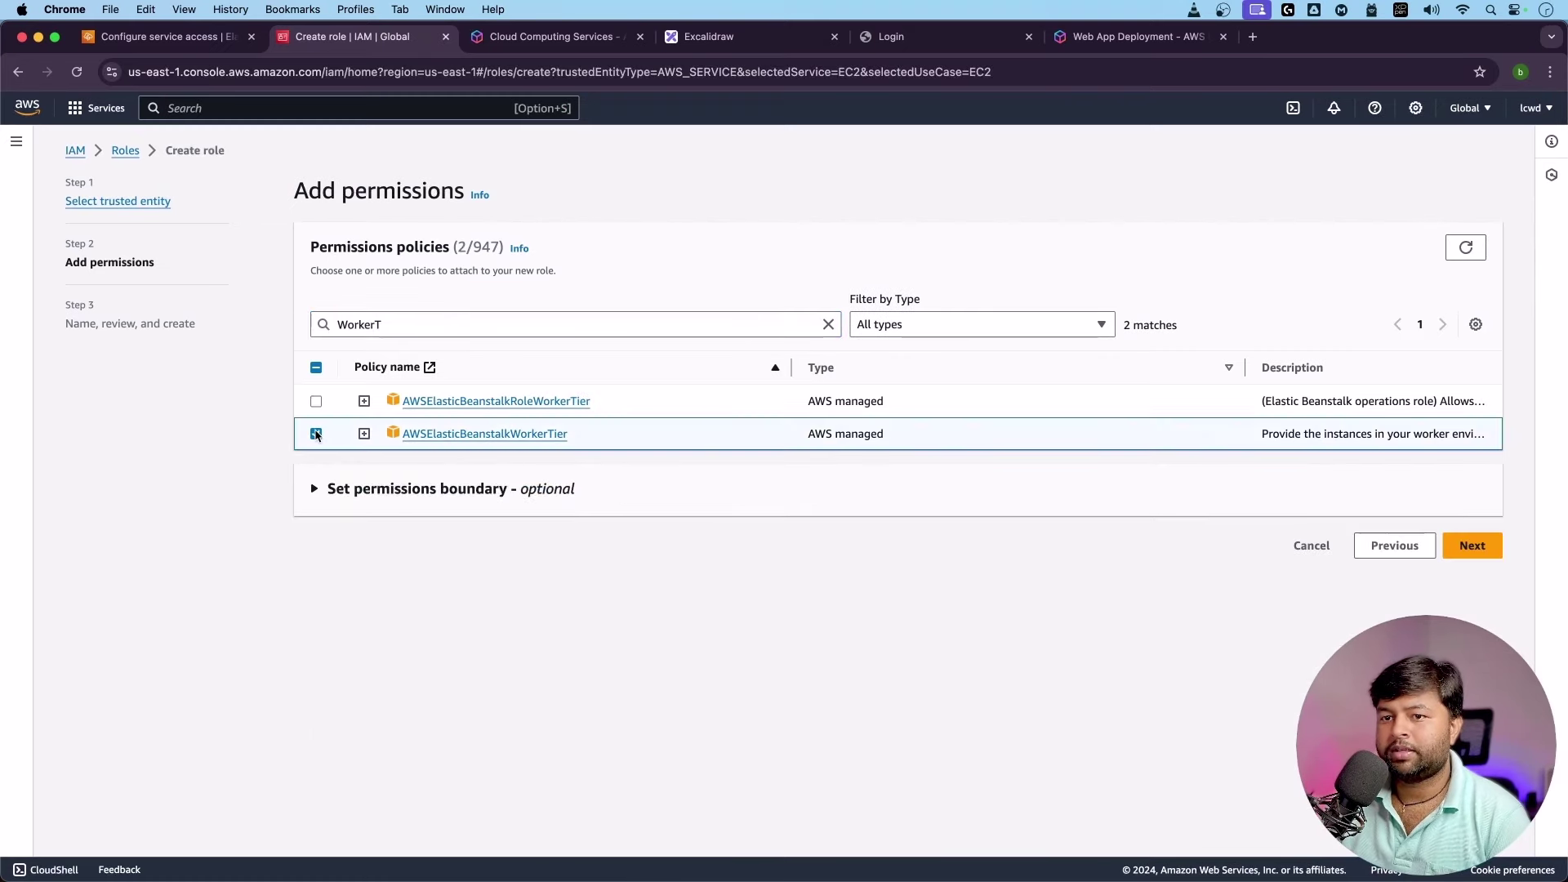
# Look up the last recommended policy name, filter the policies by "Docker" and select AWSElasticBeanstalkMulticontainerDocker for the role.
pyautogui.click(185, 42)
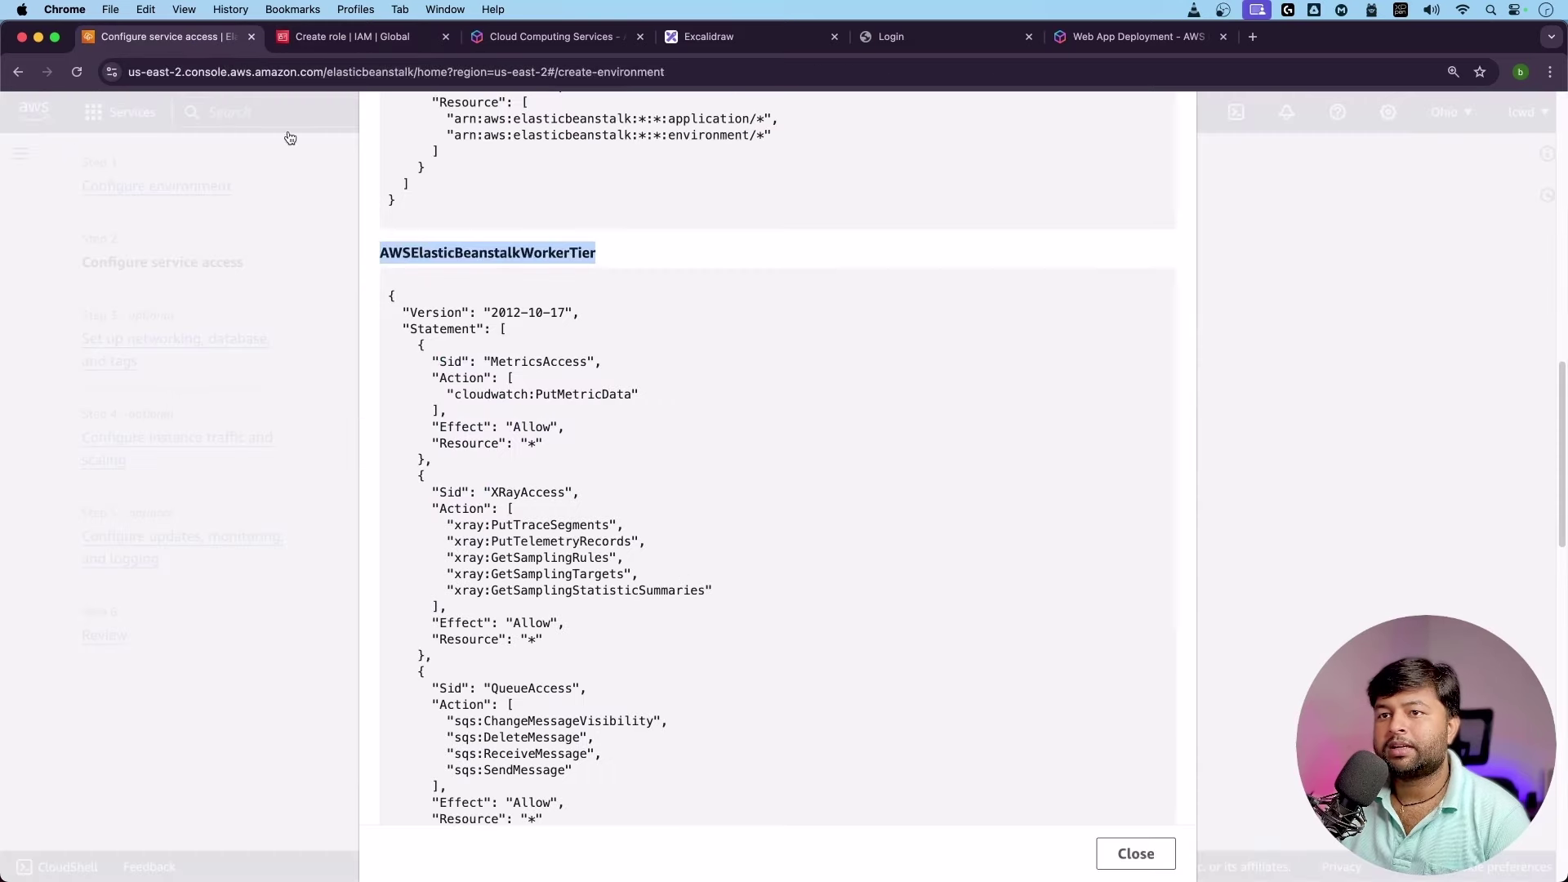
pyautogui.scroll(-15, 412, 219)
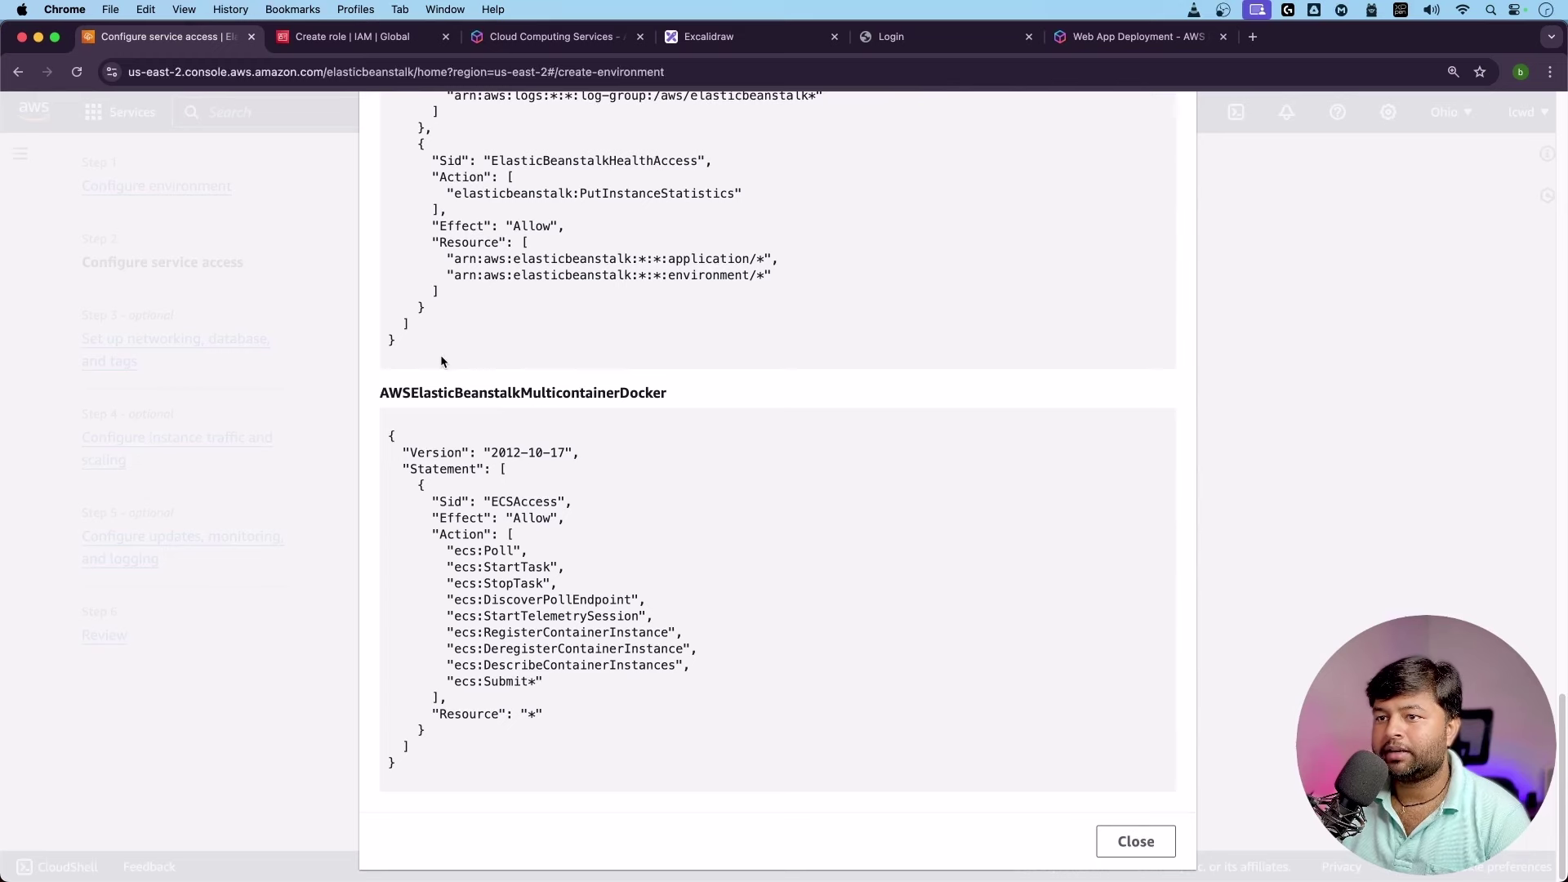
pyautogui.hotkey('ctrl', 'Tab')
pyautogui.press('super+a')
pyautogui.write('multicontinae')
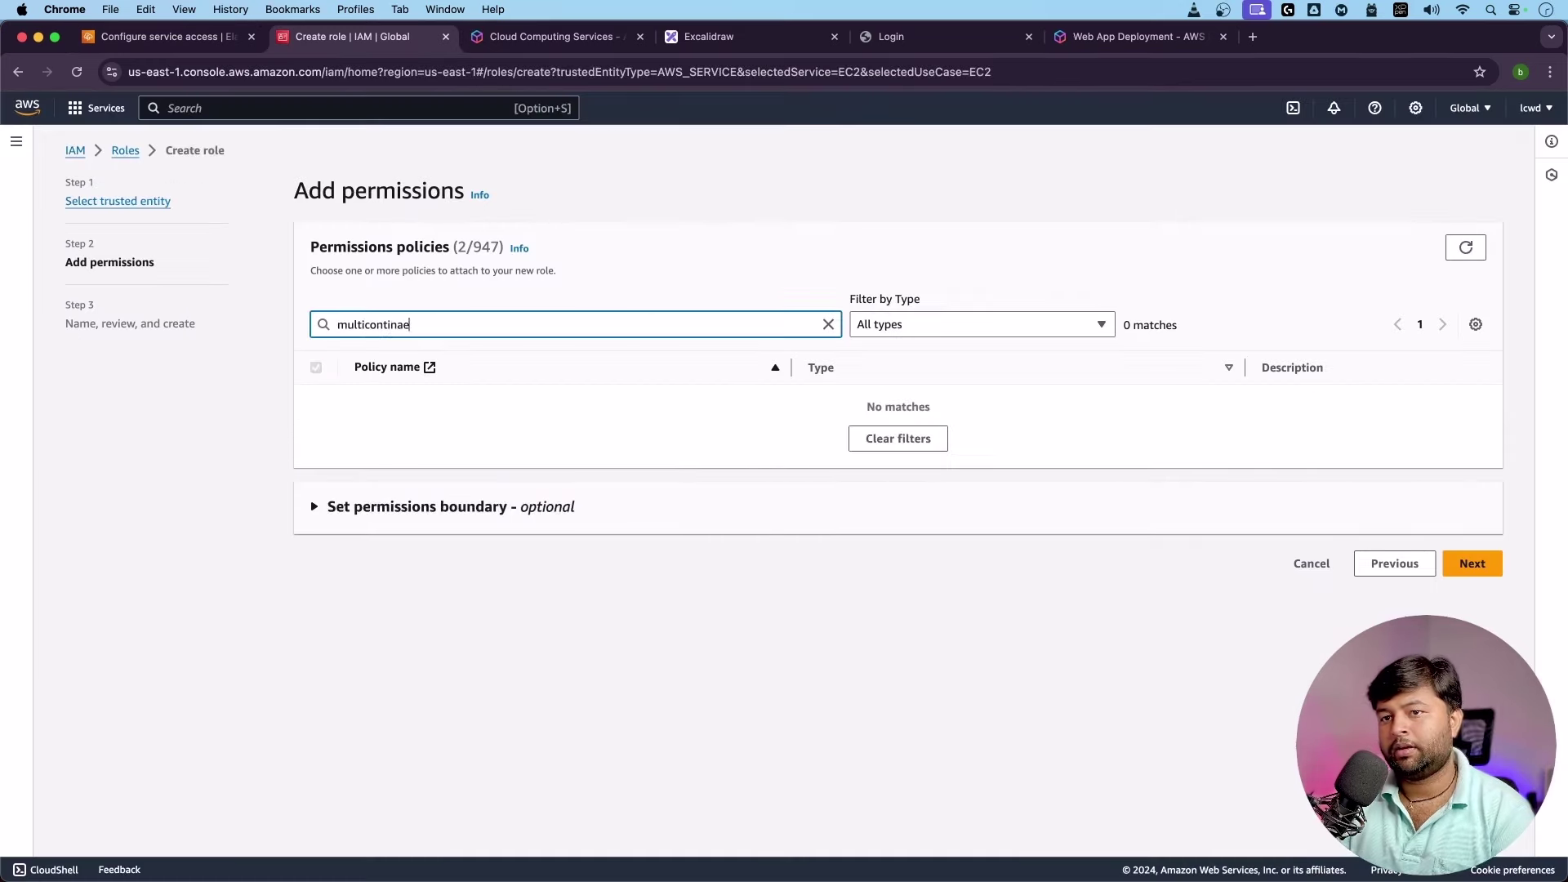
pyautogui.write('r')
pyautogui.press('super+a')
pyautogui.press('BackSpace')
pyautogui.write('Dcoker')
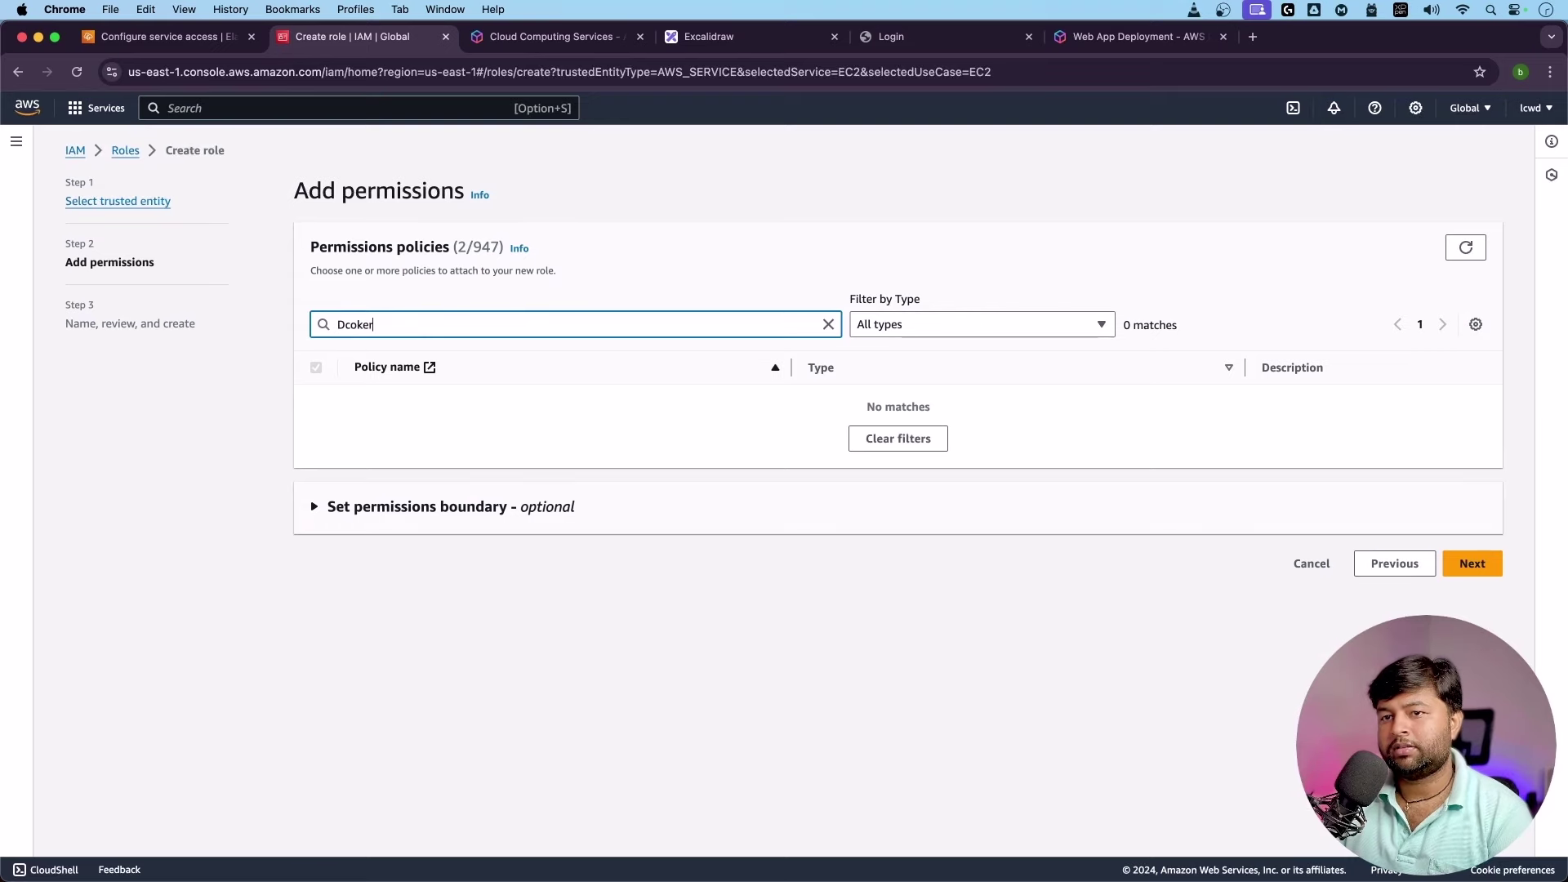
pyautogui.press('BackSpace')
pyautogui.press('BackSpace')
pyautogui.press('BackSpace')
pyautogui.press('BackSpace')
pyautogui.press('BackSpace')
pyautogui.write('ocker')
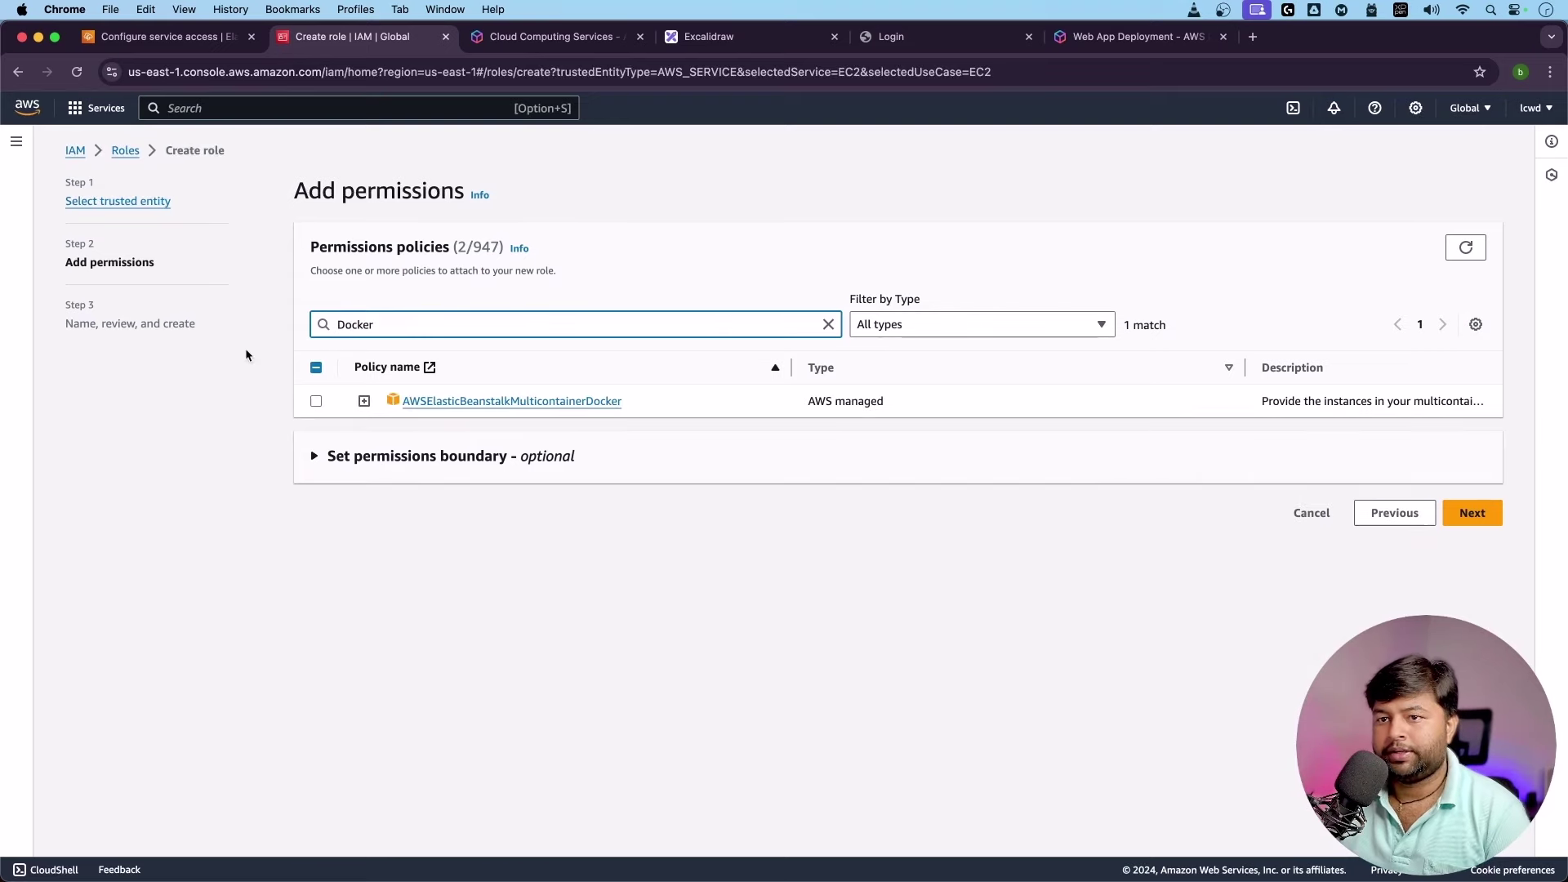
pyautogui.click(316, 401)
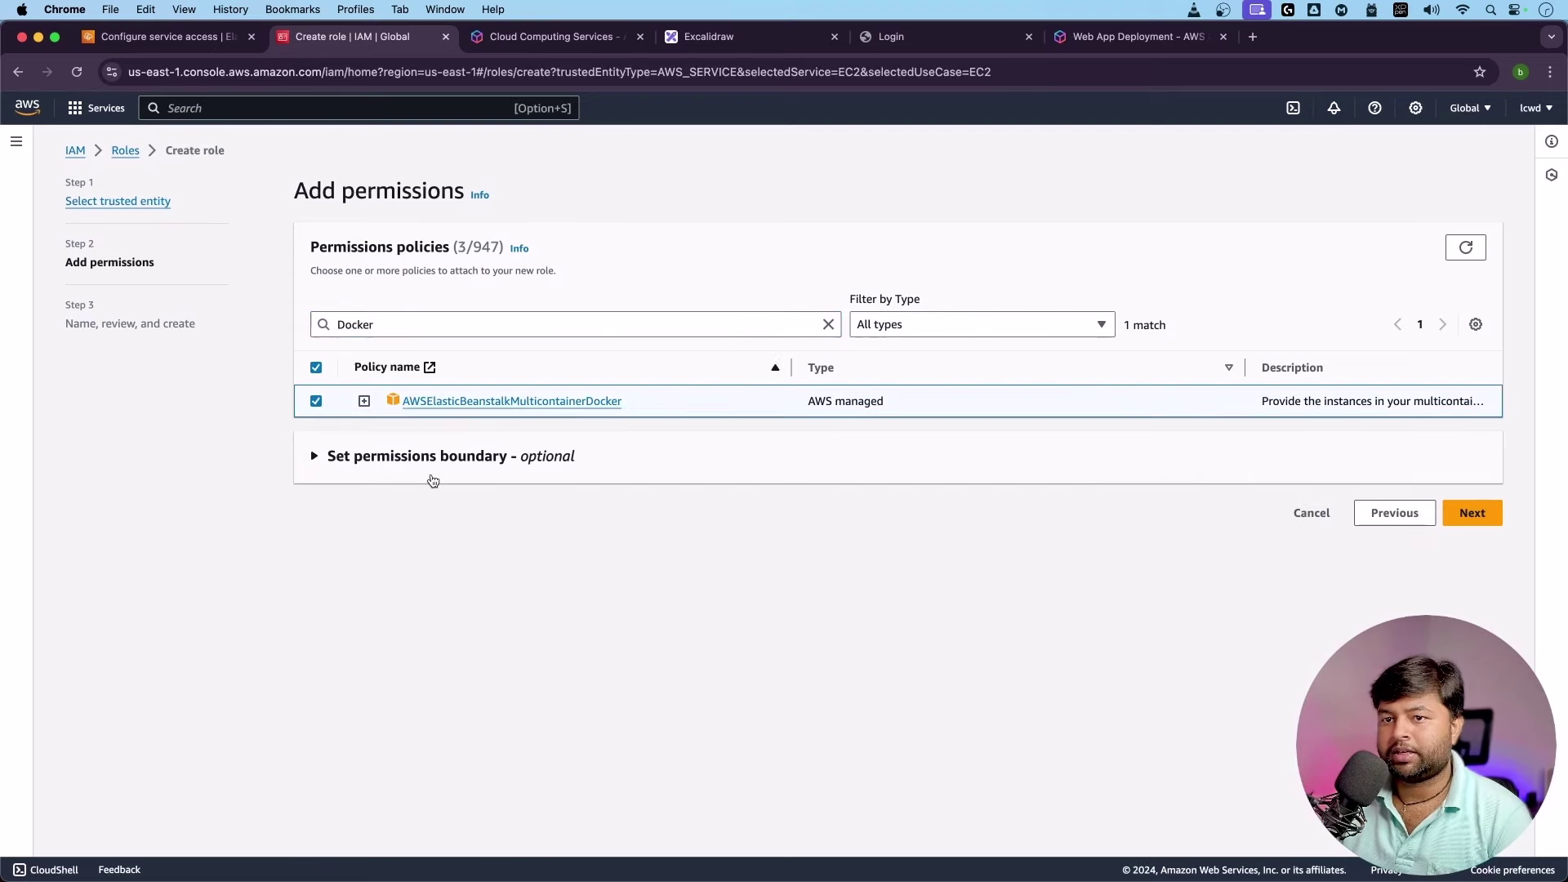
# Clear the policy filter, continue to the role's review page, and check its trust policy and permissions policy summary.
pyautogui.click(829, 325)
pyautogui.scroll(-5, 474, 541)
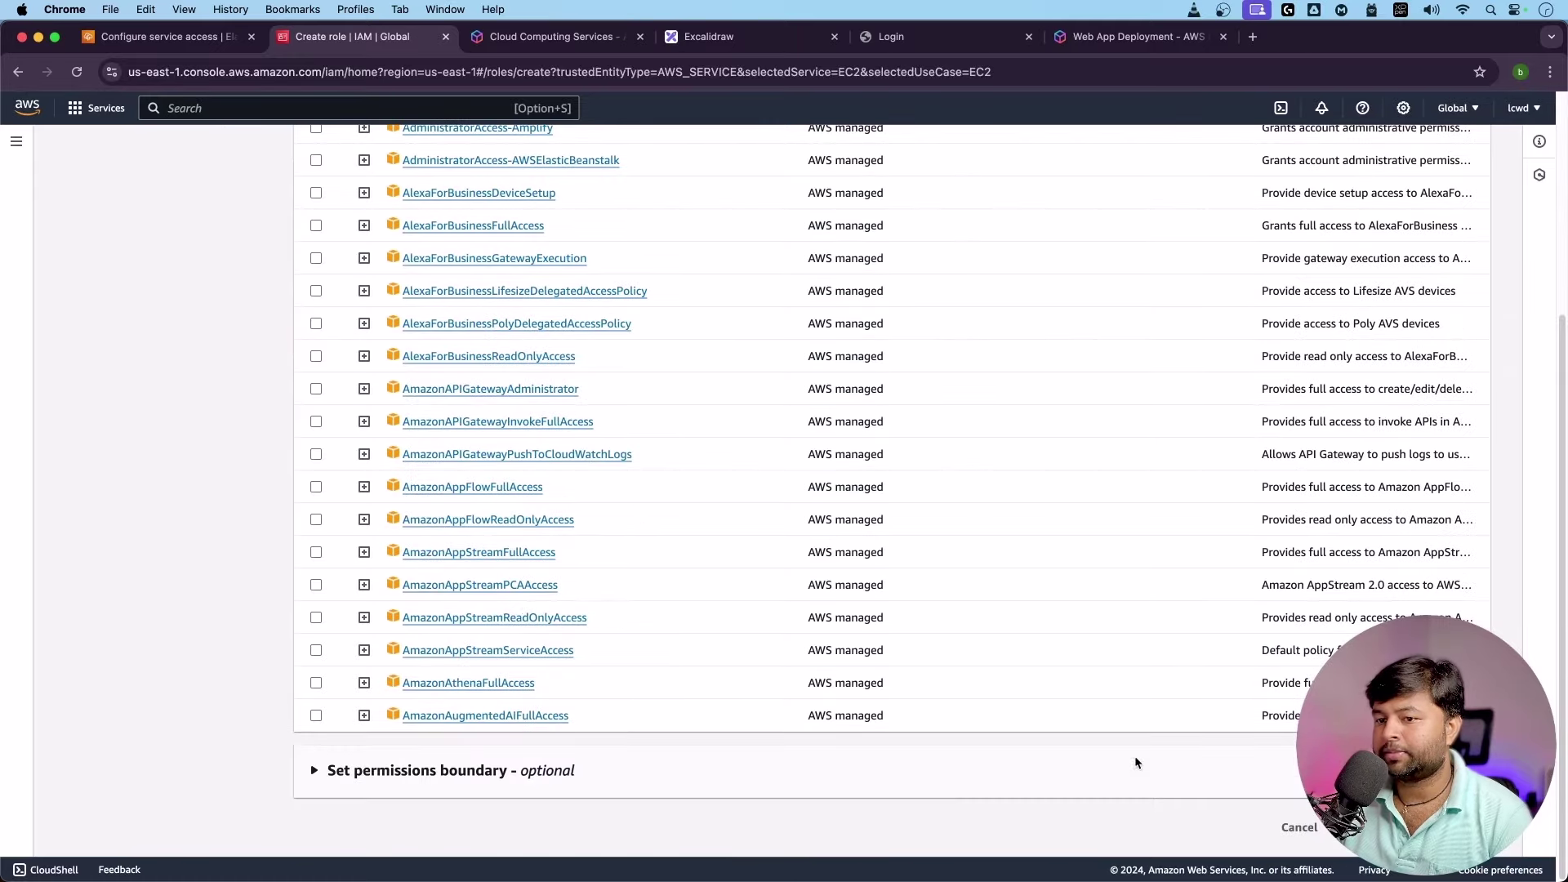
pyautogui.click(1460, 827)
pyautogui.scroll(-3, 535, 563)
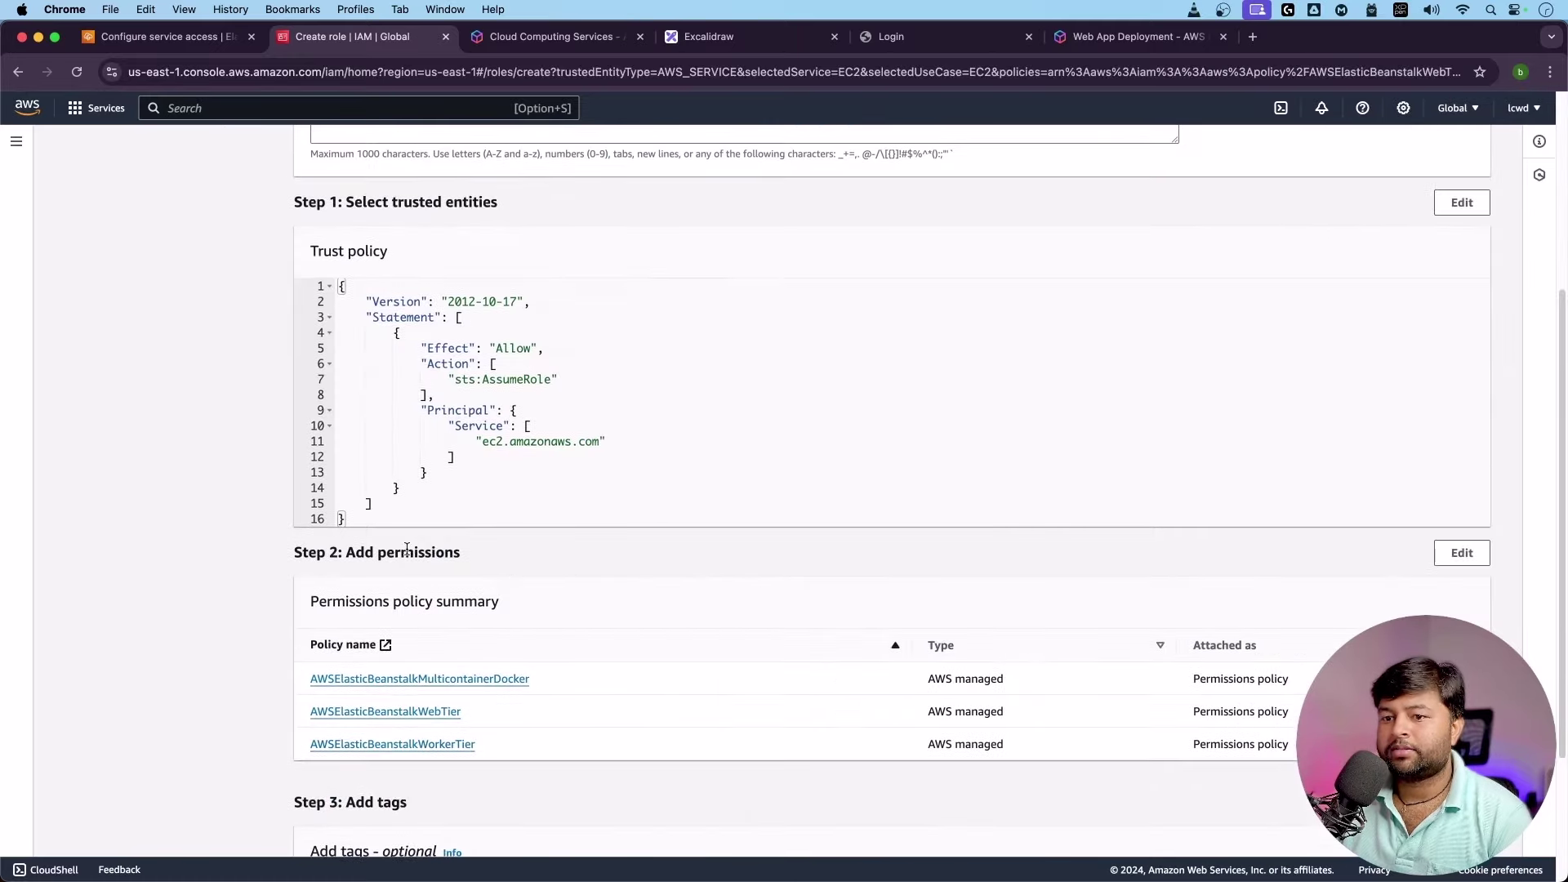
pyautogui.scroll(-3, 441, 637)
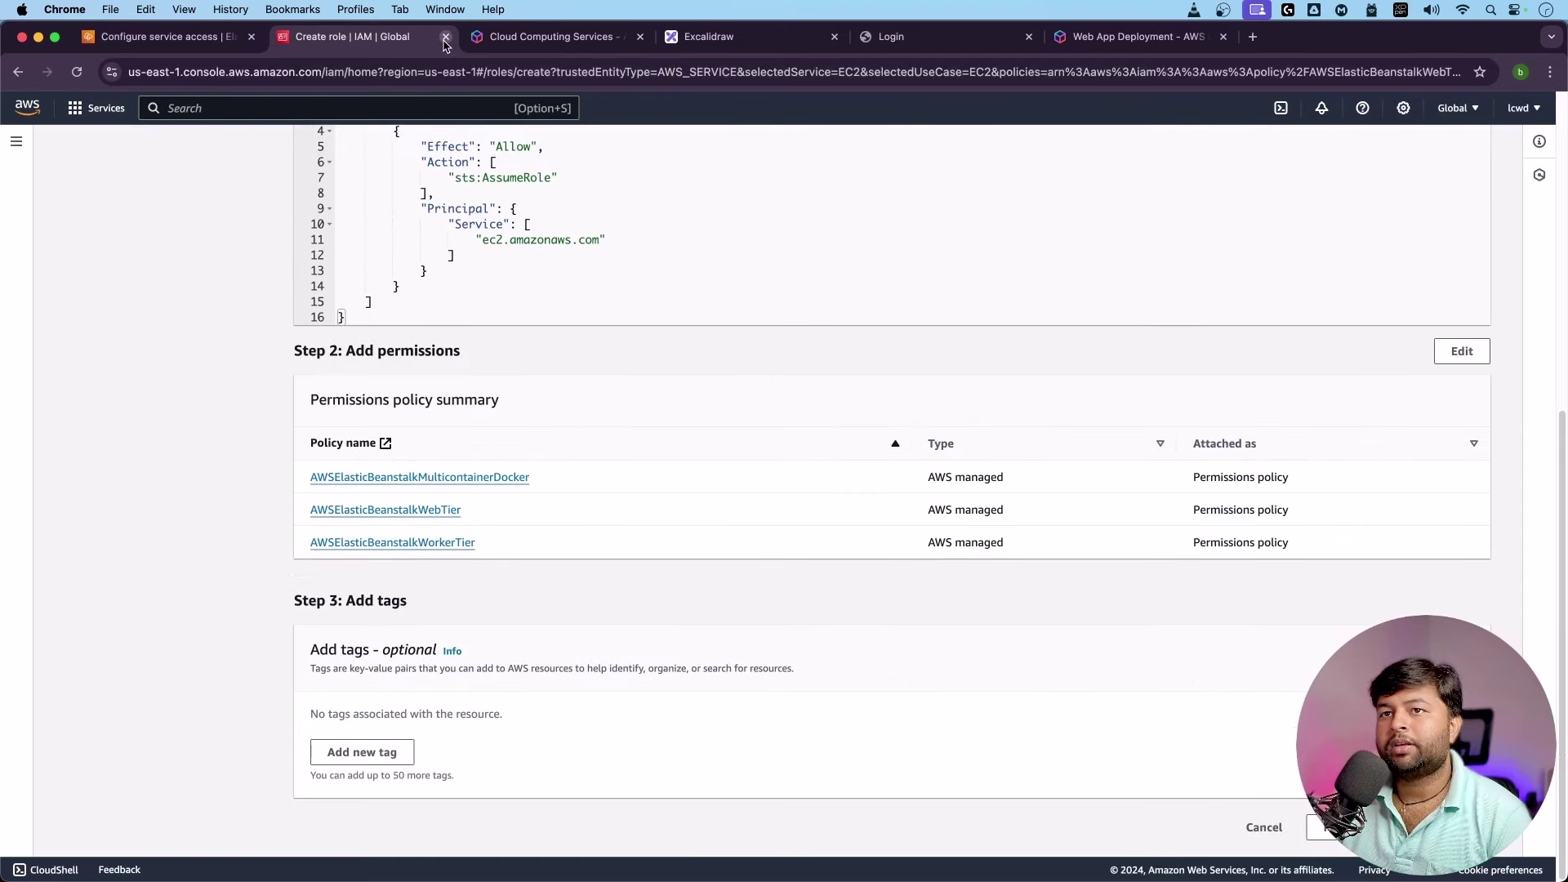
# Return to the service access settings, close the permission details, refresh the instance profiles and choose ec2-beanstalk-manuall as the EC2 instance profile.
pyautogui.click(157, 36)
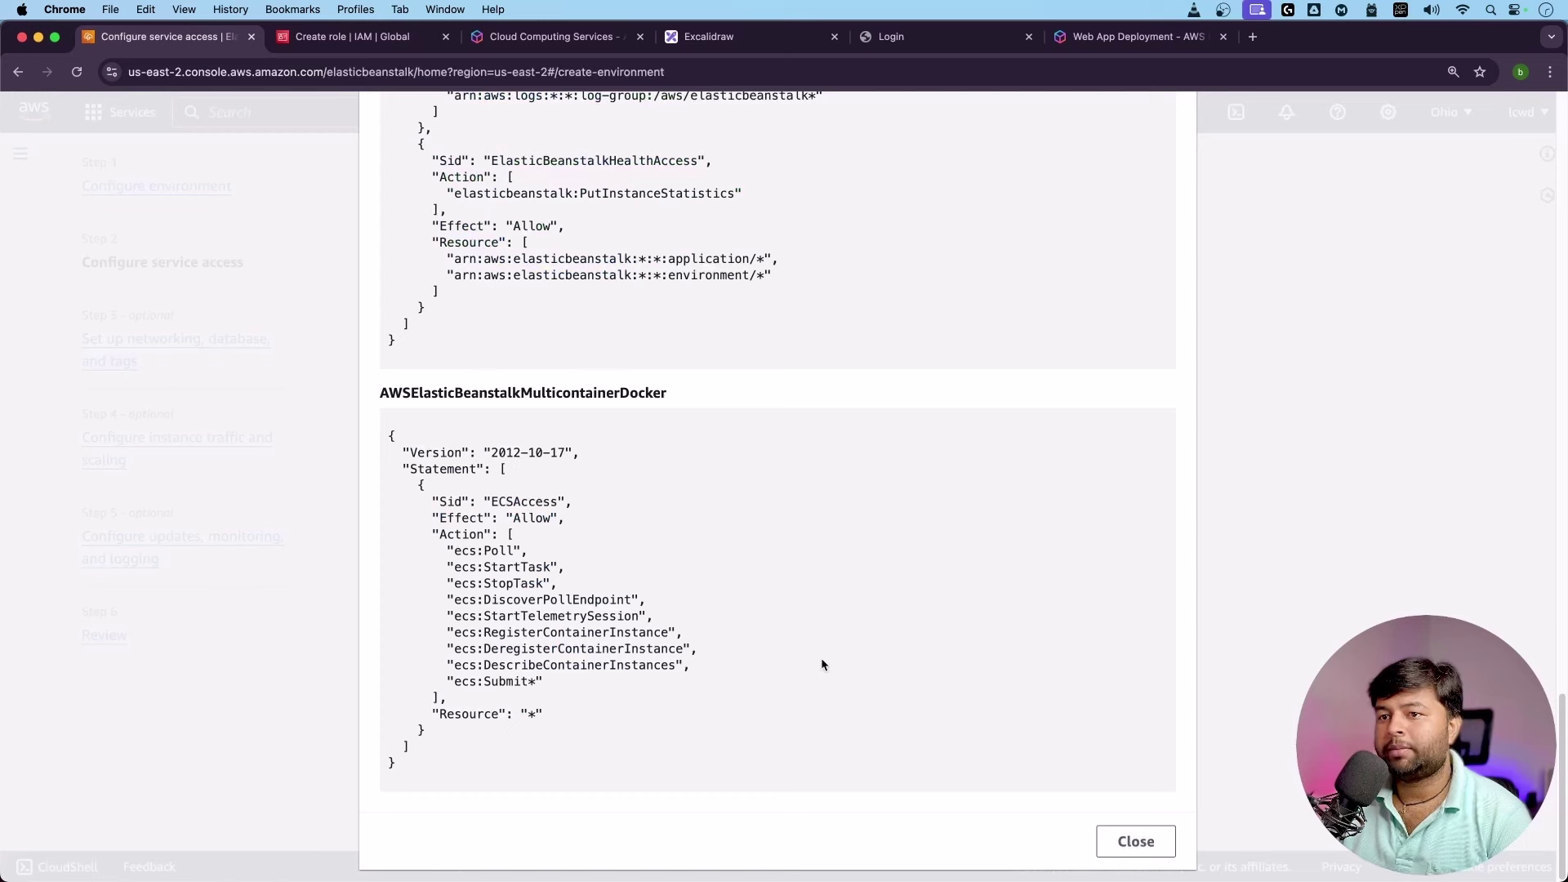
pyautogui.click(1133, 840)
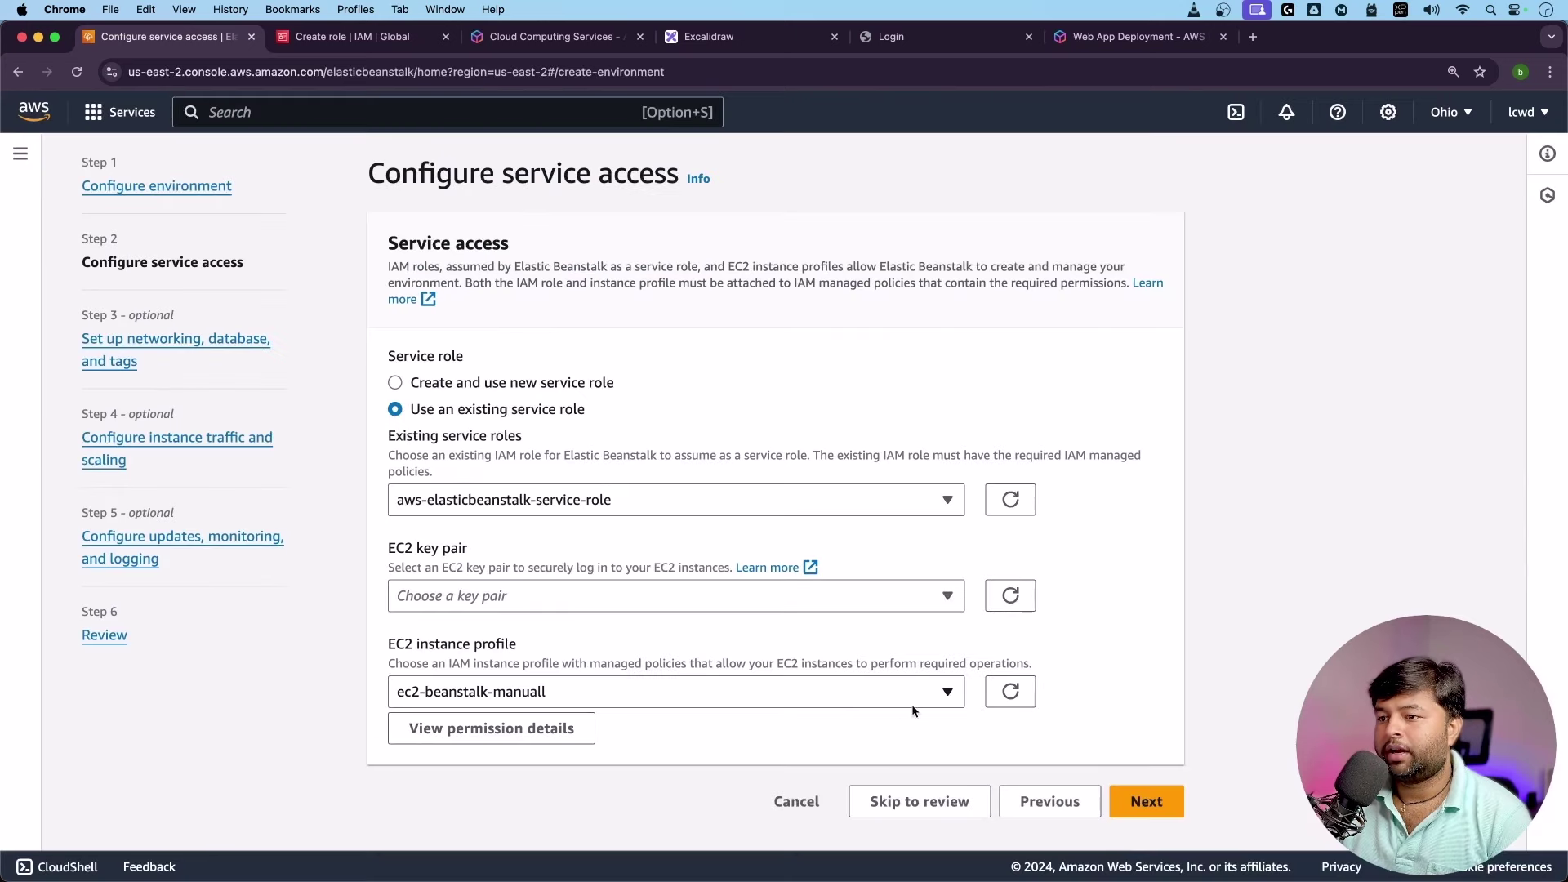
pyautogui.click(913, 710)
pyautogui.click(1086, 741)
pyautogui.click(1010, 692)
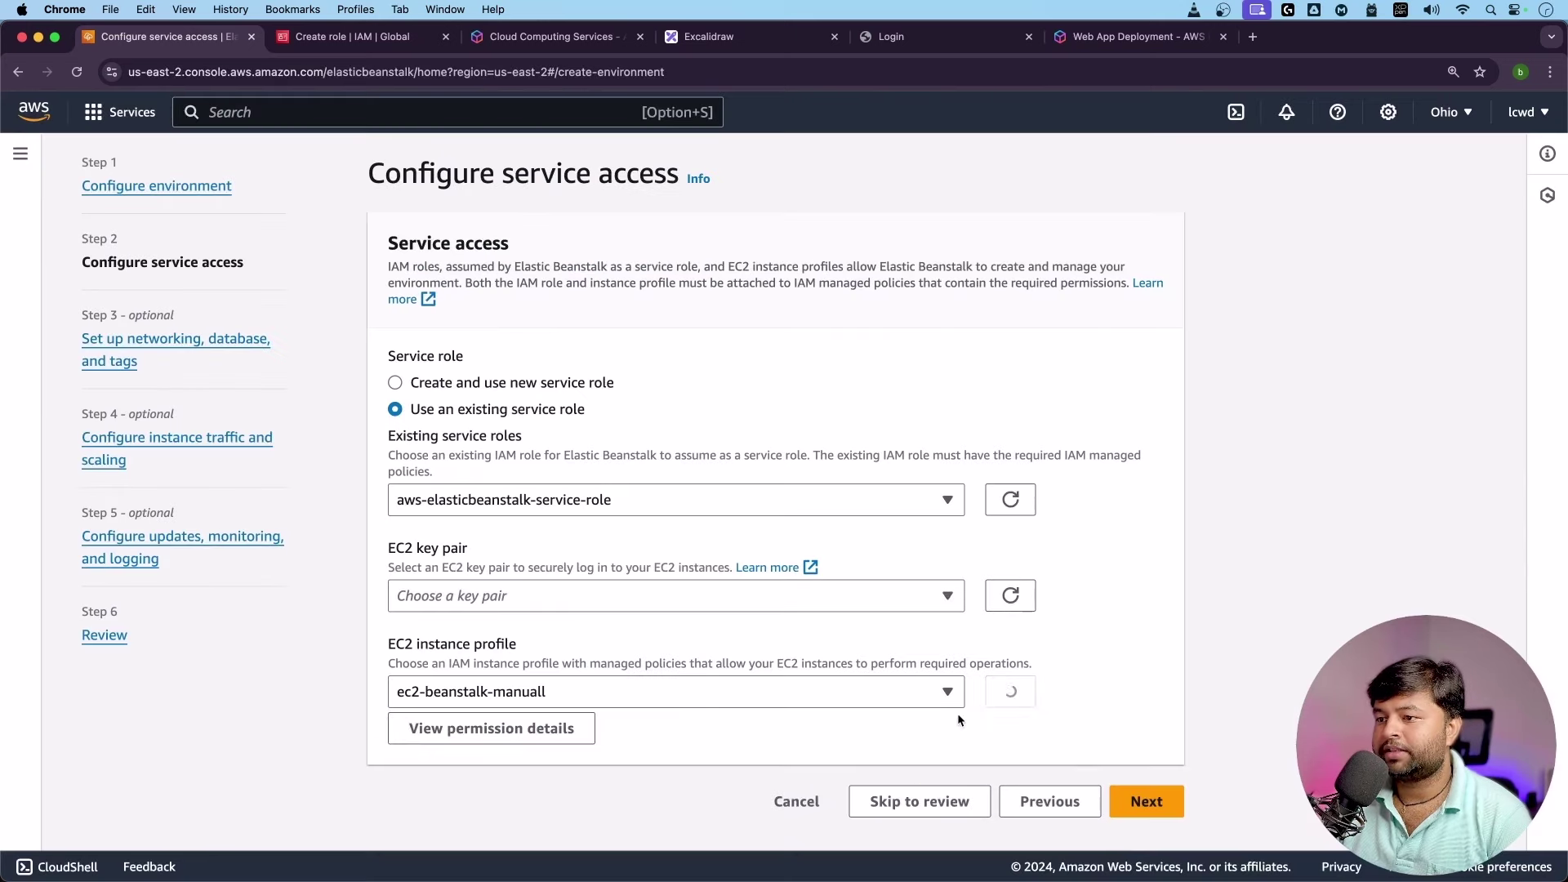
pyautogui.click(851, 682)
pyautogui.click(523, 756)
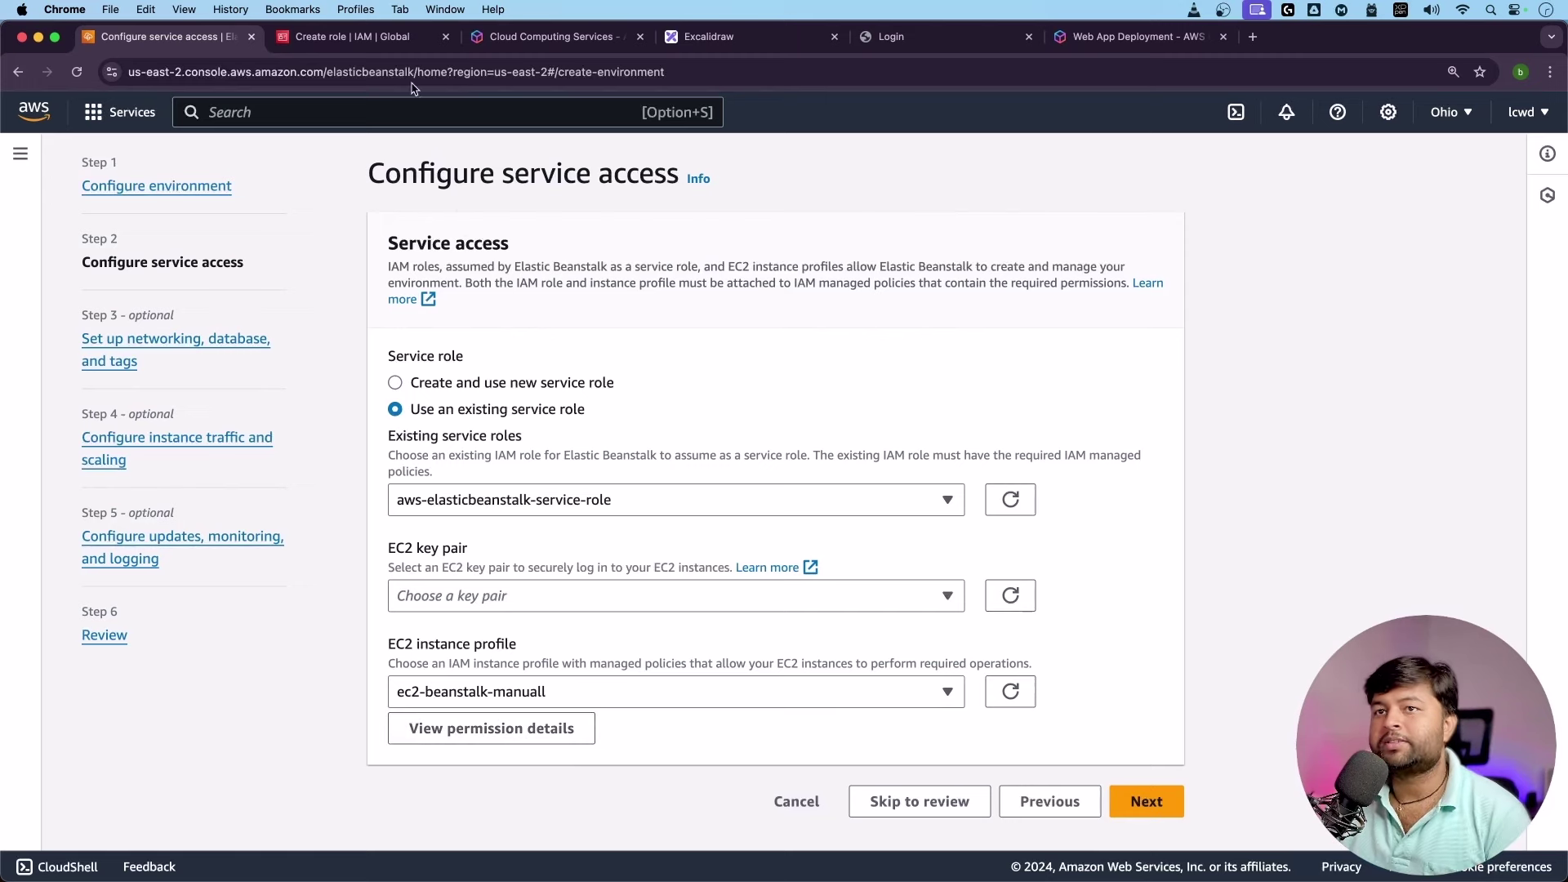
# Close the IAM role creation page without creating the role and continue the environment setup to networking, database, and tags.
pyautogui.click(359, 36)
pyautogui.scroll(6, 476, 219)
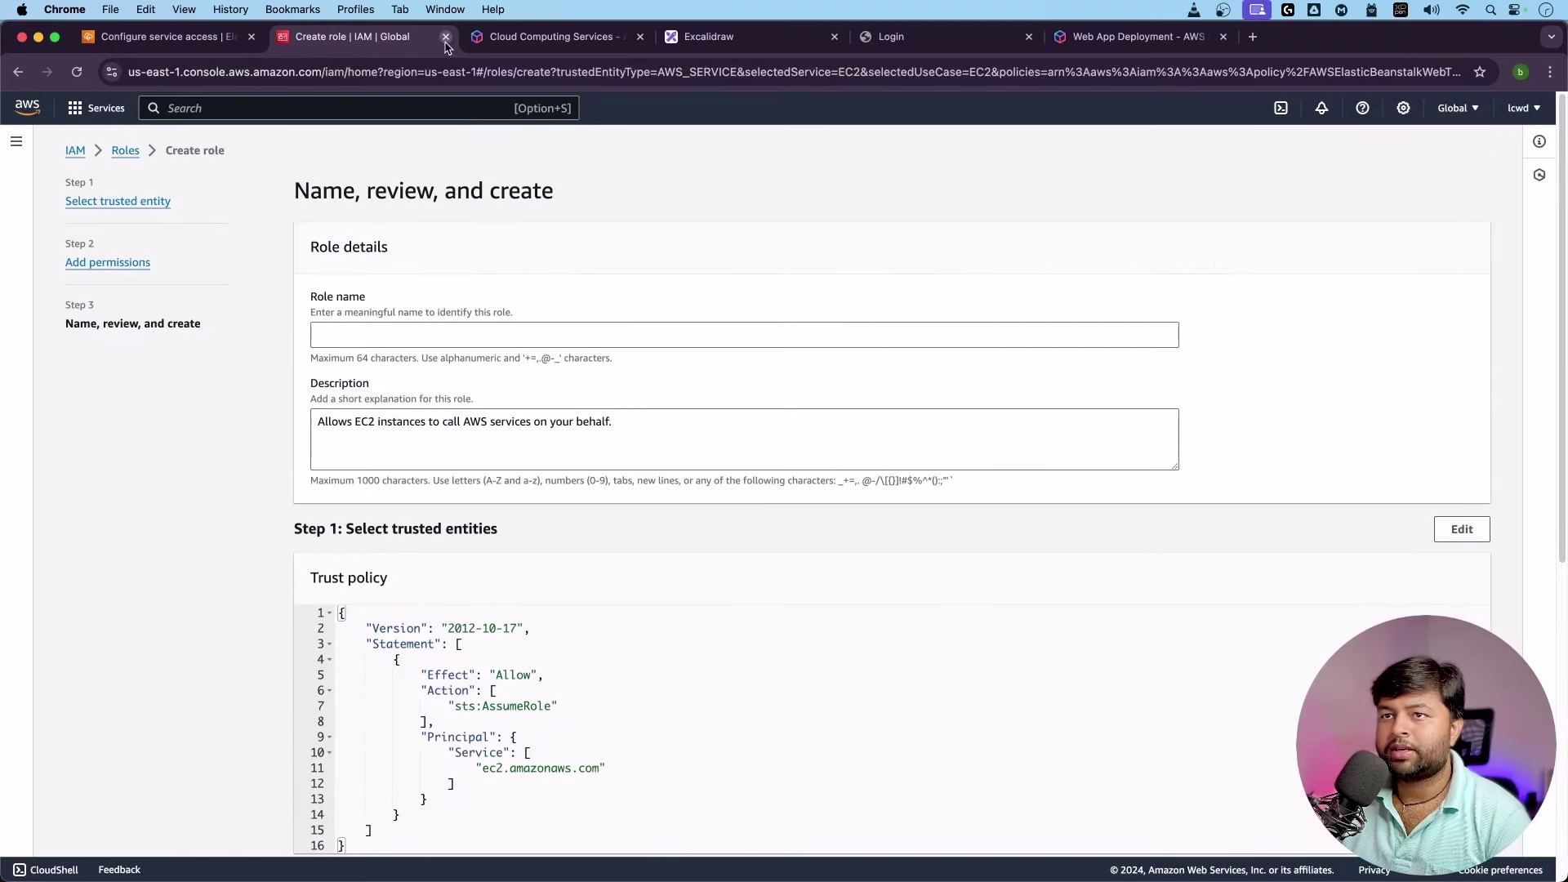
pyautogui.press('super+w')
pyautogui.press('Return')
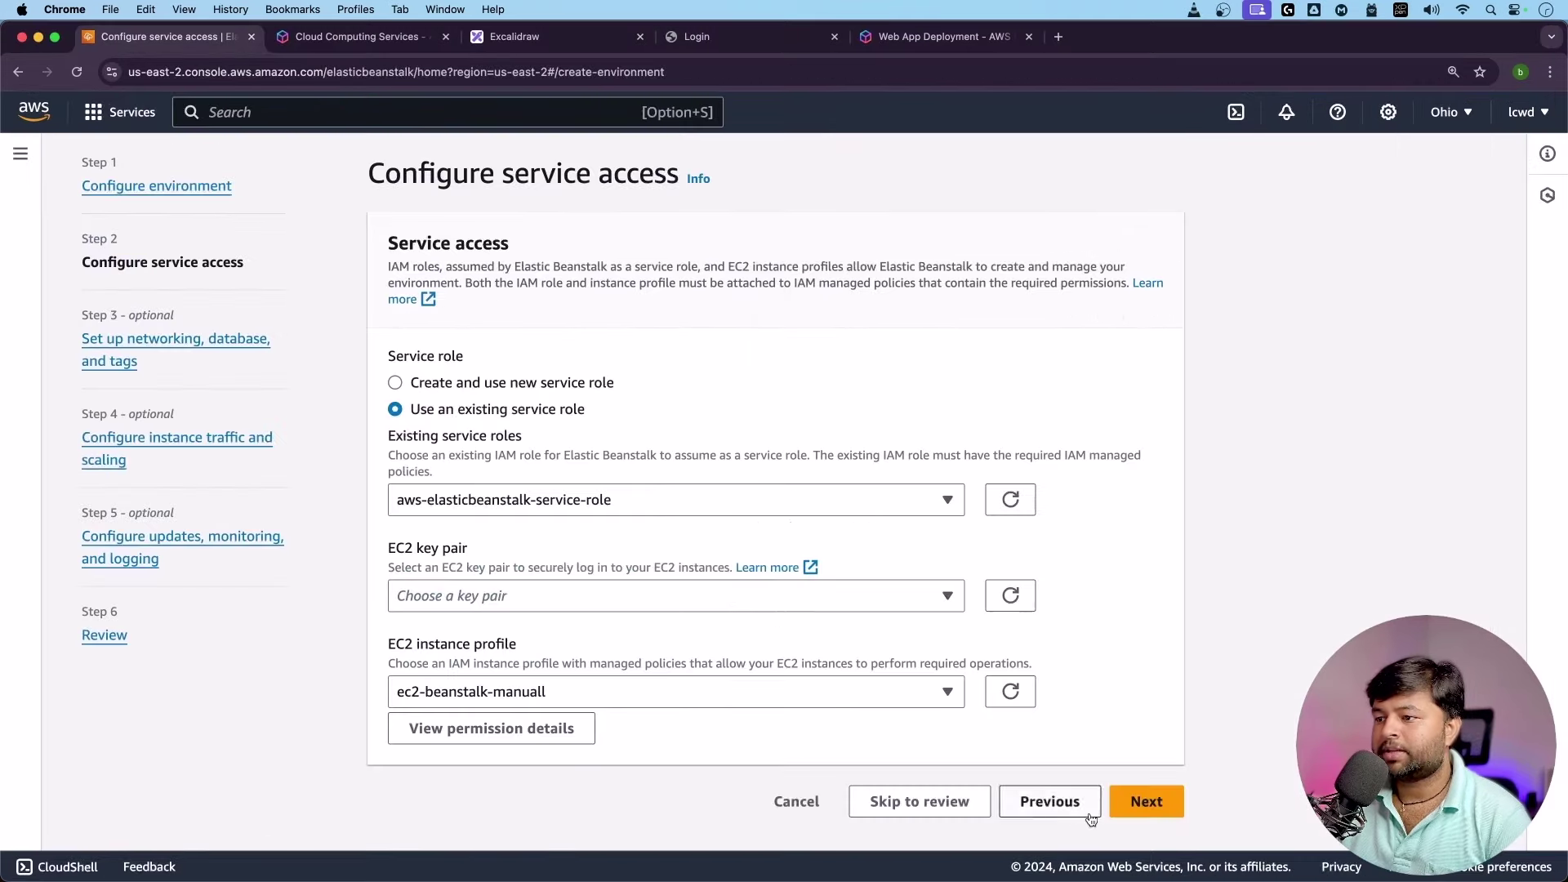
pyautogui.click(1140, 800)
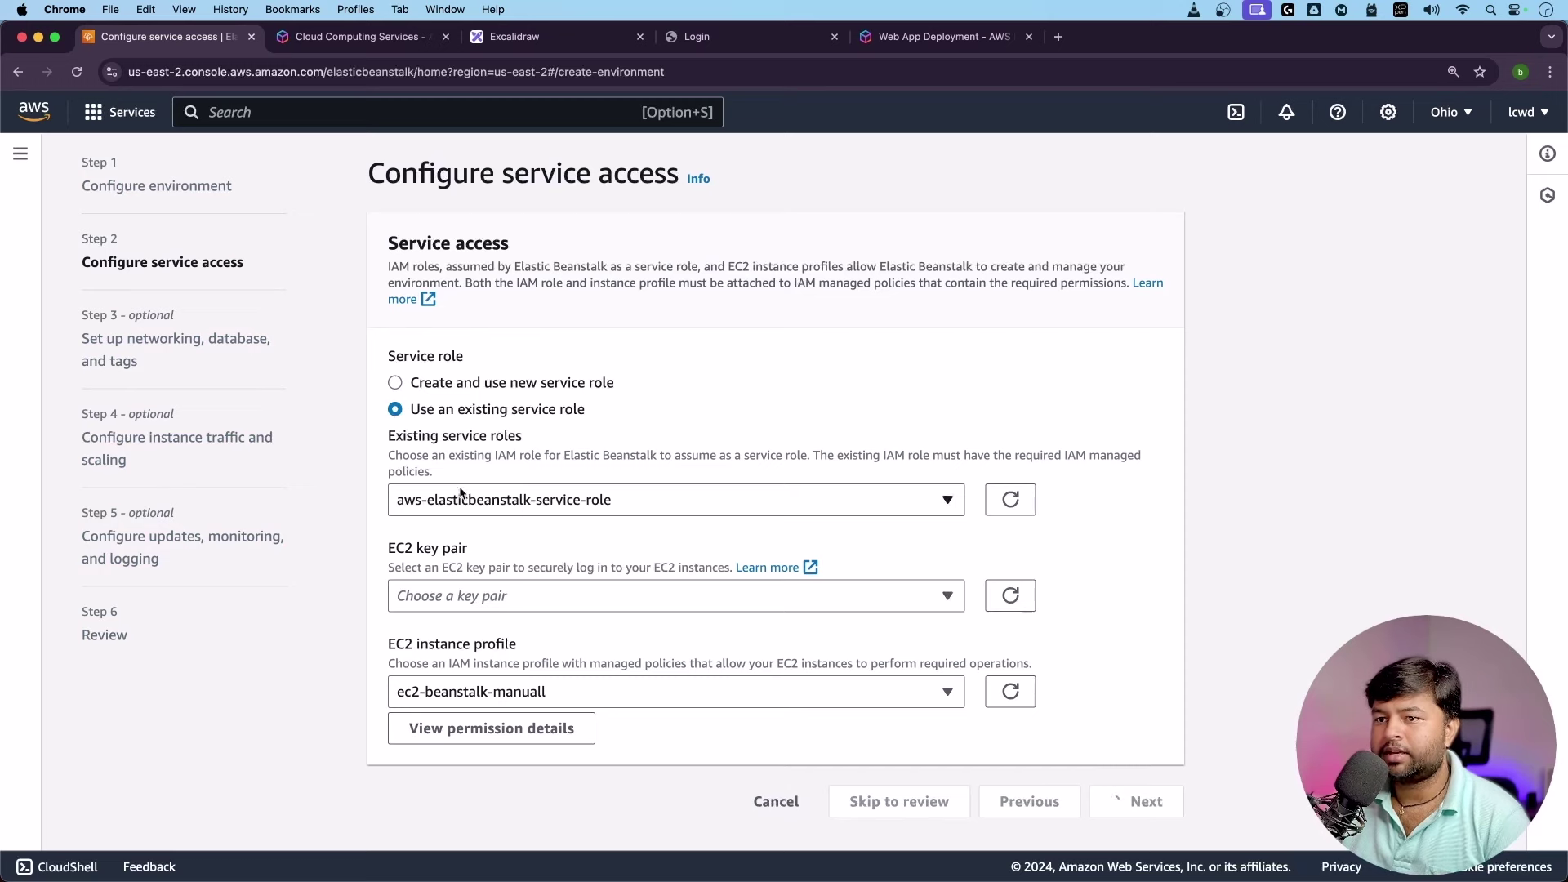
# Choose the 172.31.0.0/16 VPC for the environment and select the us-east-2c and us-east-2a instance subnets.
pyautogui.scroll(-1, 487, 536)
pyautogui.click(472, 291)
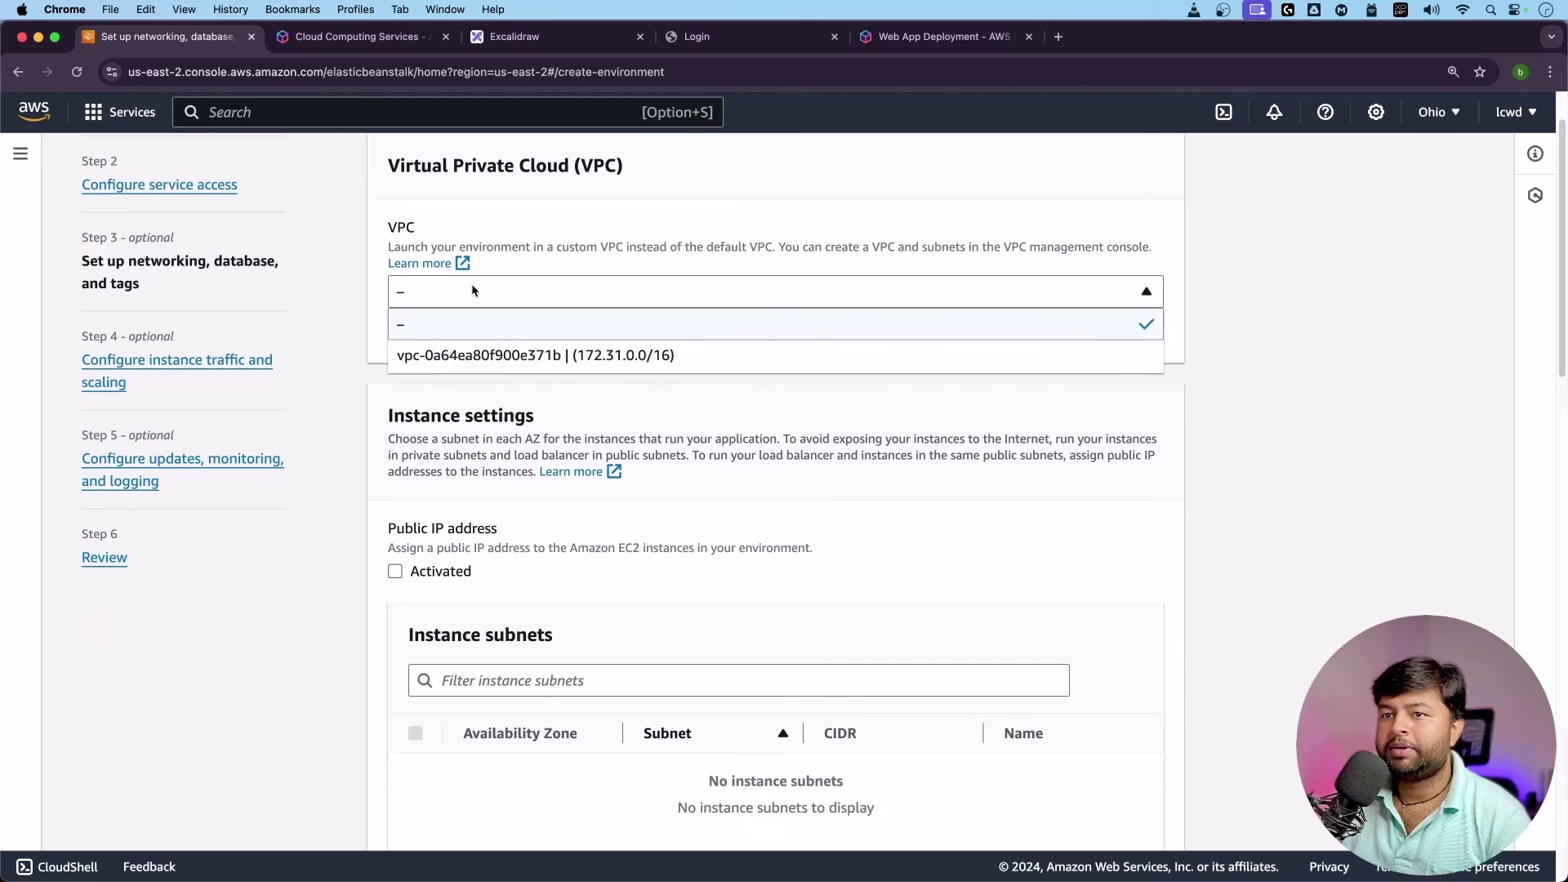
pyautogui.click(459, 360)
pyautogui.scroll(-3, 483, 514)
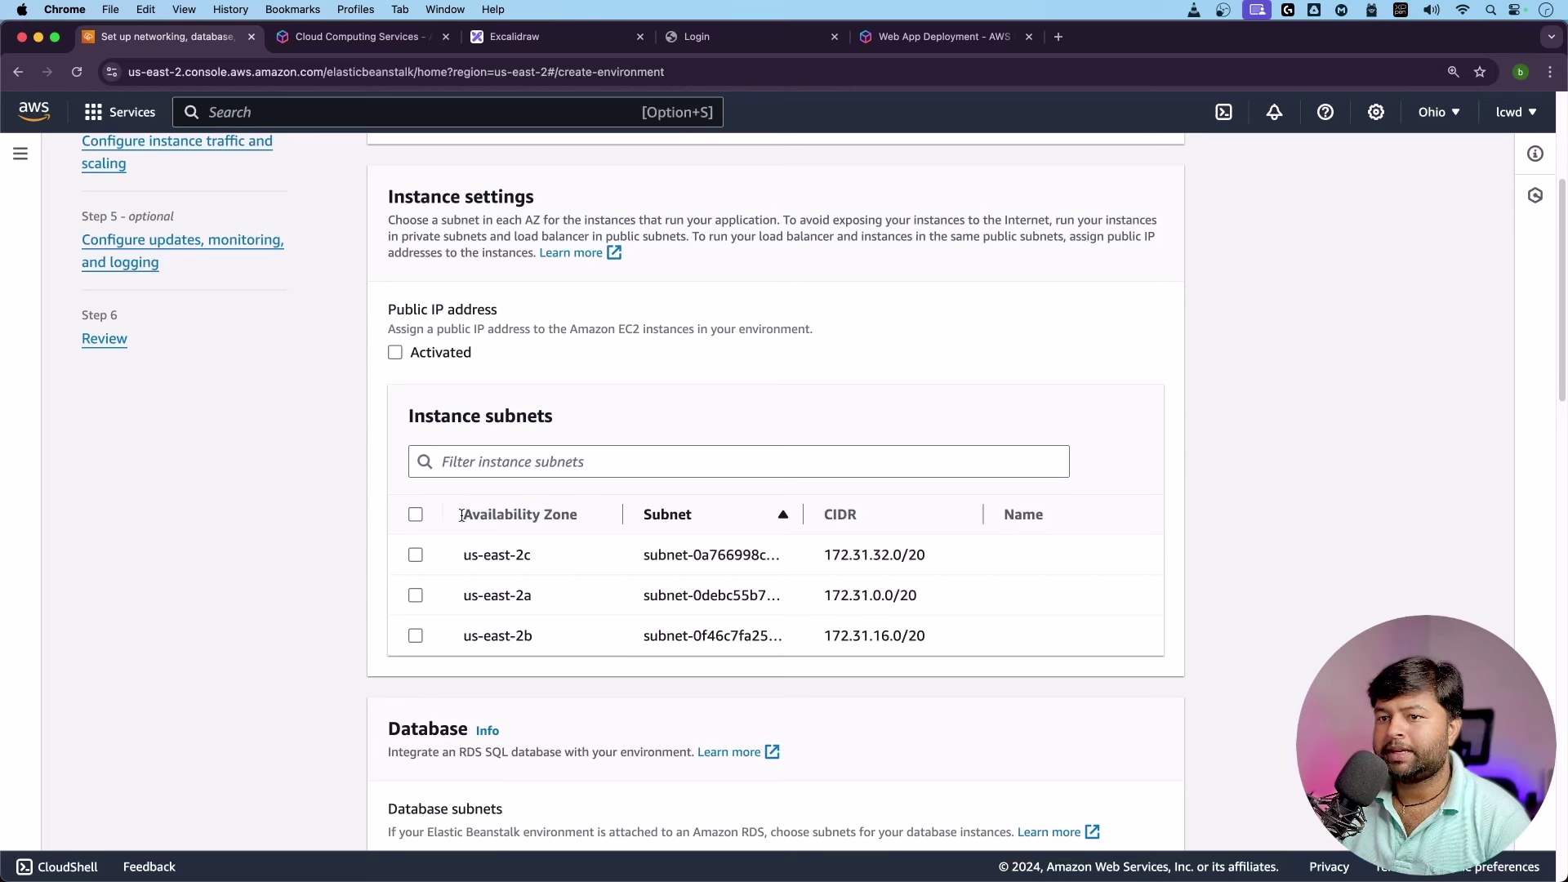
pyautogui.click(415, 513)
pyautogui.click(415, 515)
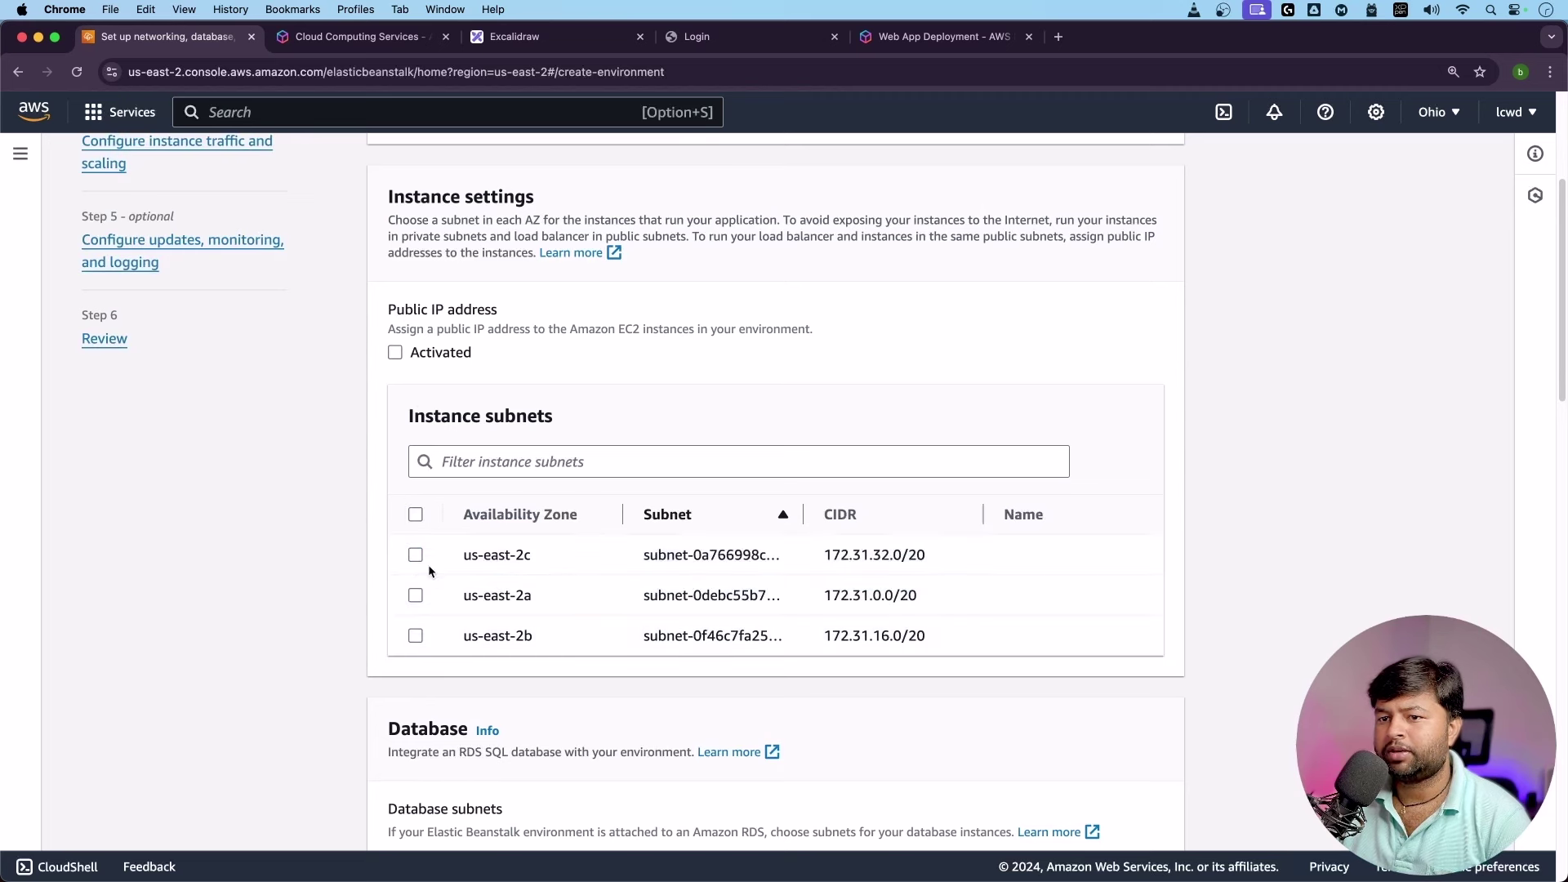
pyautogui.click(416, 555)
pyautogui.scroll(-1, 477, 523)
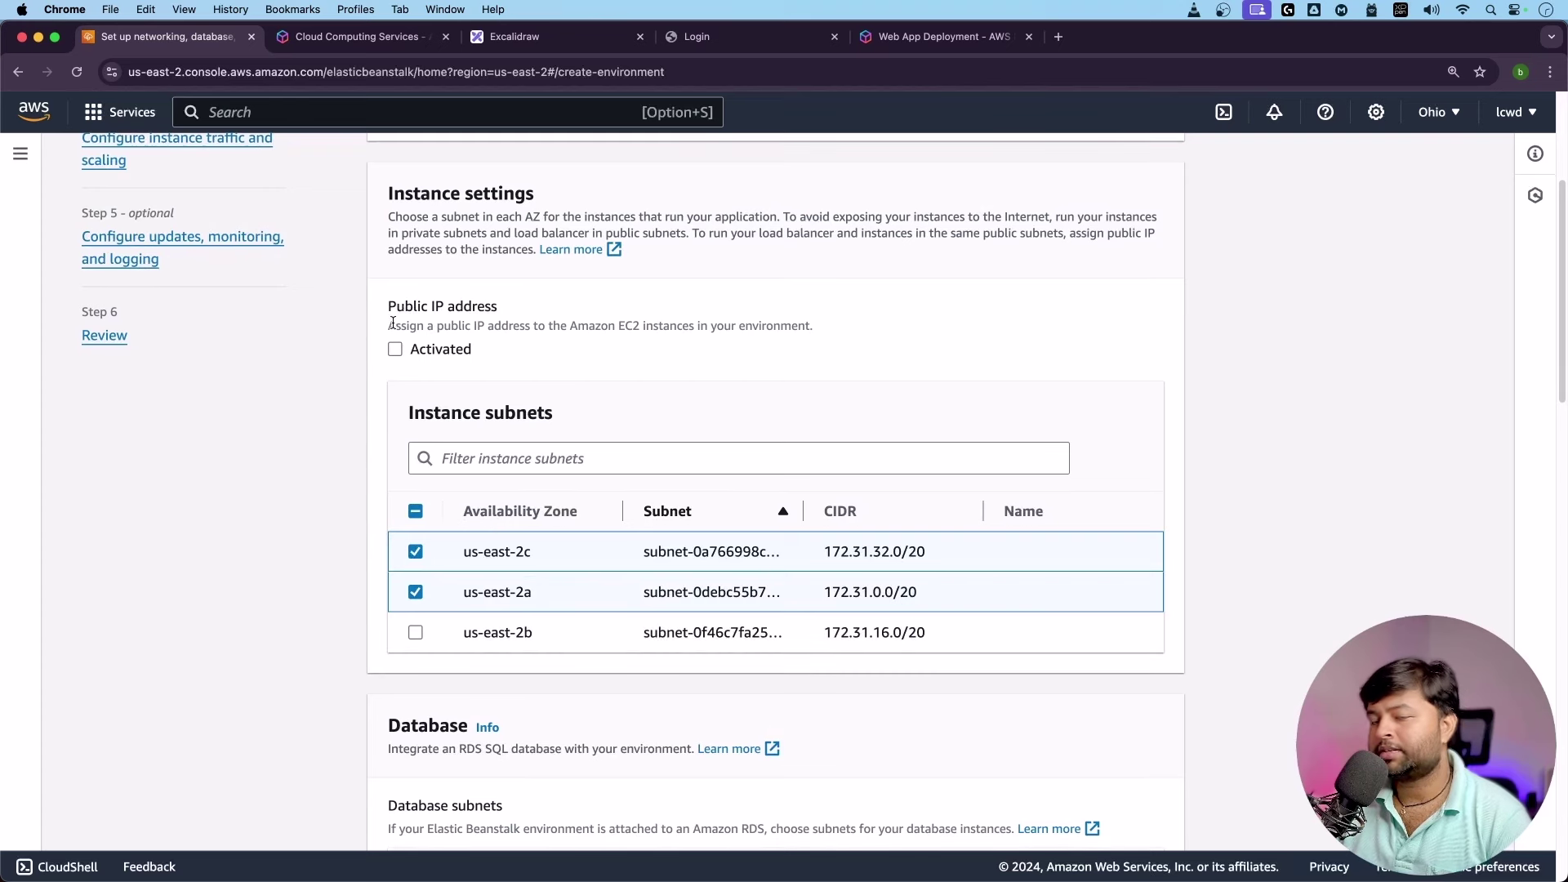
# Review the public IP, database and tag settings, leave them at their defaults and continue to instance traffic and scaling.
pyautogui.moveTo(388, 330); pyautogui.dragTo(745, 342)
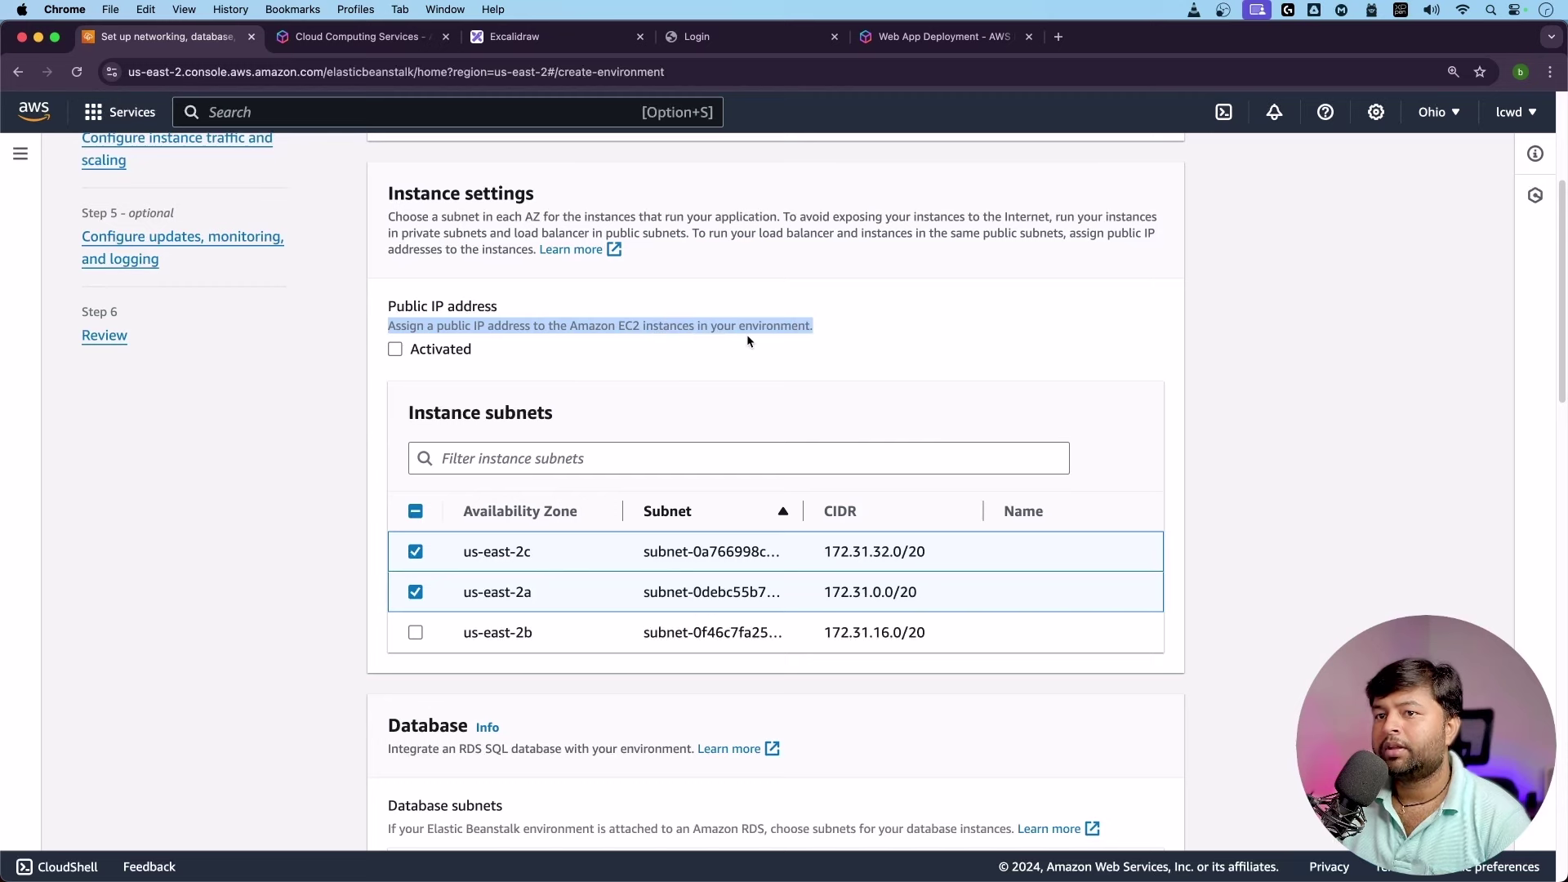
pyautogui.click(365, 319)
pyautogui.scroll(-5, 395, 448)
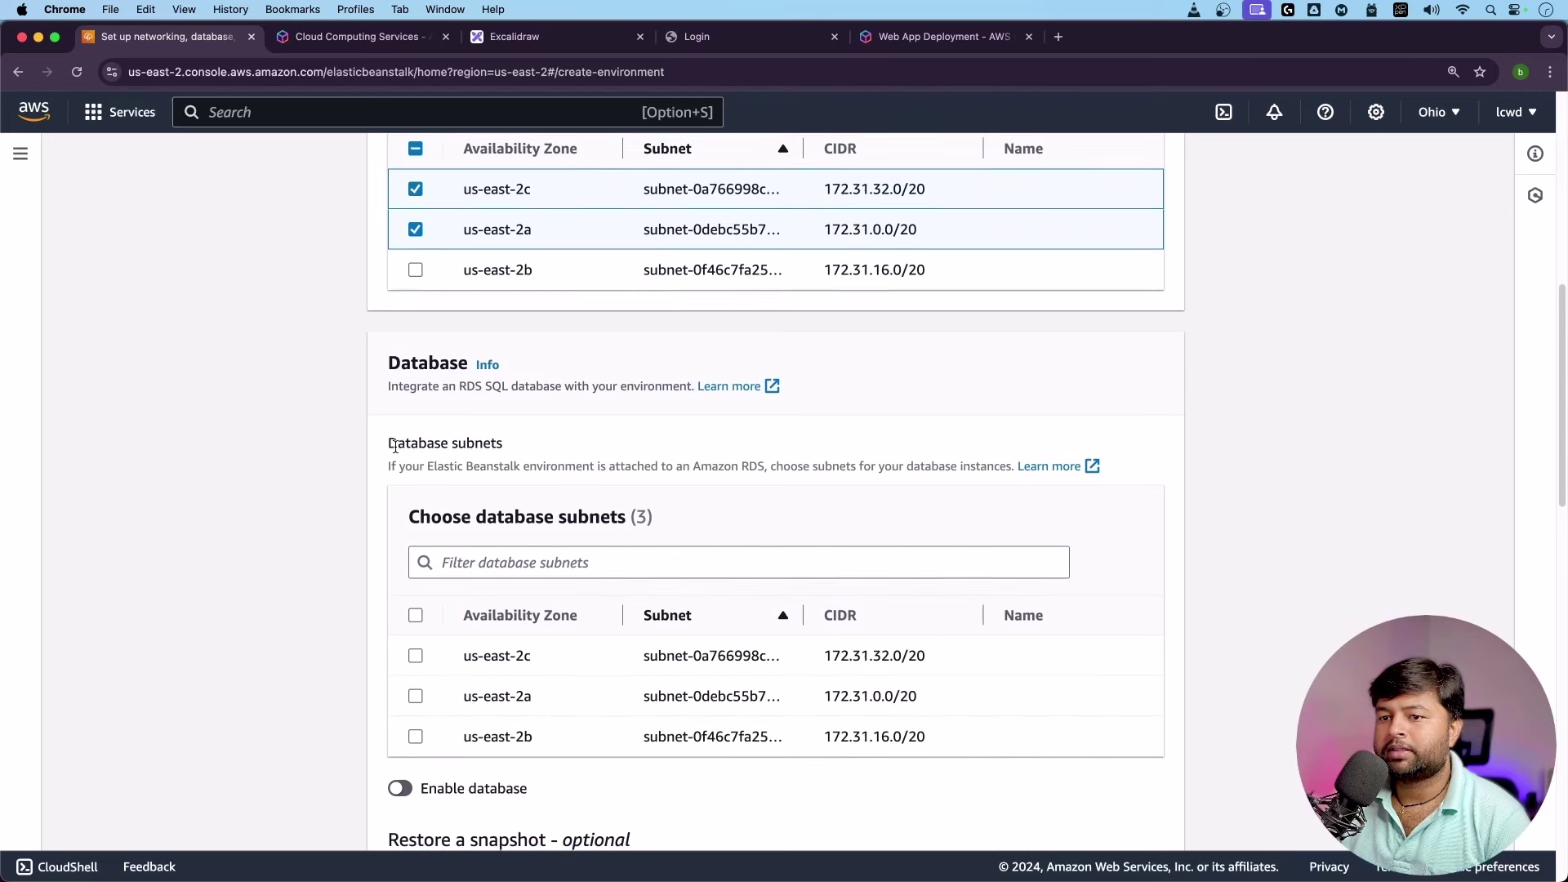
pyautogui.scroll(-2, 397, 447)
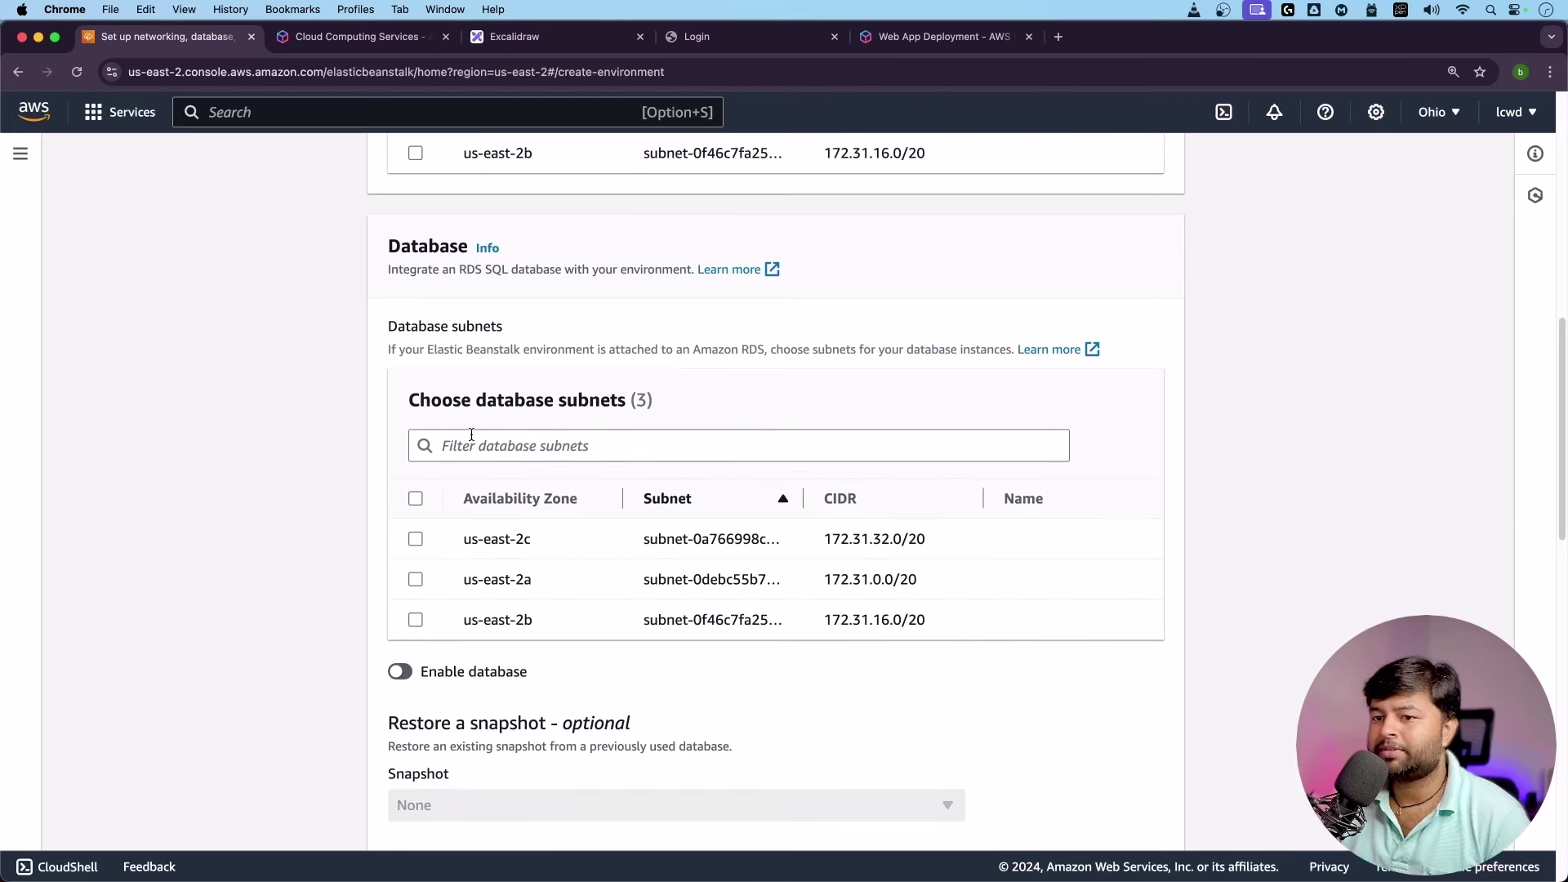
pyautogui.scroll(-3, 472, 434)
pyautogui.scroll(-12, 415, 490)
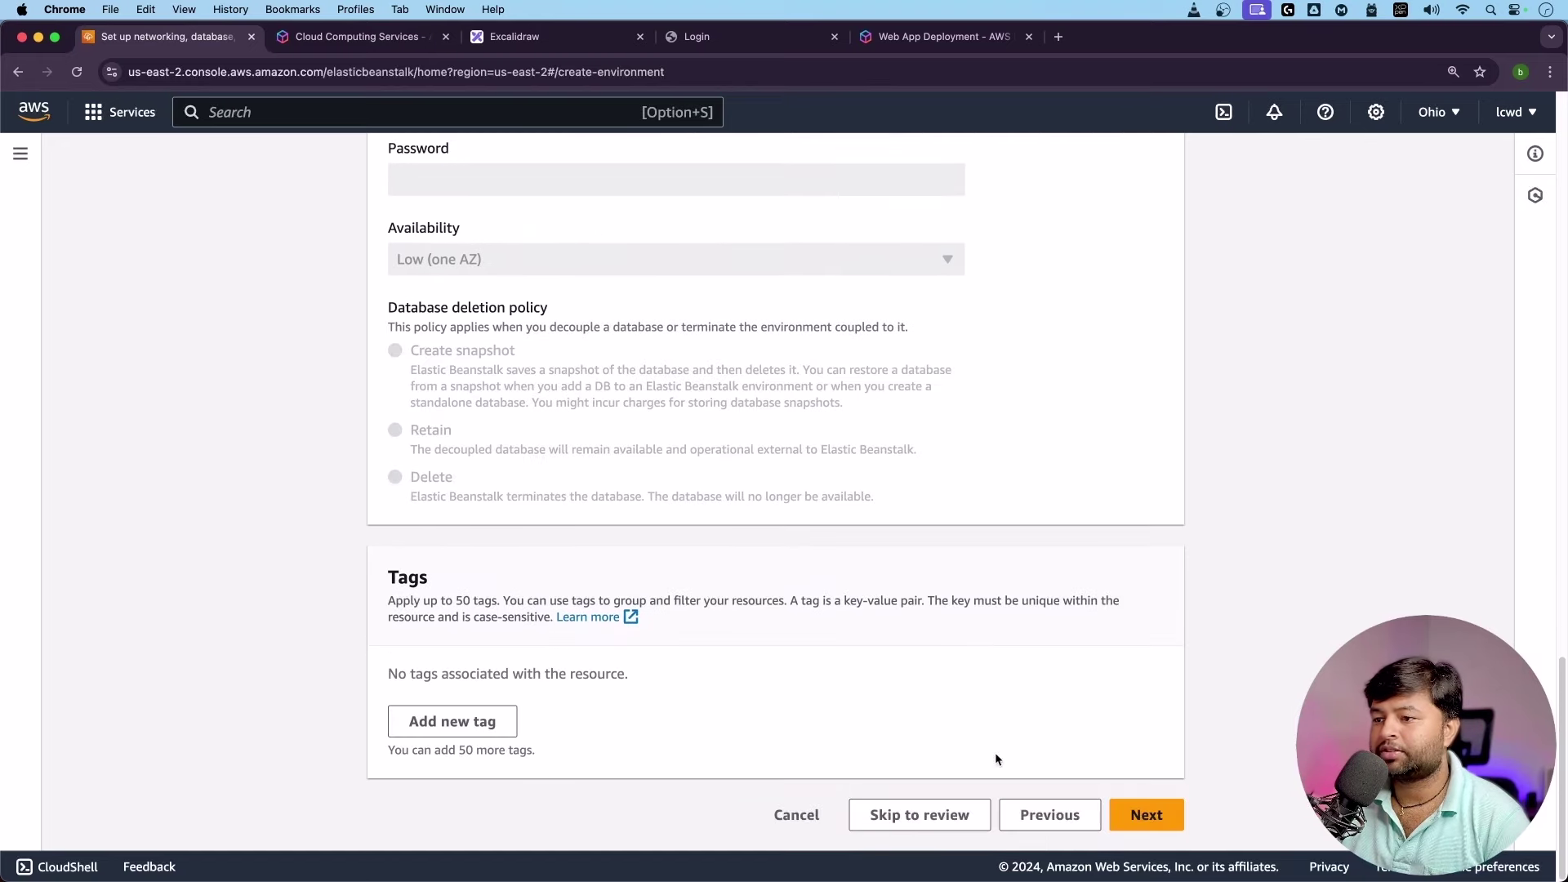
pyautogui.click(1147, 814)
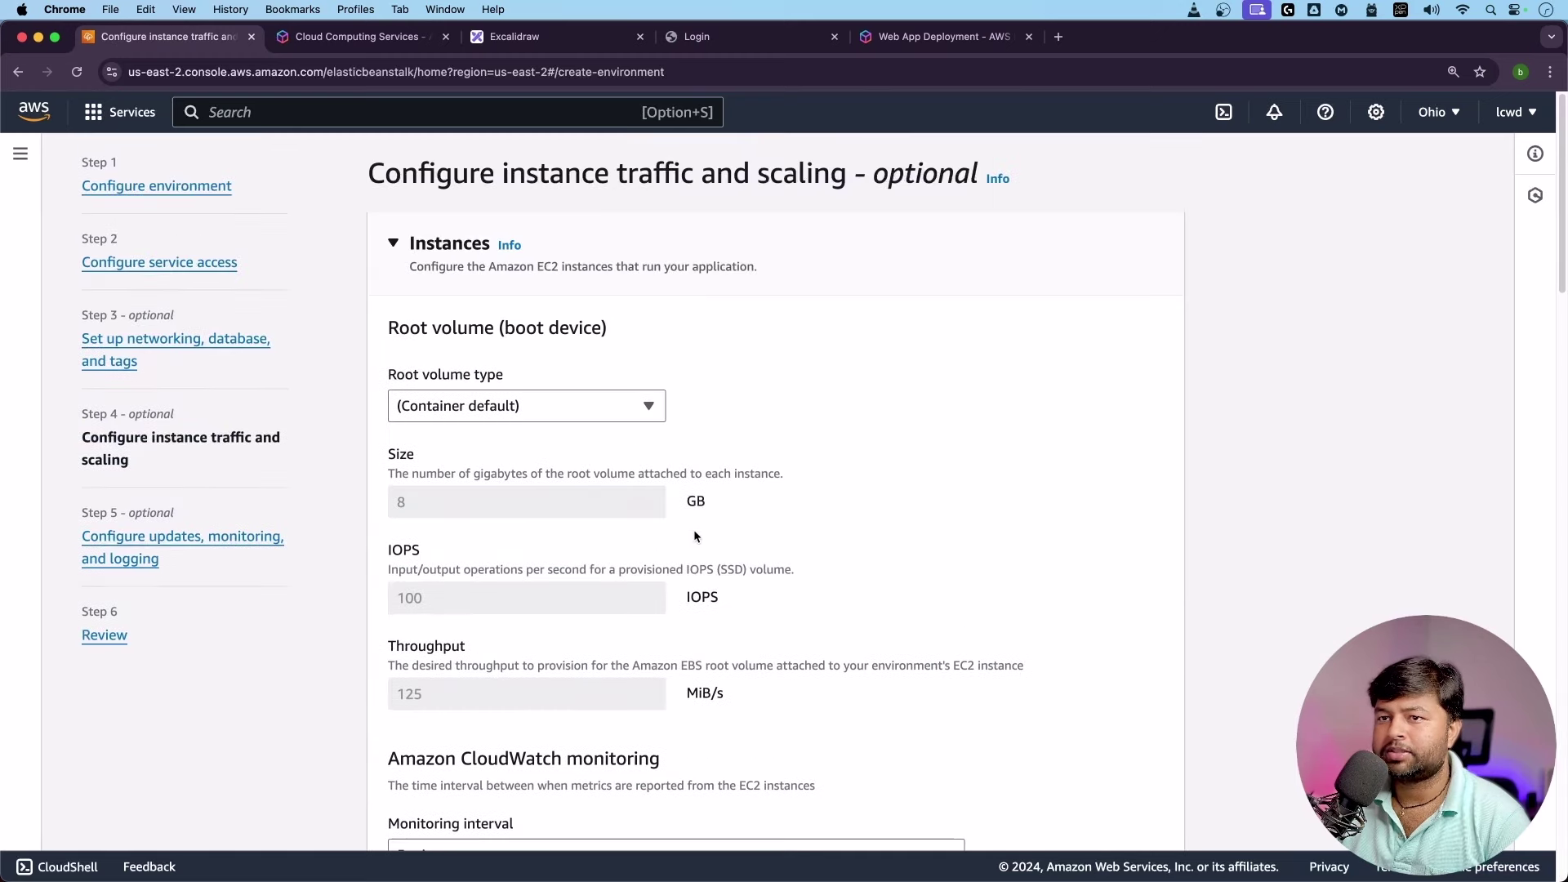
# Review the root volume, CloudWatch monitoring and IMDS settings, and select the default EC2 security group.
pyautogui.moveTo(384, 174); pyautogui.dragTo(606, 184)
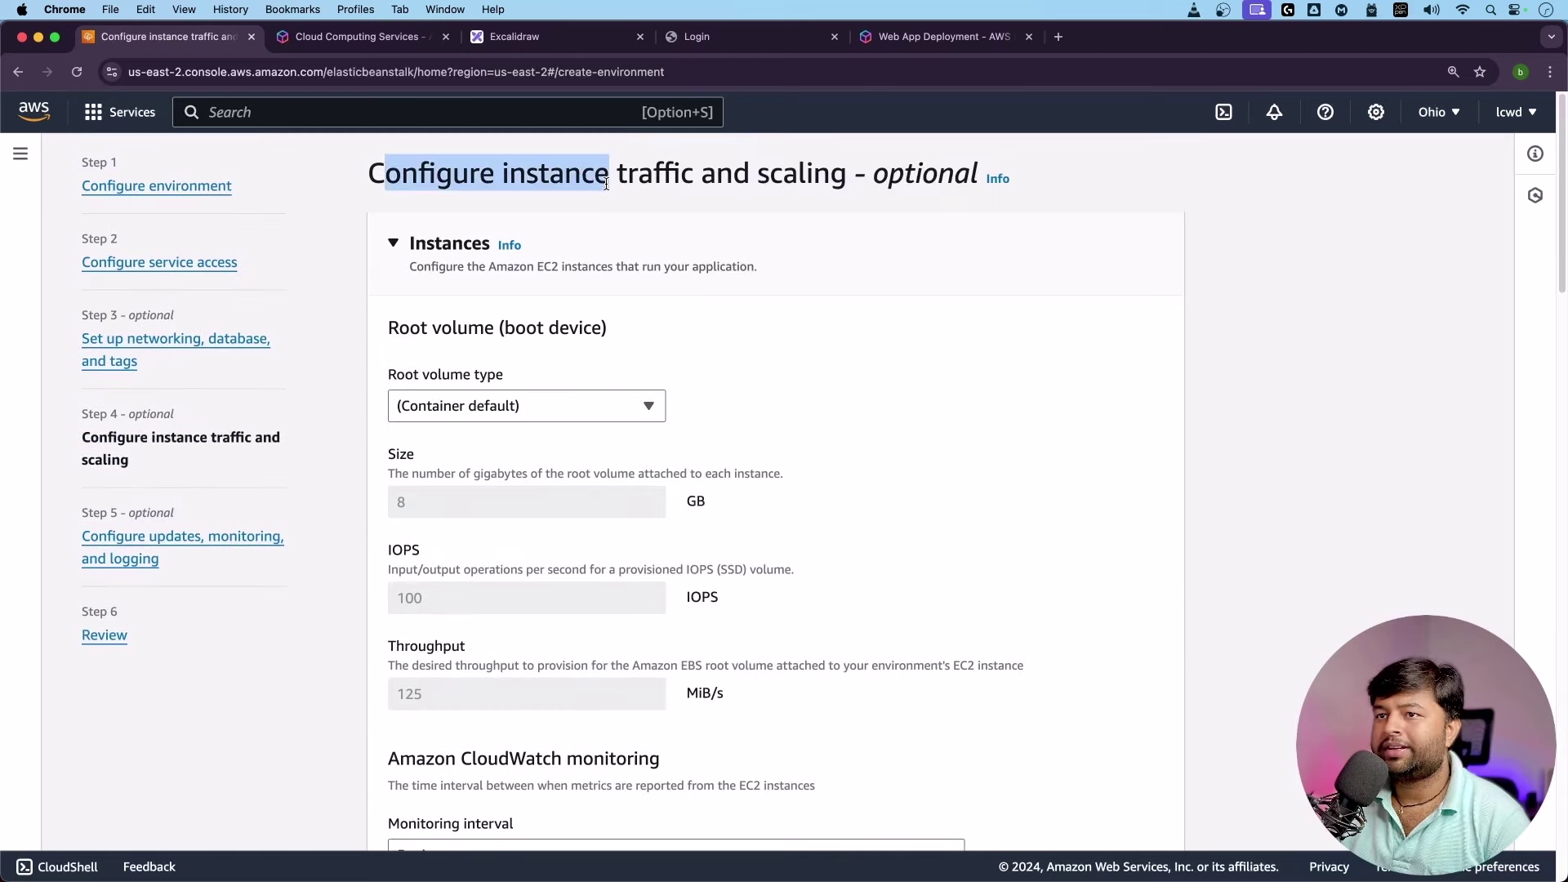
pyautogui.scroll(-2, 533, 365)
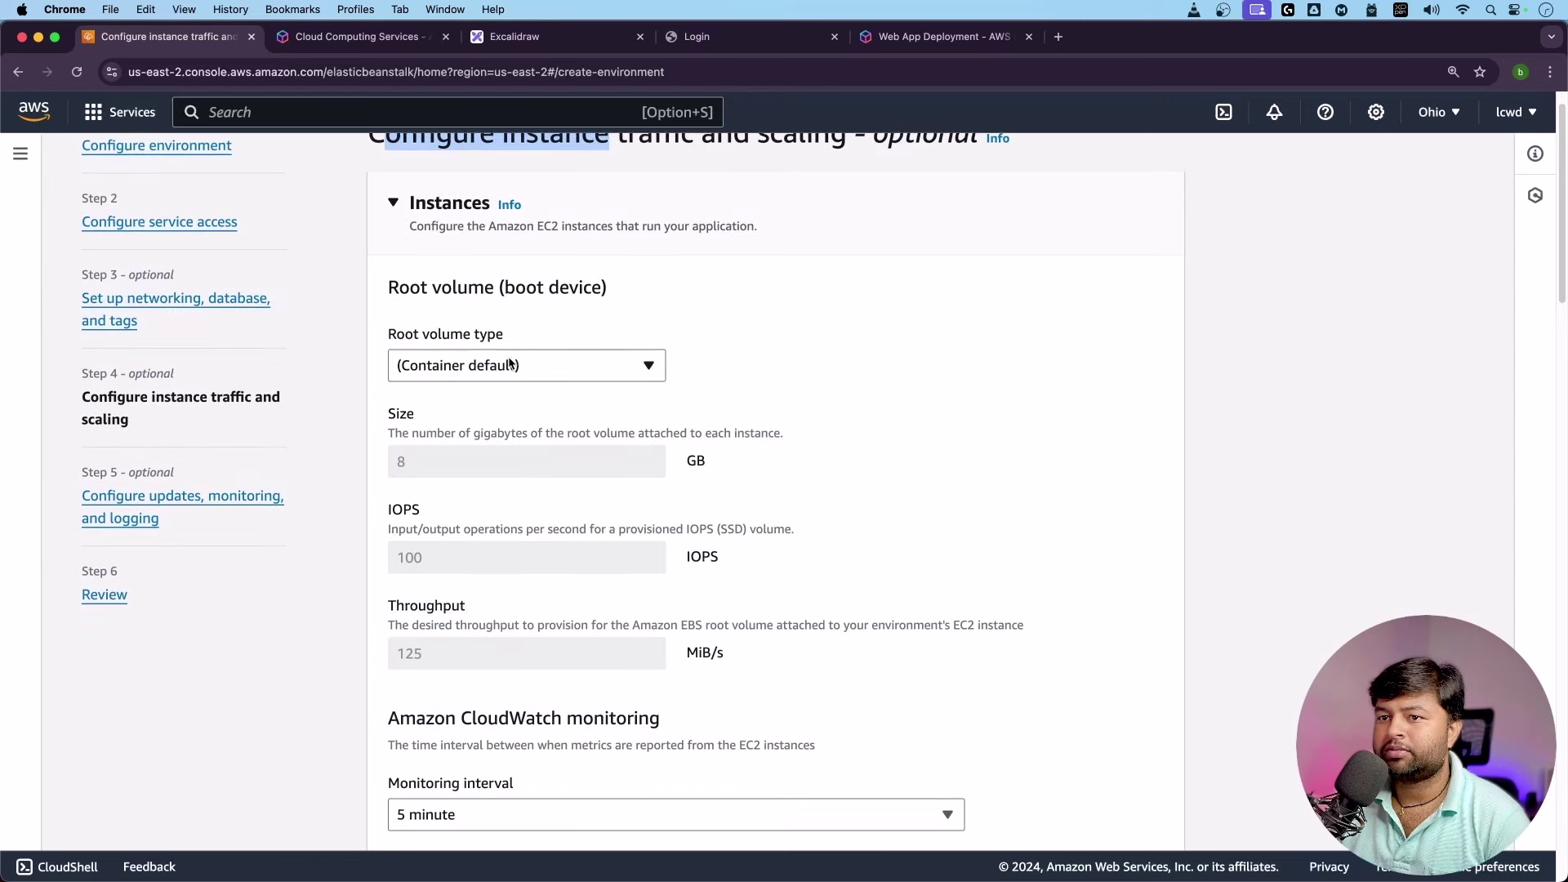
pyautogui.scroll(-5, 478, 368)
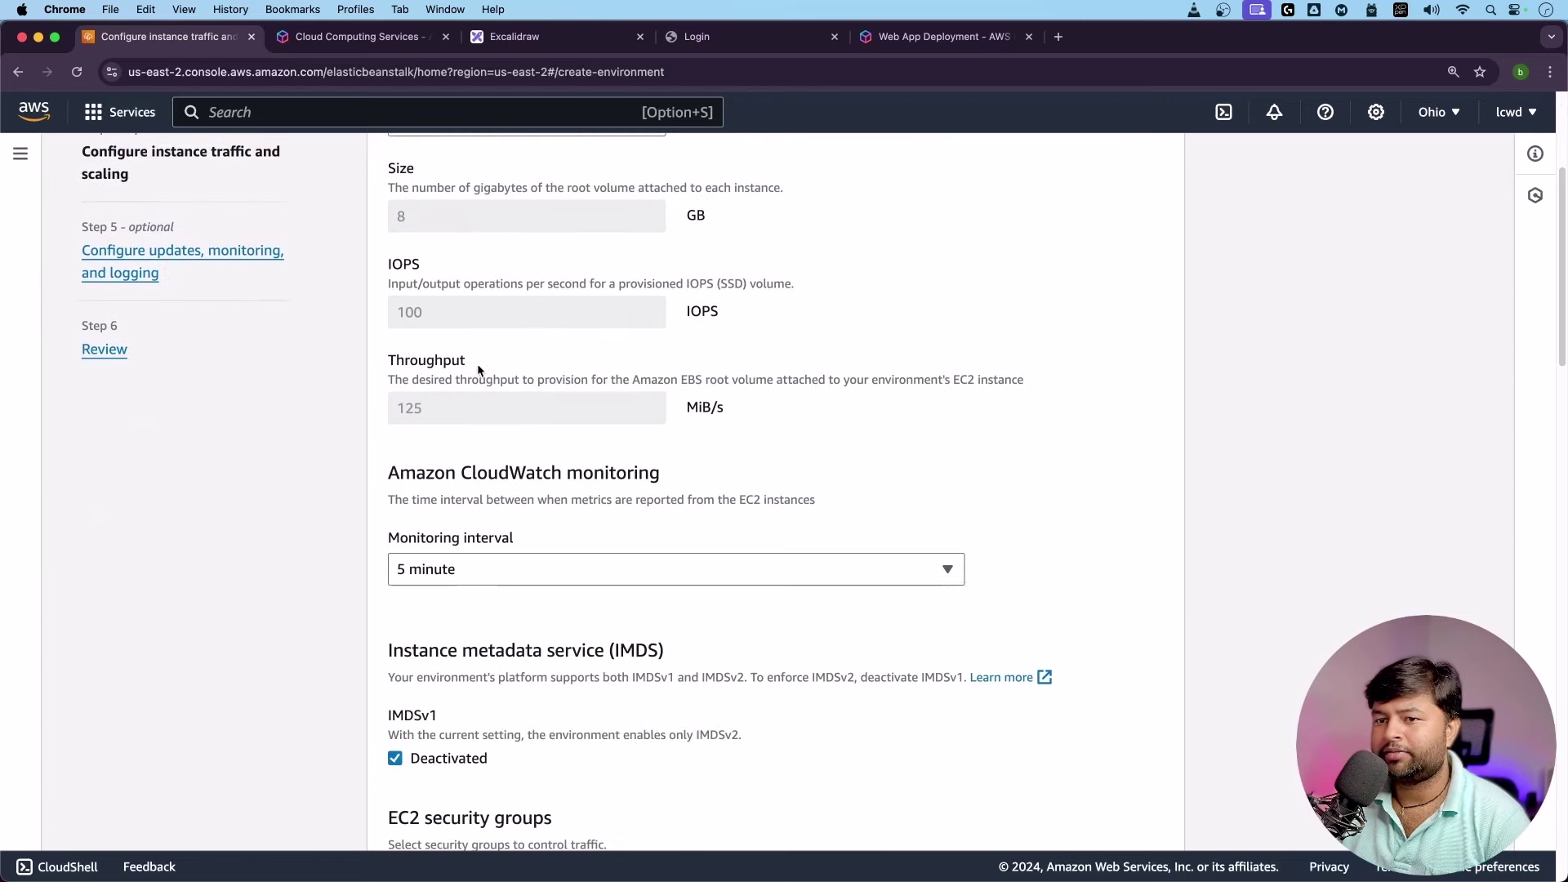
pyautogui.moveTo(400, 353); pyautogui.dragTo(494, 353)
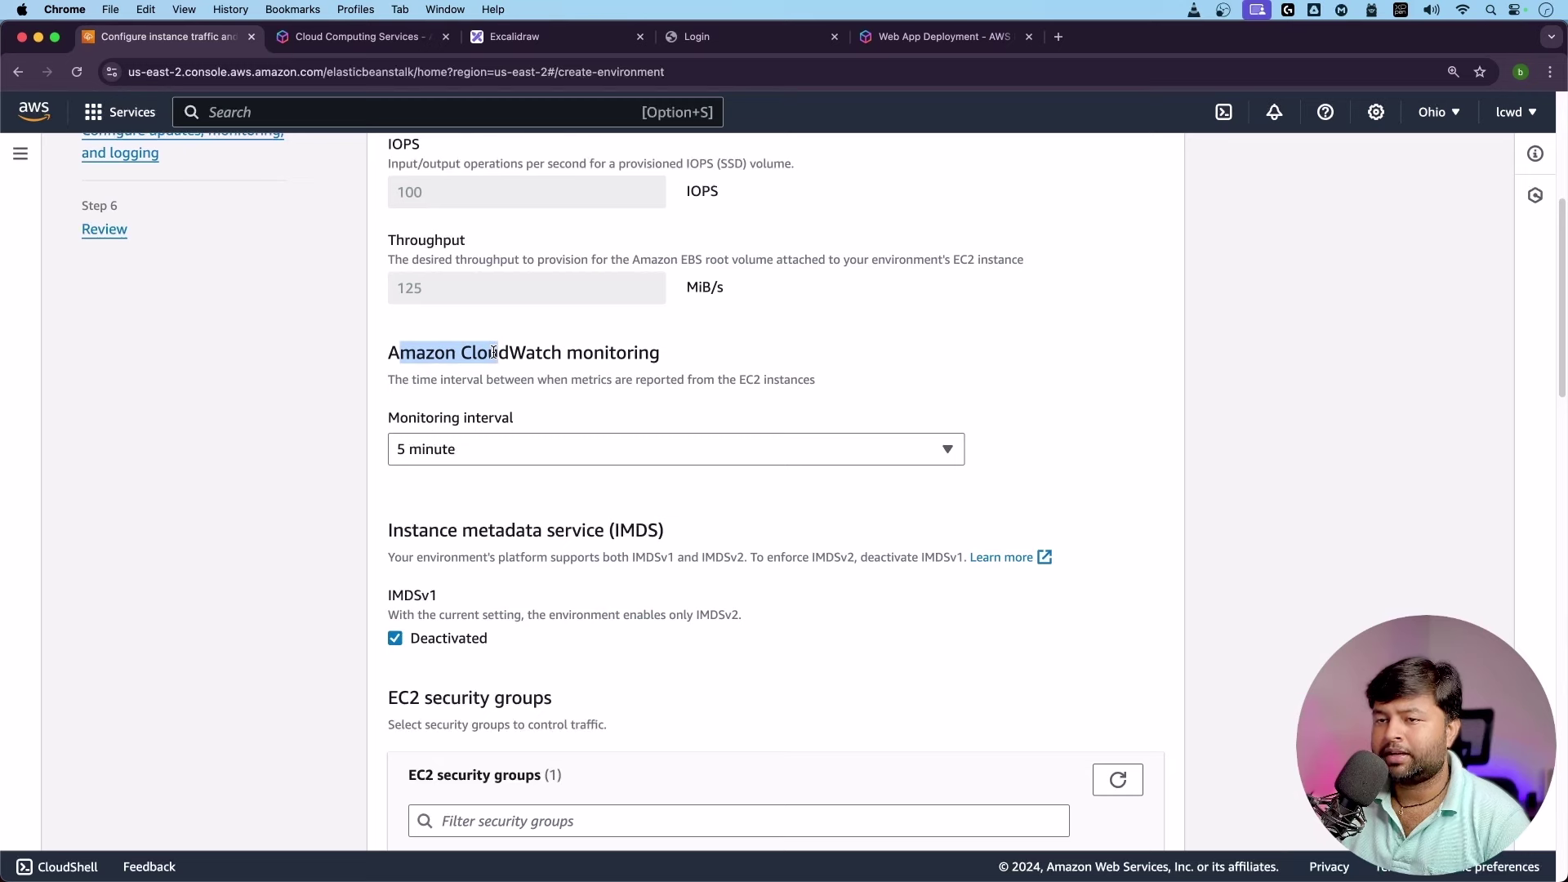
pyautogui.scroll(-1, 502, 429)
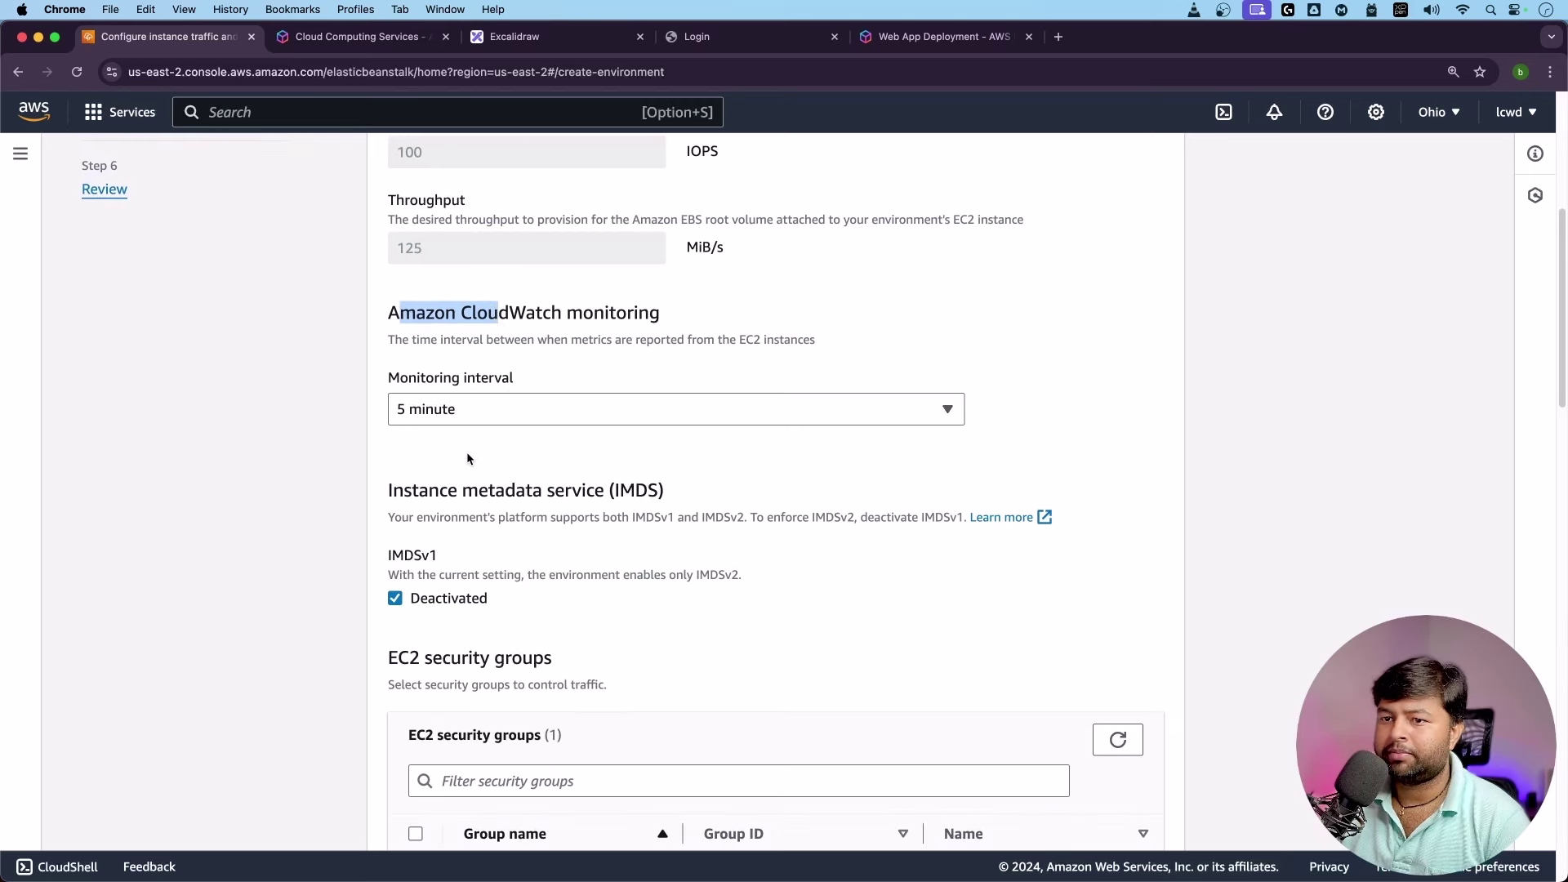
pyautogui.scroll(-2, 467, 459)
pyautogui.moveTo(395, 382); pyautogui.dragTo(586, 379)
pyautogui.scroll(-4, 420, 490)
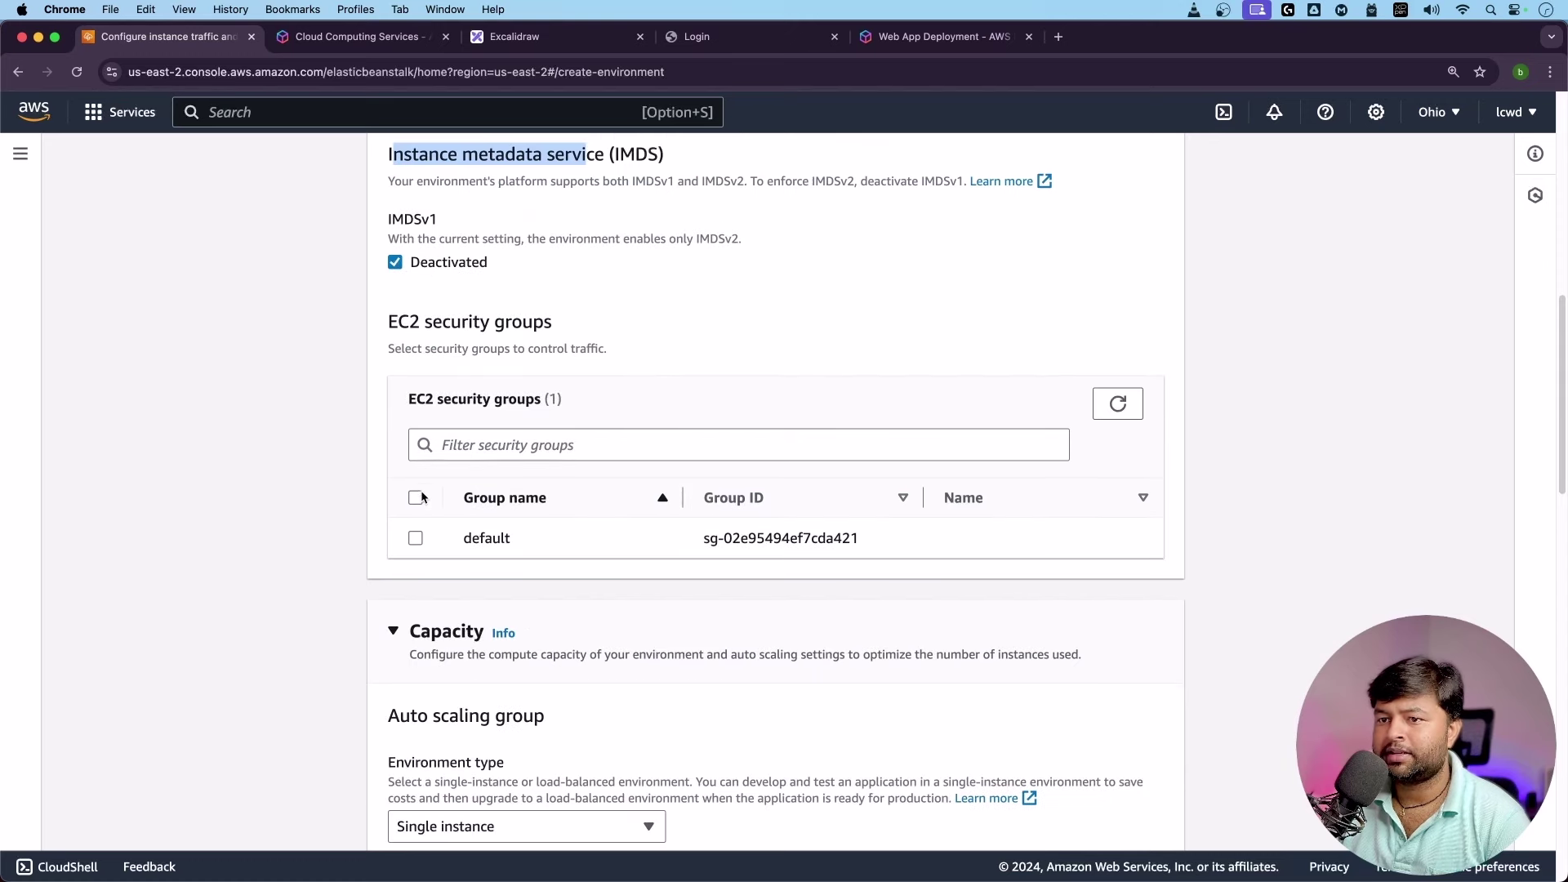
pyautogui.click(415, 538)
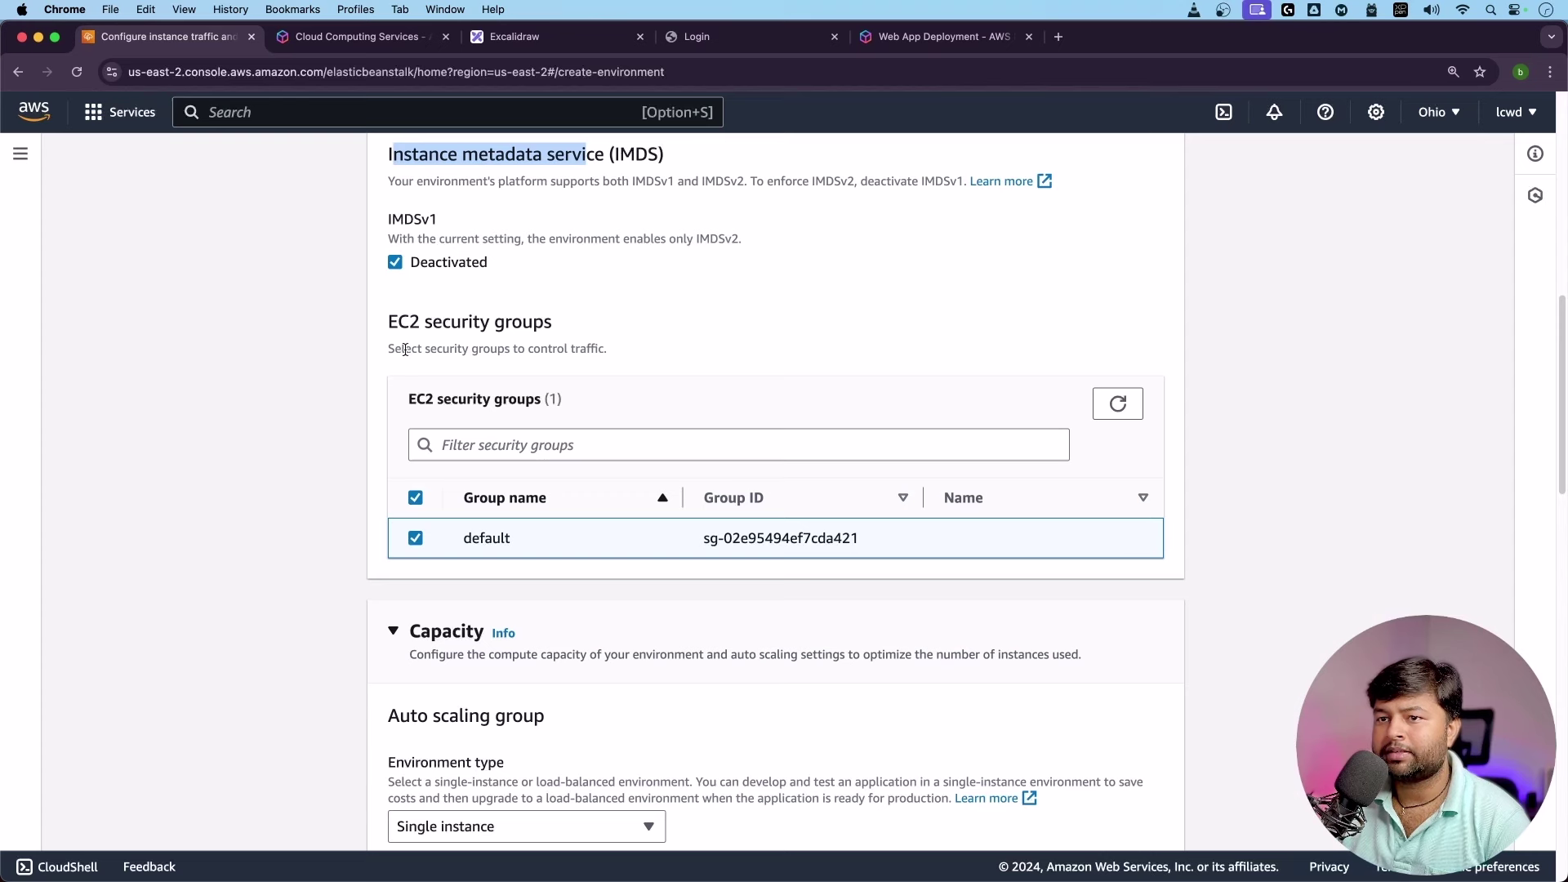
pyautogui.moveTo(405, 349); pyautogui.dragTo(605, 354)
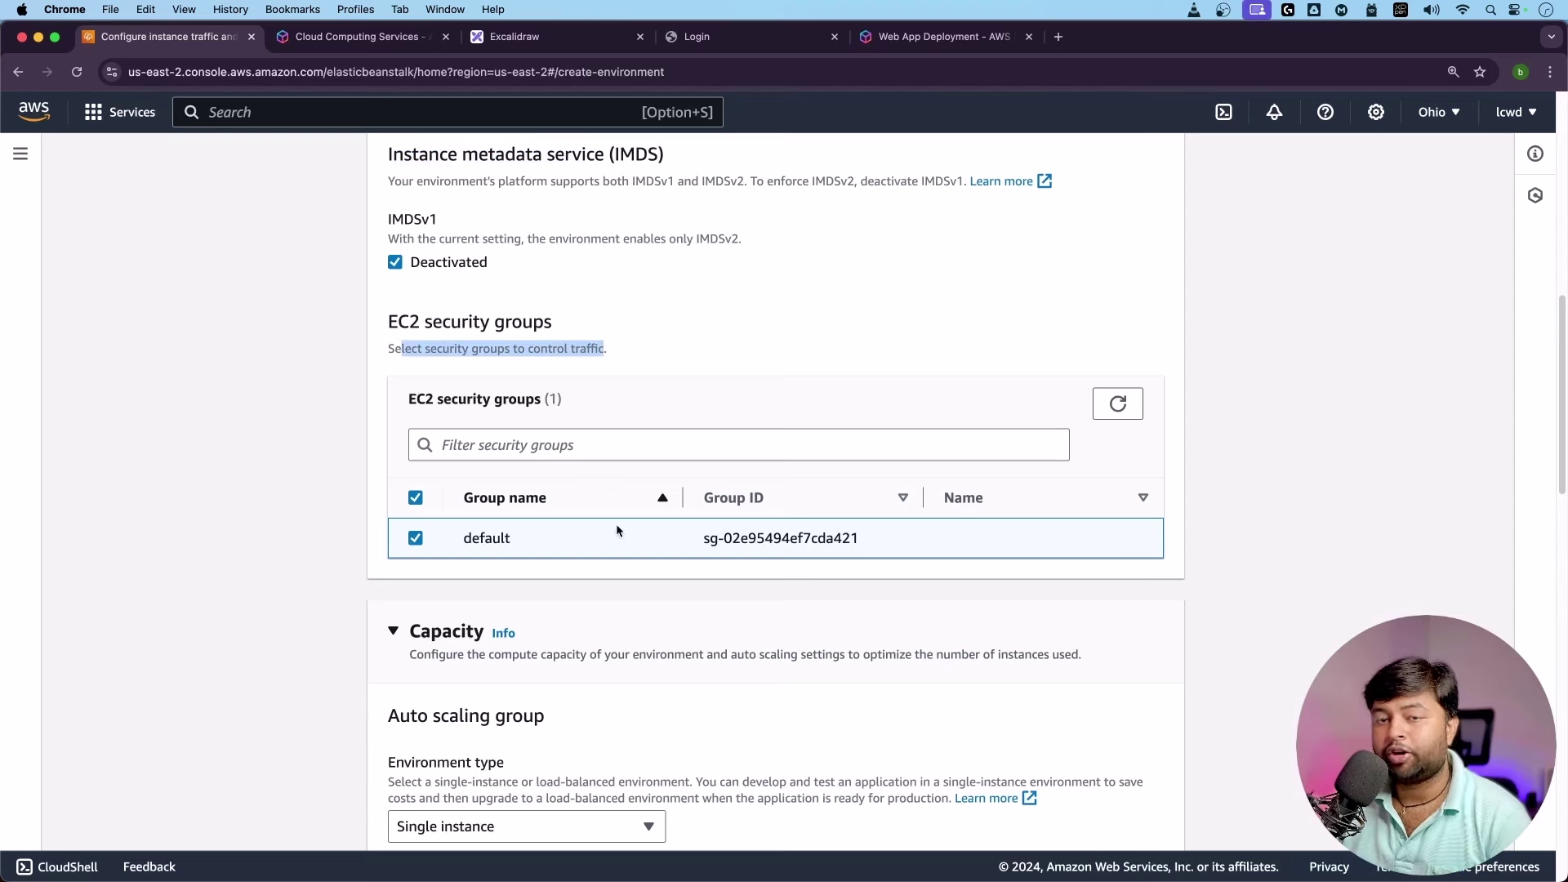
# Check the auto scaling environment type options, keep Single instance, and examine the fleet composition setting.
pyautogui.scroll(-3, 621, 548)
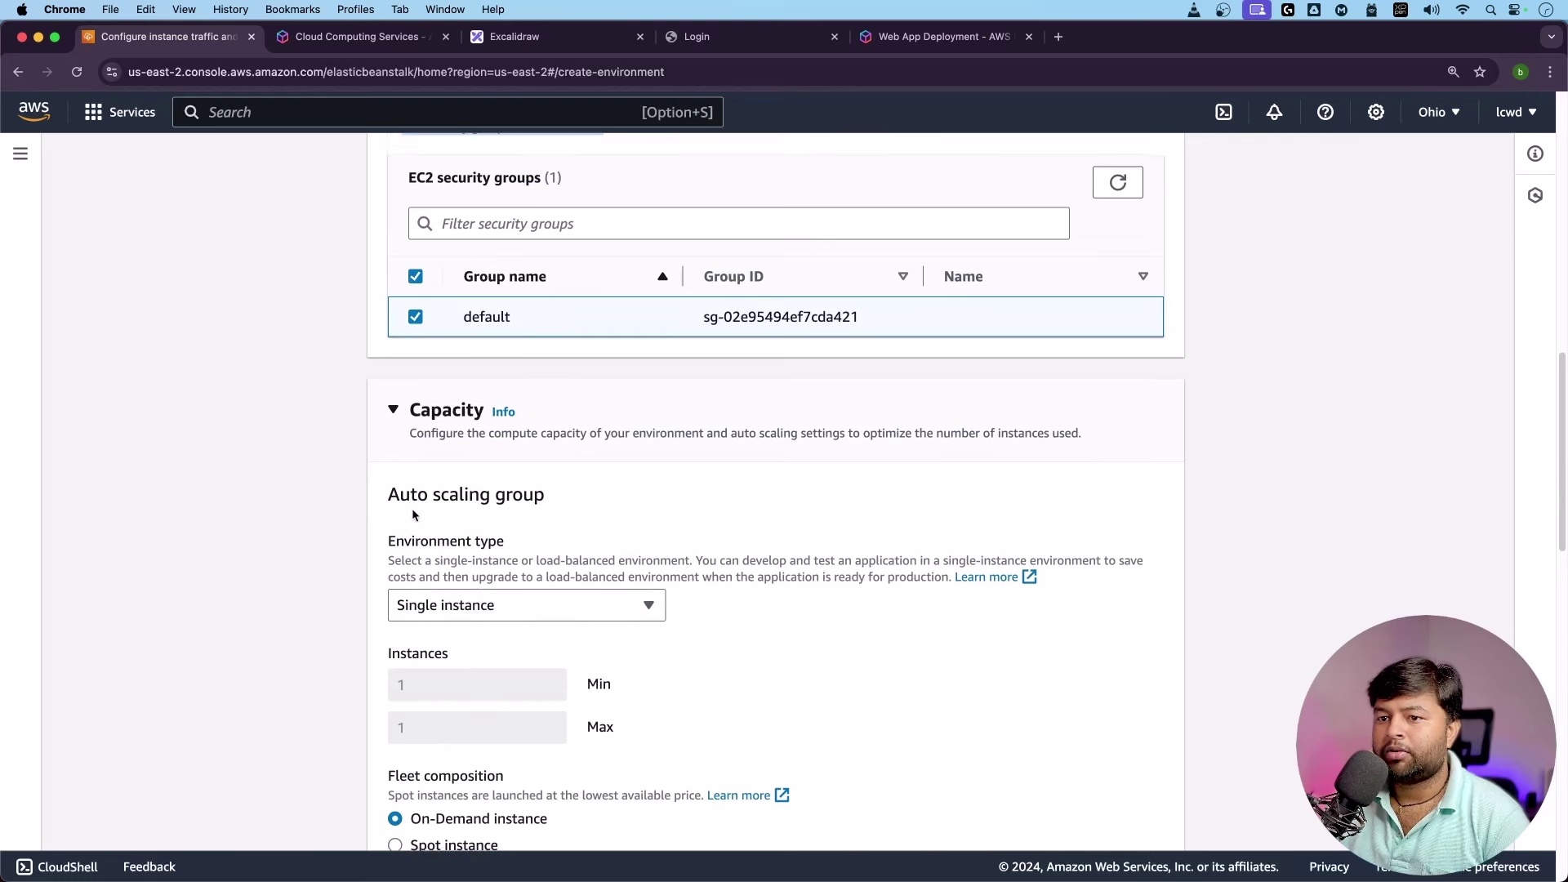
pyautogui.scroll(-2, 411, 508)
pyautogui.click(469, 499)
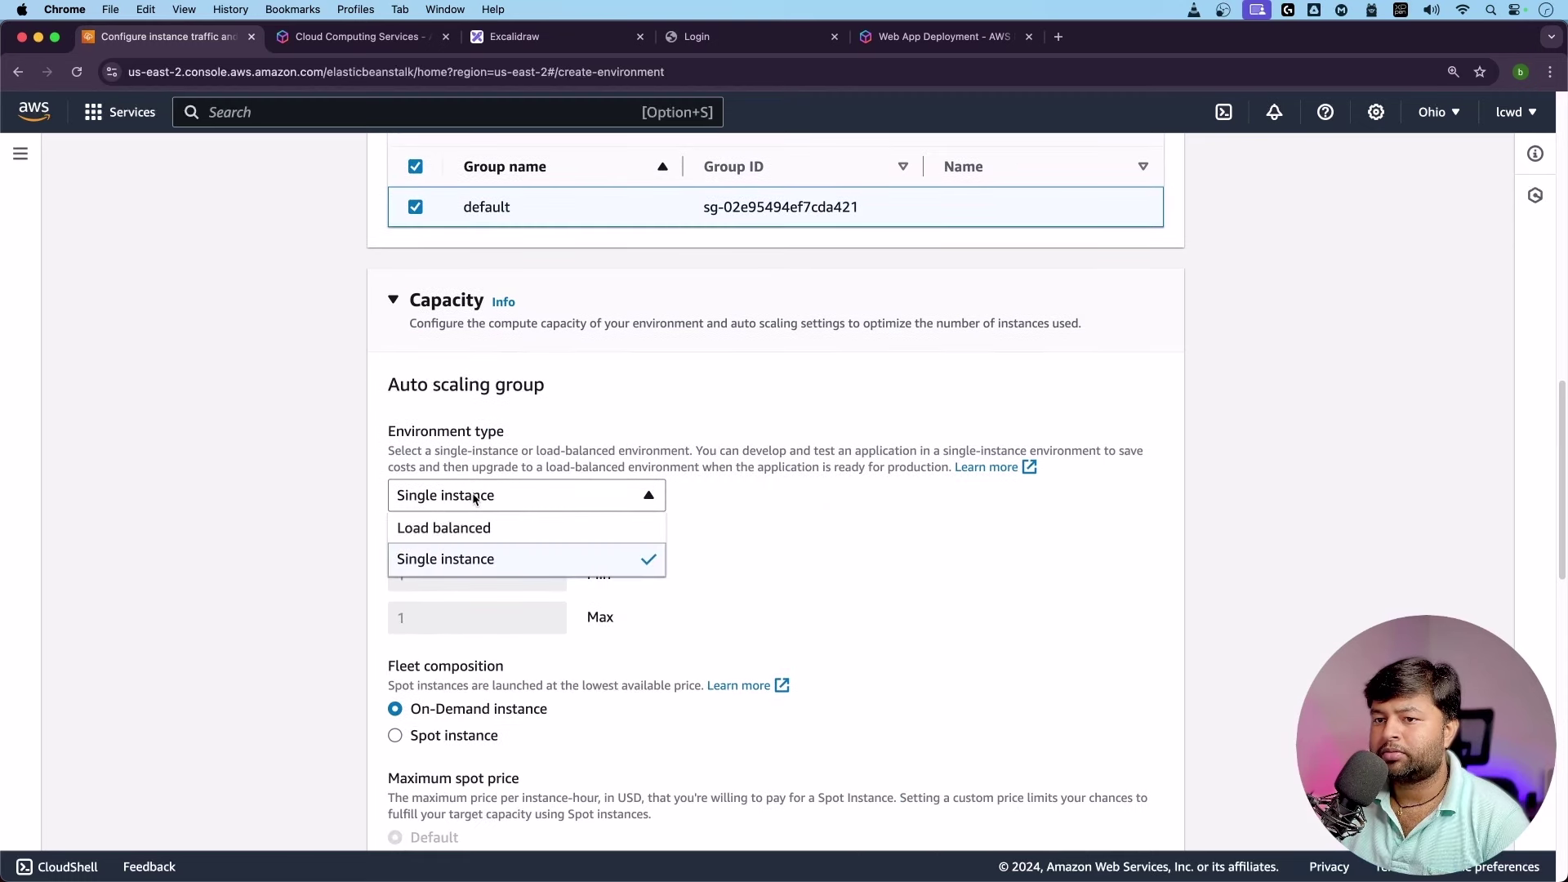
pyautogui.click(486, 502)
pyautogui.scroll(-3, 454, 528)
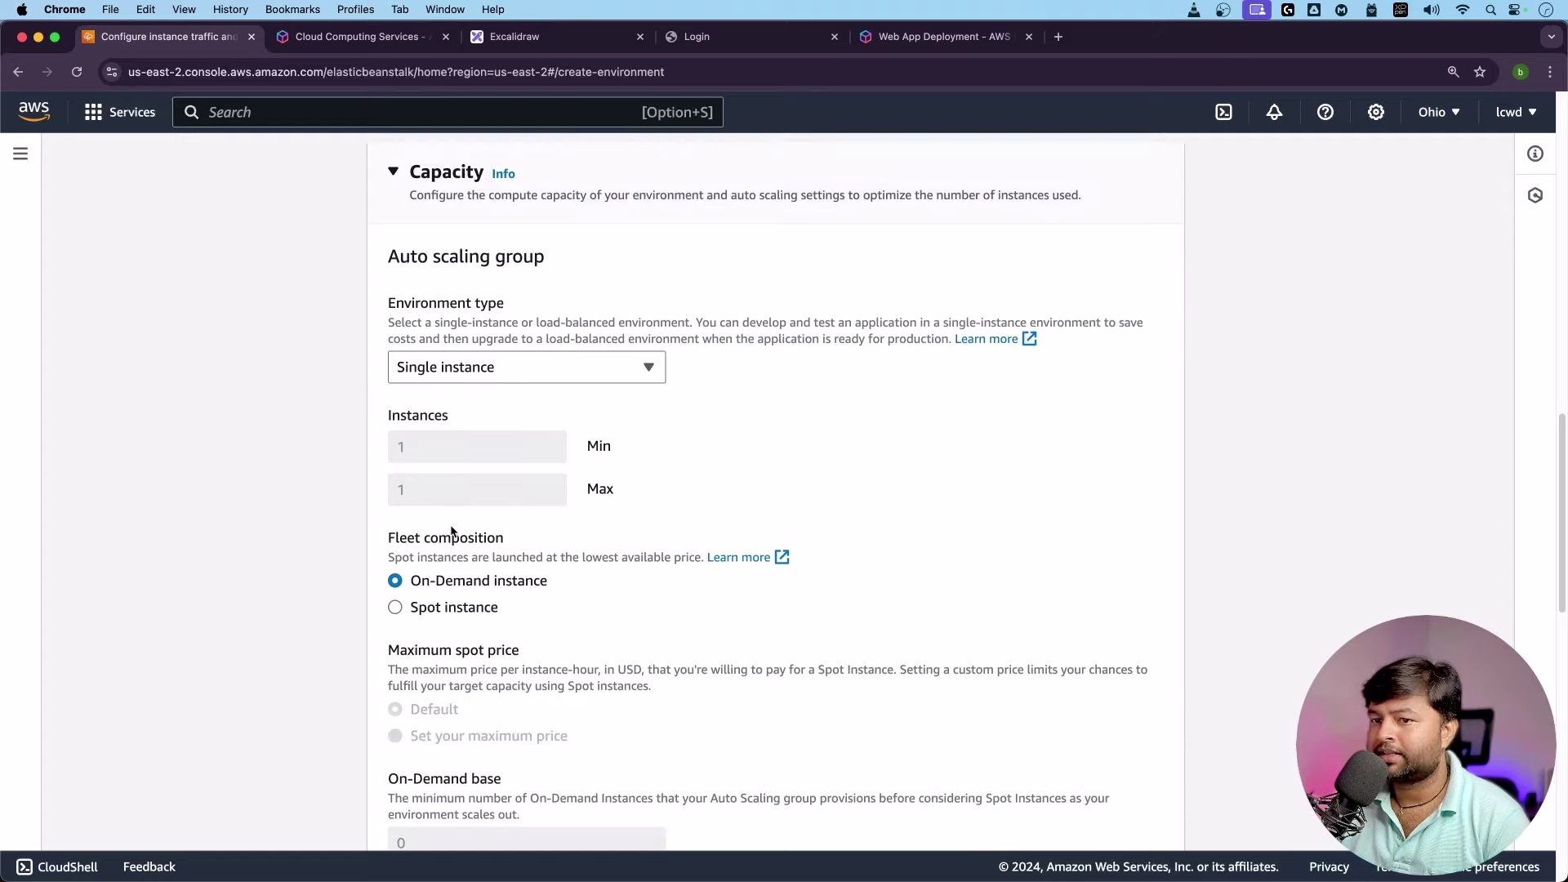
pyautogui.moveTo(384, 441); pyautogui.dragTo(496, 445)
pyautogui.scroll(-2, 490, 522)
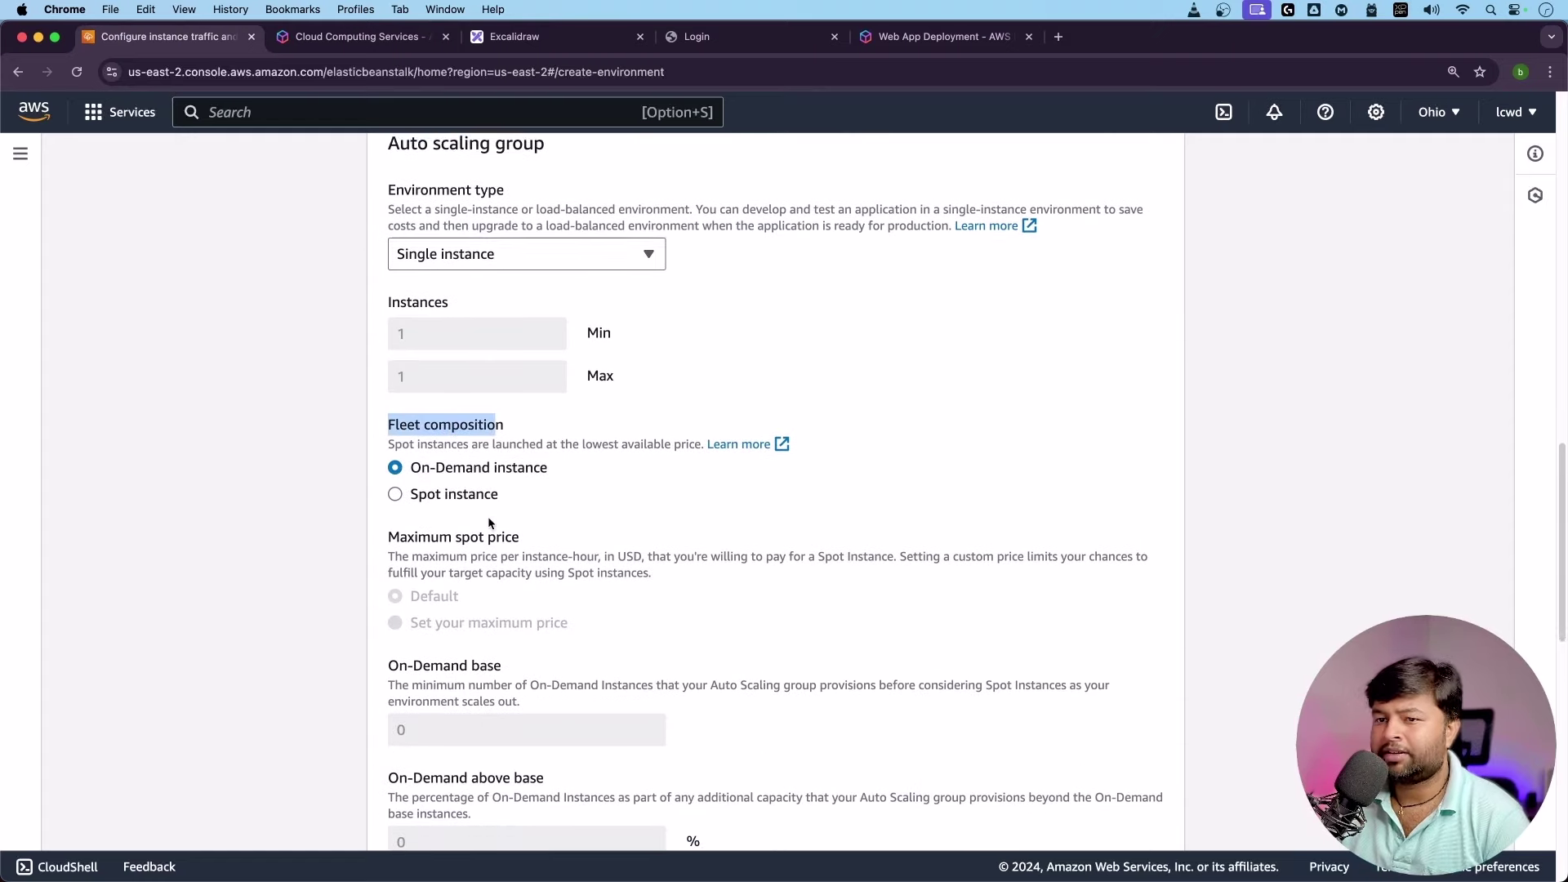
# Examine the processor architecture, the available x86 instance types and the AMI ID in the capacity settings.
pyautogui.scroll(-5, 455, 501)
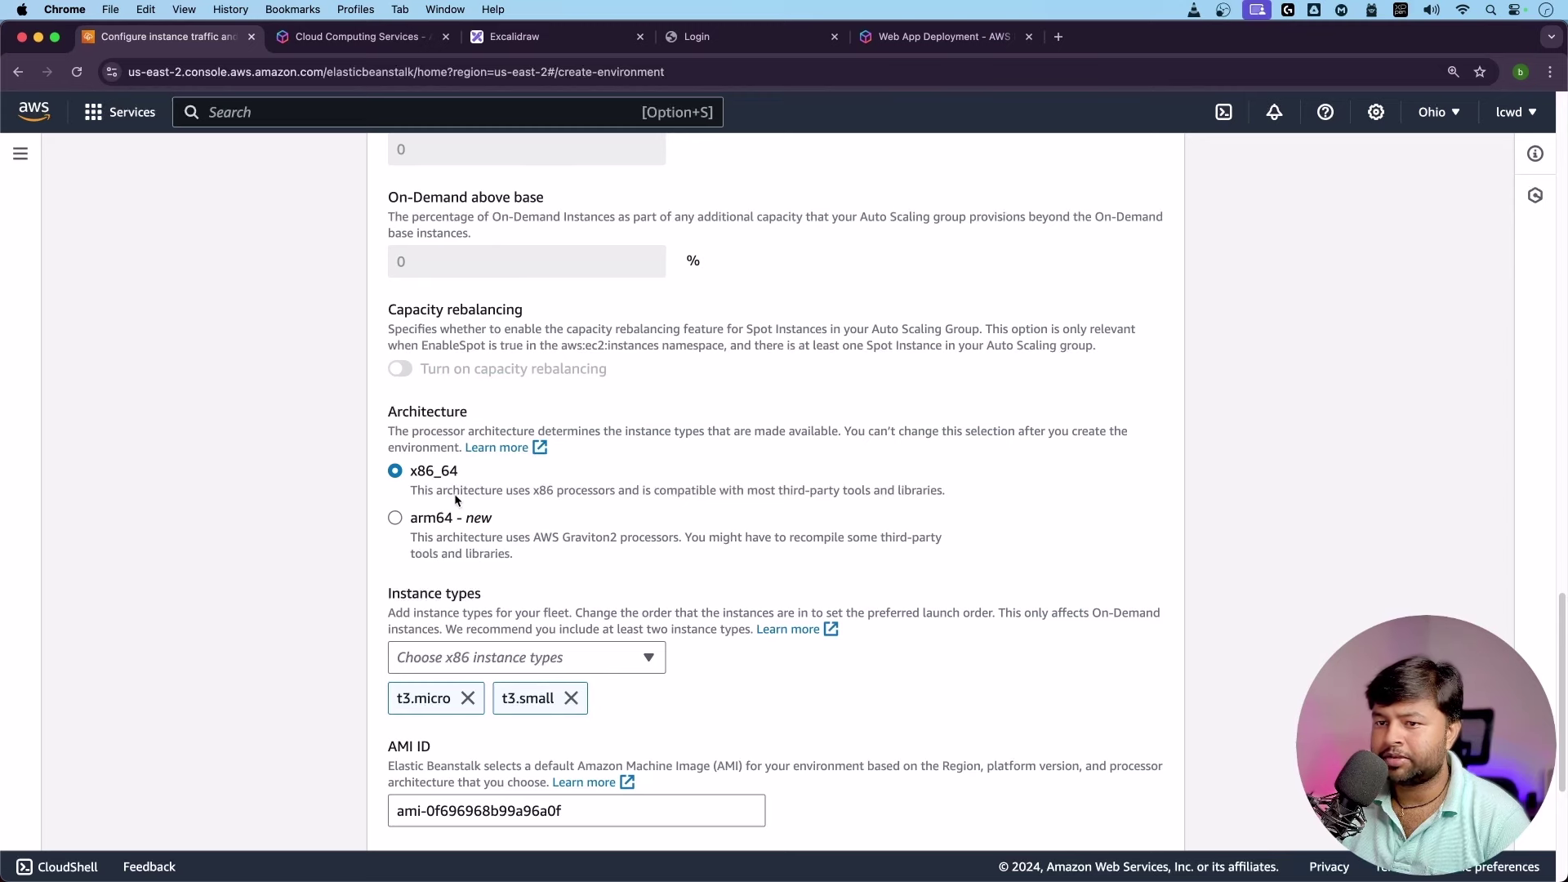
pyautogui.scroll(-1, 455, 499)
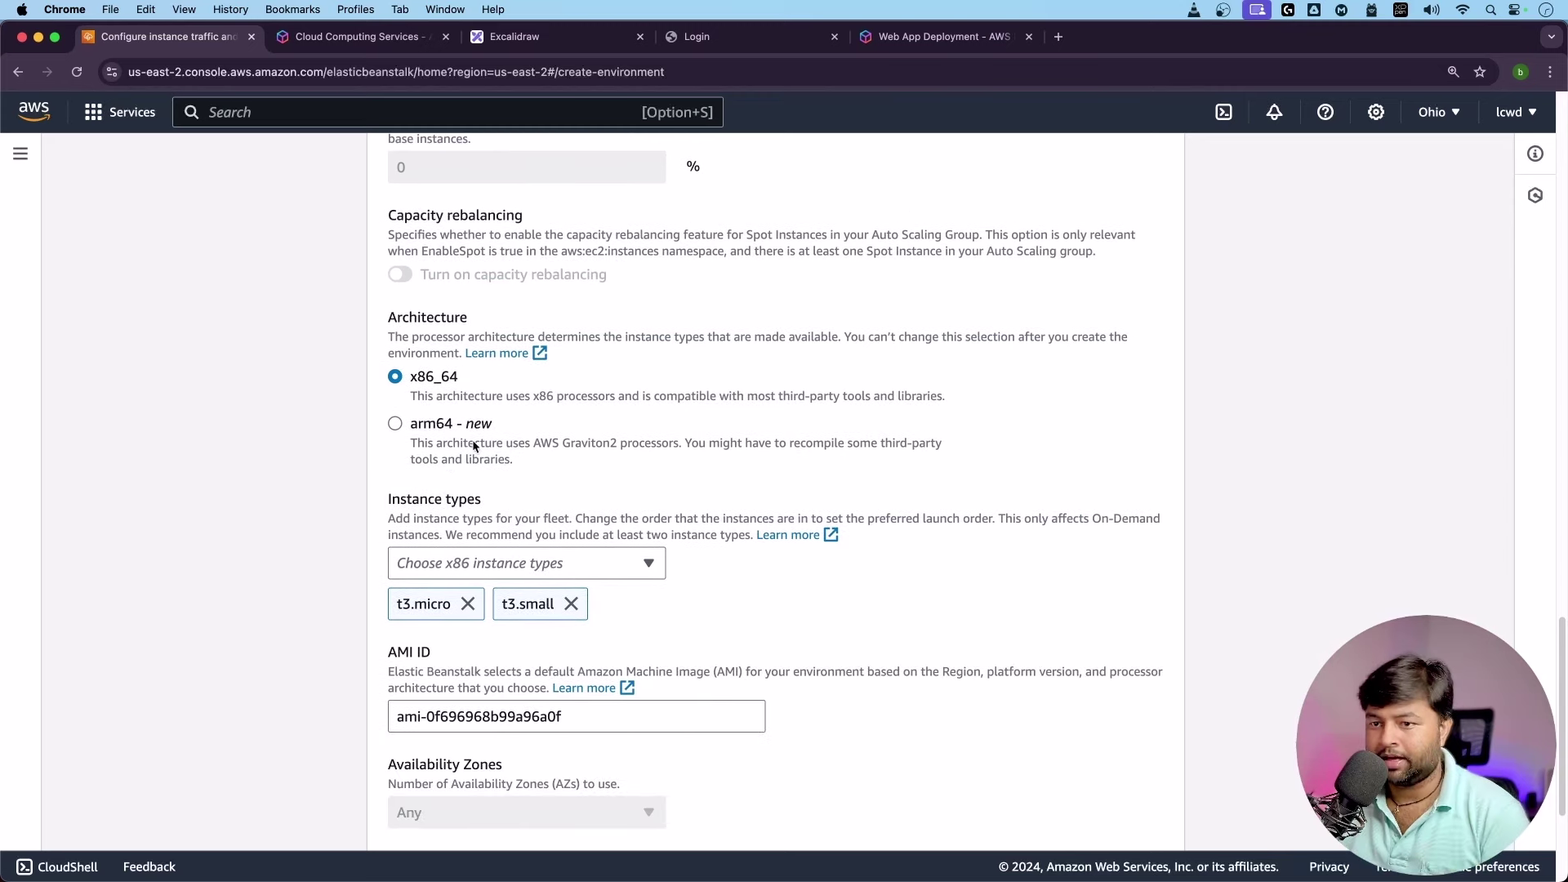
pyautogui.scroll(-1, 490, 445)
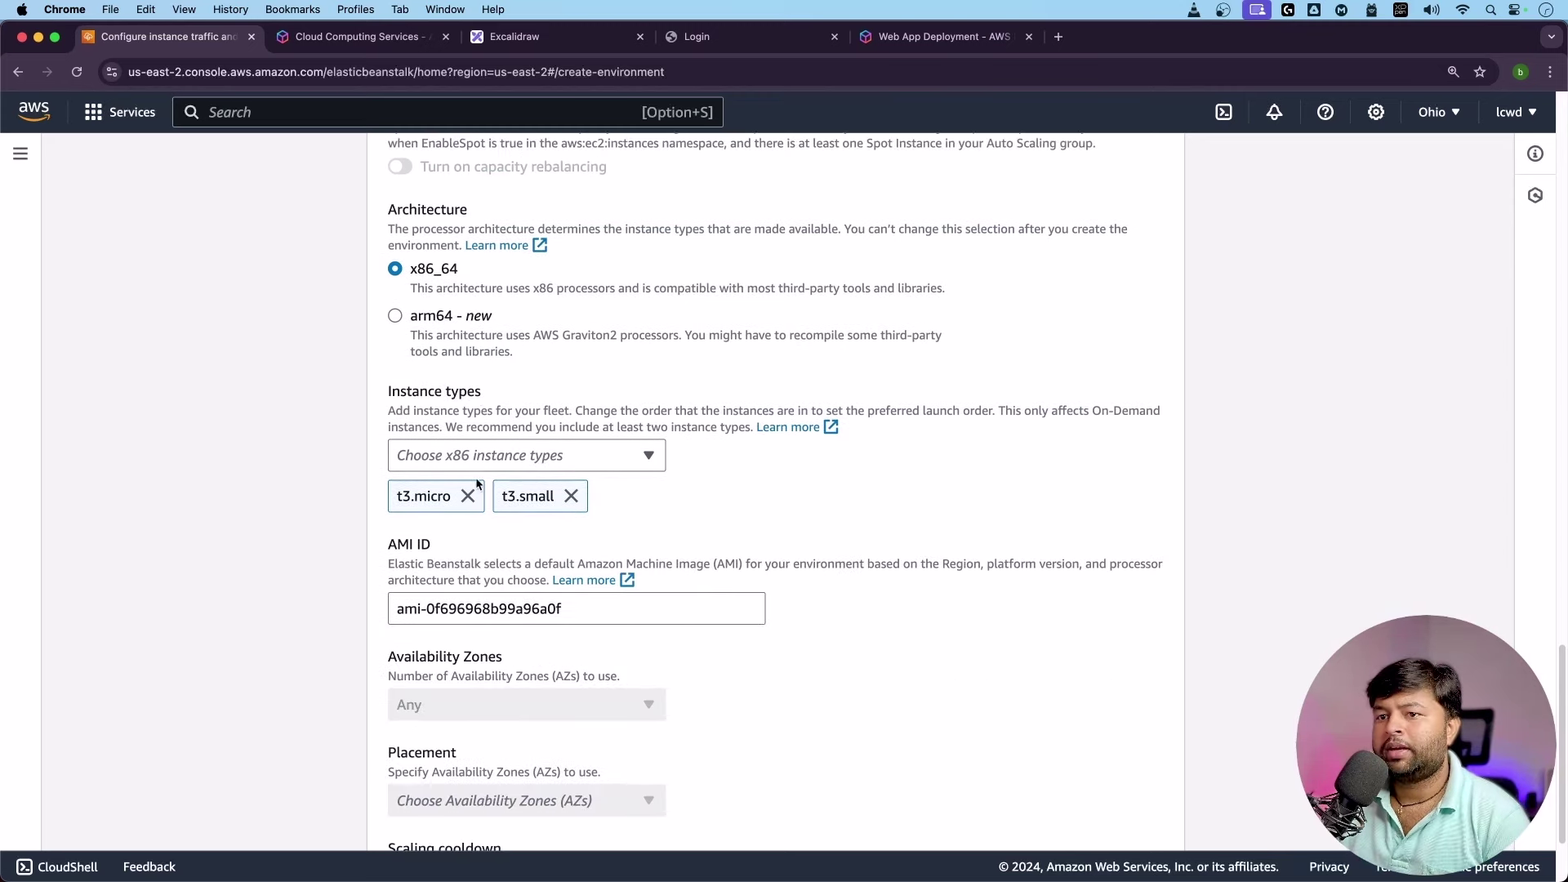
pyautogui.moveTo(391, 392); pyautogui.dragTo(446, 394)
pyautogui.click(448, 459)
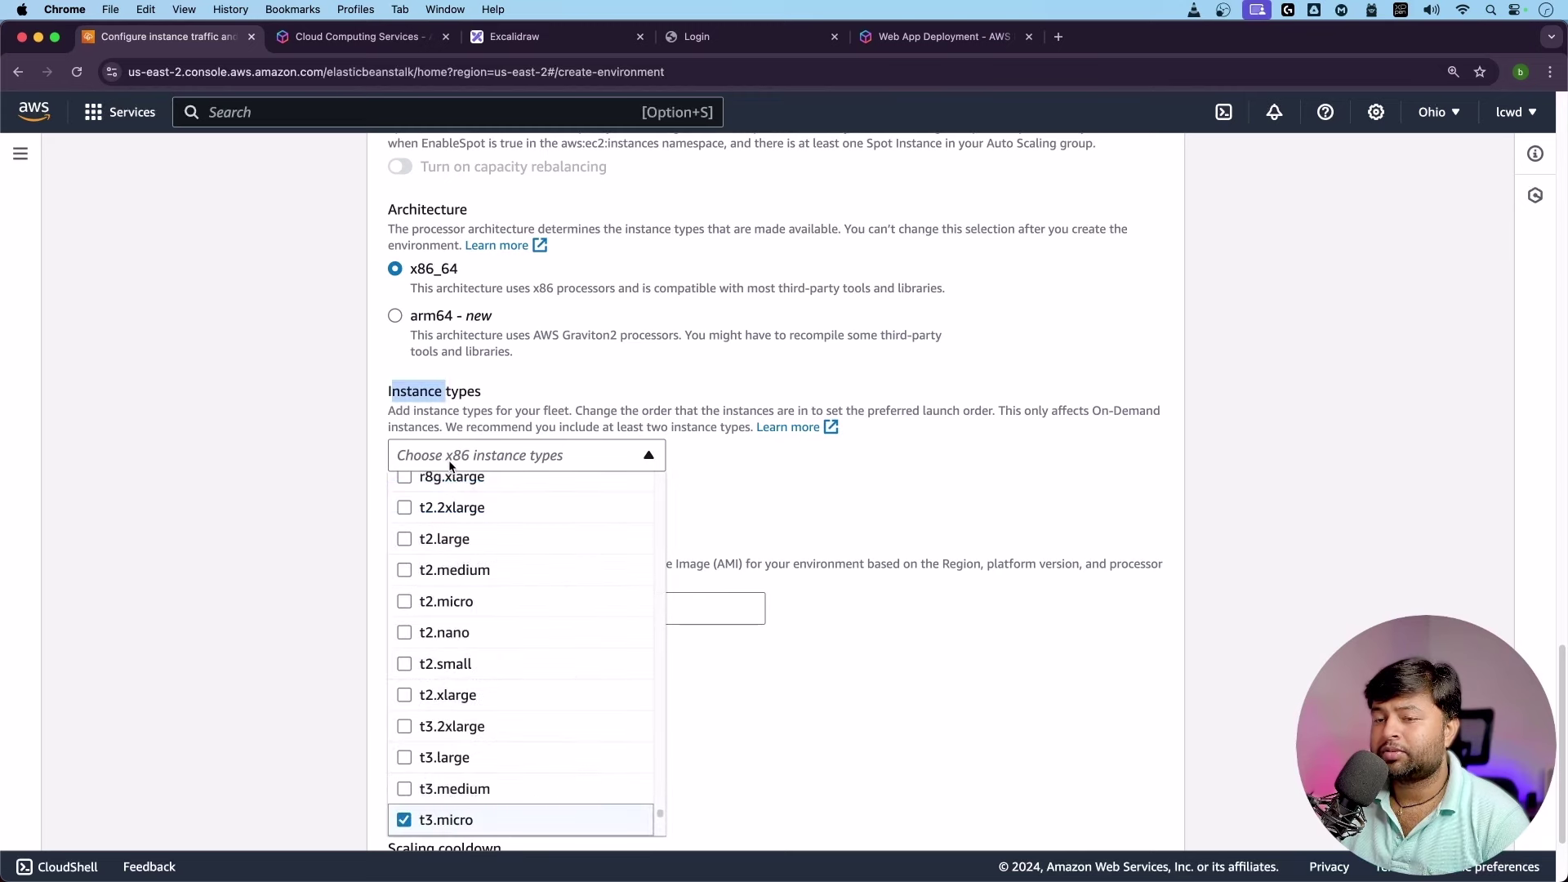
pyautogui.click(455, 457)
pyautogui.click(472, 419)
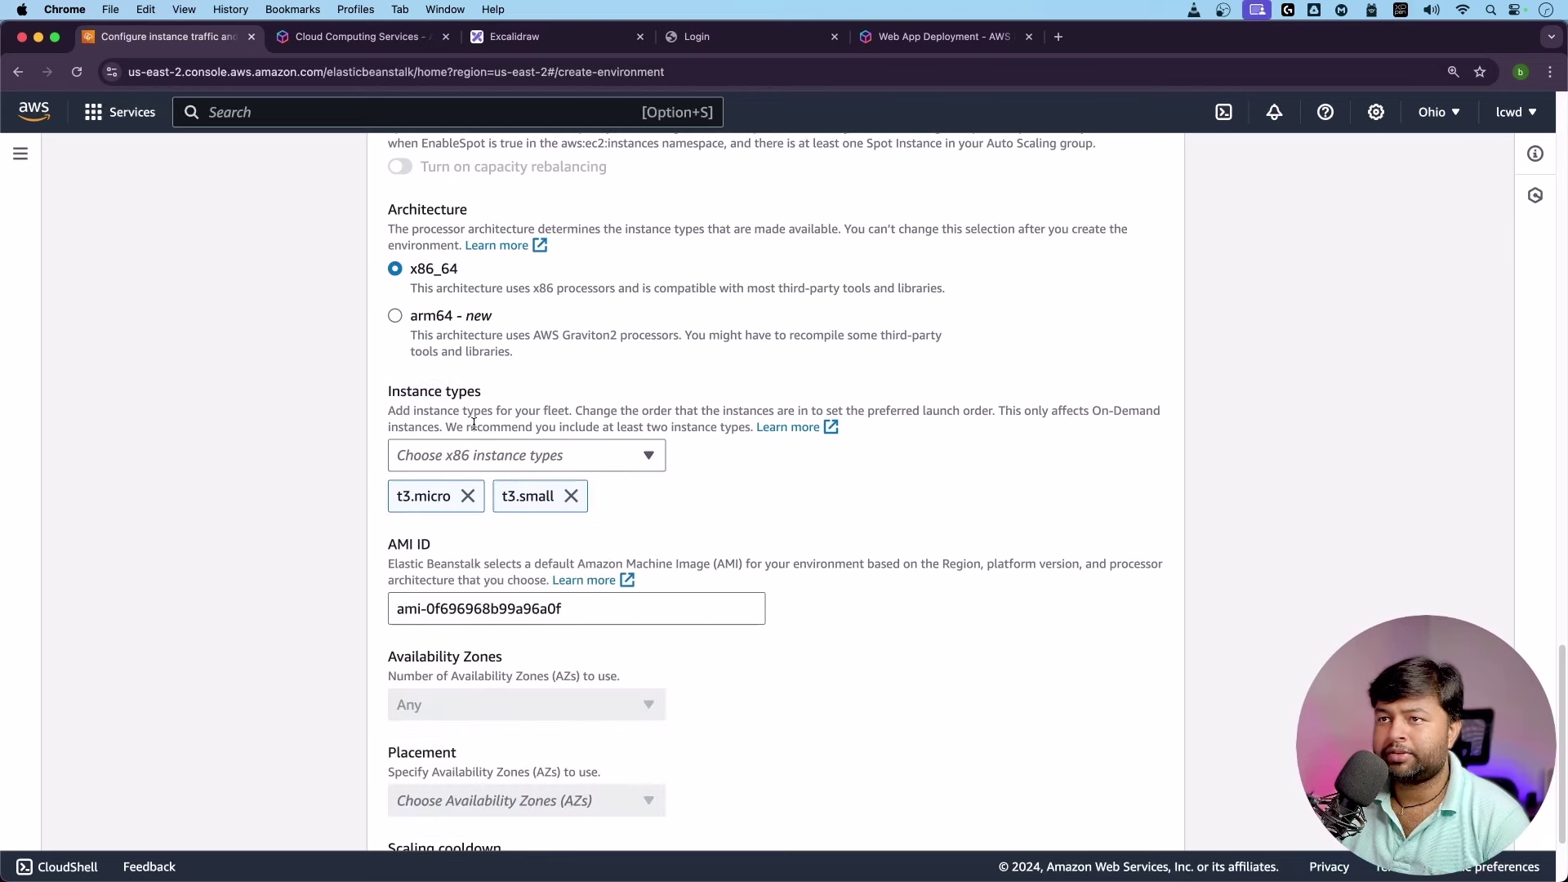
pyautogui.scroll(1, 474, 424)
pyautogui.moveTo(395, 500); pyautogui.dragTo(447, 503)
pyautogui.scroll(-1, 457, 510)
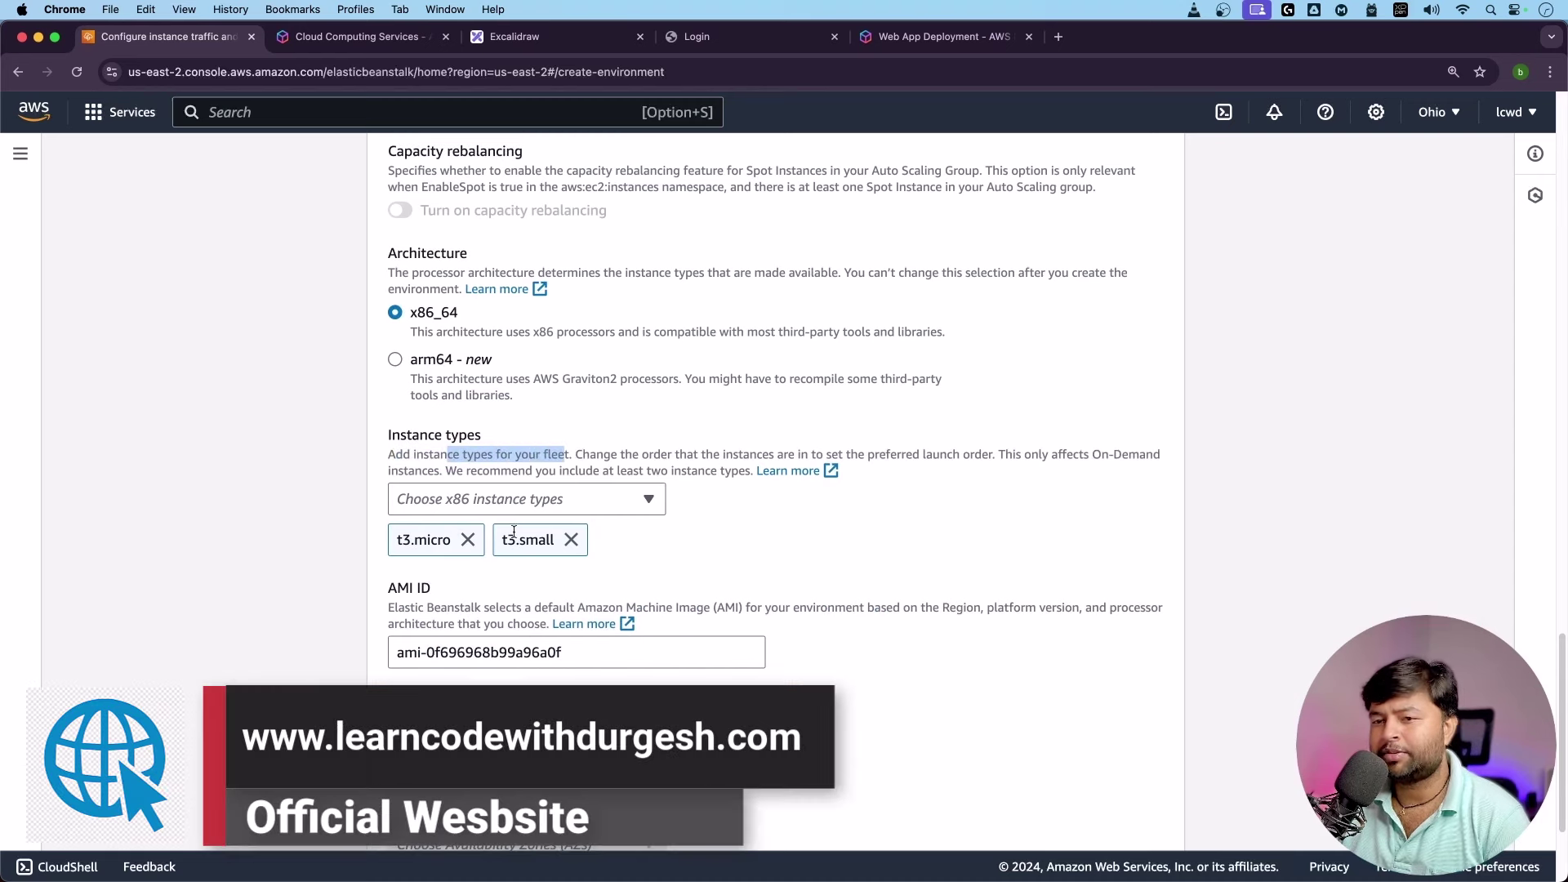
pyautogui.scroll(-2, 513, 535)
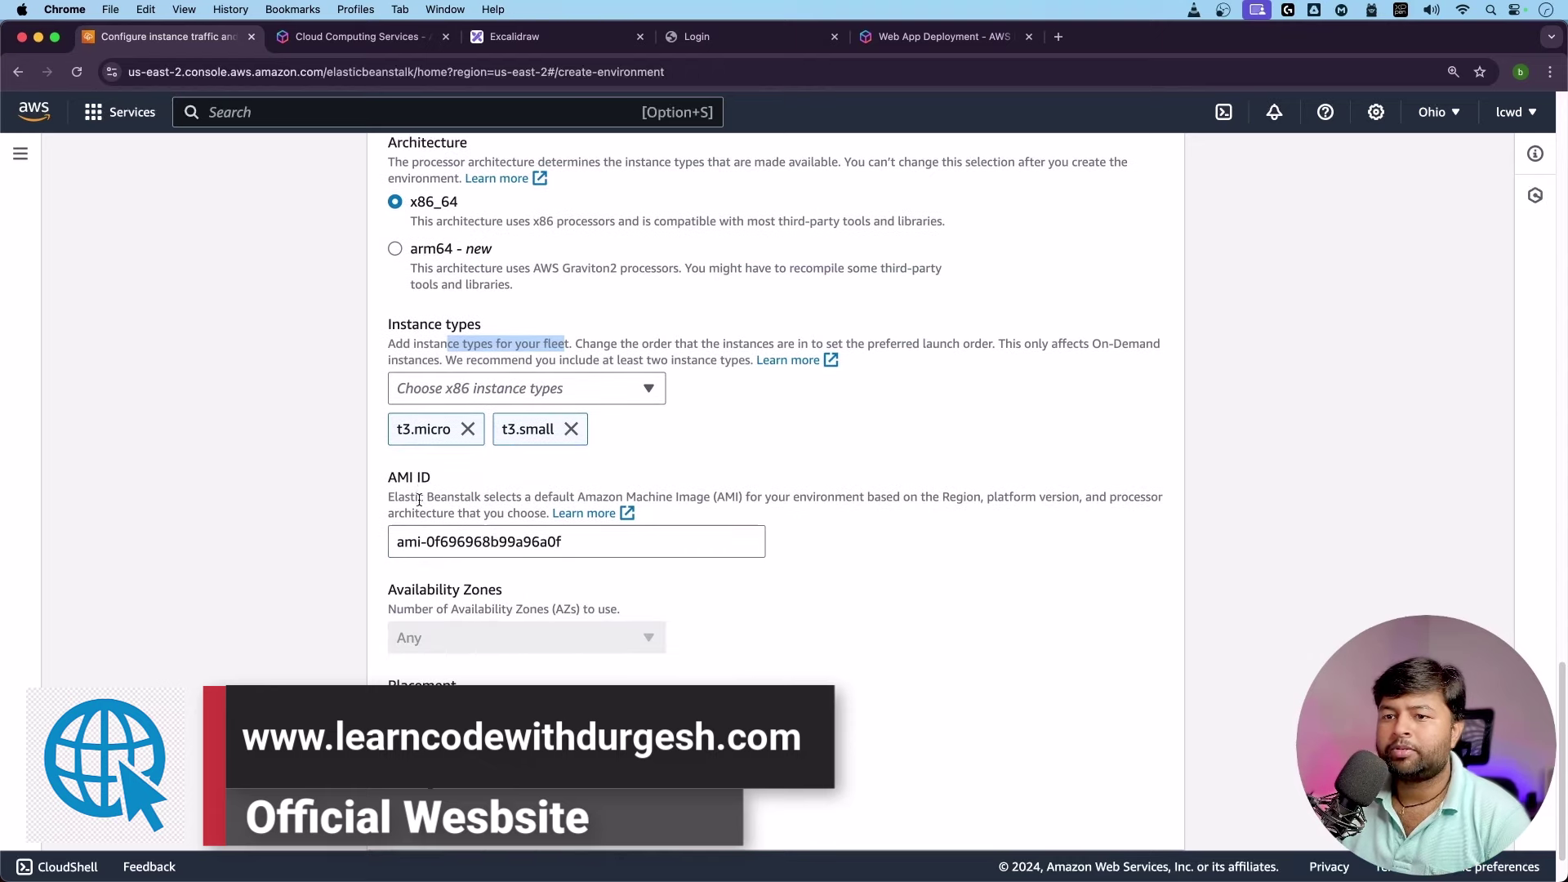
# Keep the default AMI ID and continue to the updates, monitoring and logging configuration.
pyautogui.click(583, 543)
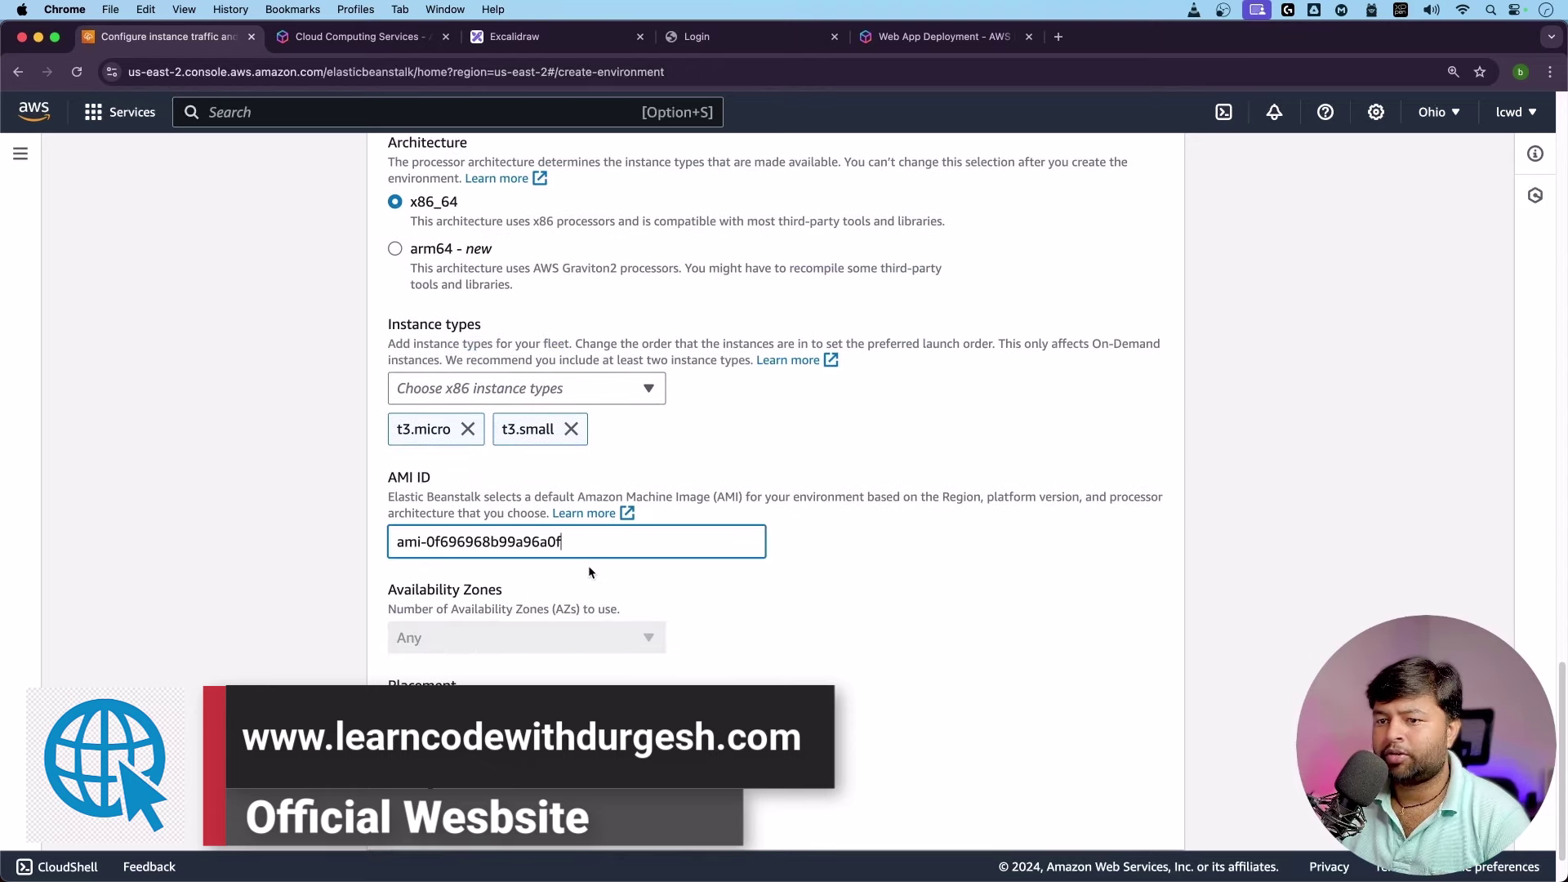
pyautogui.scroll(-2, 582, 568)
pyautogui.click(1144, 815)
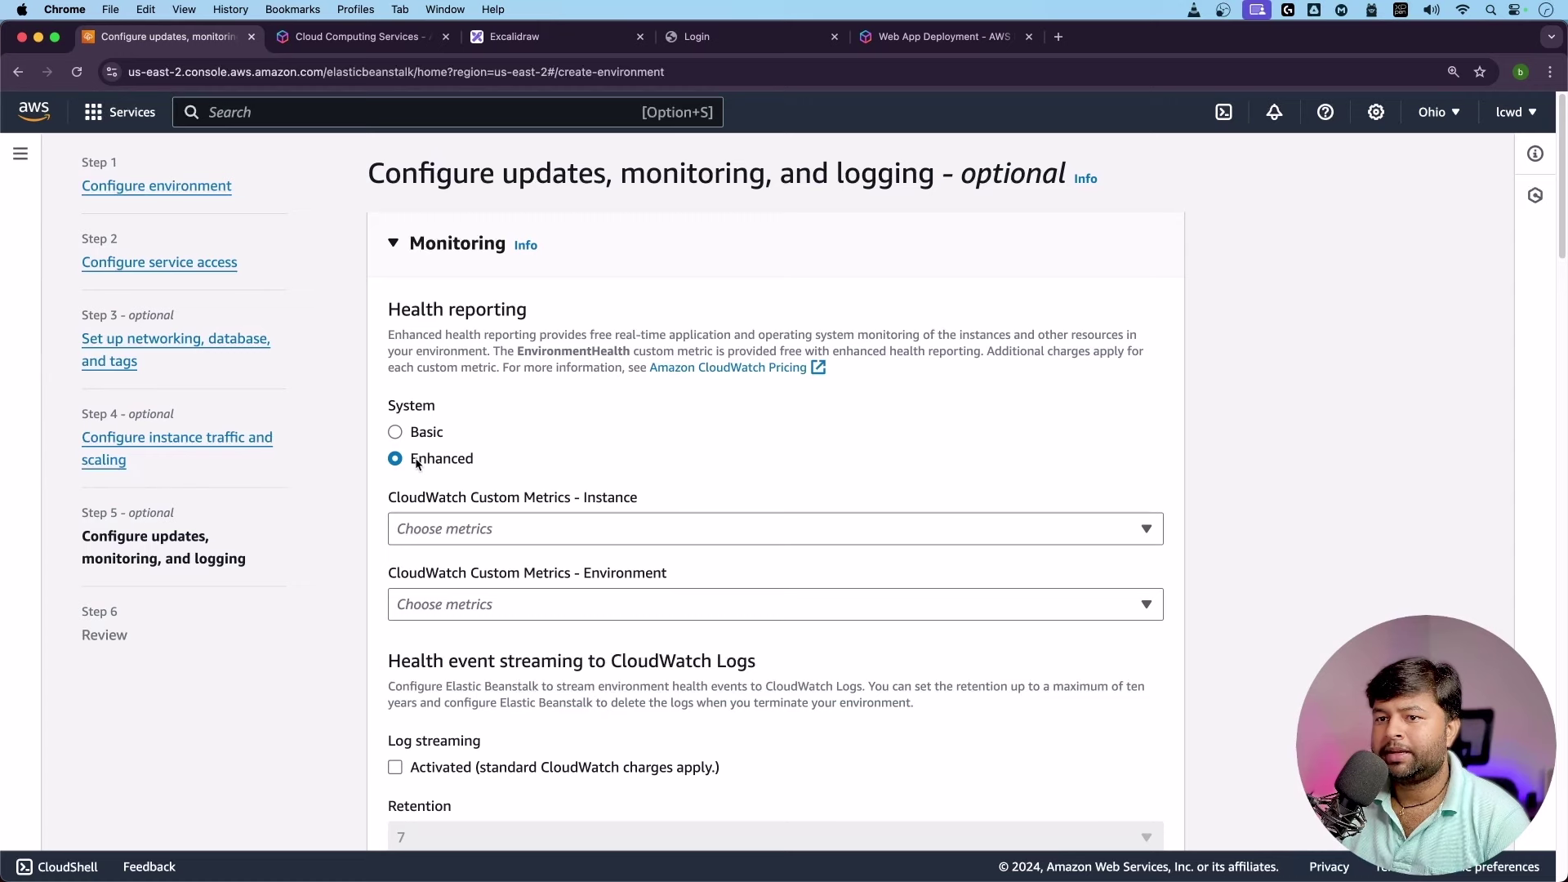
# Set health reporting to Basic and deactivate managed platform updates.
pyautogui.click(401, 433)
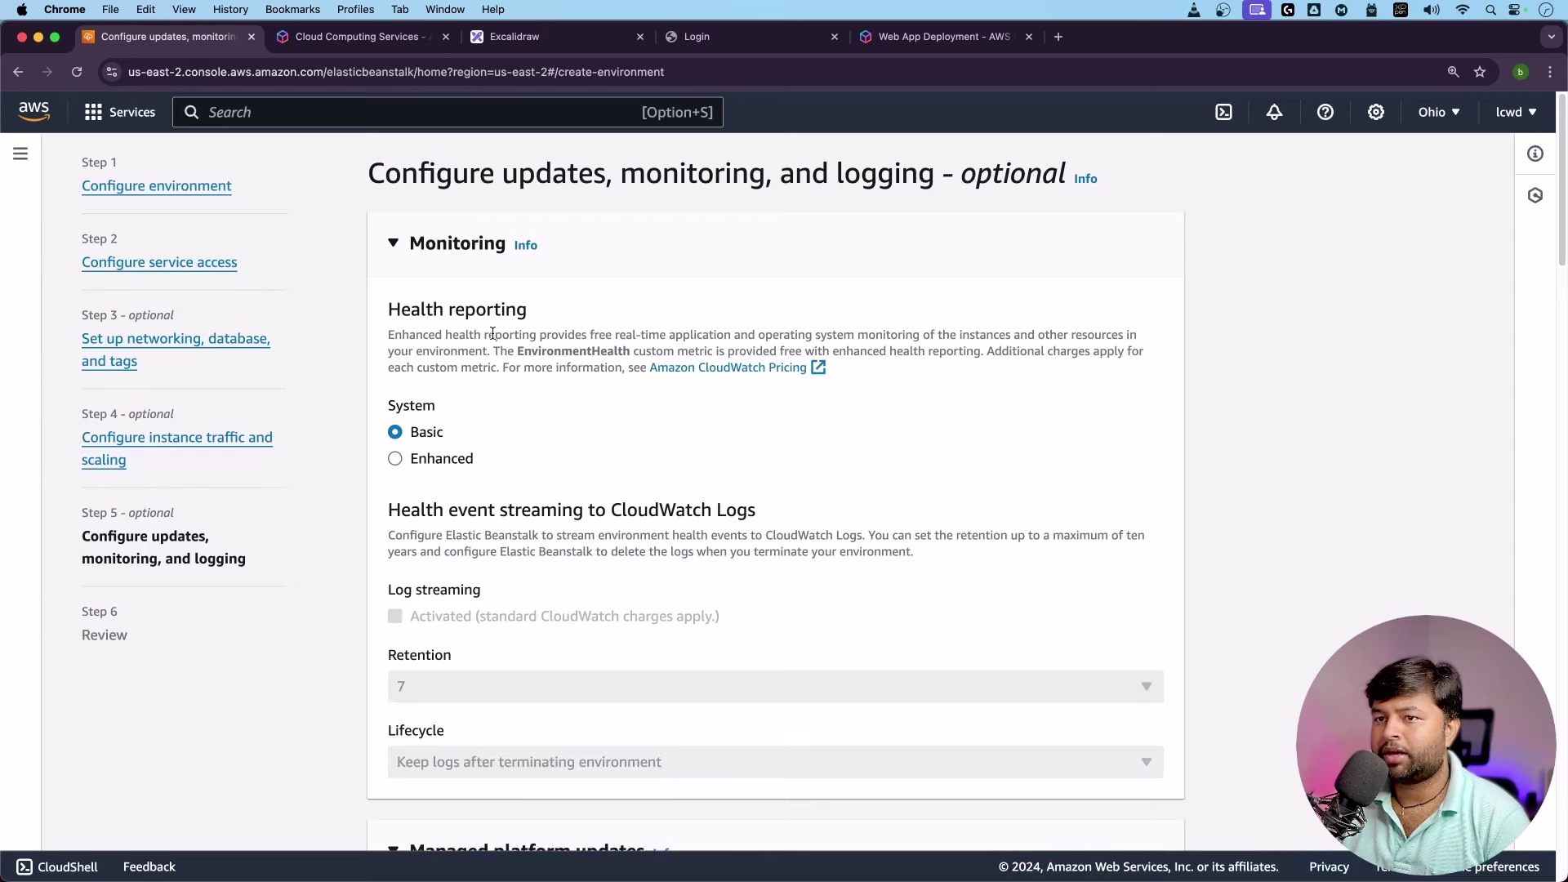
pyautogui.scroll(-5, 441, 430)
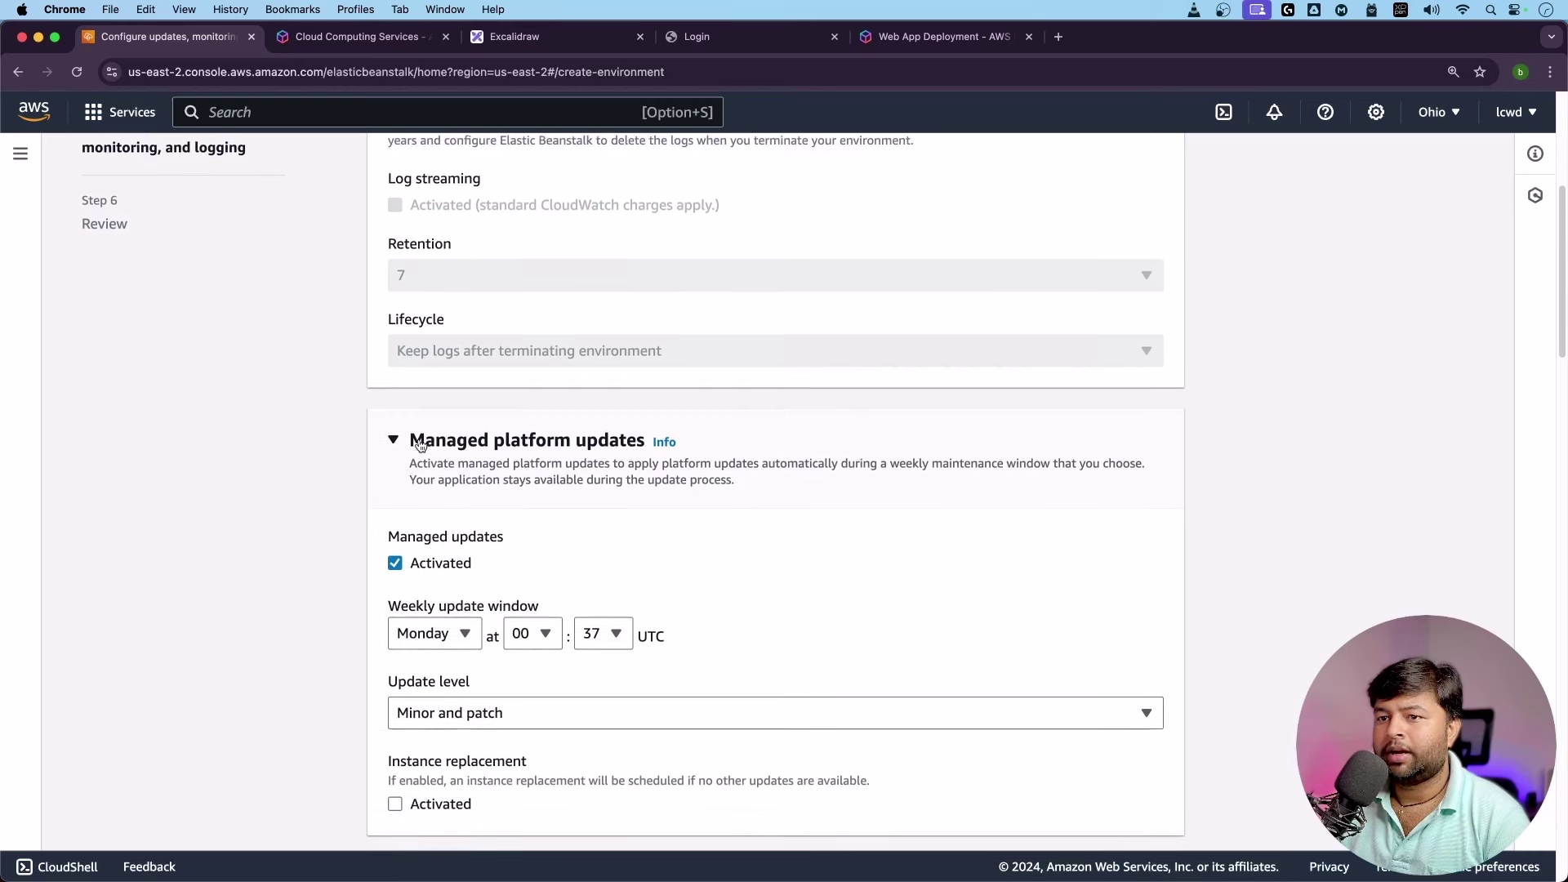
pyautogui.click(397, 562)
pyautogui.scroll(-3, 479, 526)
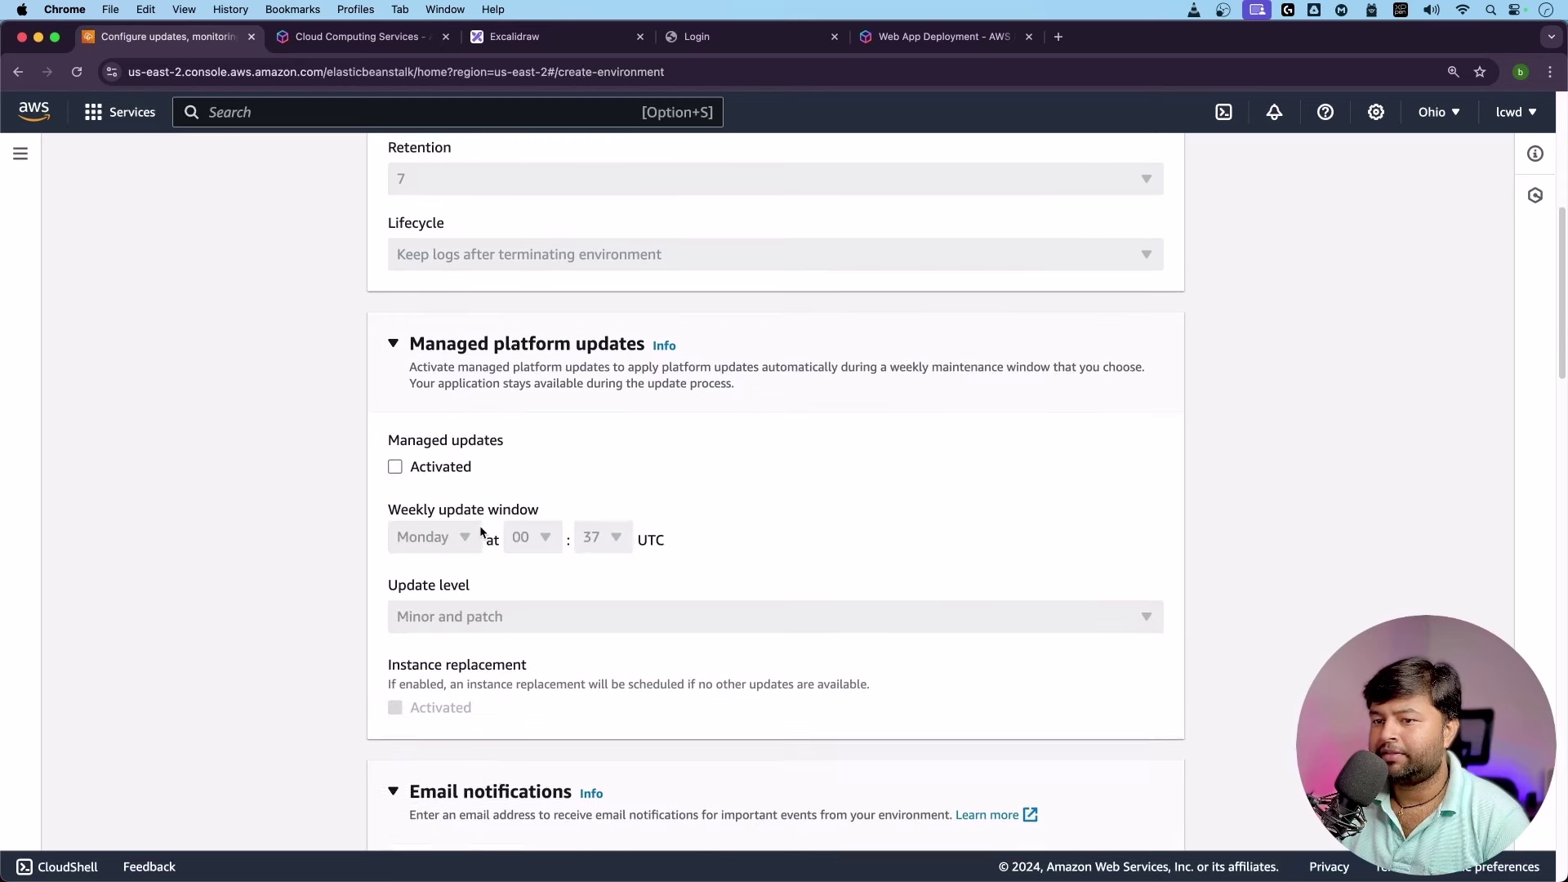
# Review the email notification, rolling deployment, deployment preference, platform software and environment property settings, keeping their defaults.
pyautogui.scroll(-2, 473, 486)
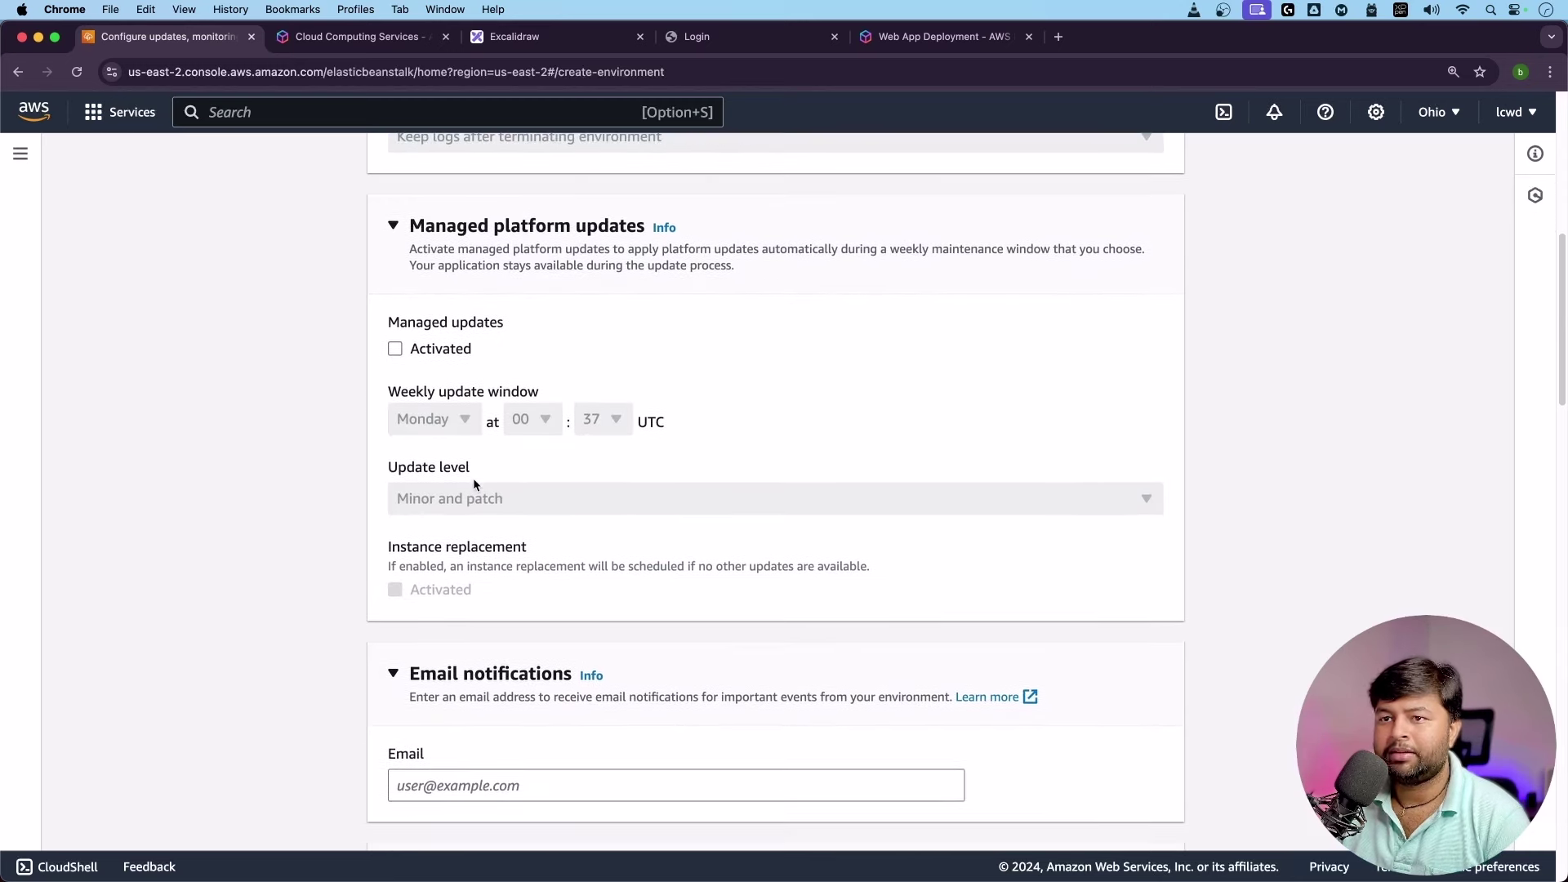
pyautogui.scroll(-5, 474, 507)
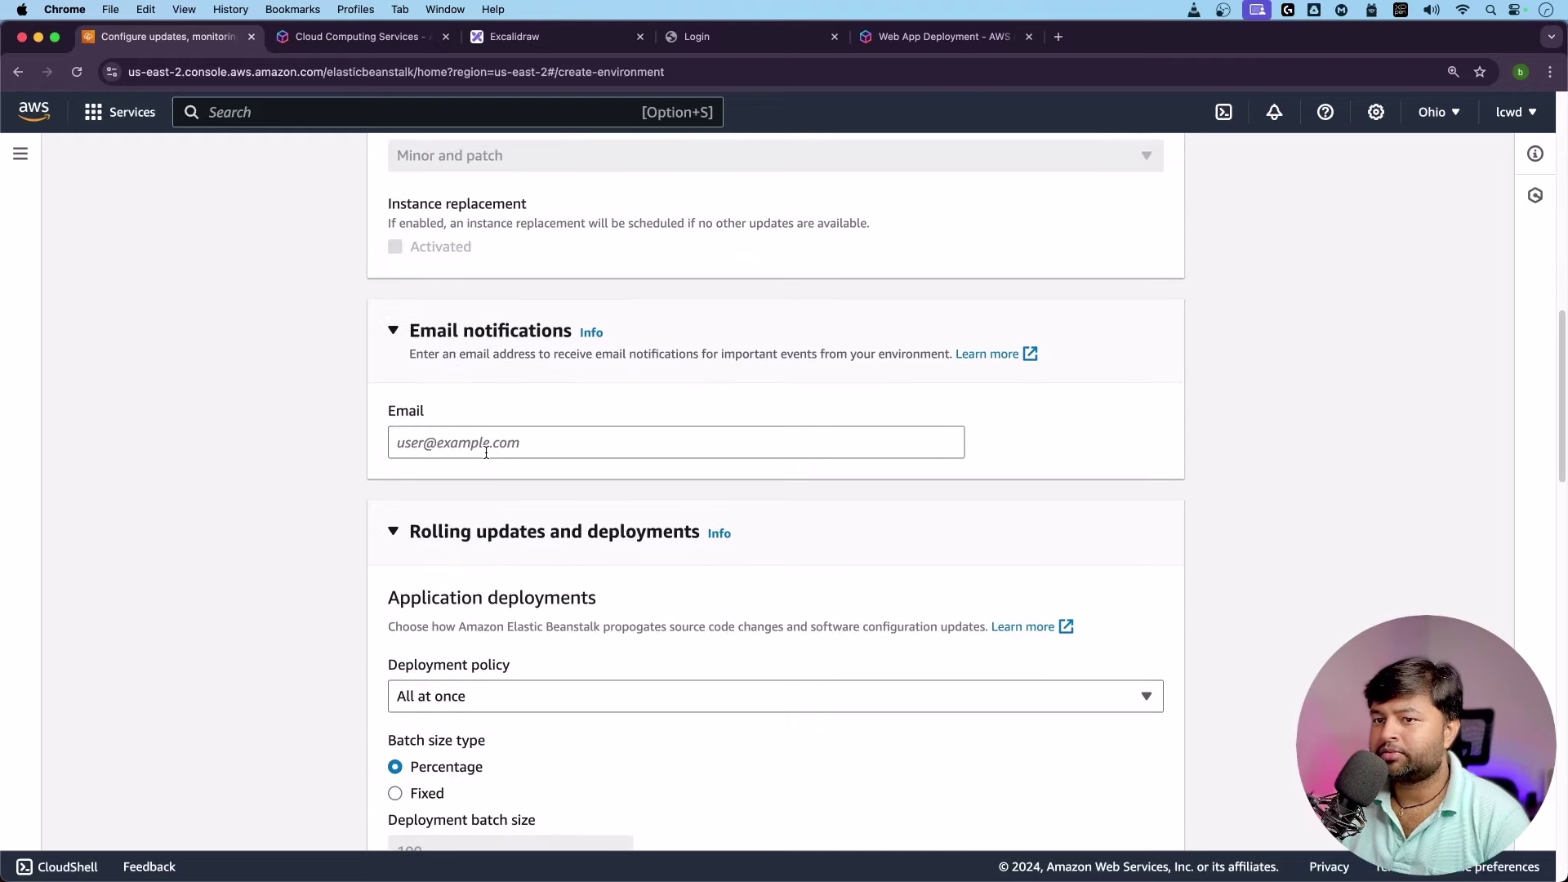
pyautogui.scroll(-3, 468, 509)
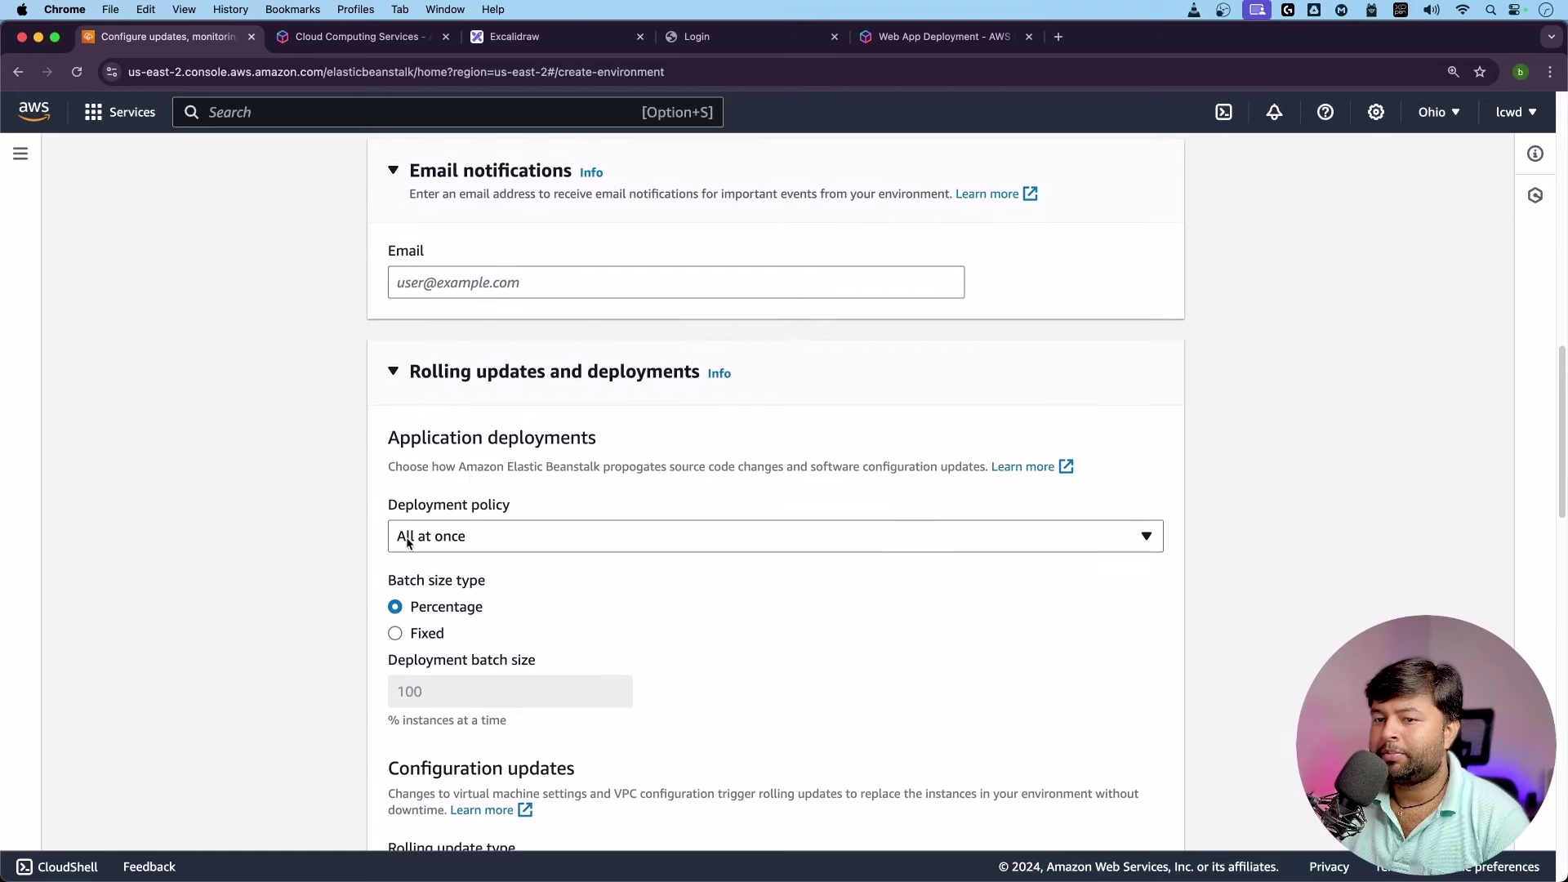
pyautogui.scroll(-5, 463, 615)
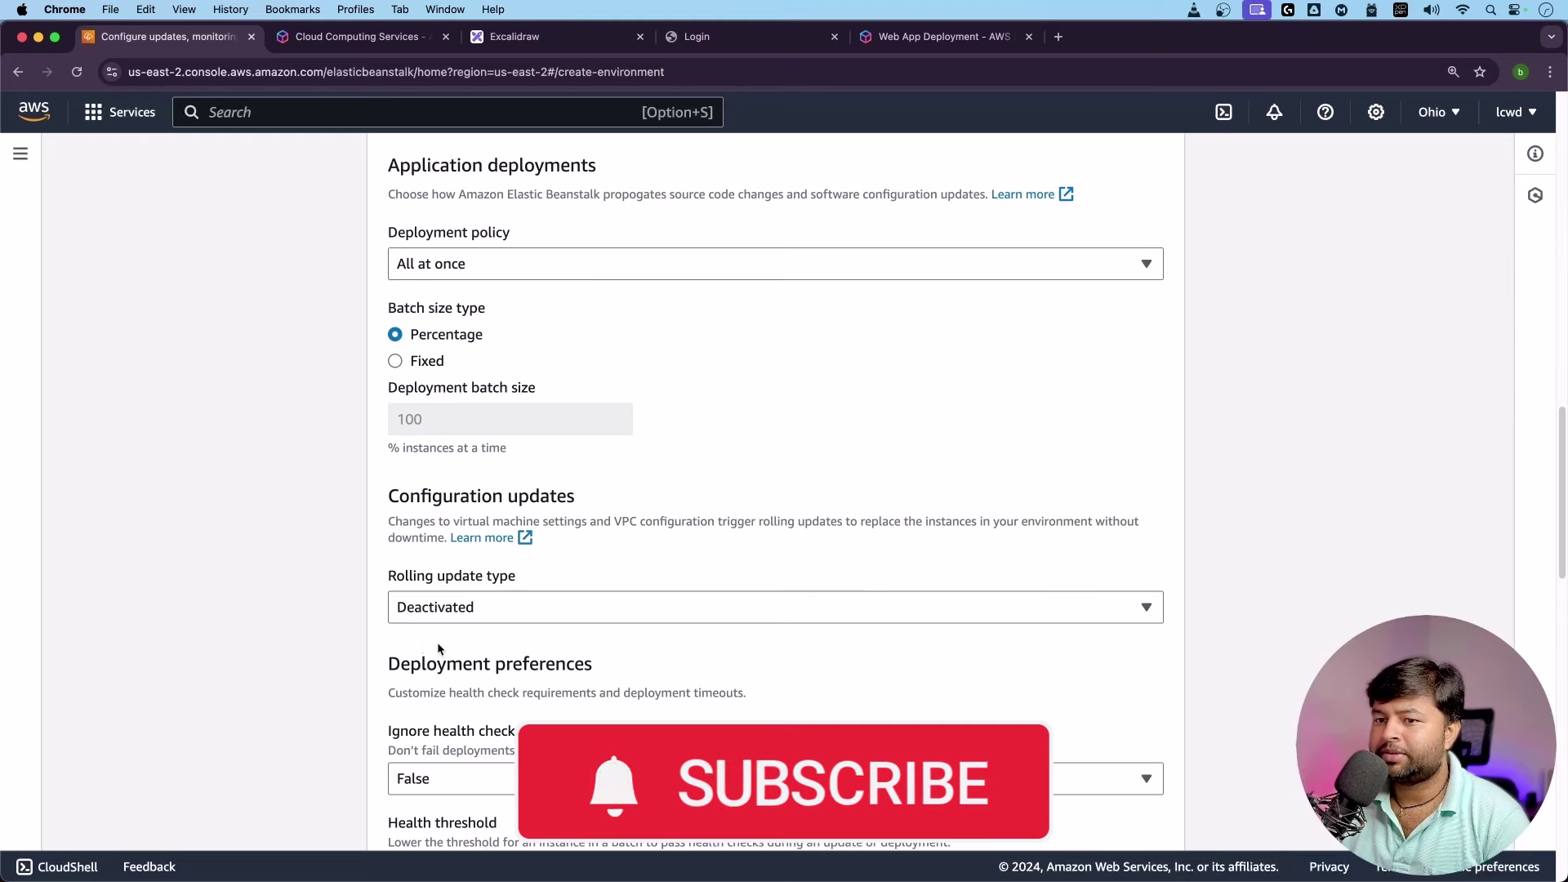
pyautogui.scroll(-3, 438, 642)
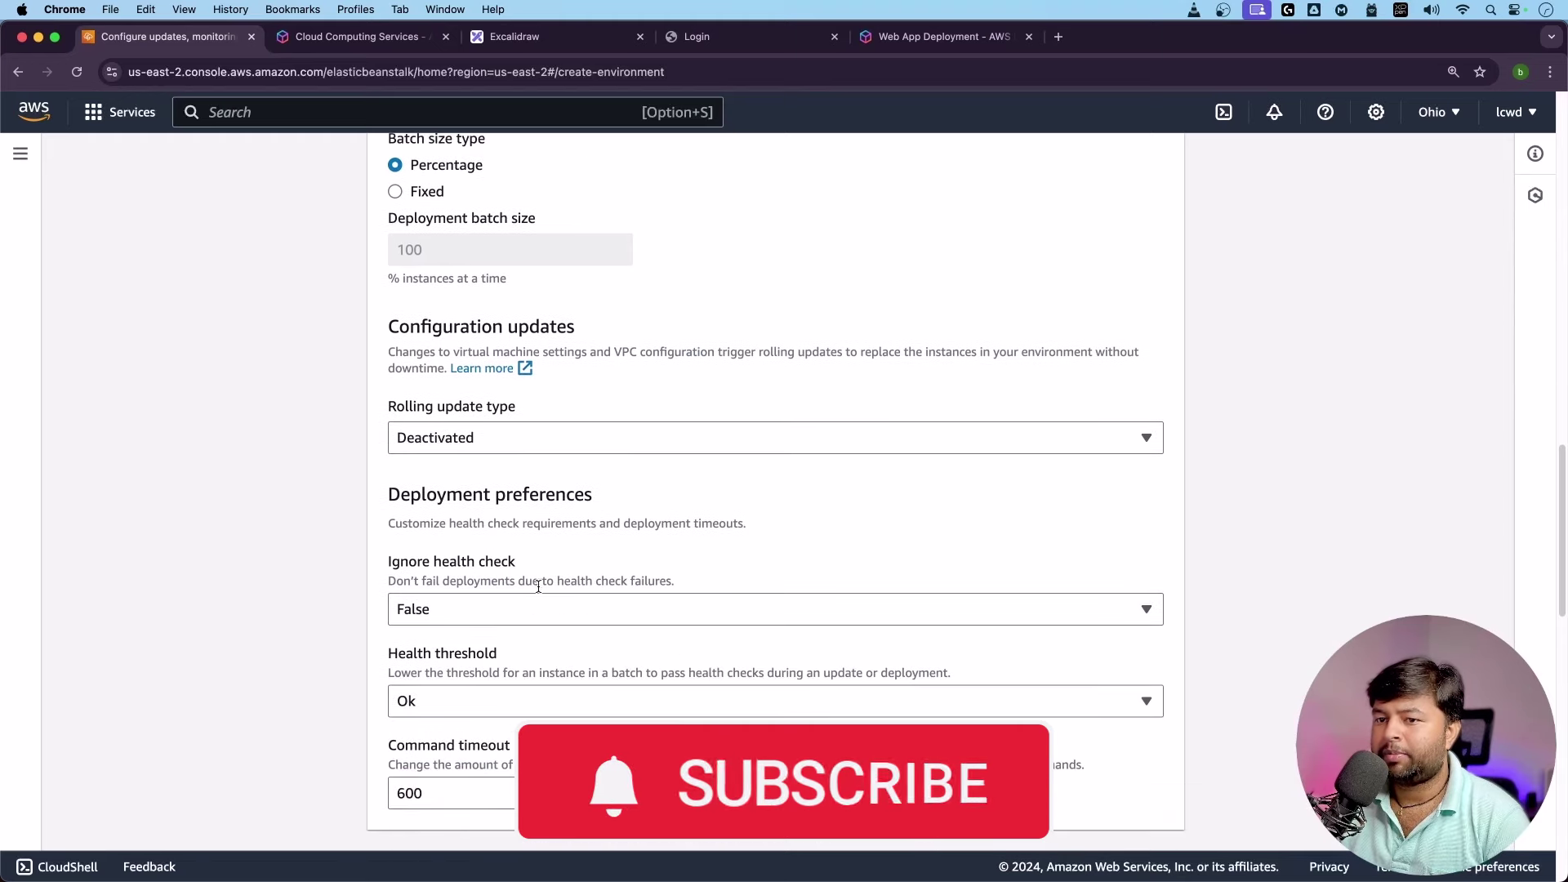
pyautogui.scroll(-6, 460, 577)
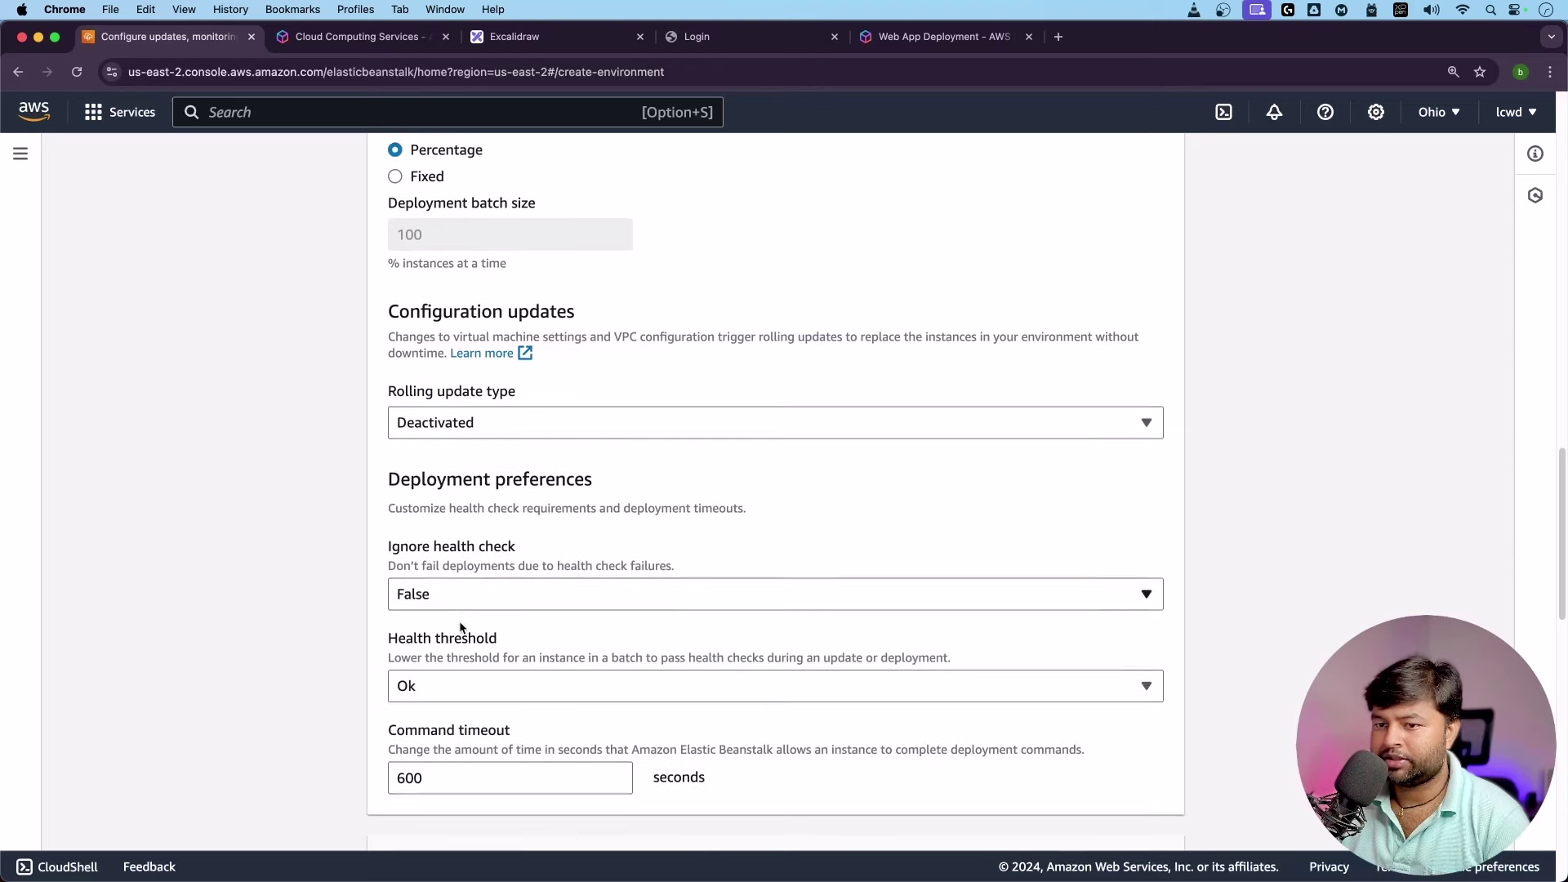
pyautogui.scroll(-5, 495, 587)
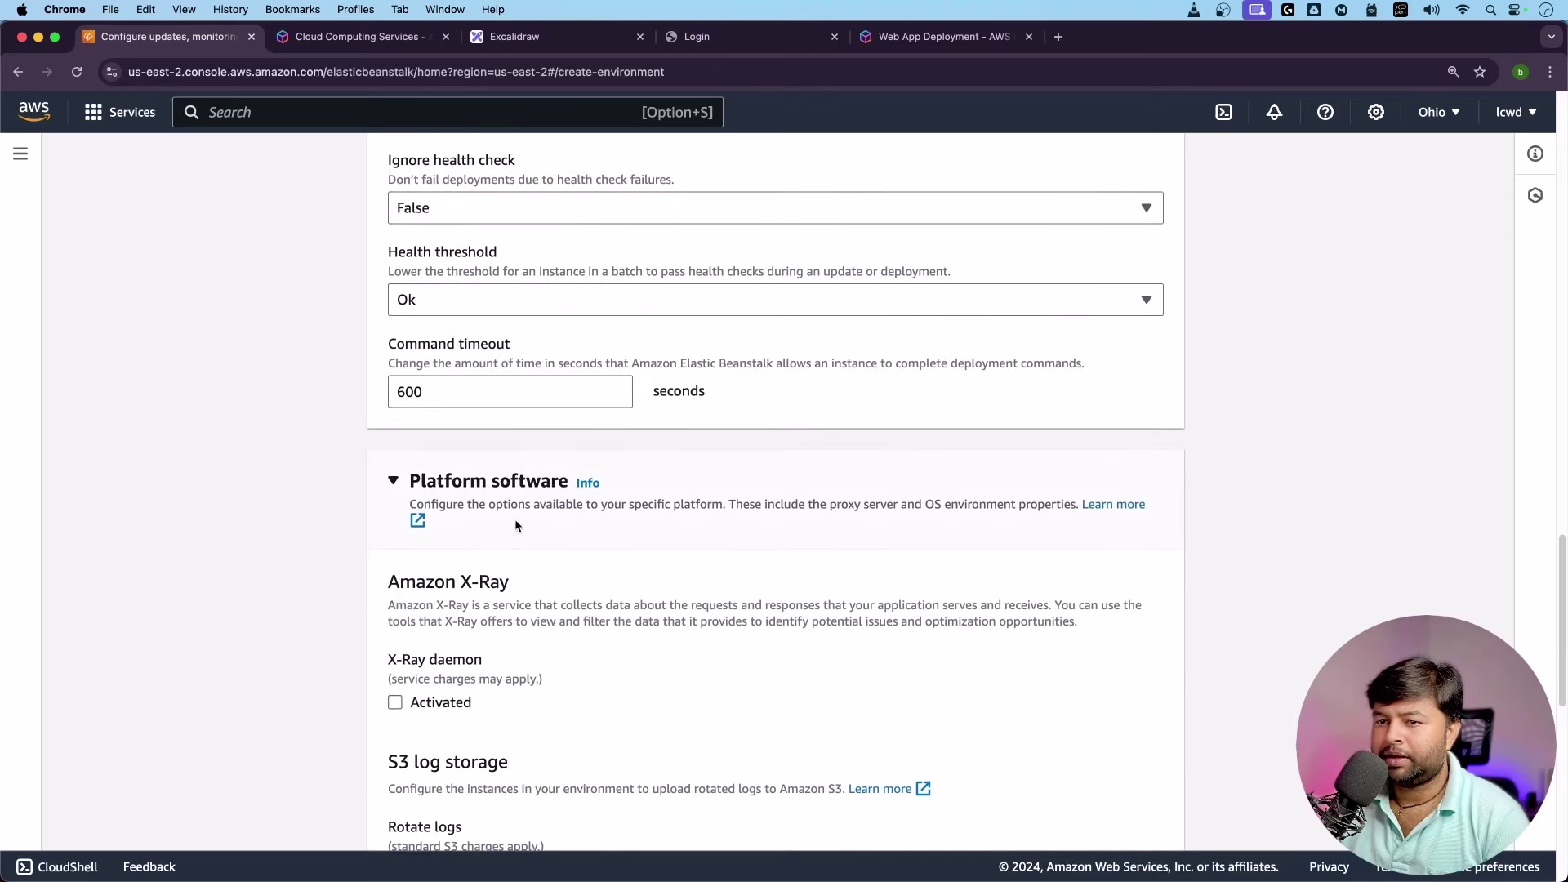
pyautogui.scroll(-8, 493, 556)
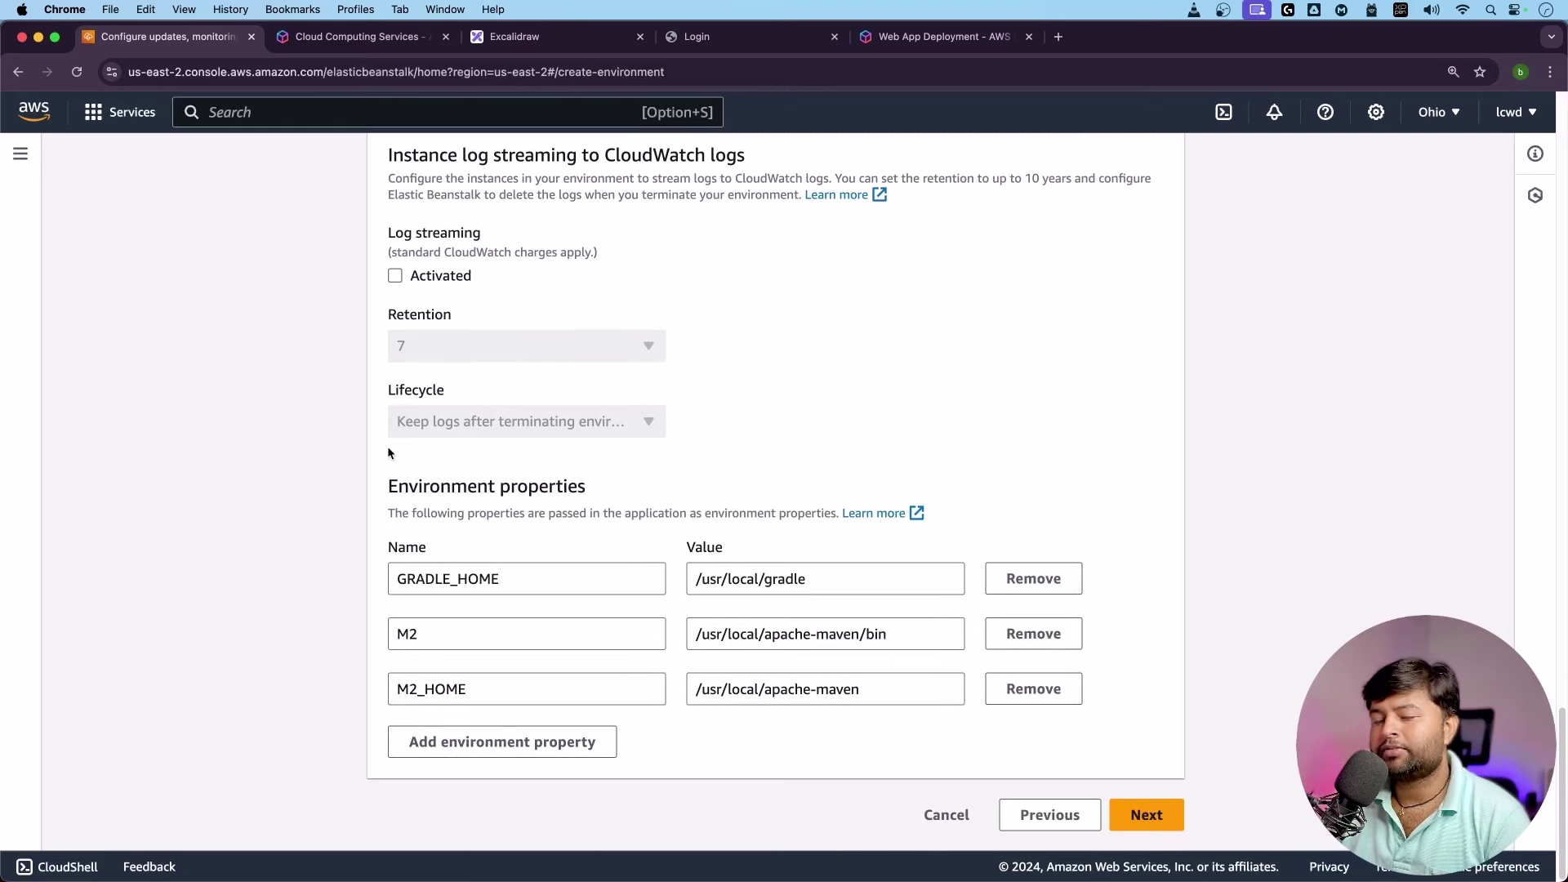
pyautogui.moveTo(389, 473); pyautogui.dragTo(634, 488)
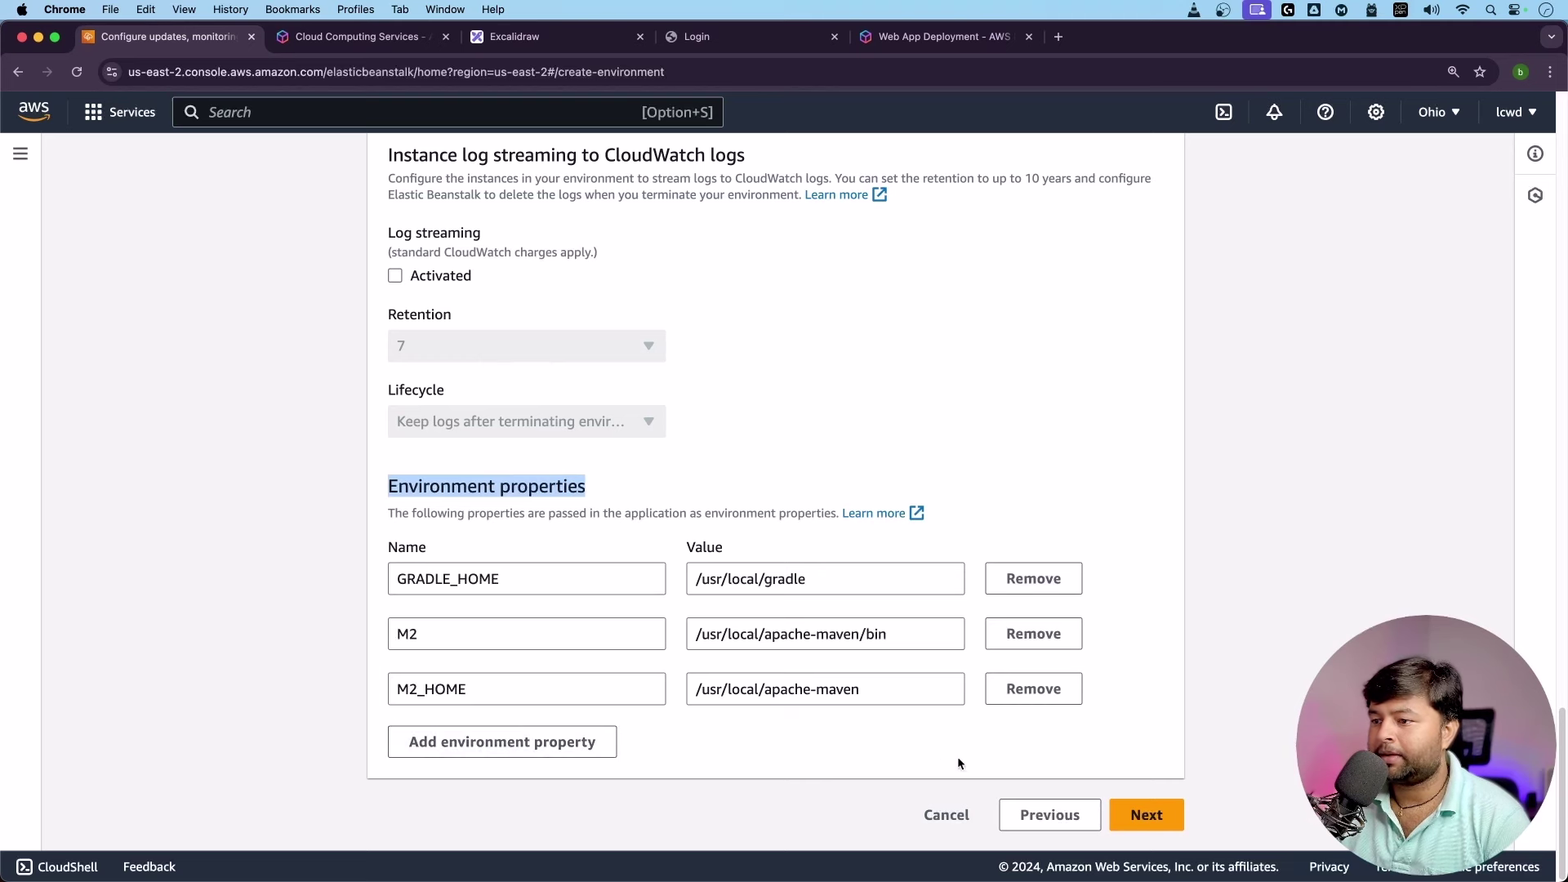
pyautogui.click(550, 740)
pyautogui.click(501, 798)
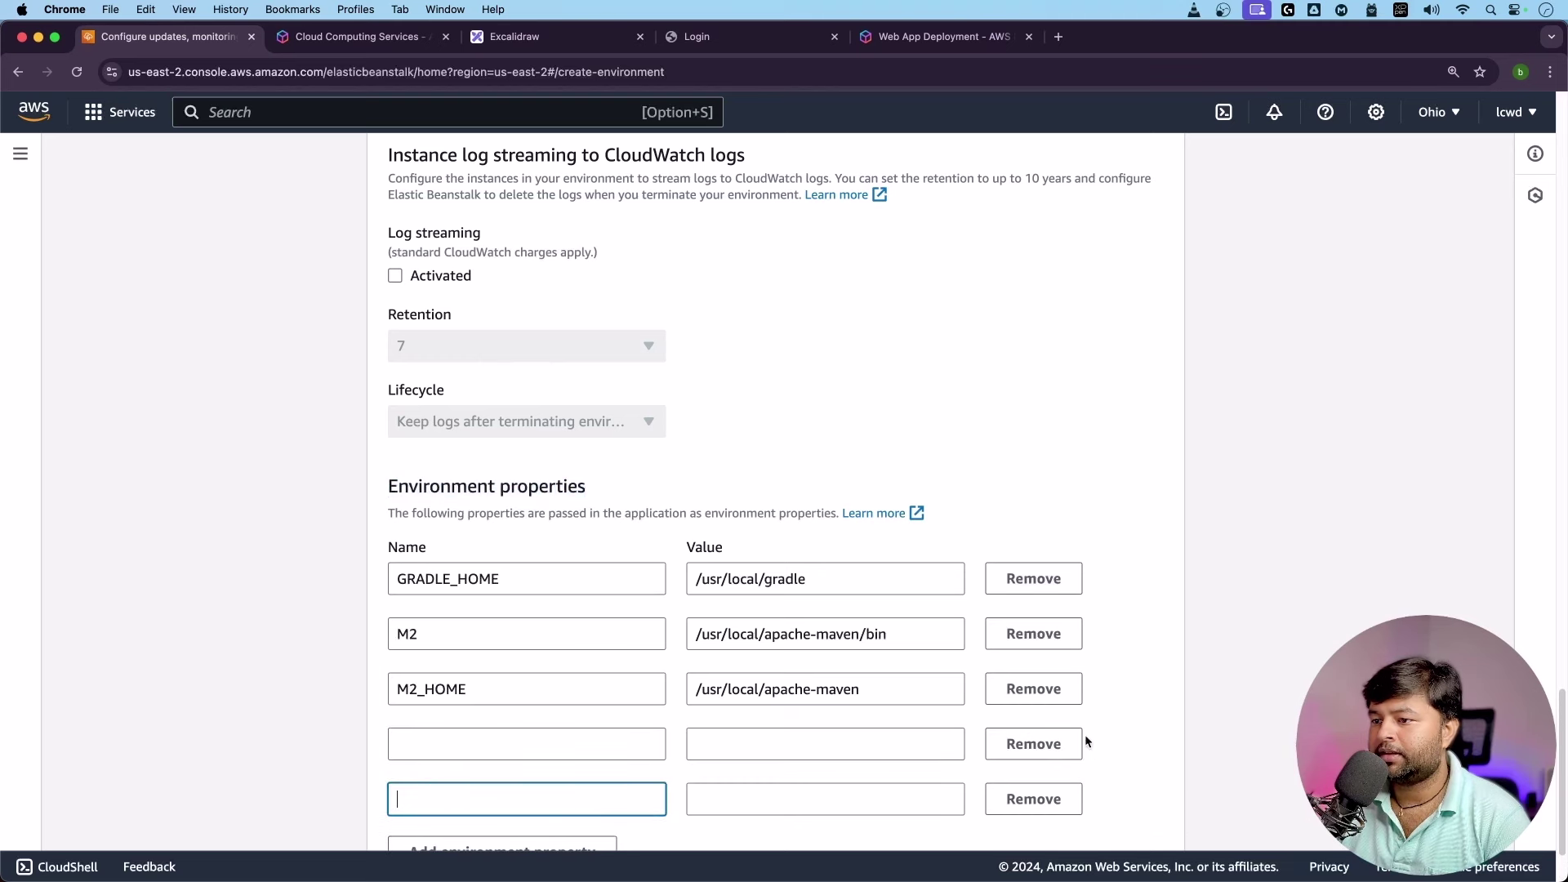
pyautogui.click(1034, 753)
pyautogui.click(1034, 758)
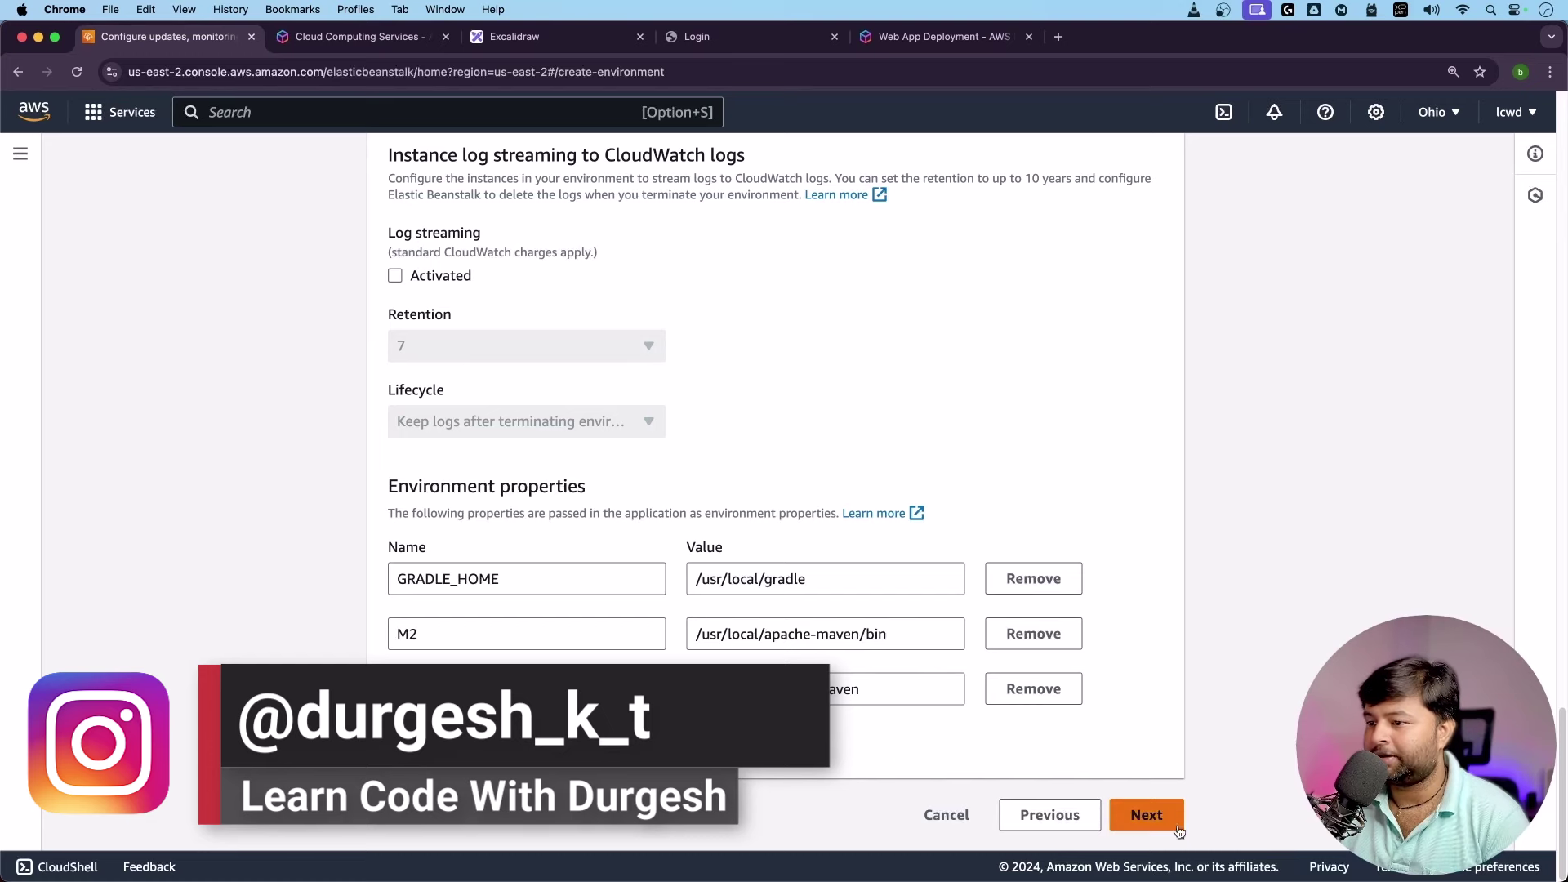
# Continue to the configuration review, check the summary through to the environment properties, and submit the environment for creation.
pyautogui.click(1146, 815)
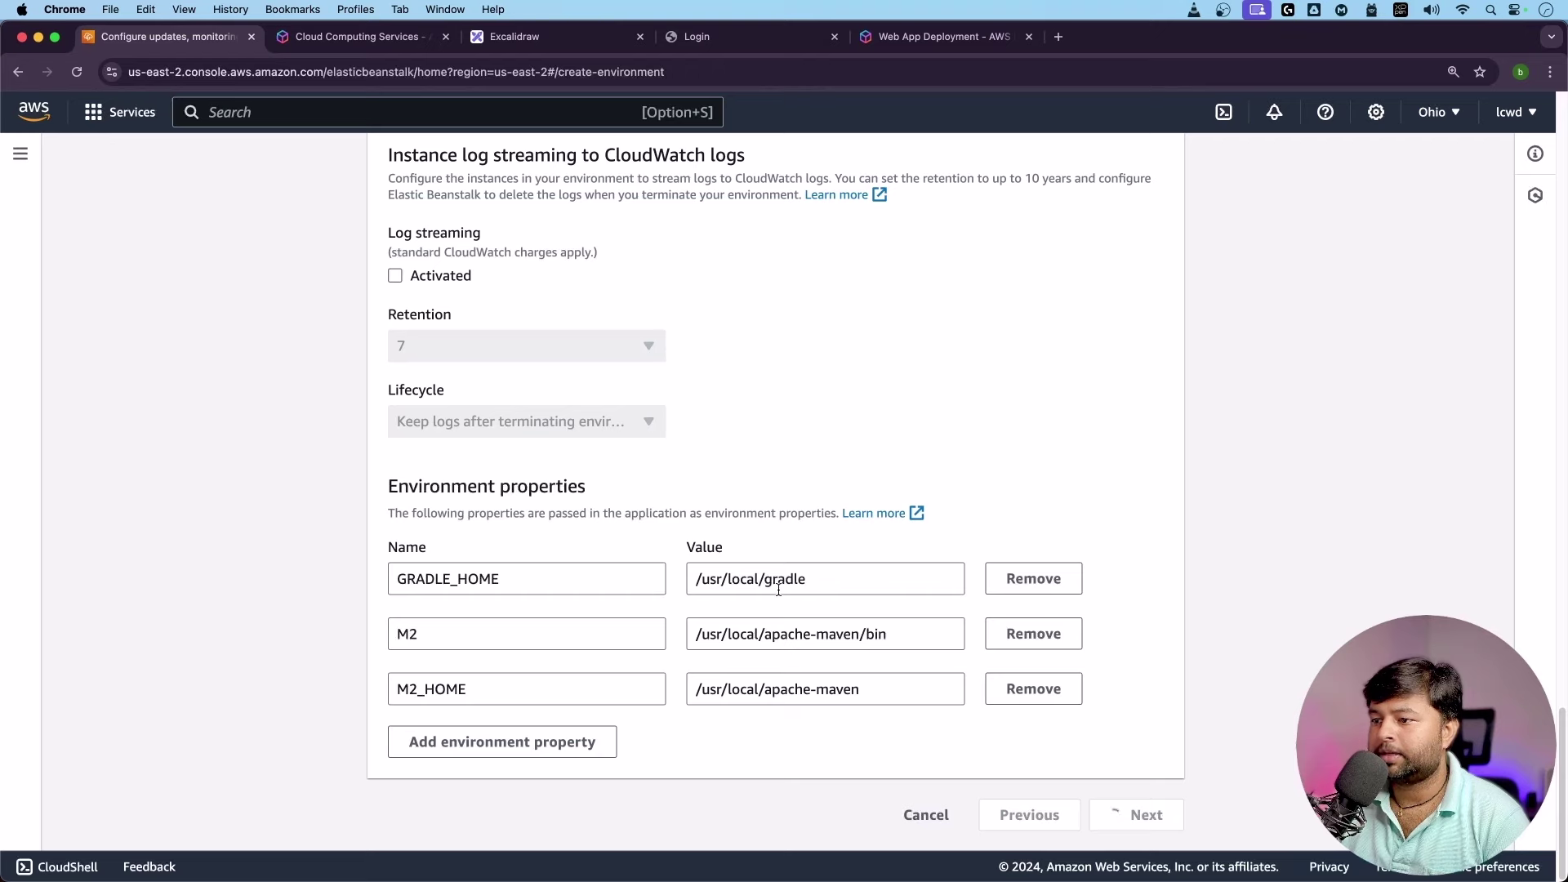
pyautogui.scroll(-20, 498, 400)
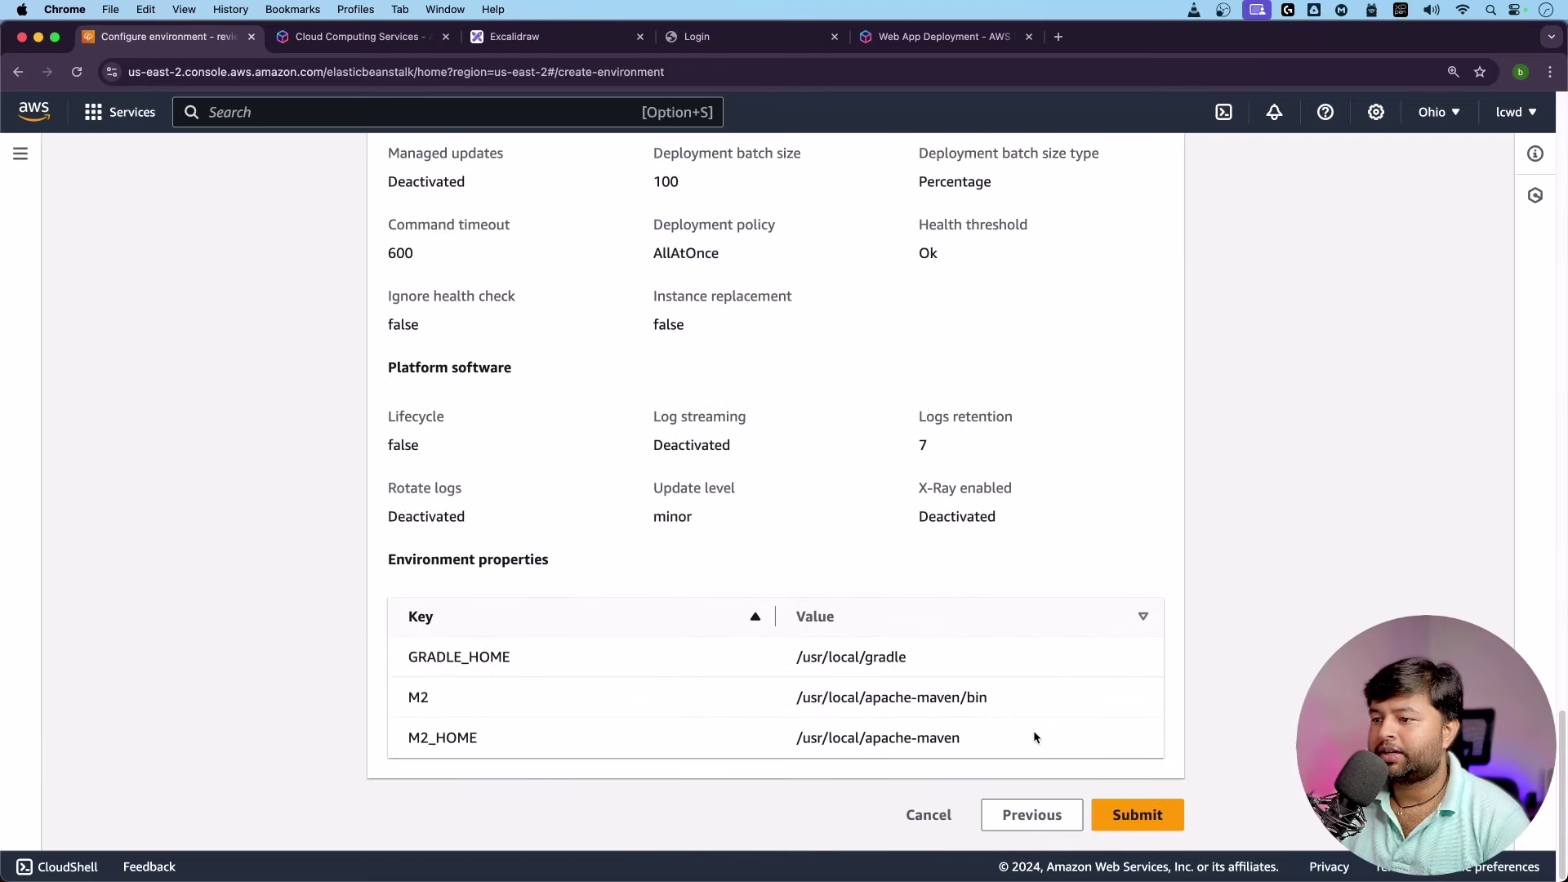
pyautogui.click(1138, 814)
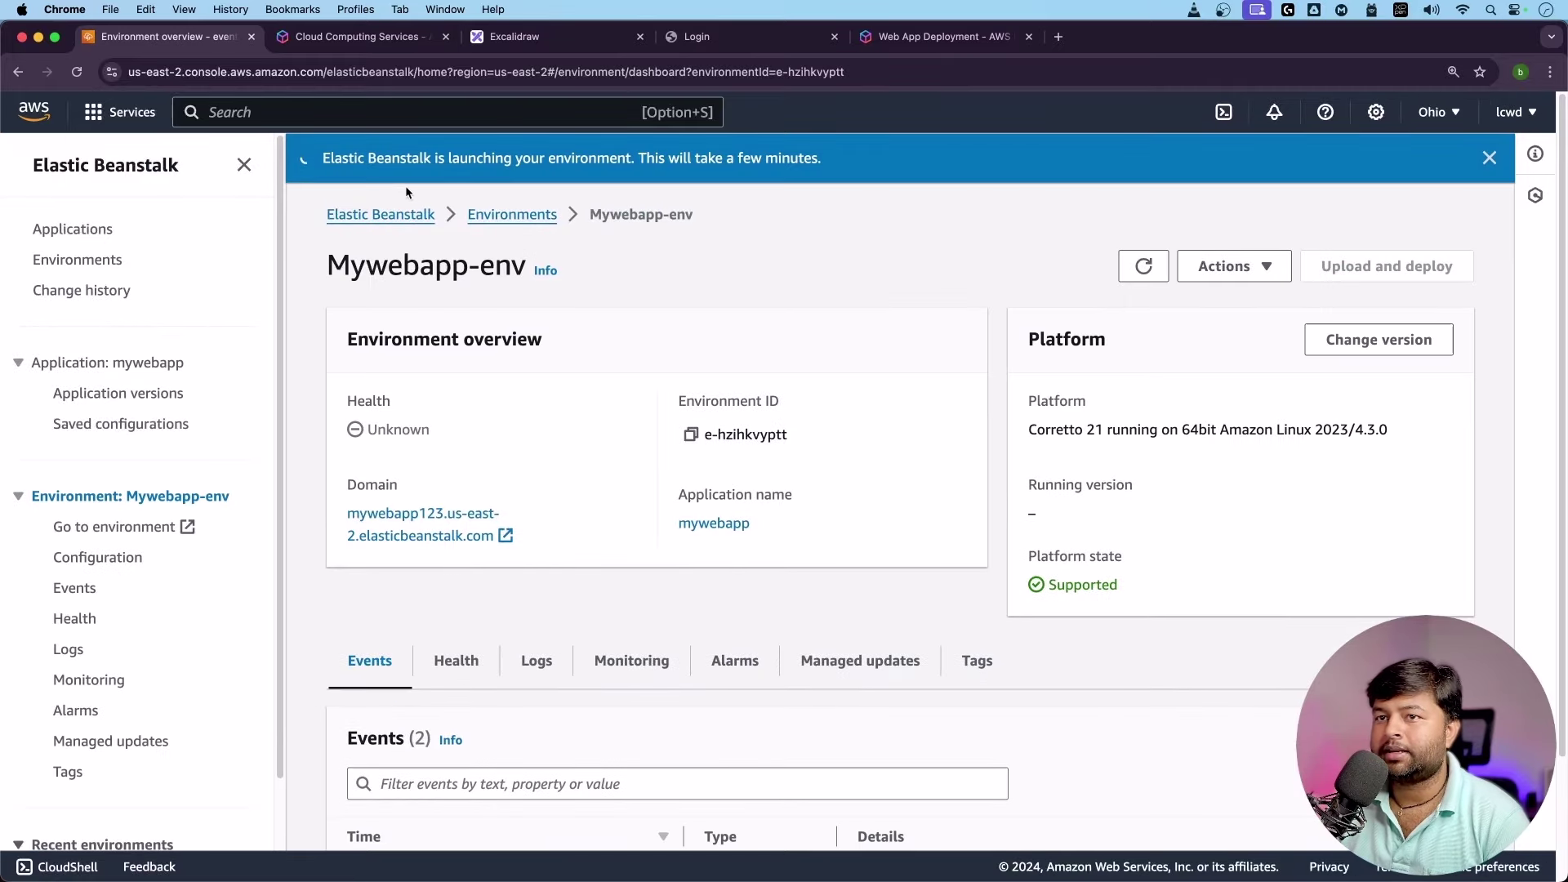
# Follow the launch of Mywebapp-env through its status message and event log until the launch completes.
pyautogui.moveTo(631, 157); pyautogui.dragTo(314, 173)
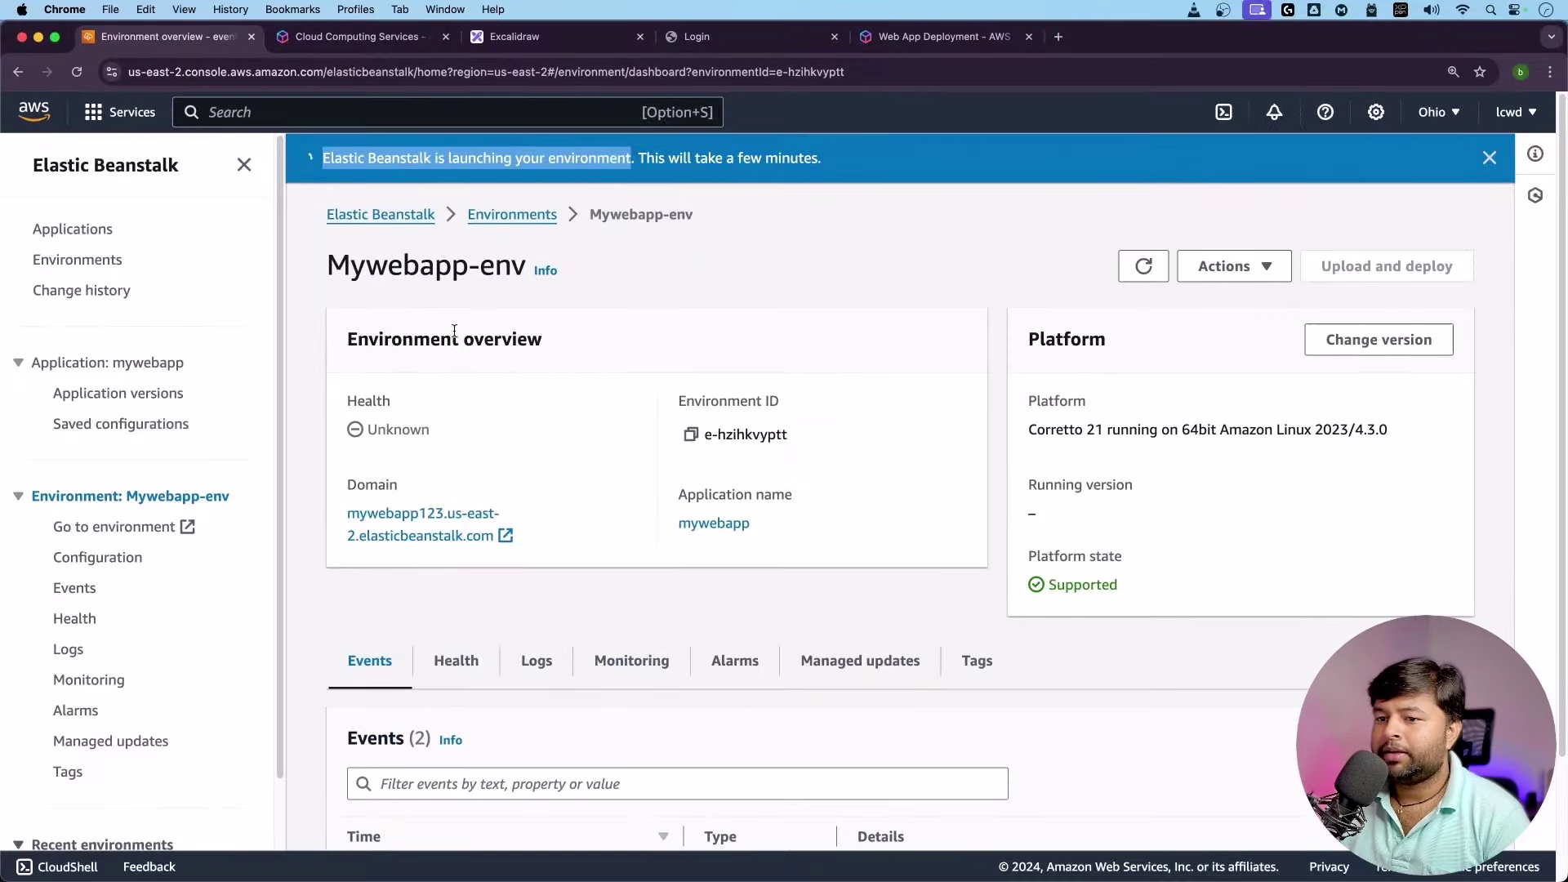
pyautogui.scroll(-4, 484, 360)
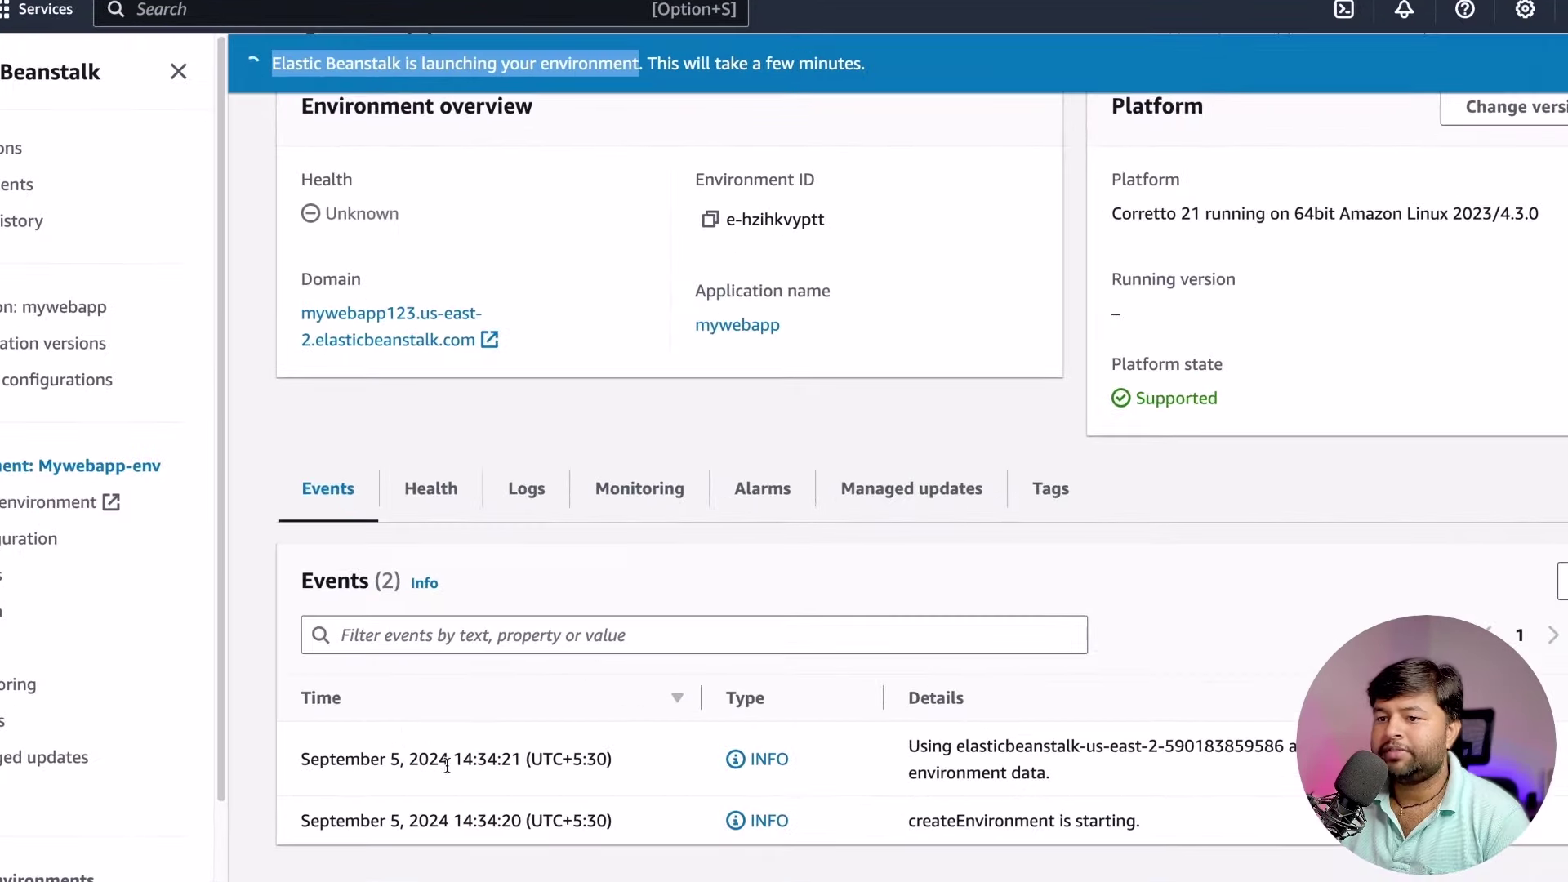
pyautogui.moveTo(371, 743); pyautogui.dragTo(565, 748)
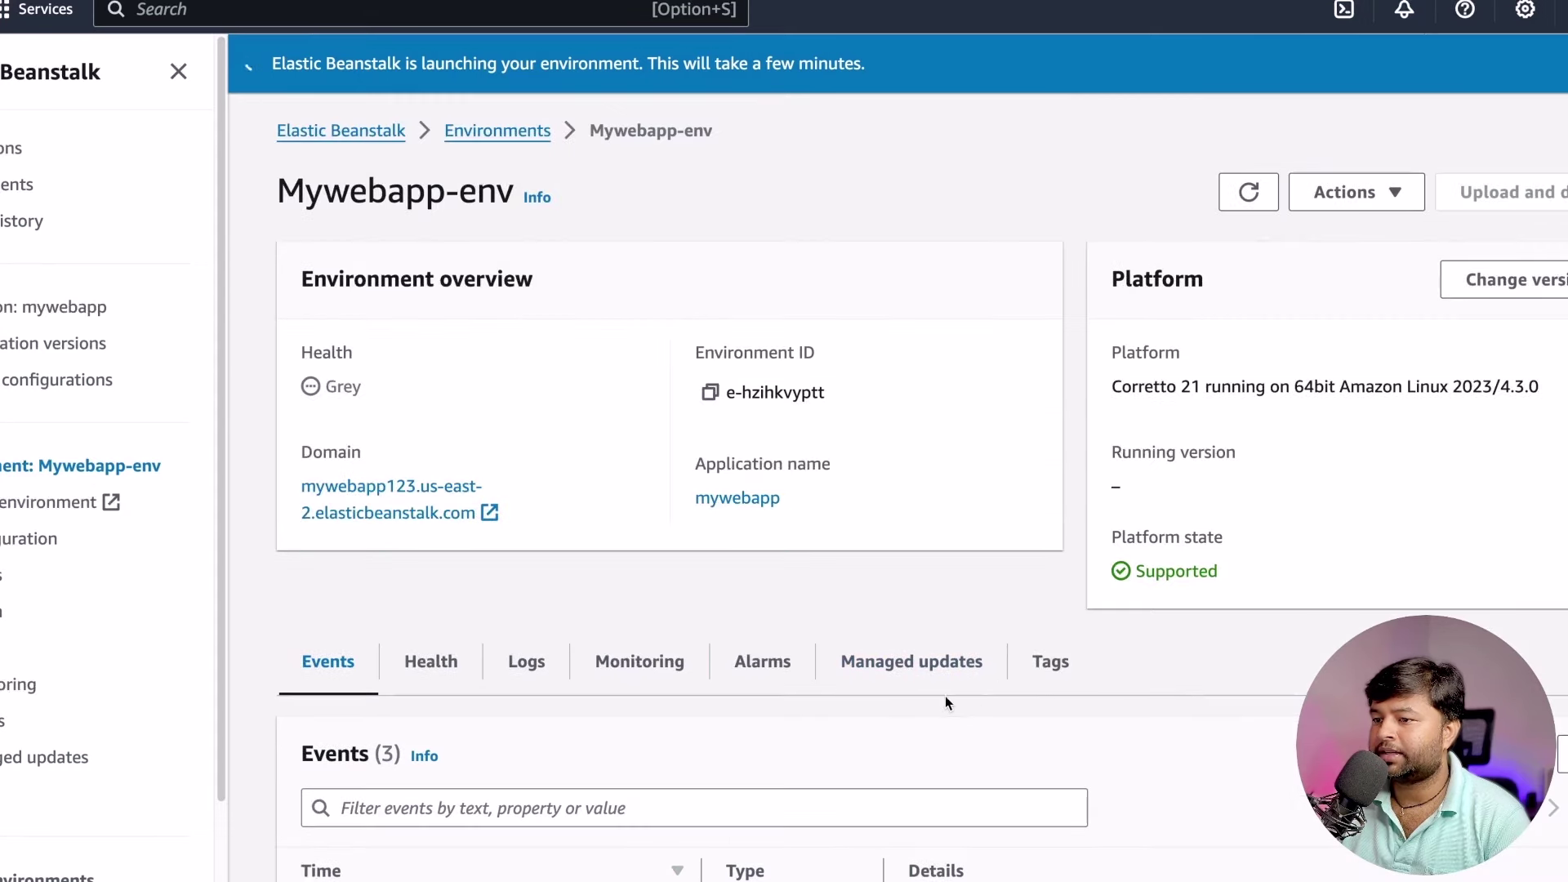
pyautogui.scroll(-3, 801, 693)
pyautogui.click(919, 696)
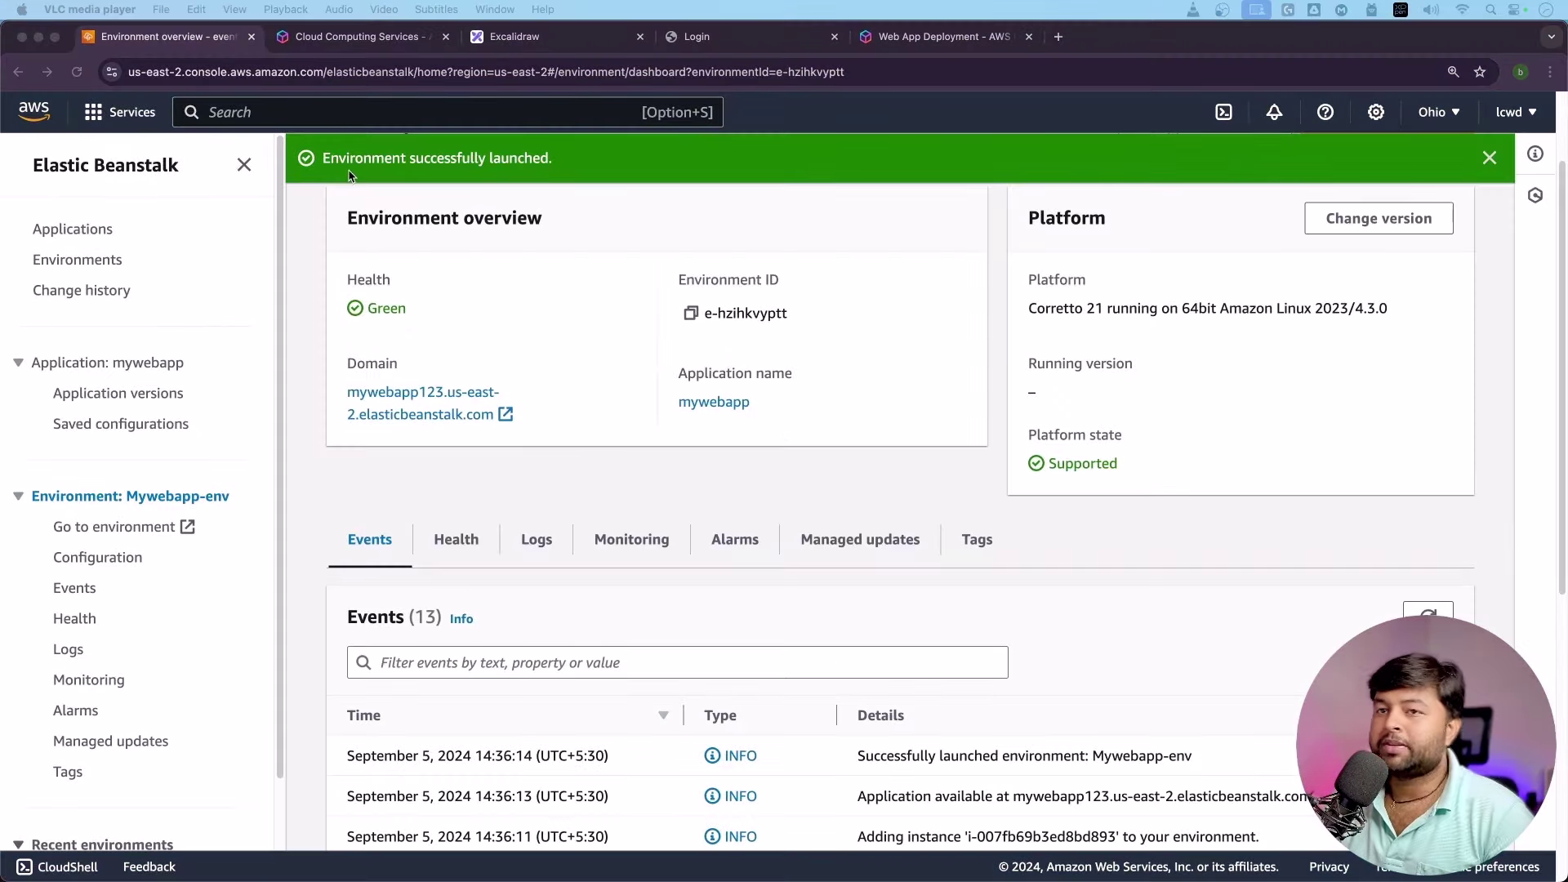
pyautogui.click(419, 166)
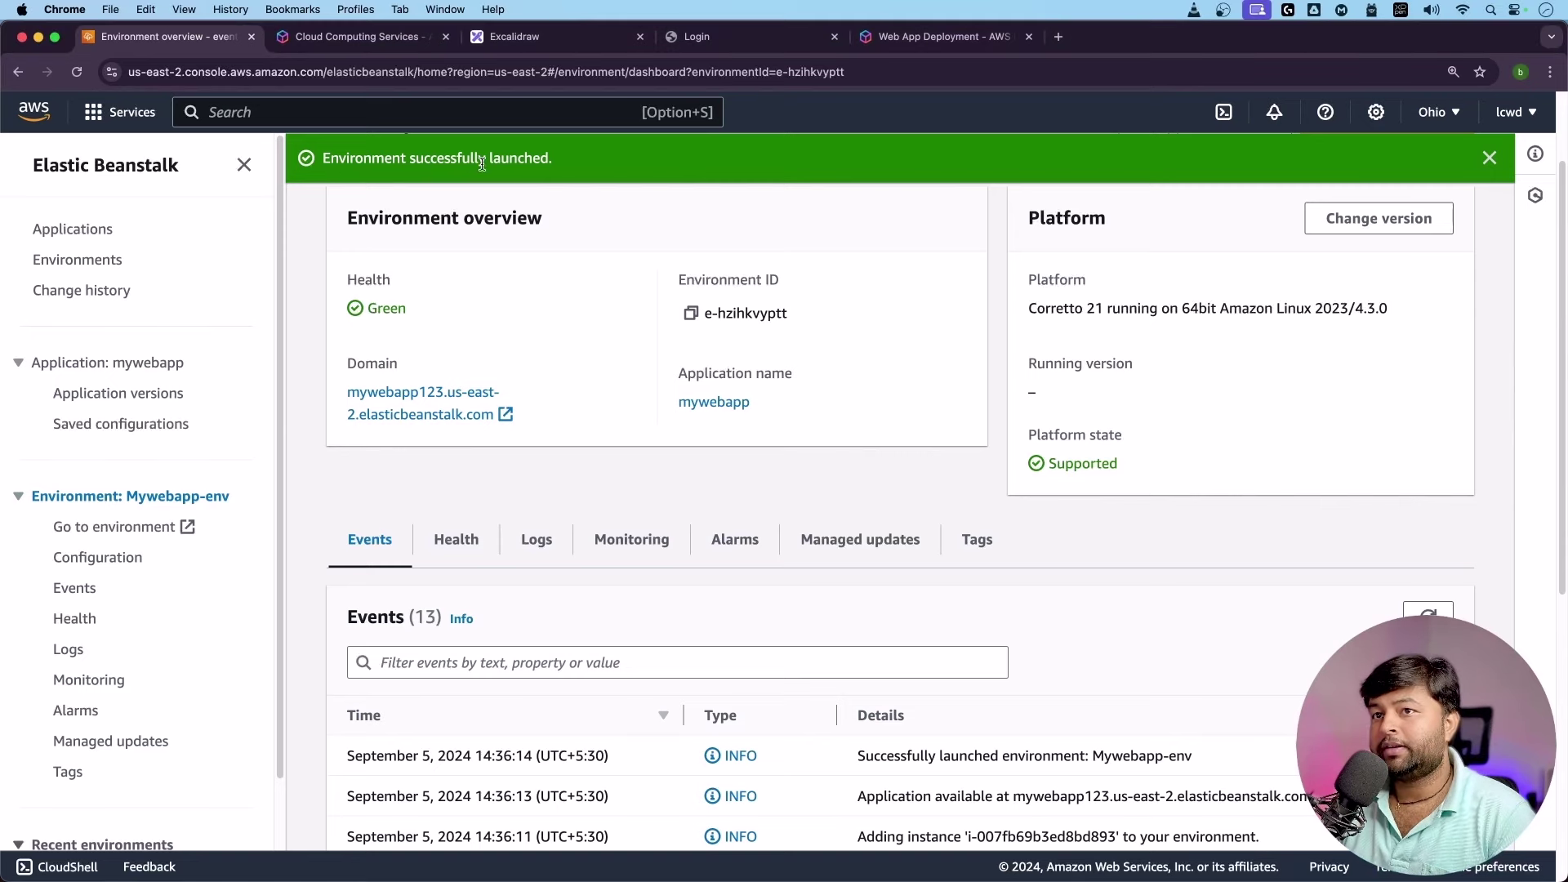
pyautogui.moveTo(557, 164); pyautogui.dragTo(318, 163)
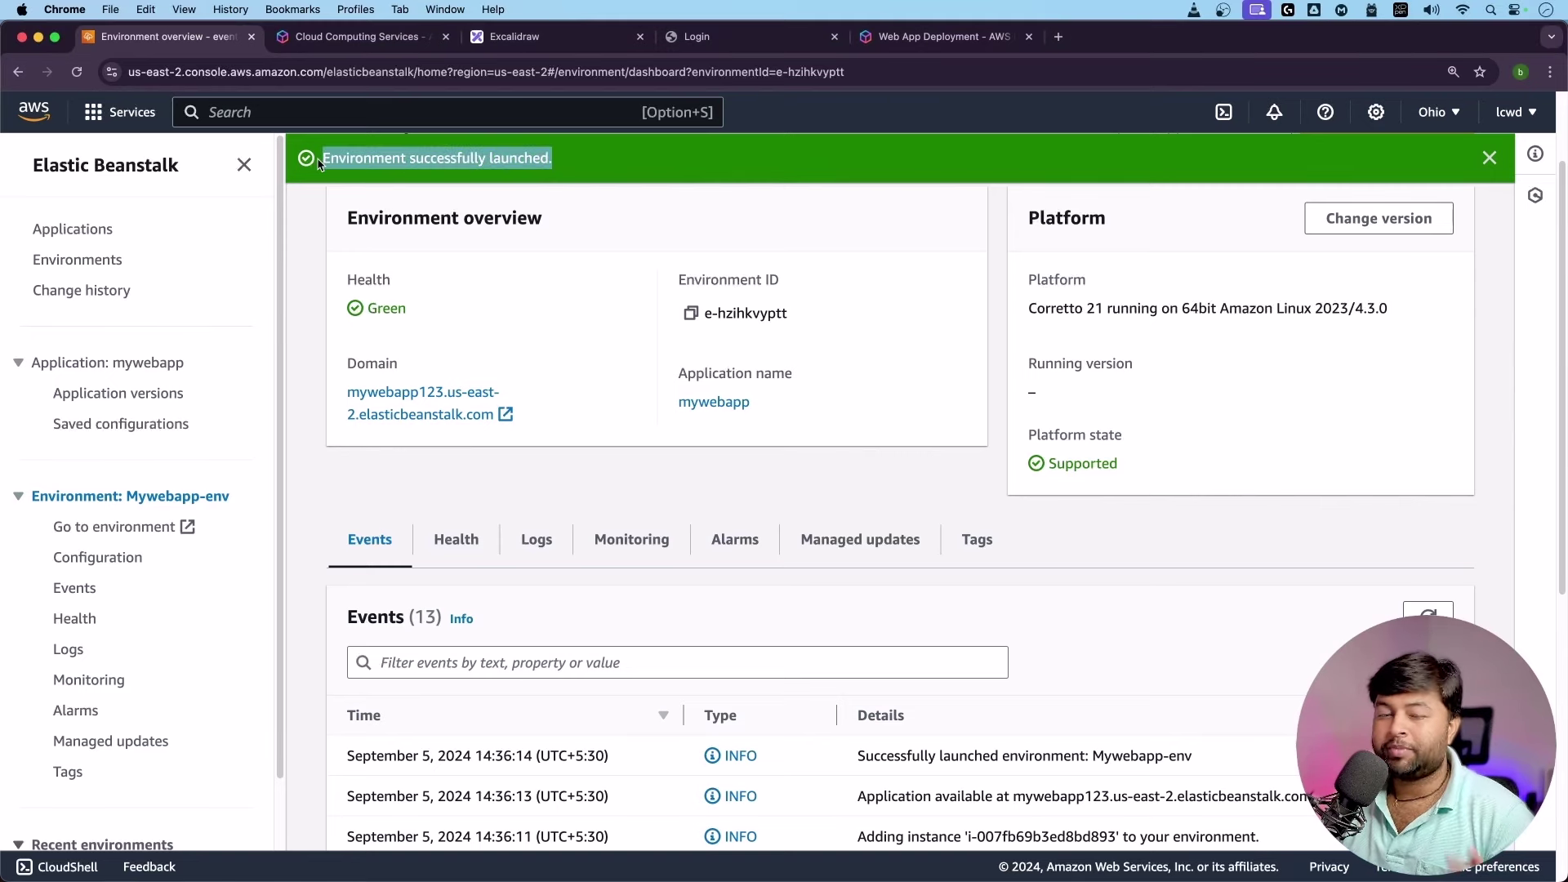
# Check the applications and environments lists, open Mywebapp-env and examine its environment overview.
pyautogui.click(92, 236)
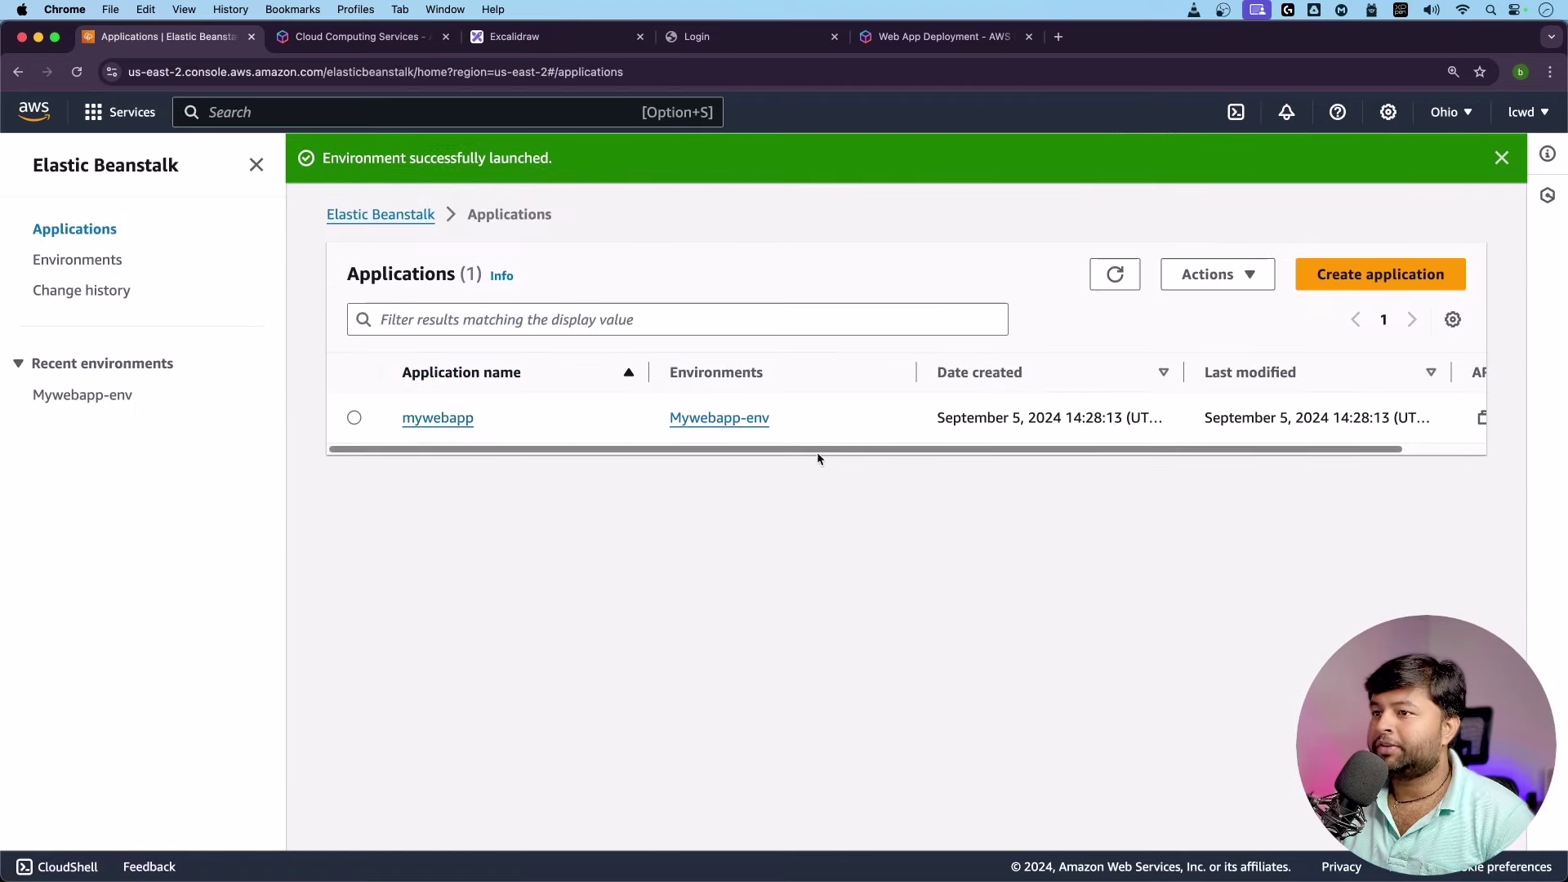
pyautogui.moveTo(819, 452); pyautogui.dragTo(893, 455)
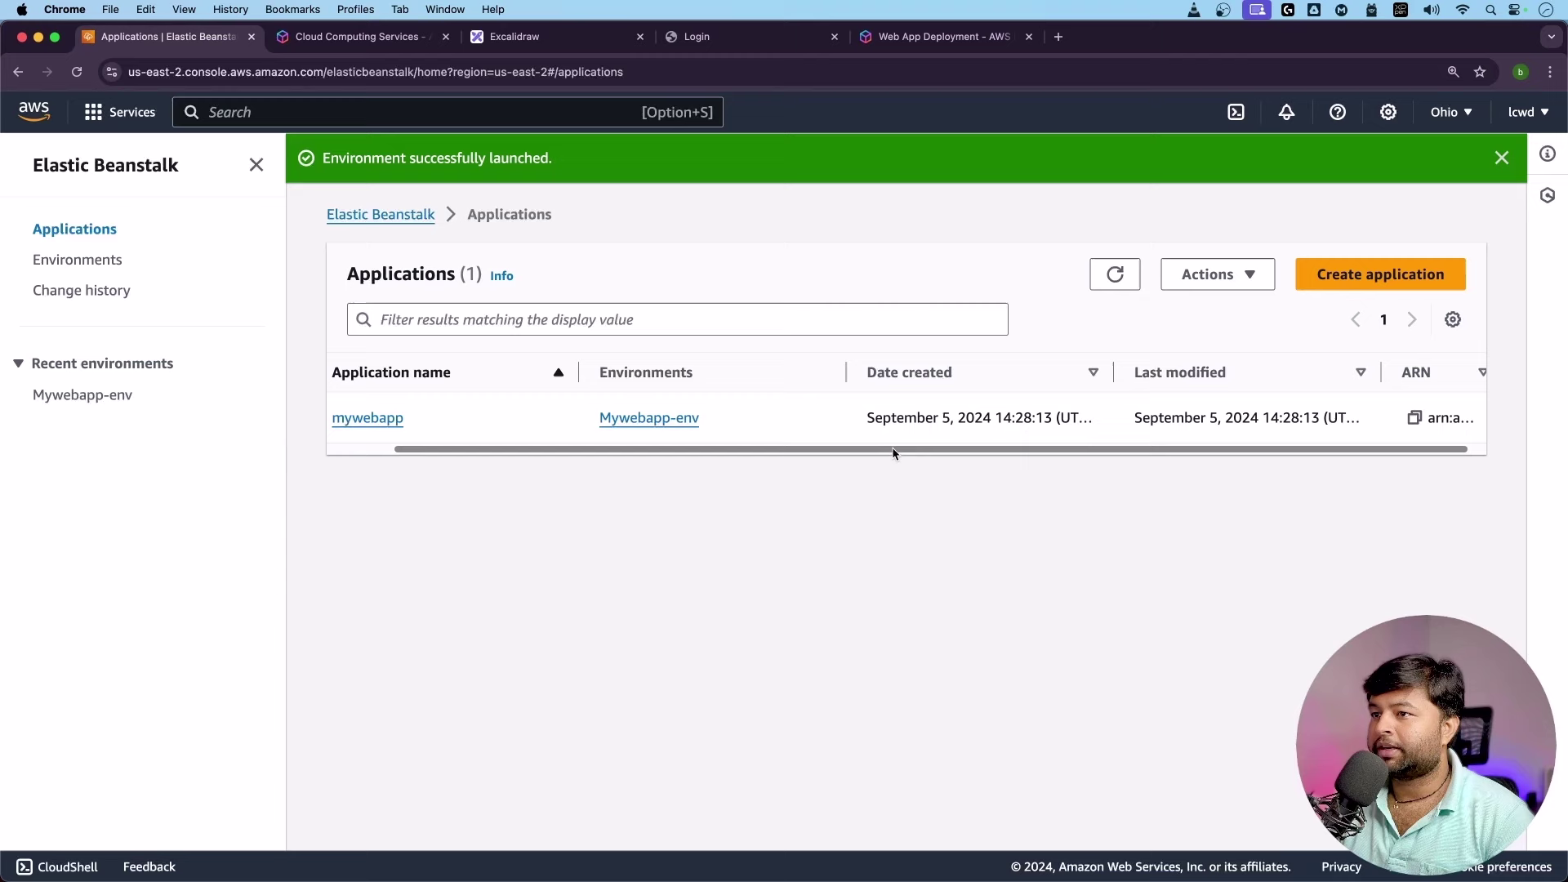
pyautogui.click(67, 260)
pyautogui.click(467, 440)
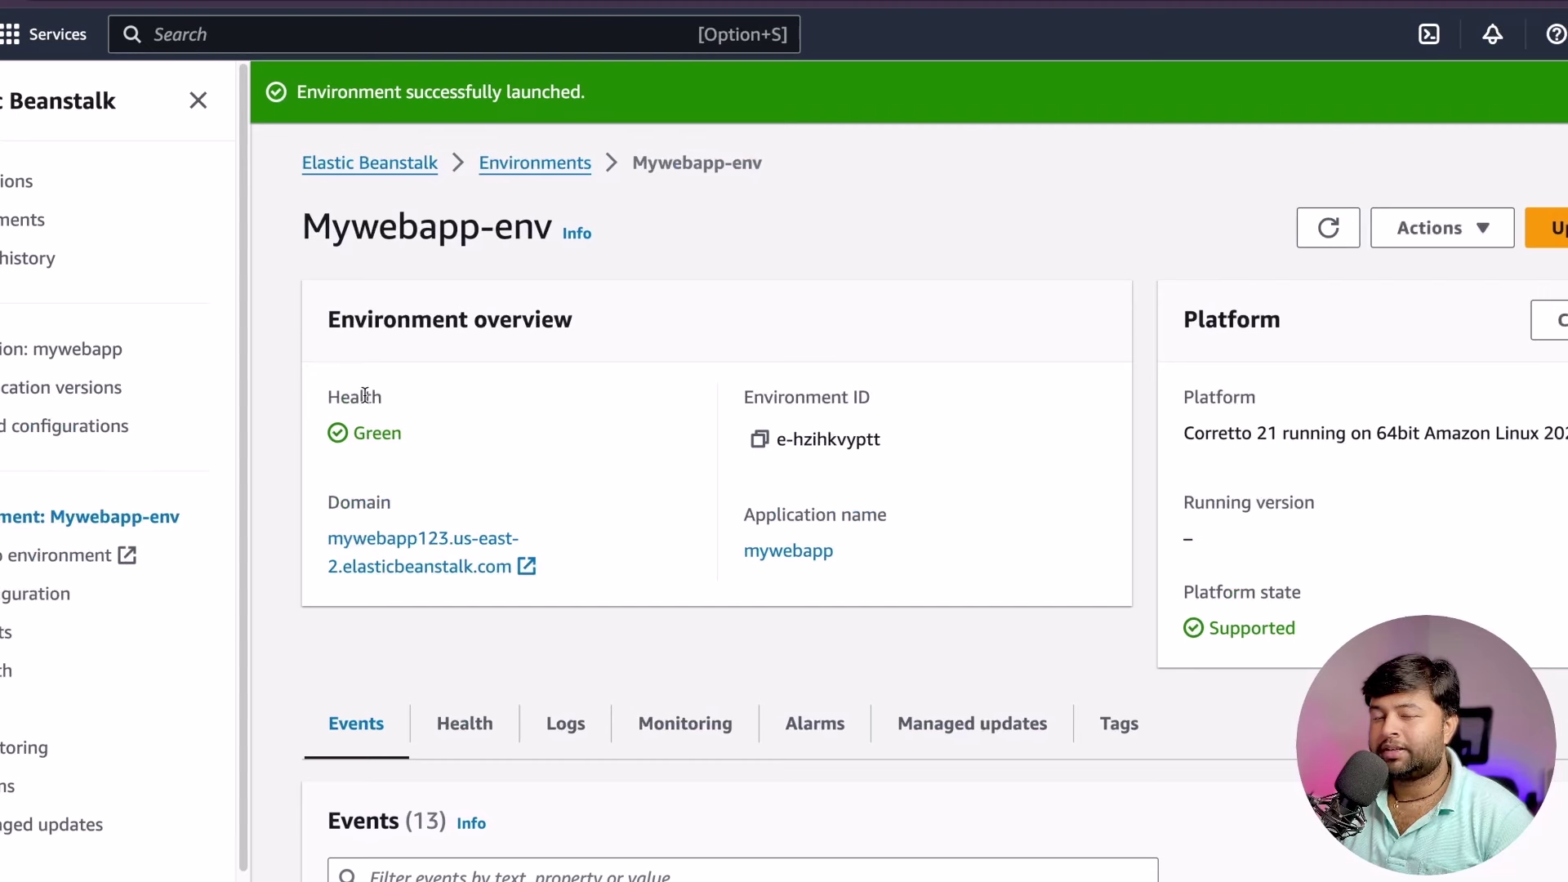
pyautogui.moveTo(338, 357); pyautogui.dragTo(573, 323)
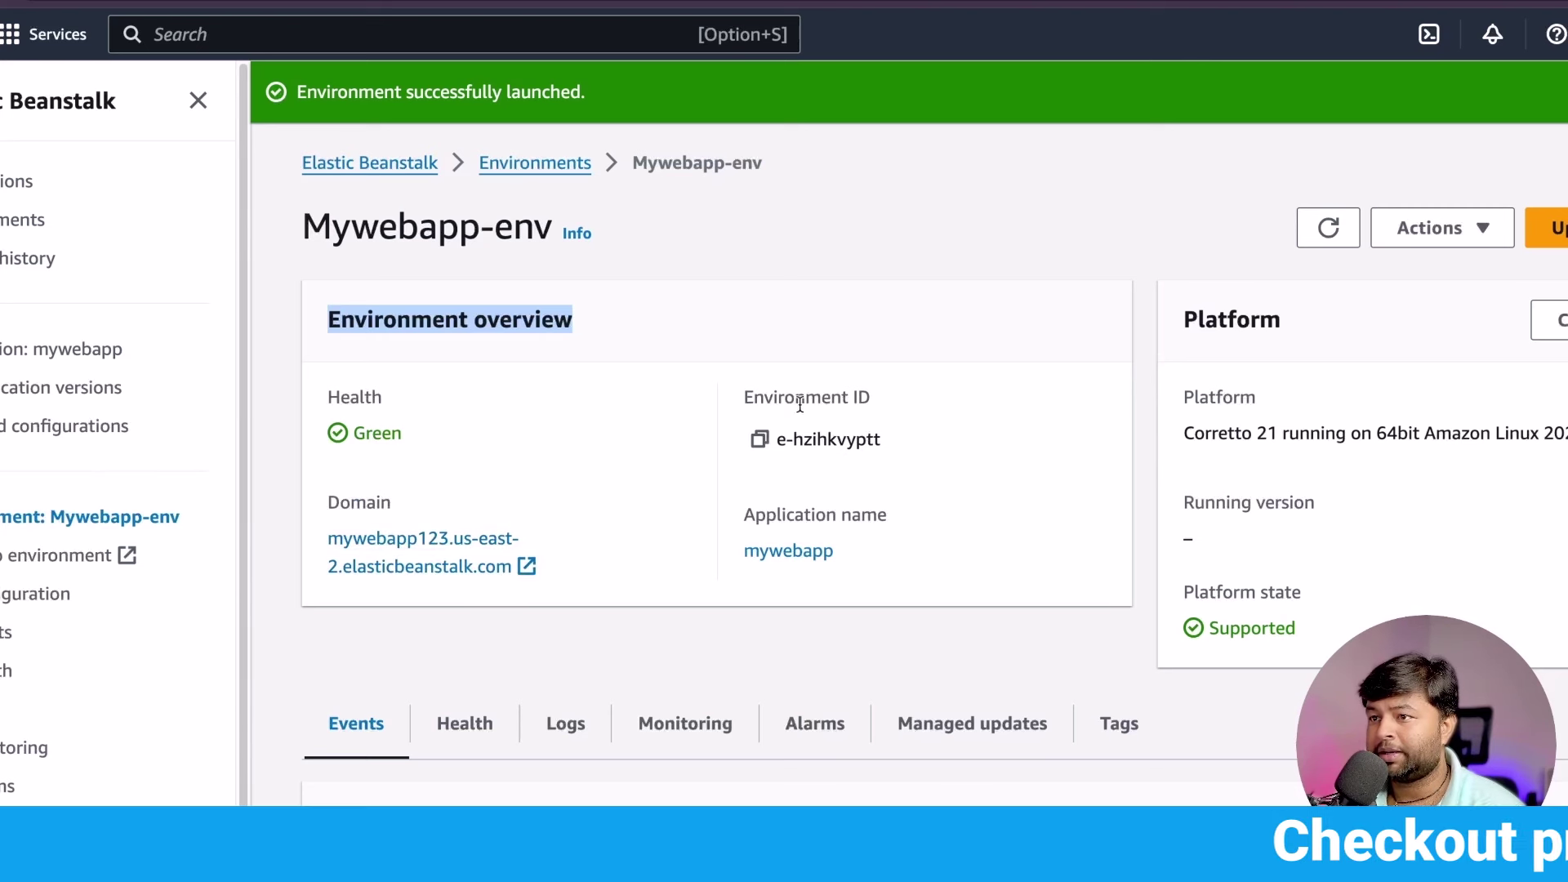
pyautogui.moveTo(754, 515); pyautogui.dragTo(842, 516)
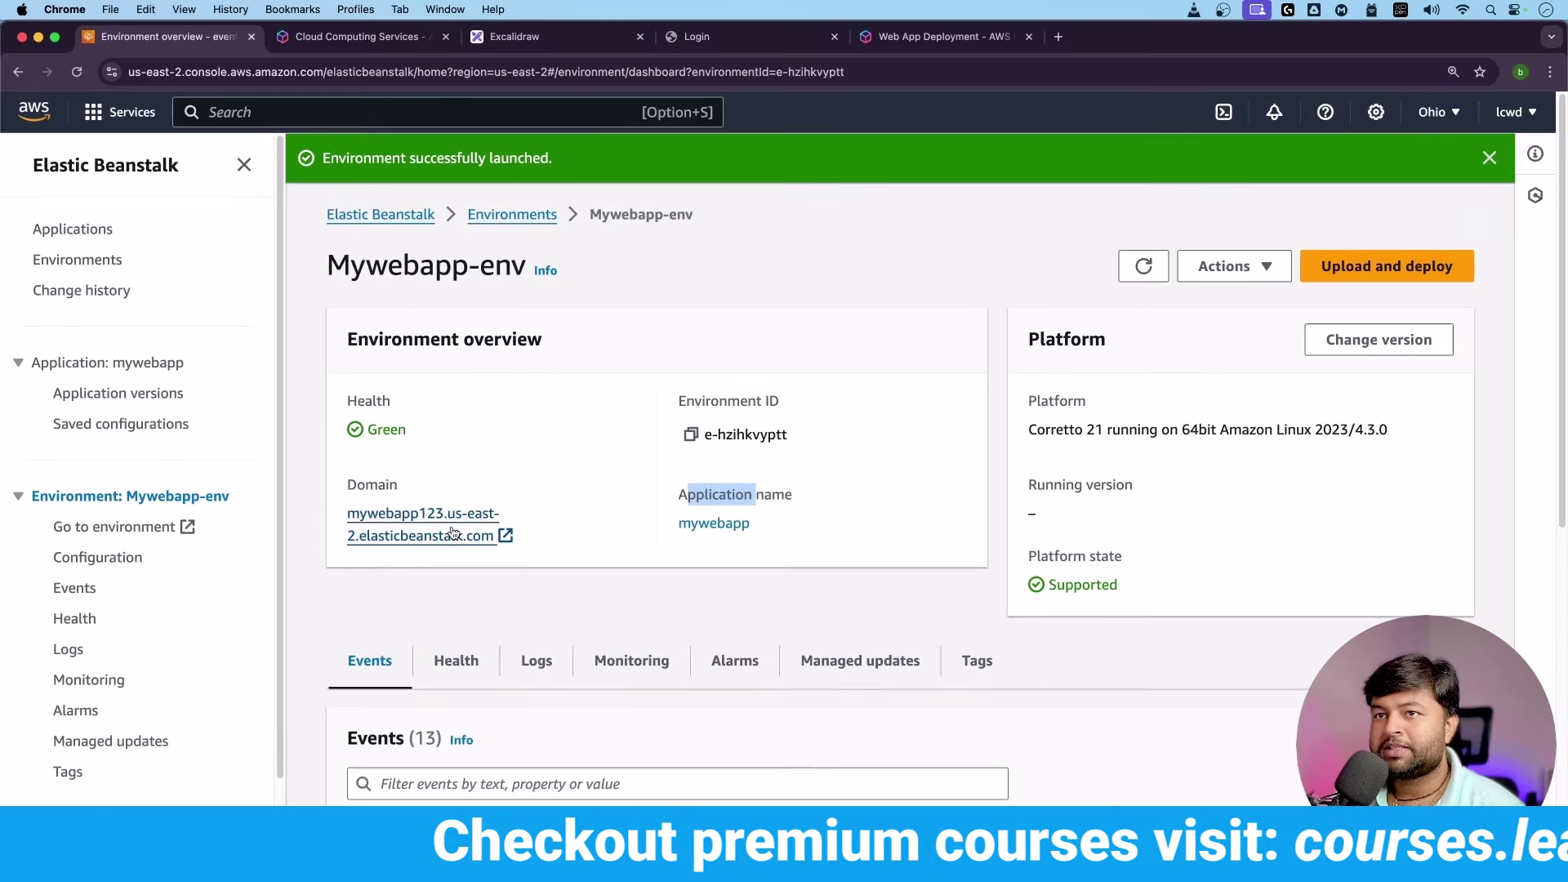
# Open the environment's domain, read the sample application page, and return to the Mywebapp-env overview.
pyautogui.click(454, 534)
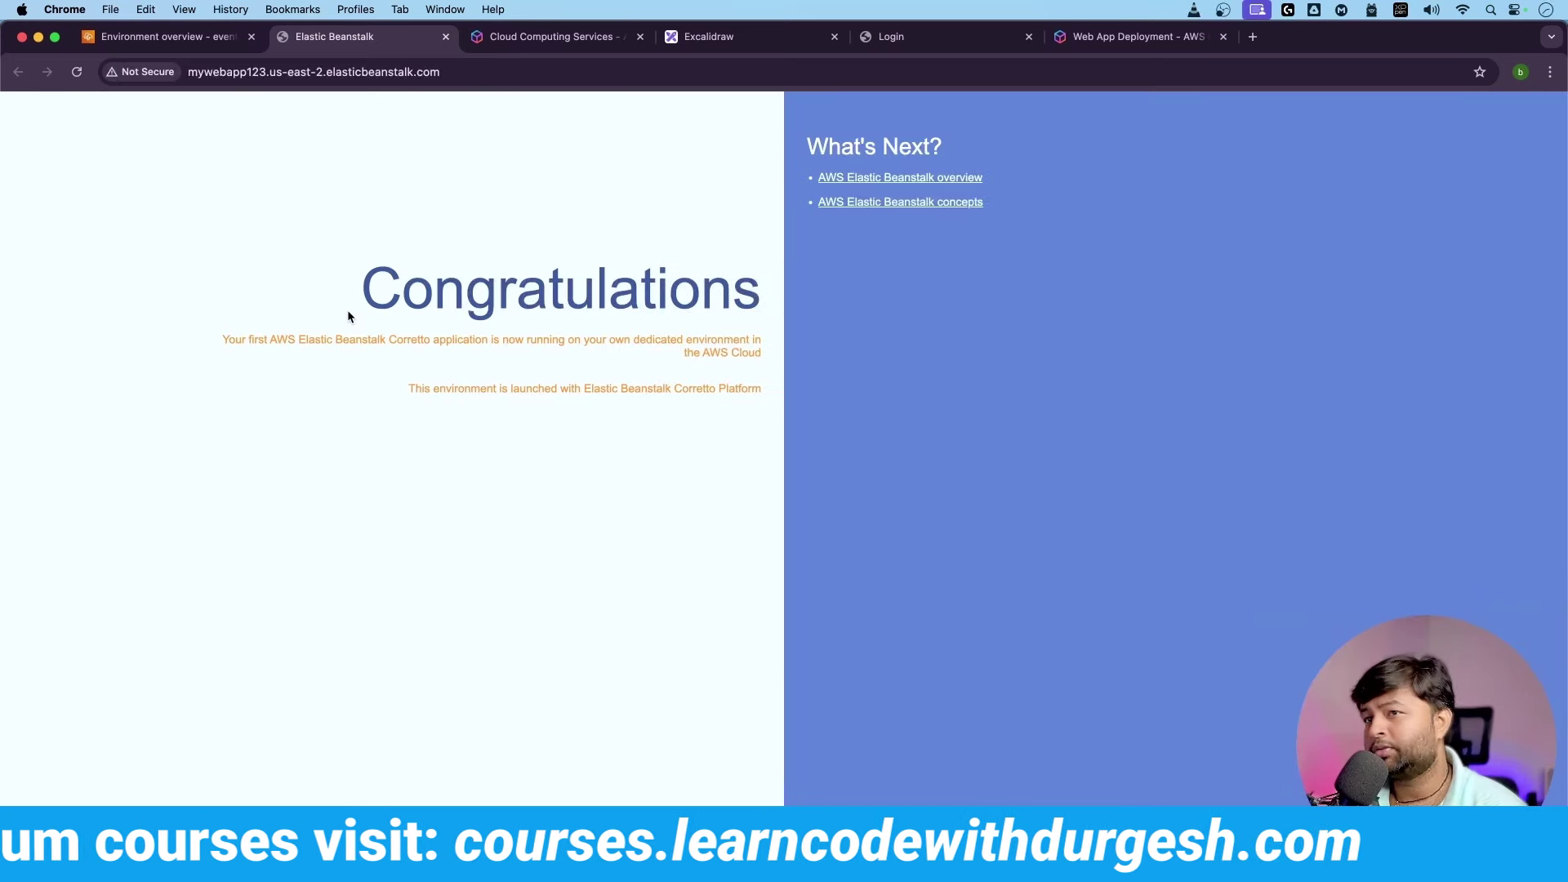
pyautogui.moveTo(640, 290); pyautogui.dragTo(401, 290)
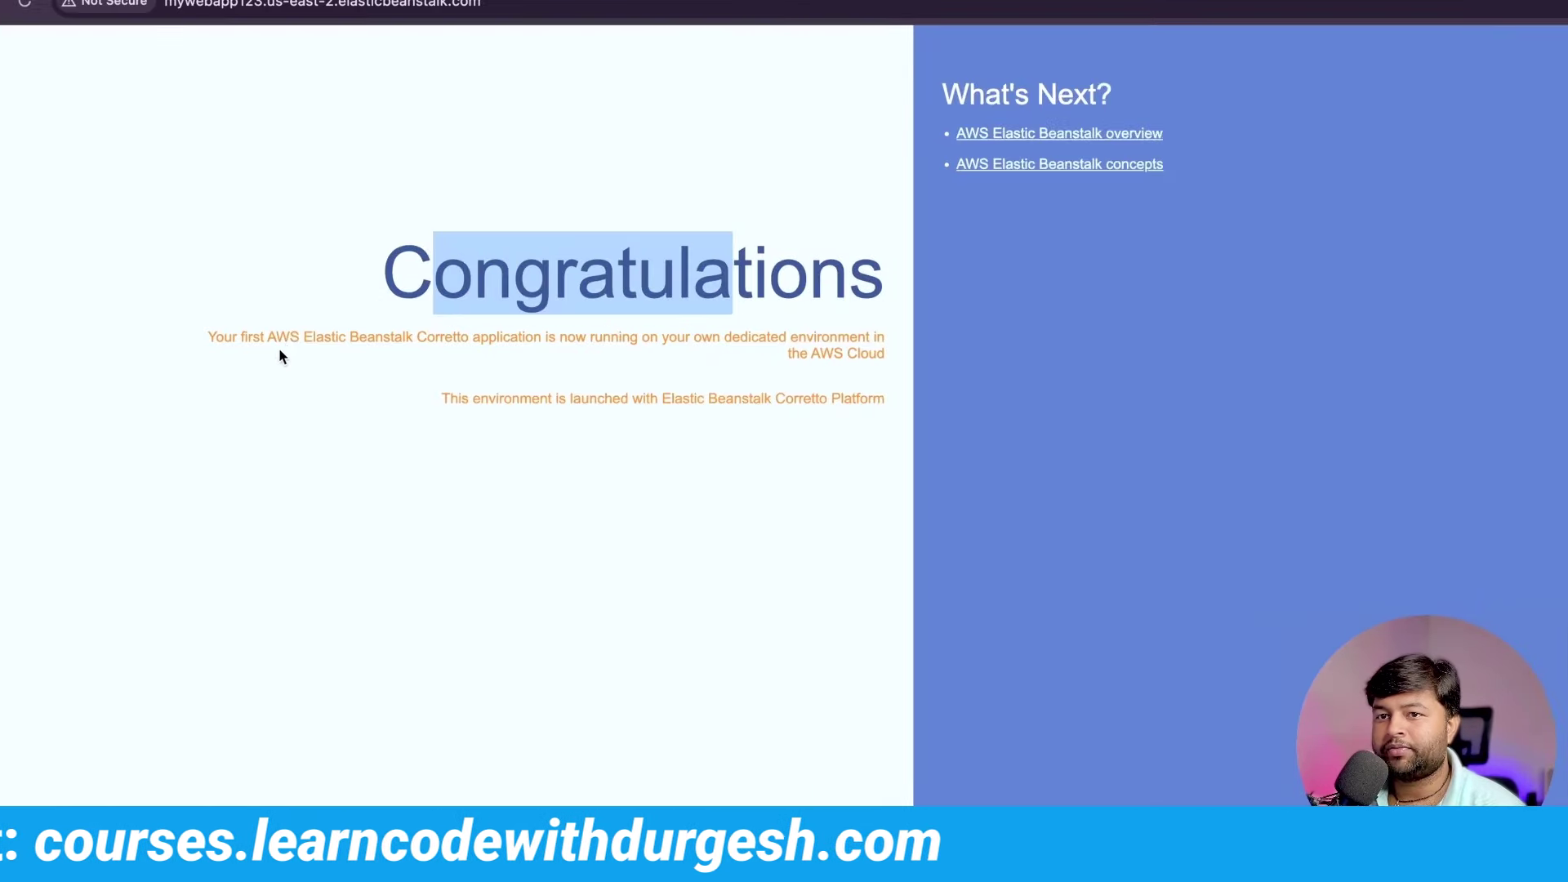
pyautogui.moveTo(304, 338); pyautogui.dragTo(371, 339)
pyautogui.click(501, 339)
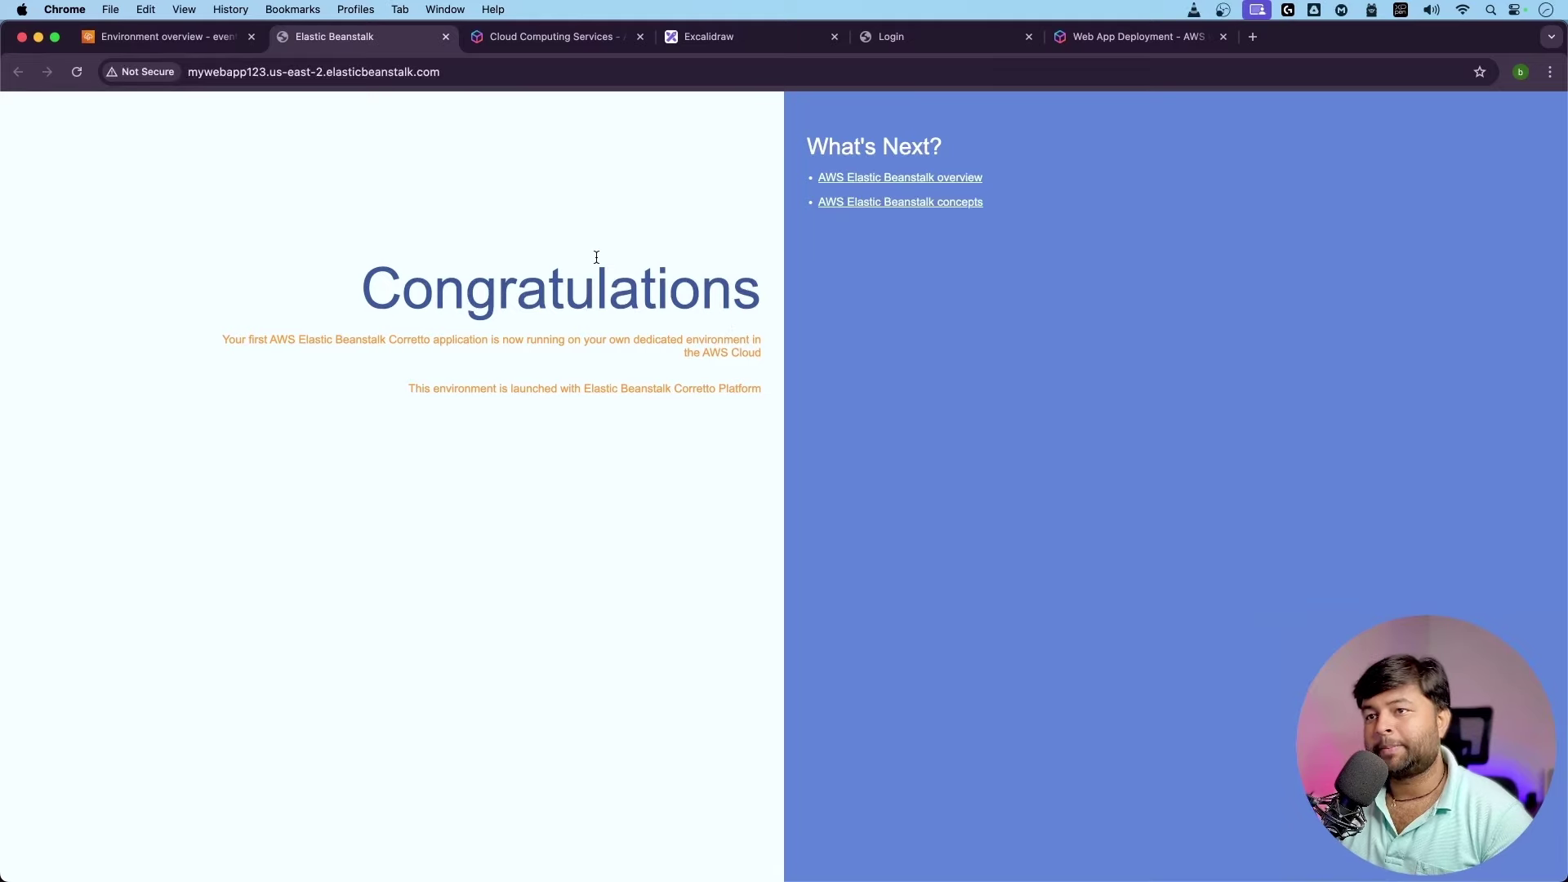
pyautogui.hotkey('ctrl', 'shift', 'Tab')
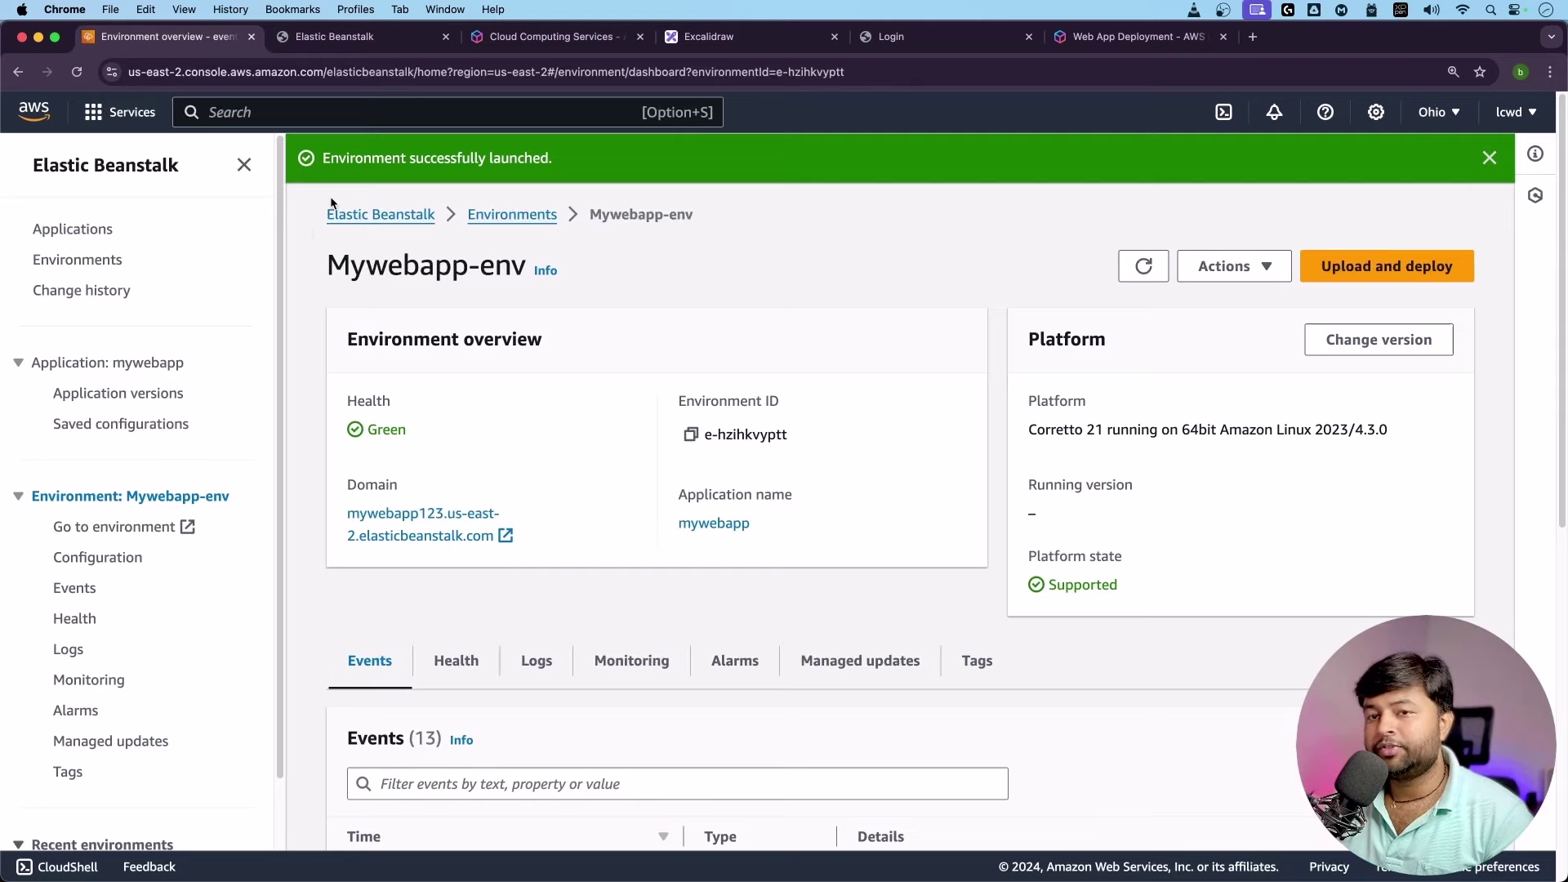
pyautogui.scroll(-5, 462, 359)
pyautogui.scroll(5, 459, 343)
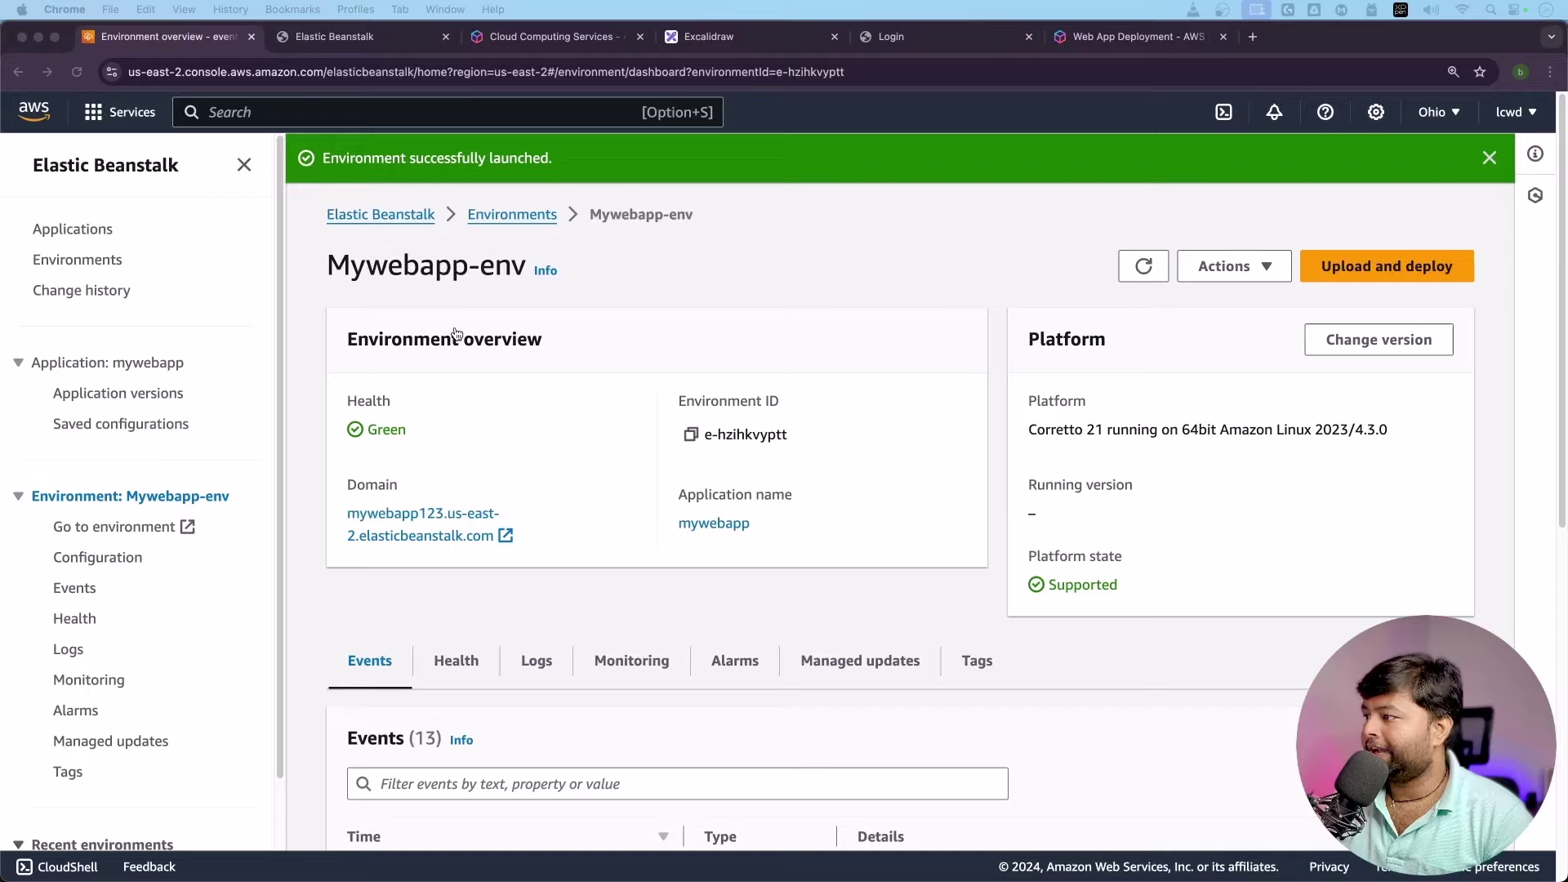
# Check the scm2.0 project in IntelliJ IDEA, then switch back to Chrome and view the locally running app's login page.
pyautogui.press('super+Tab')
pyautogui.click(501, 85)
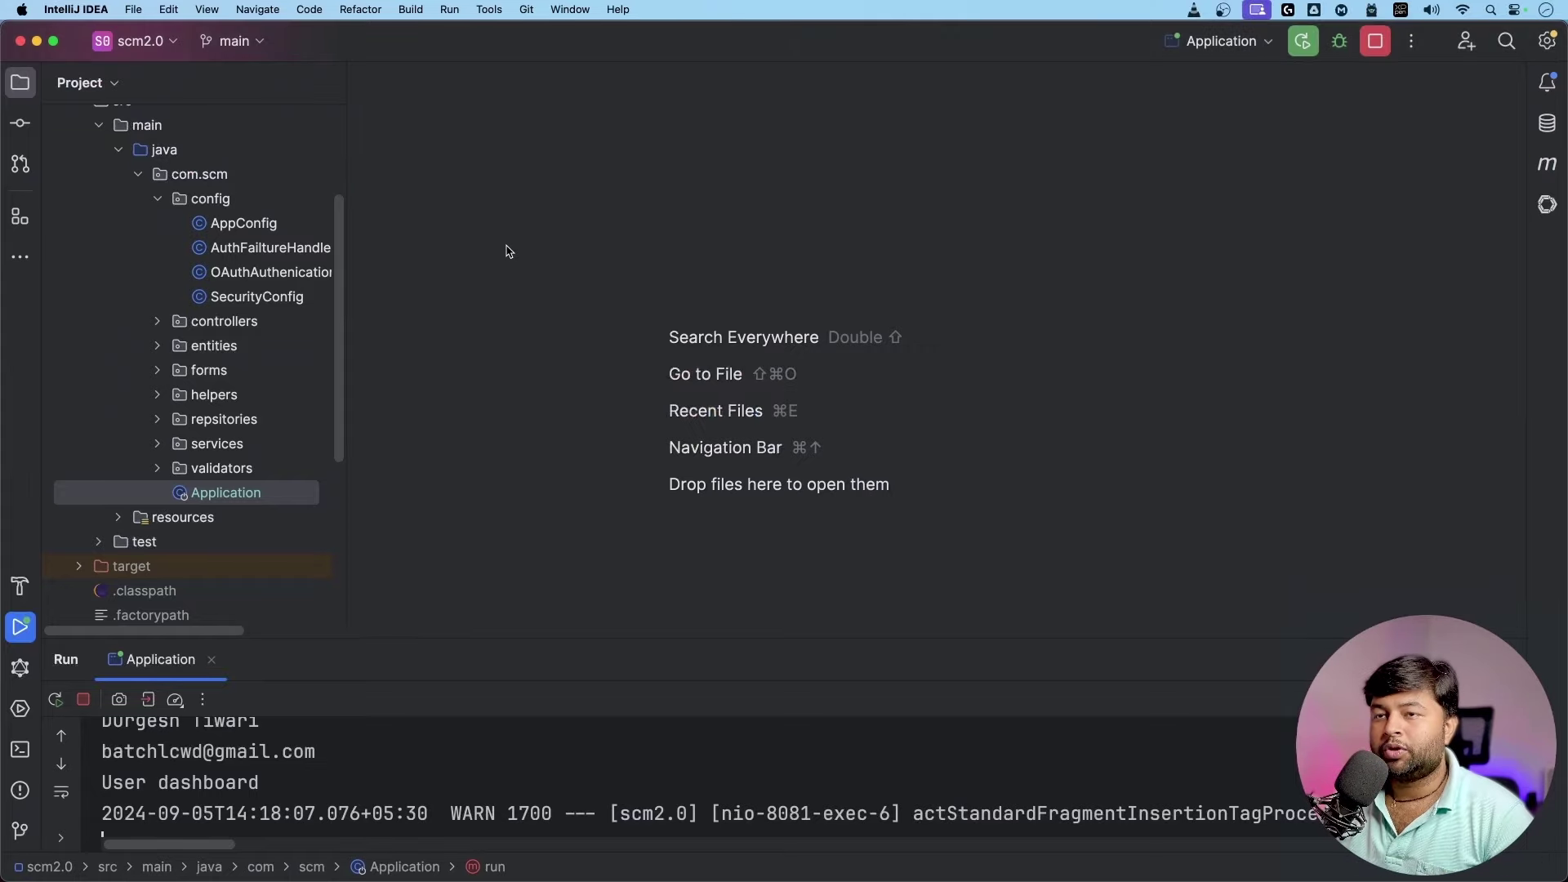
pyautogui.press('super+Tab')
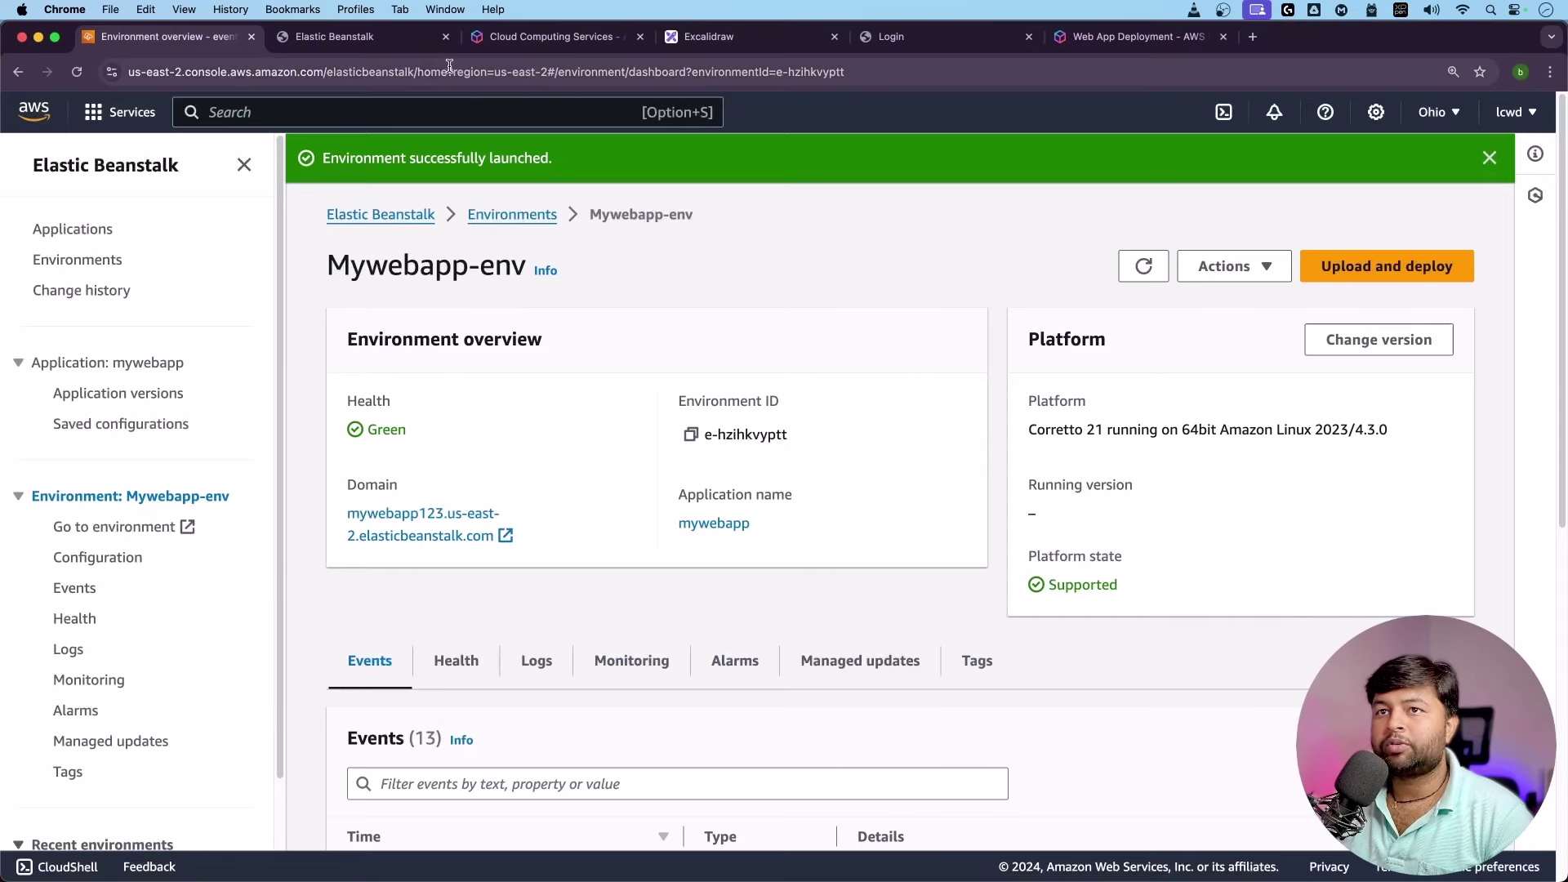
pyautogui.click(335, 37)
pyautogui.click(889, 37)
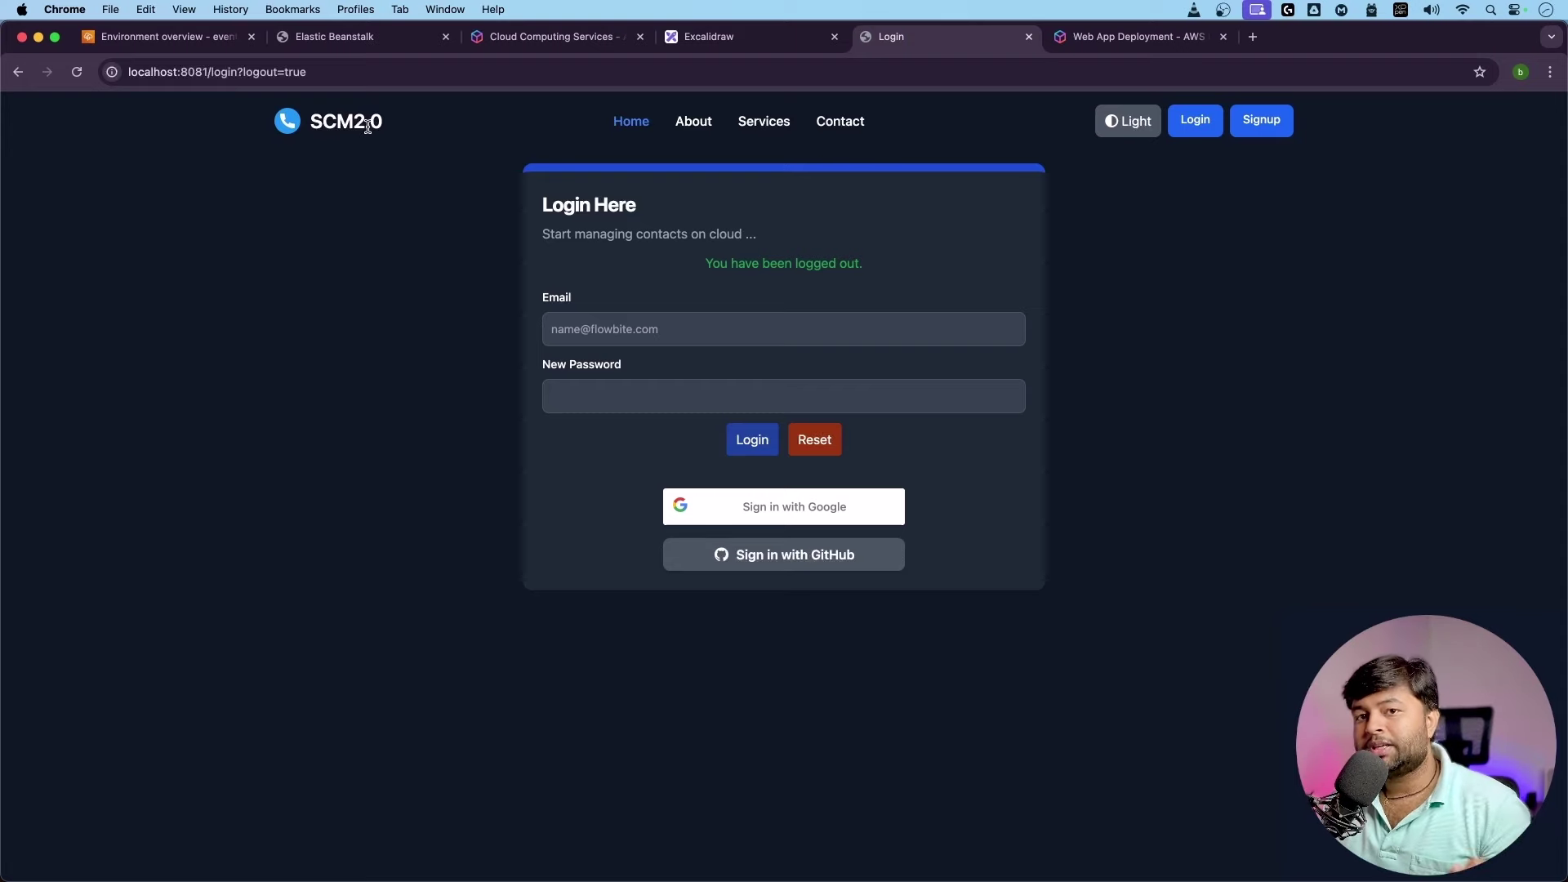
# Return to the Mywebapp-env overview and review the environment's event log.
pyautogui.click(163, 37)
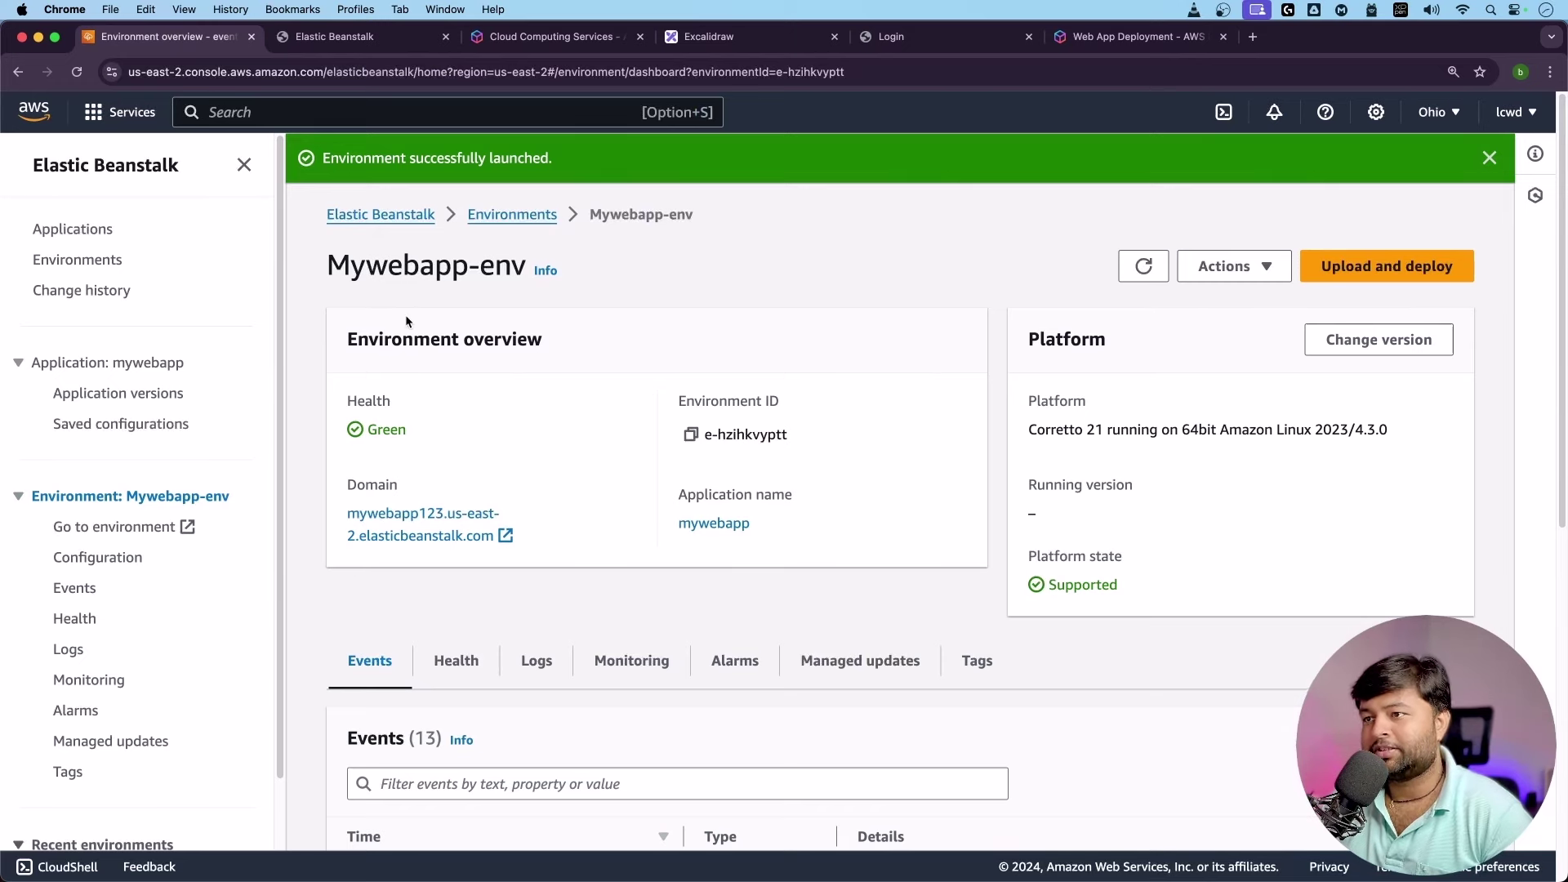
pyautogui.scroll(-8, 433, 367)
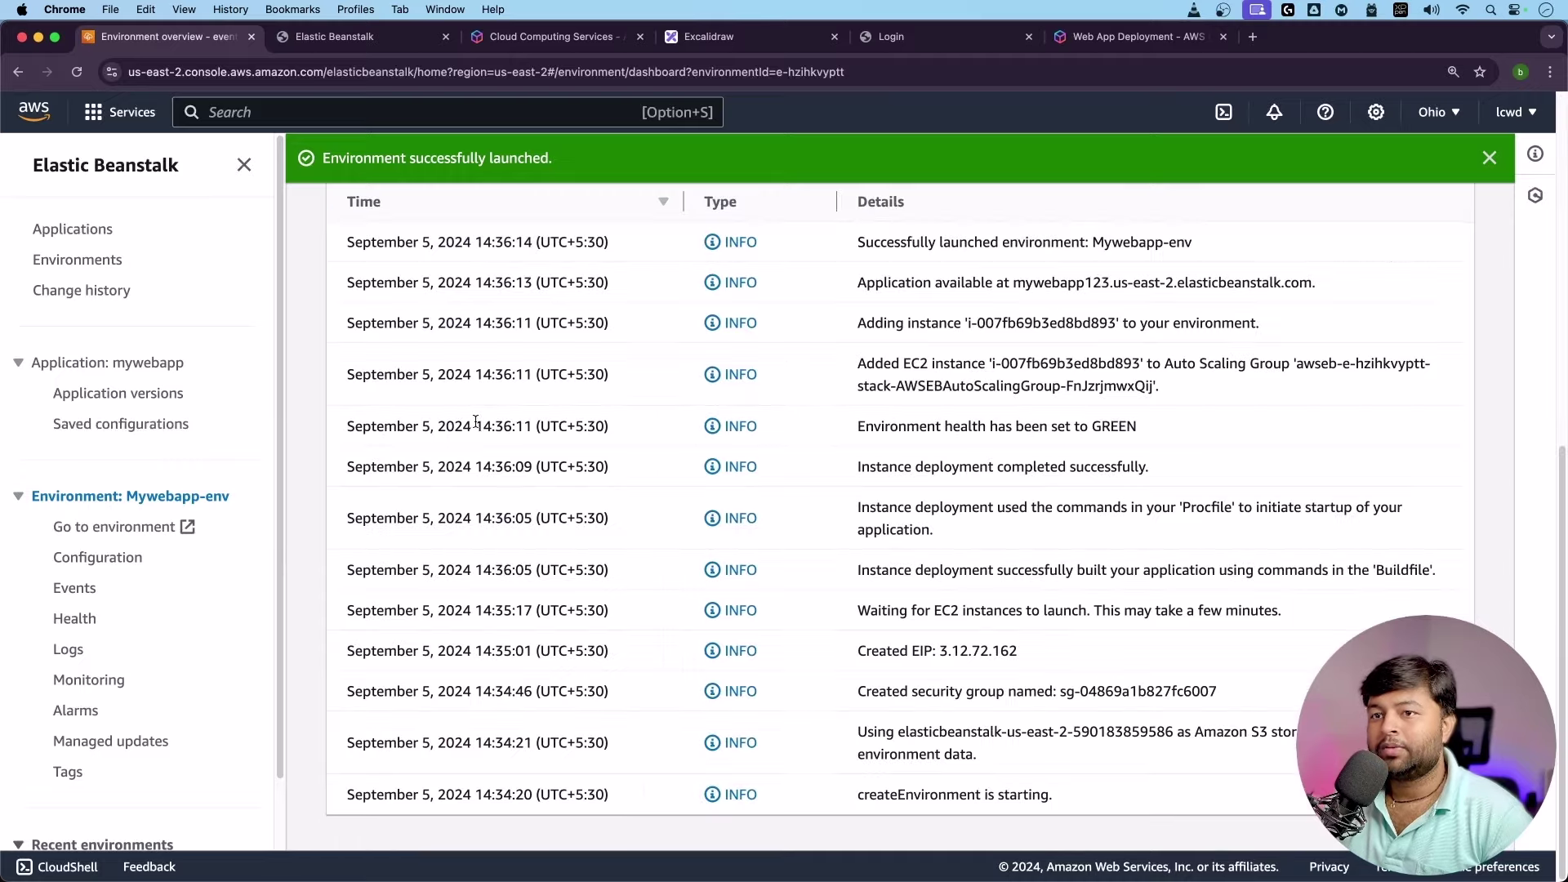
pyautogui.scroll(6, 462, 419)
pyautogui.scroll(-6, 462, 417)
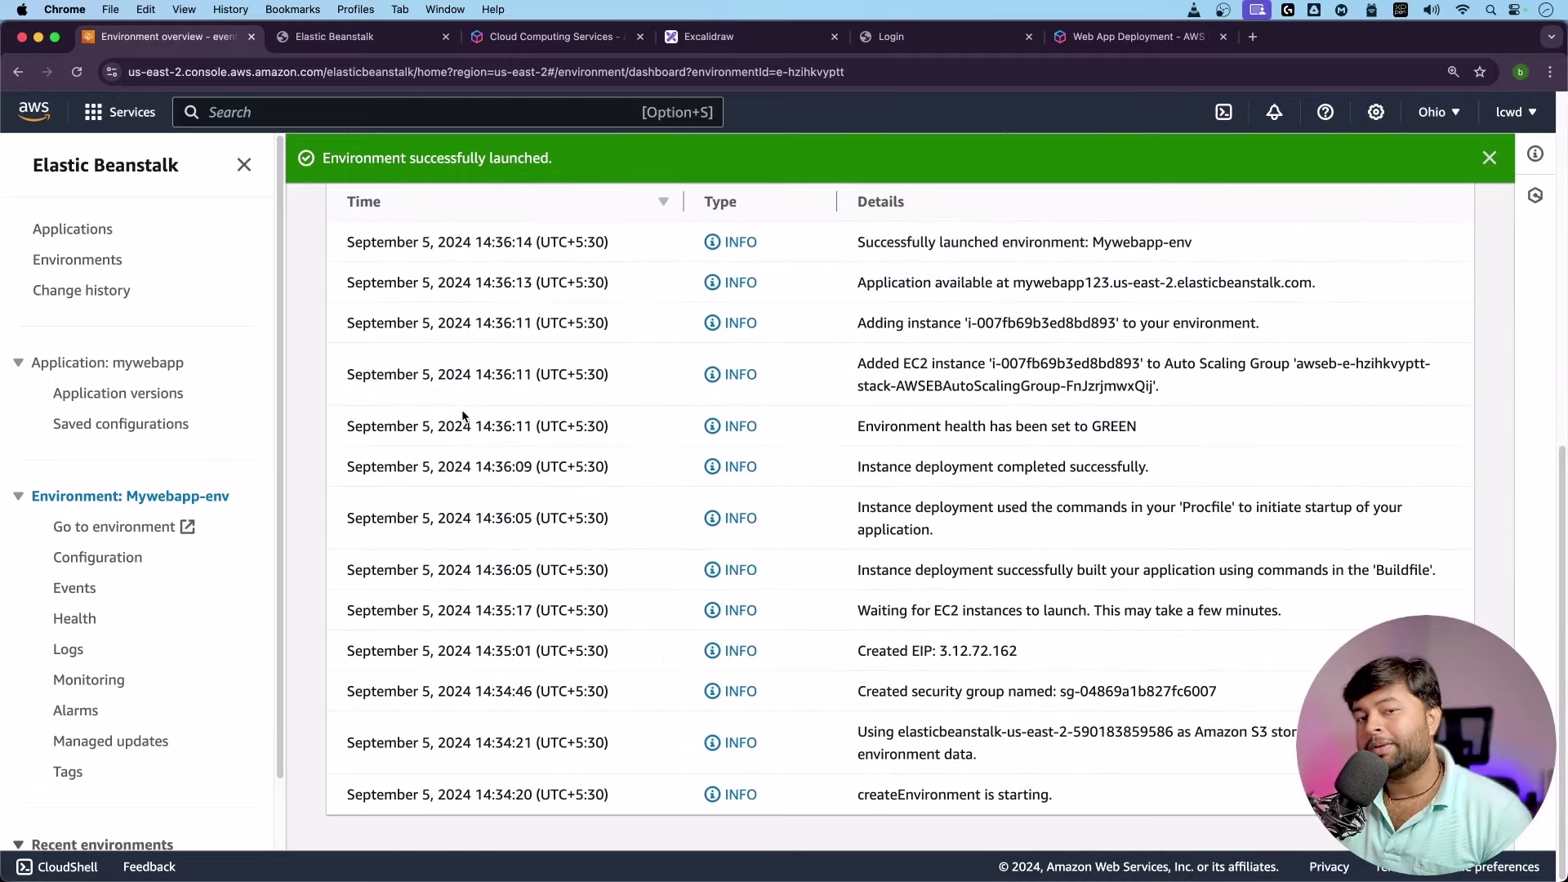